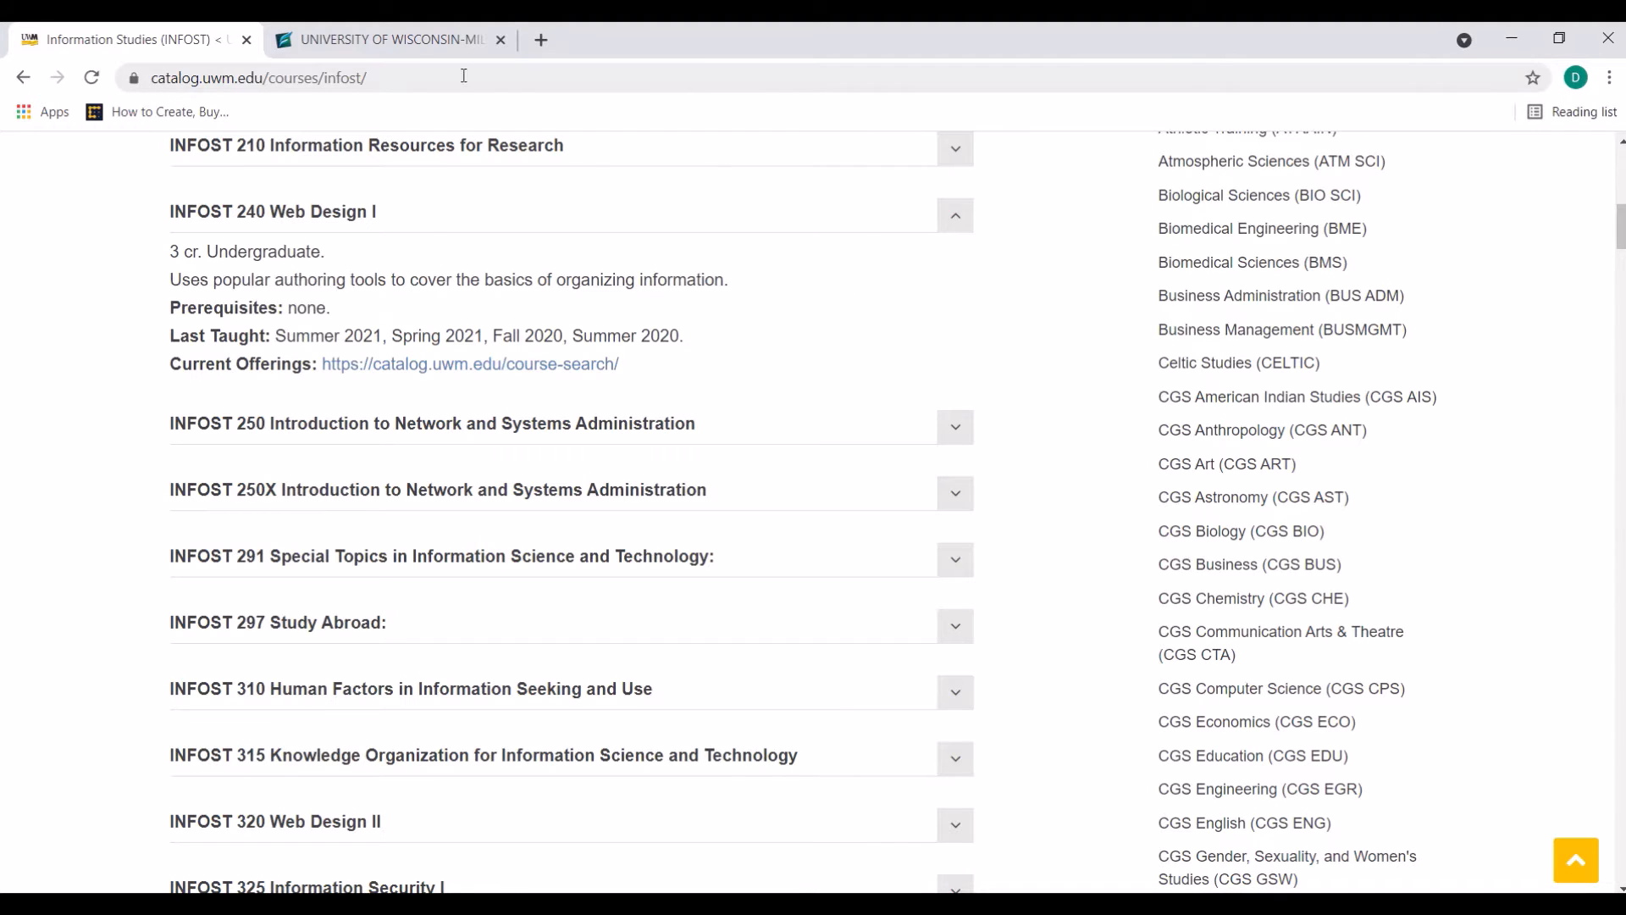
- Review the Web Design I course listing alongside the syllabus's evaluation weights, grading scale and assignment sections
click(409, 54)
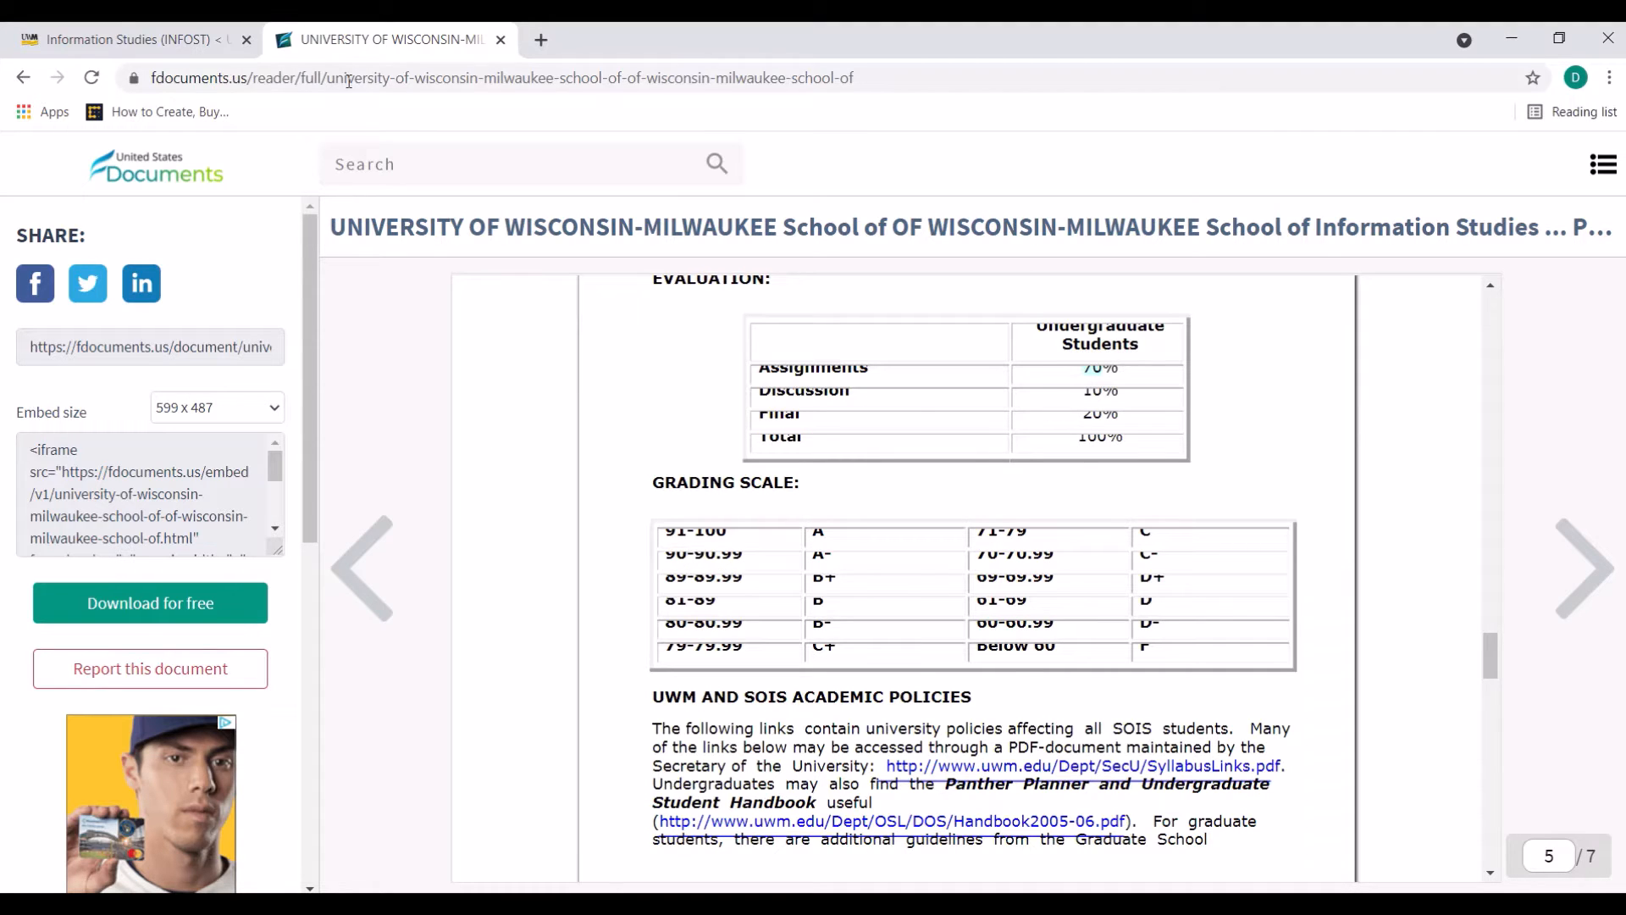
click(119, 40)
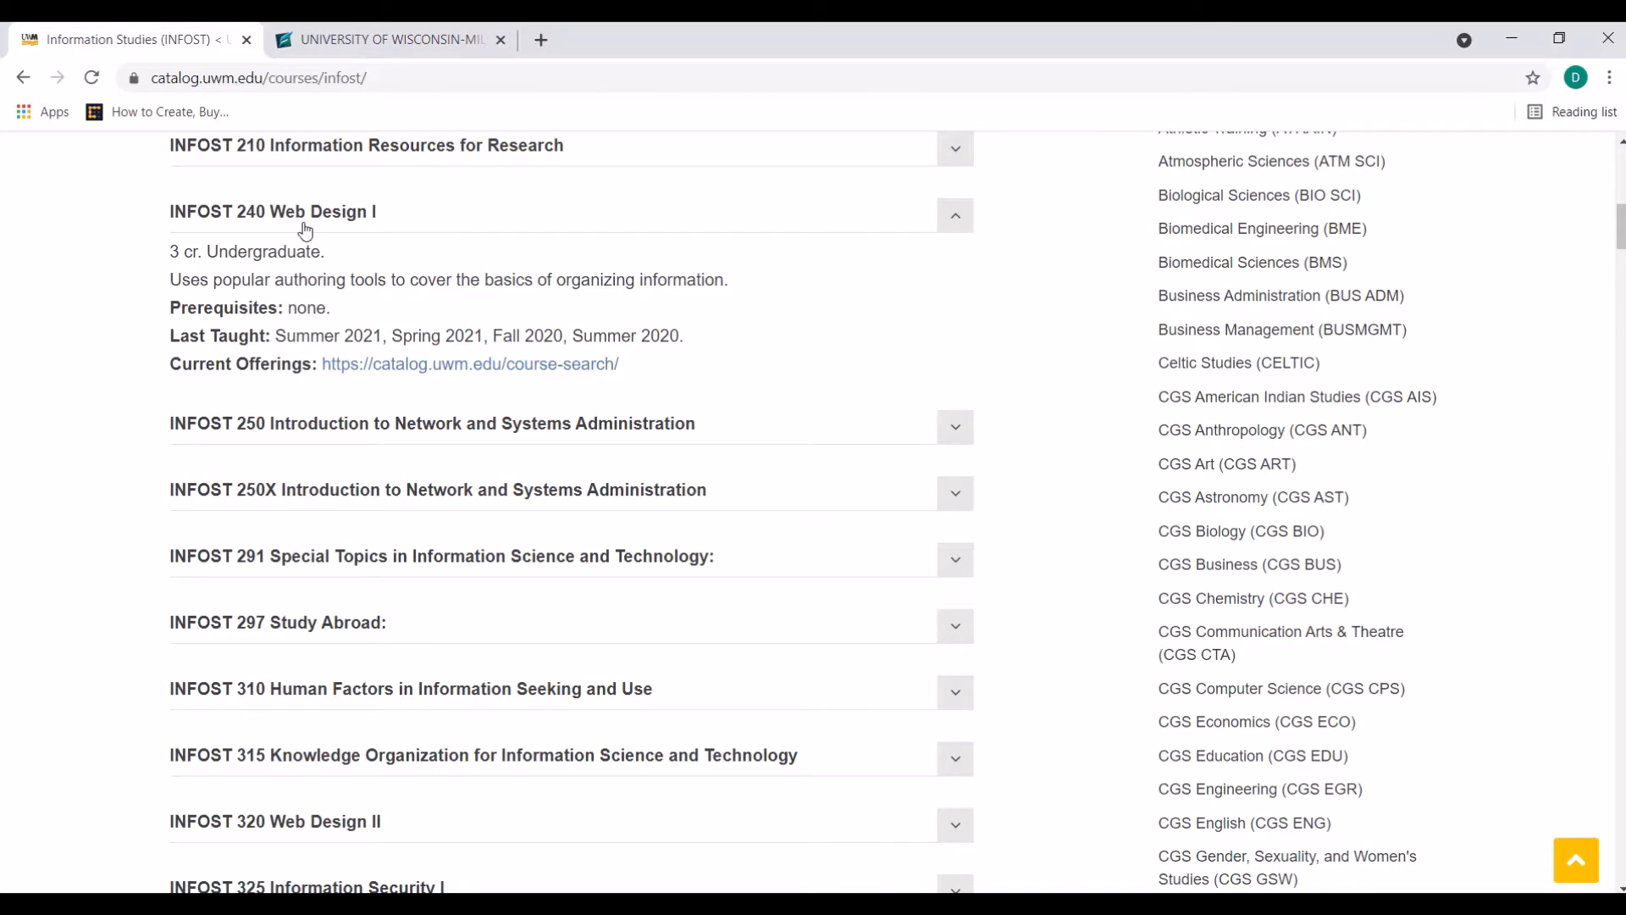
click(392, 37)
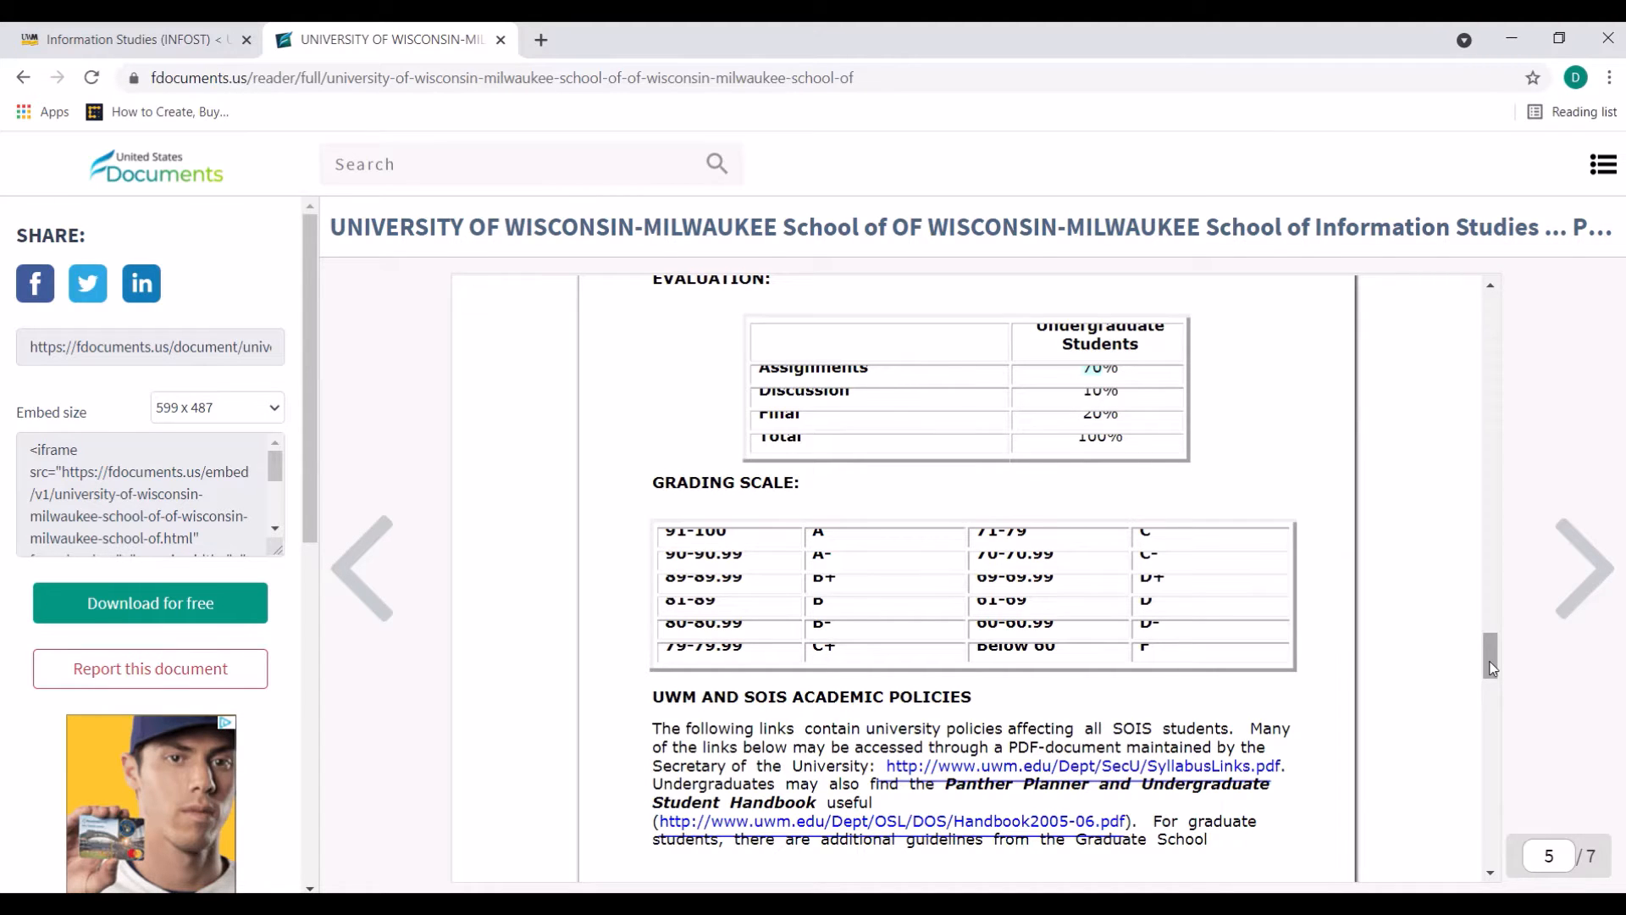
drag(1482, 662, 1497, 565)
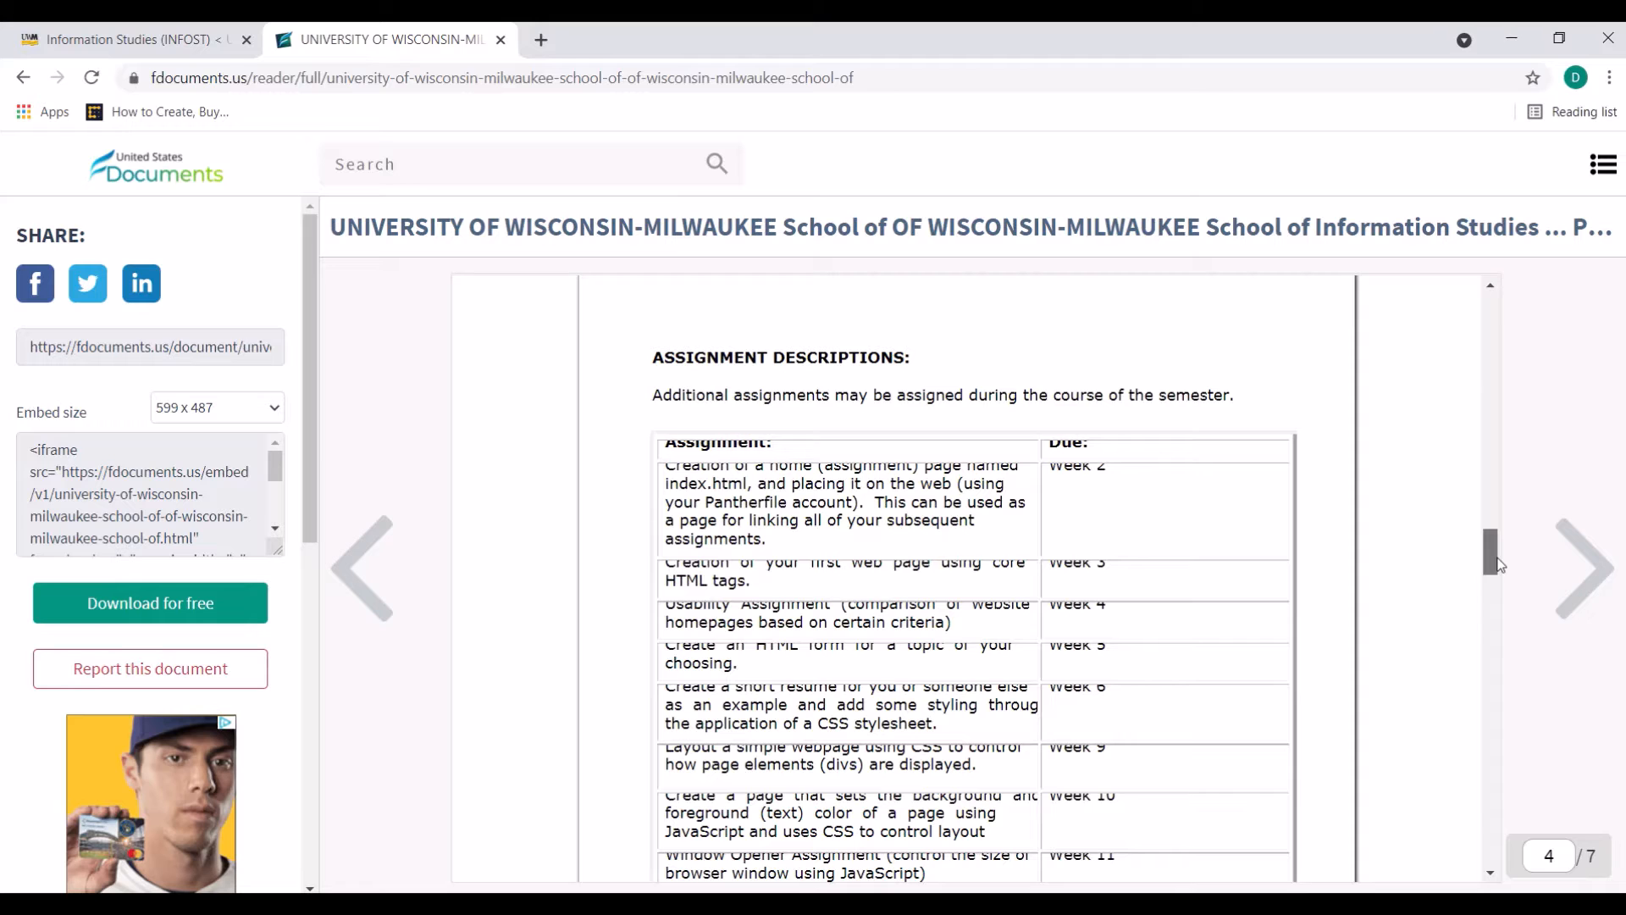
drag(1497, 565, 1499, 516)
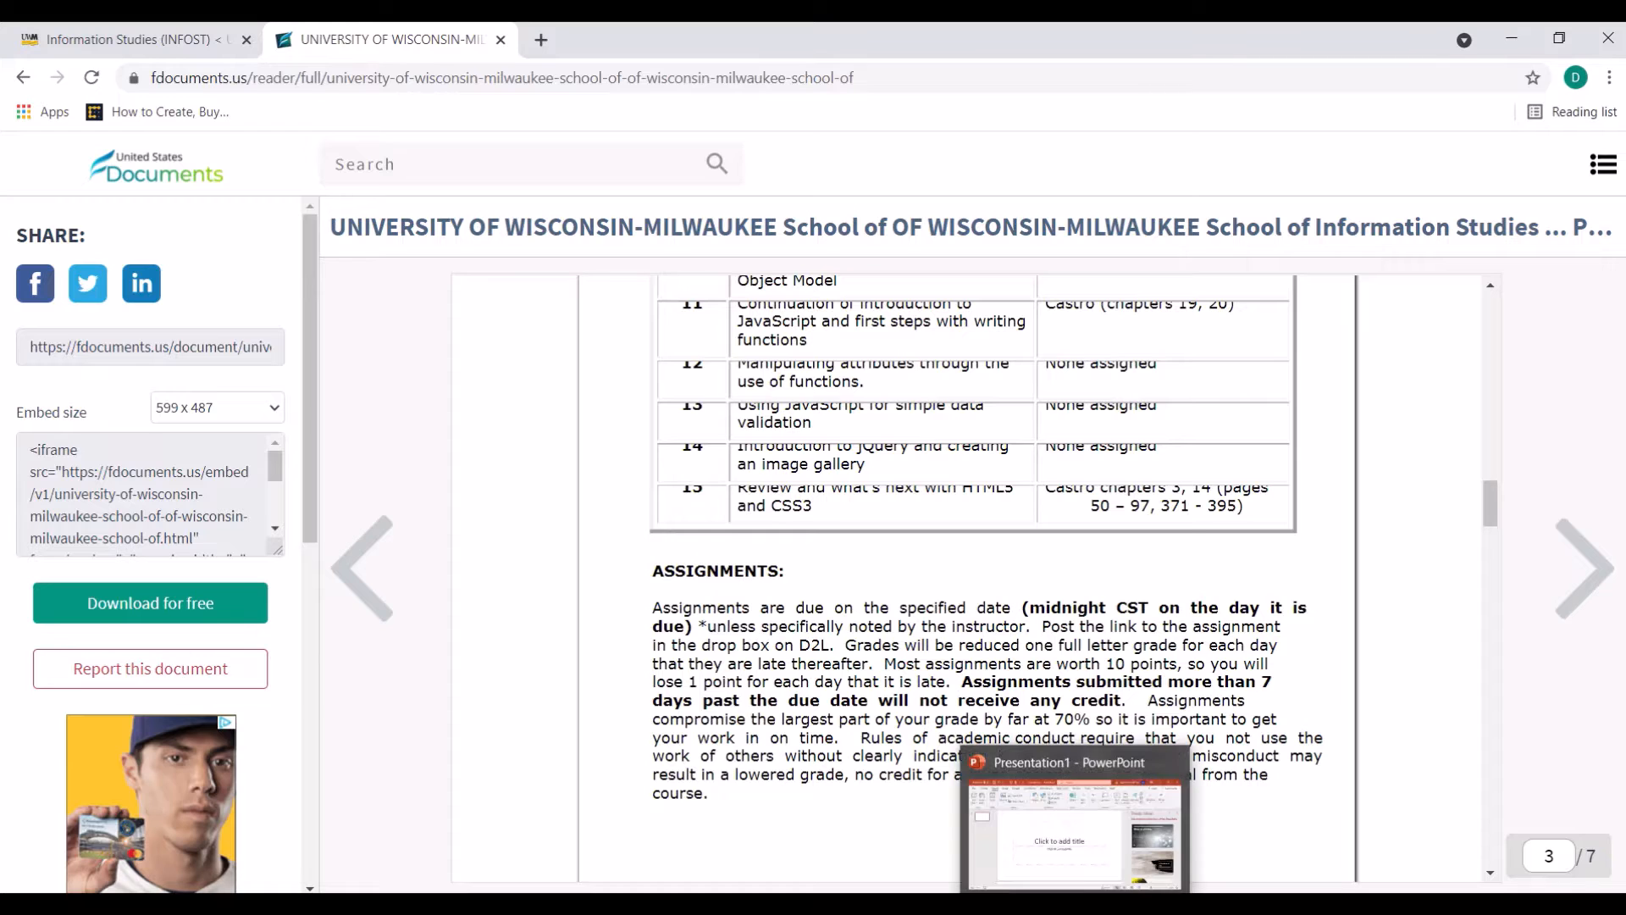
- Switch to the blank Excel workbook and fill cells E3 to E12 with the numbers 1 to 10
click(1029, 904)
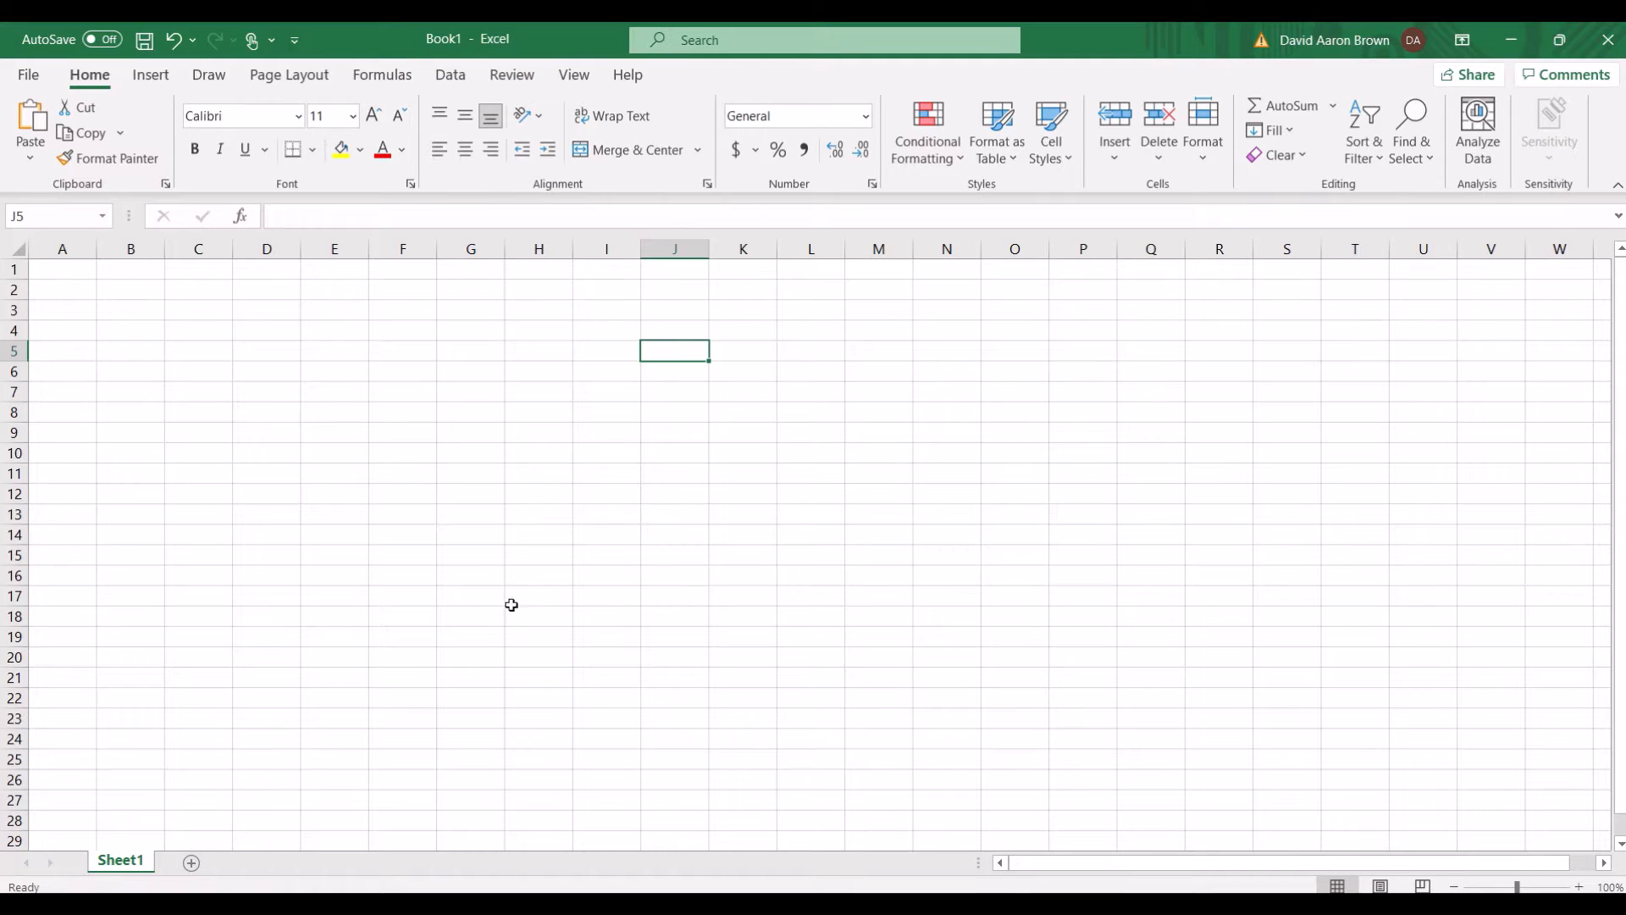
click(344, 307)
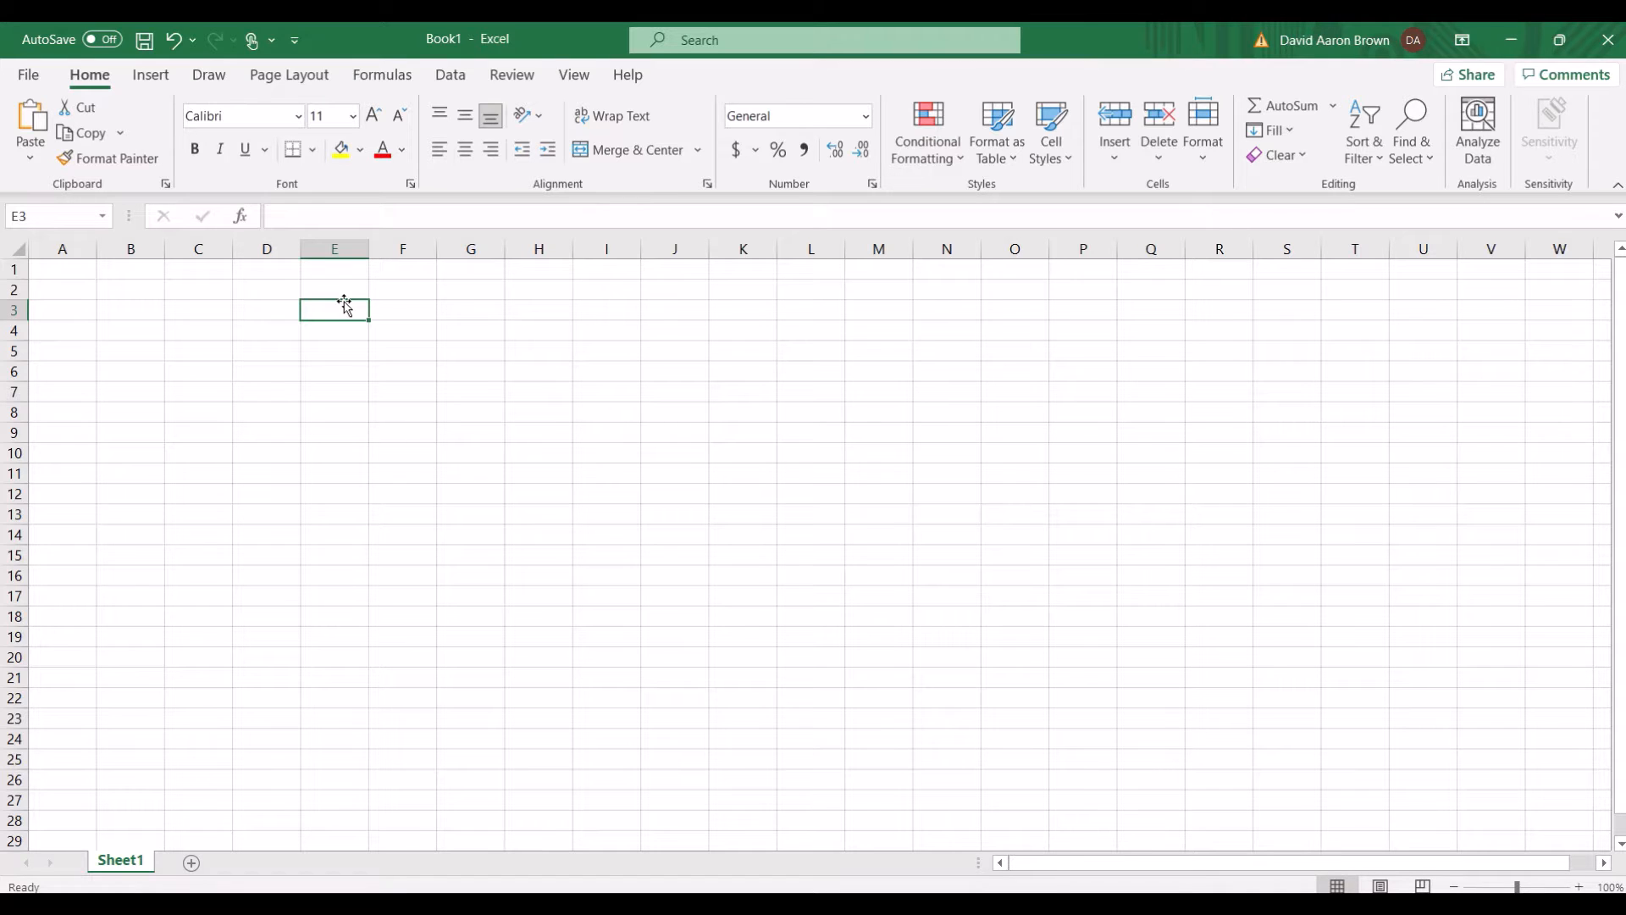
key(End)
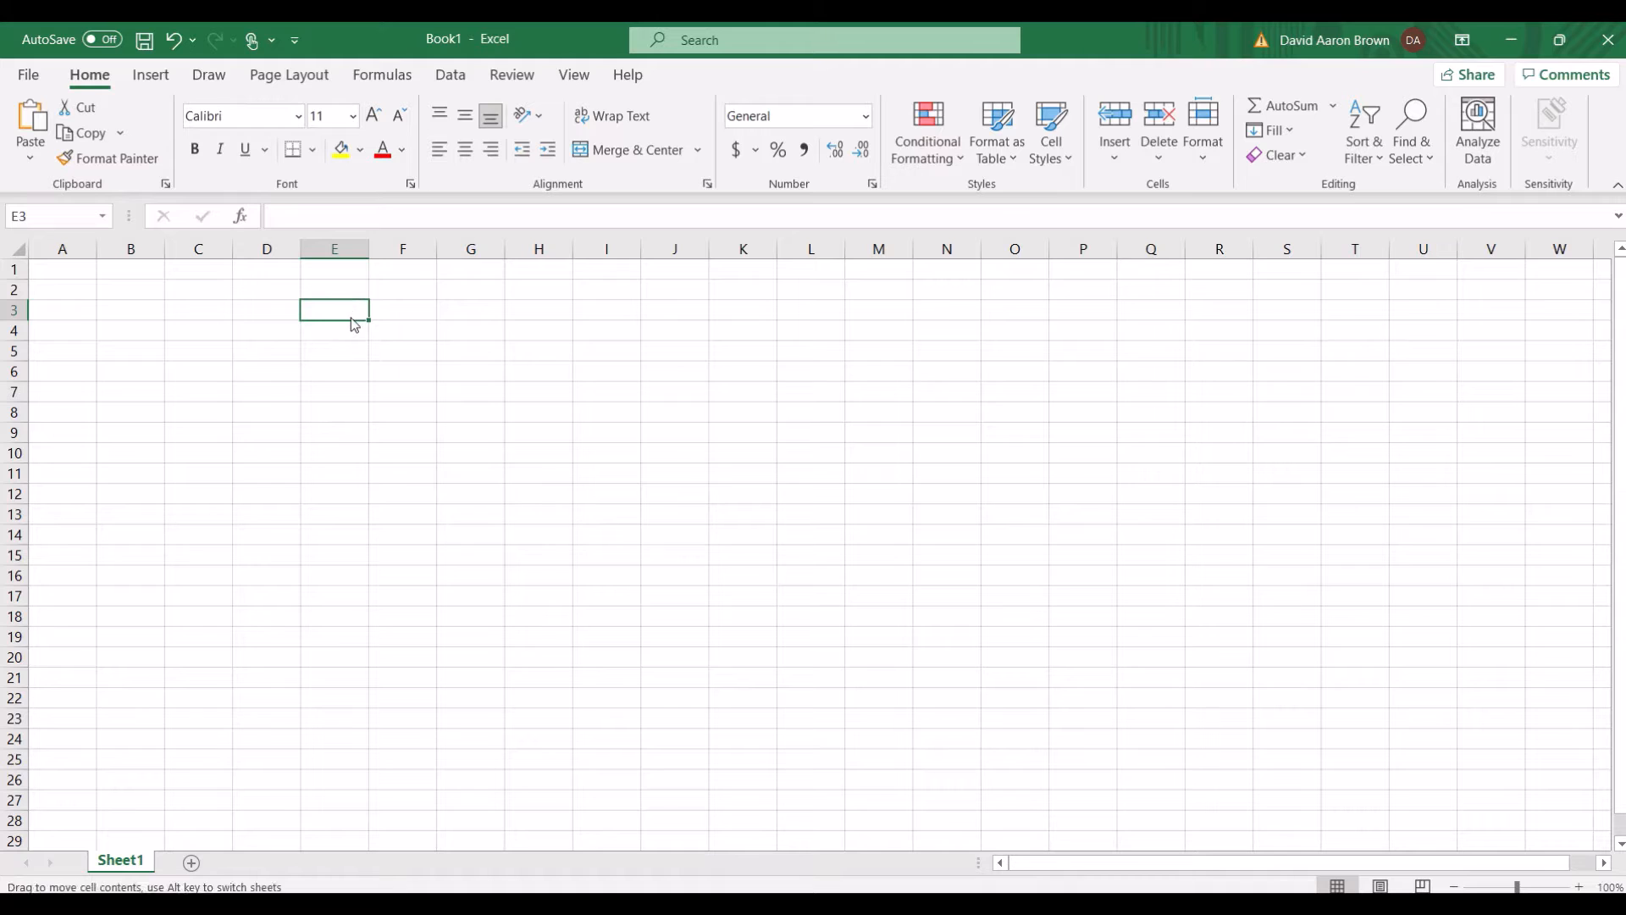
key(End)
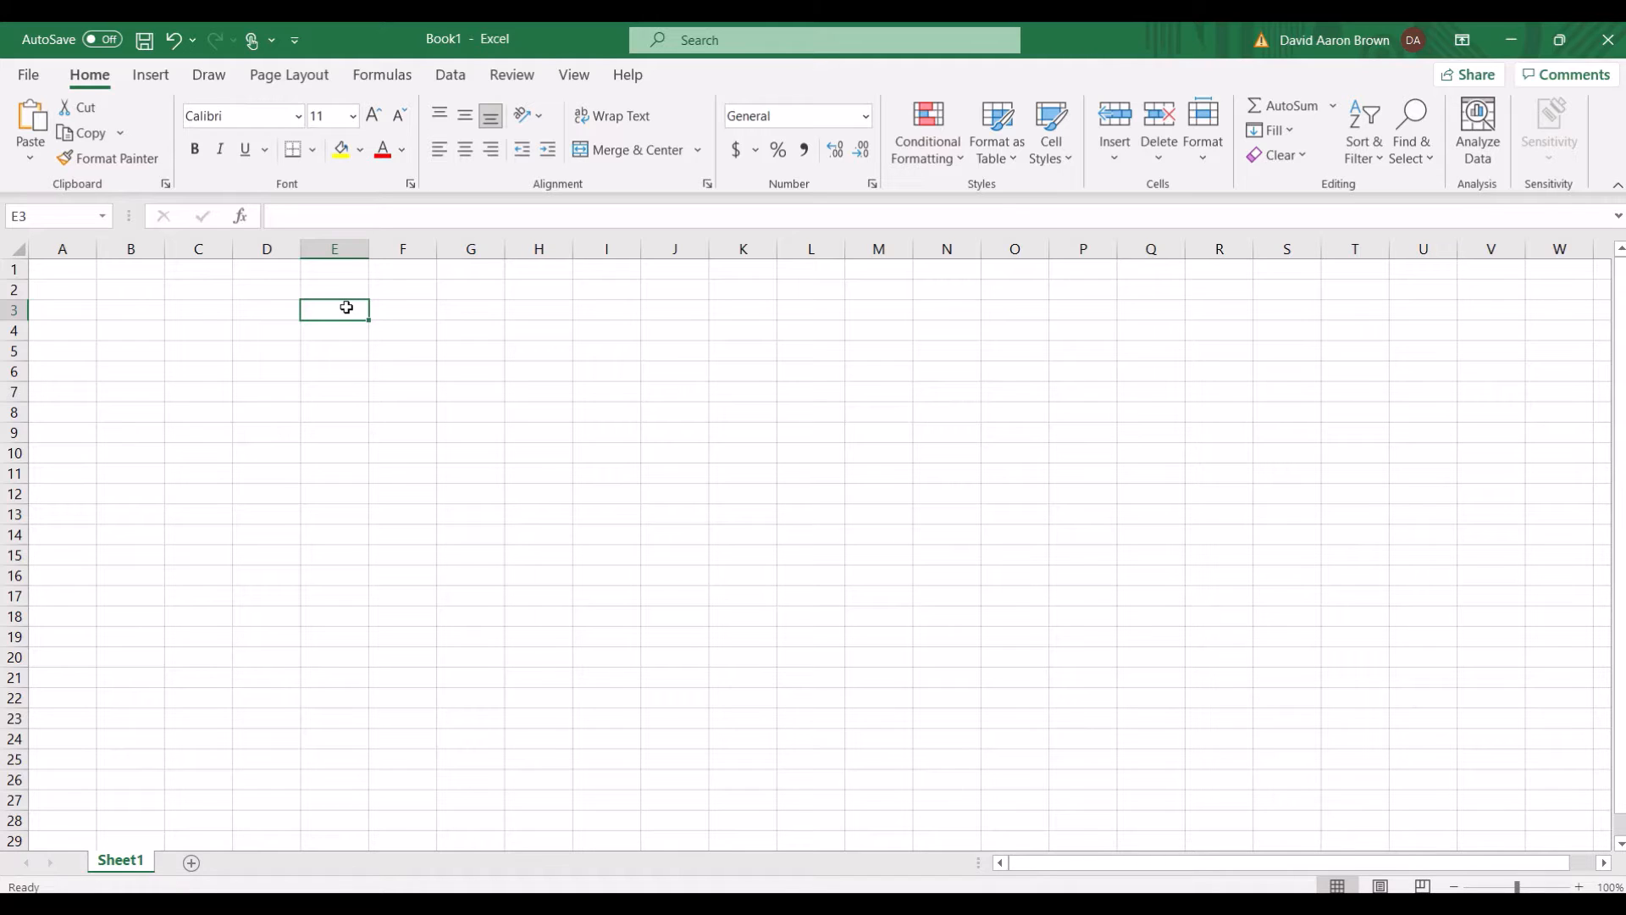
text(1)
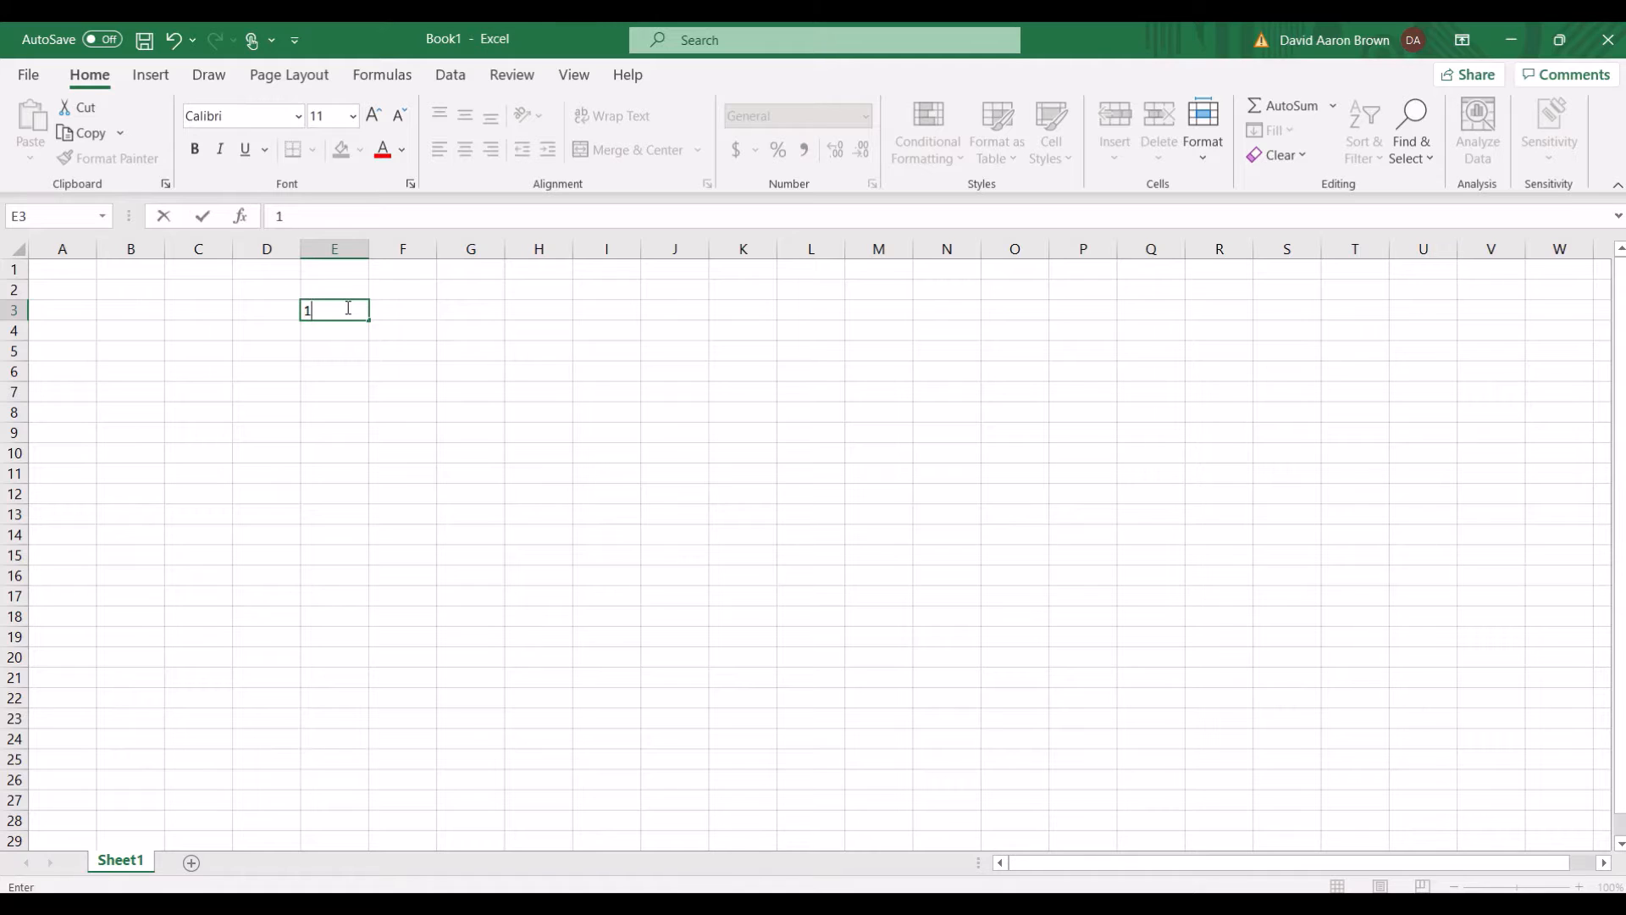
key(ctrl+Return)
key(Down)
text(2)
drag(355, 314, 377, 500)
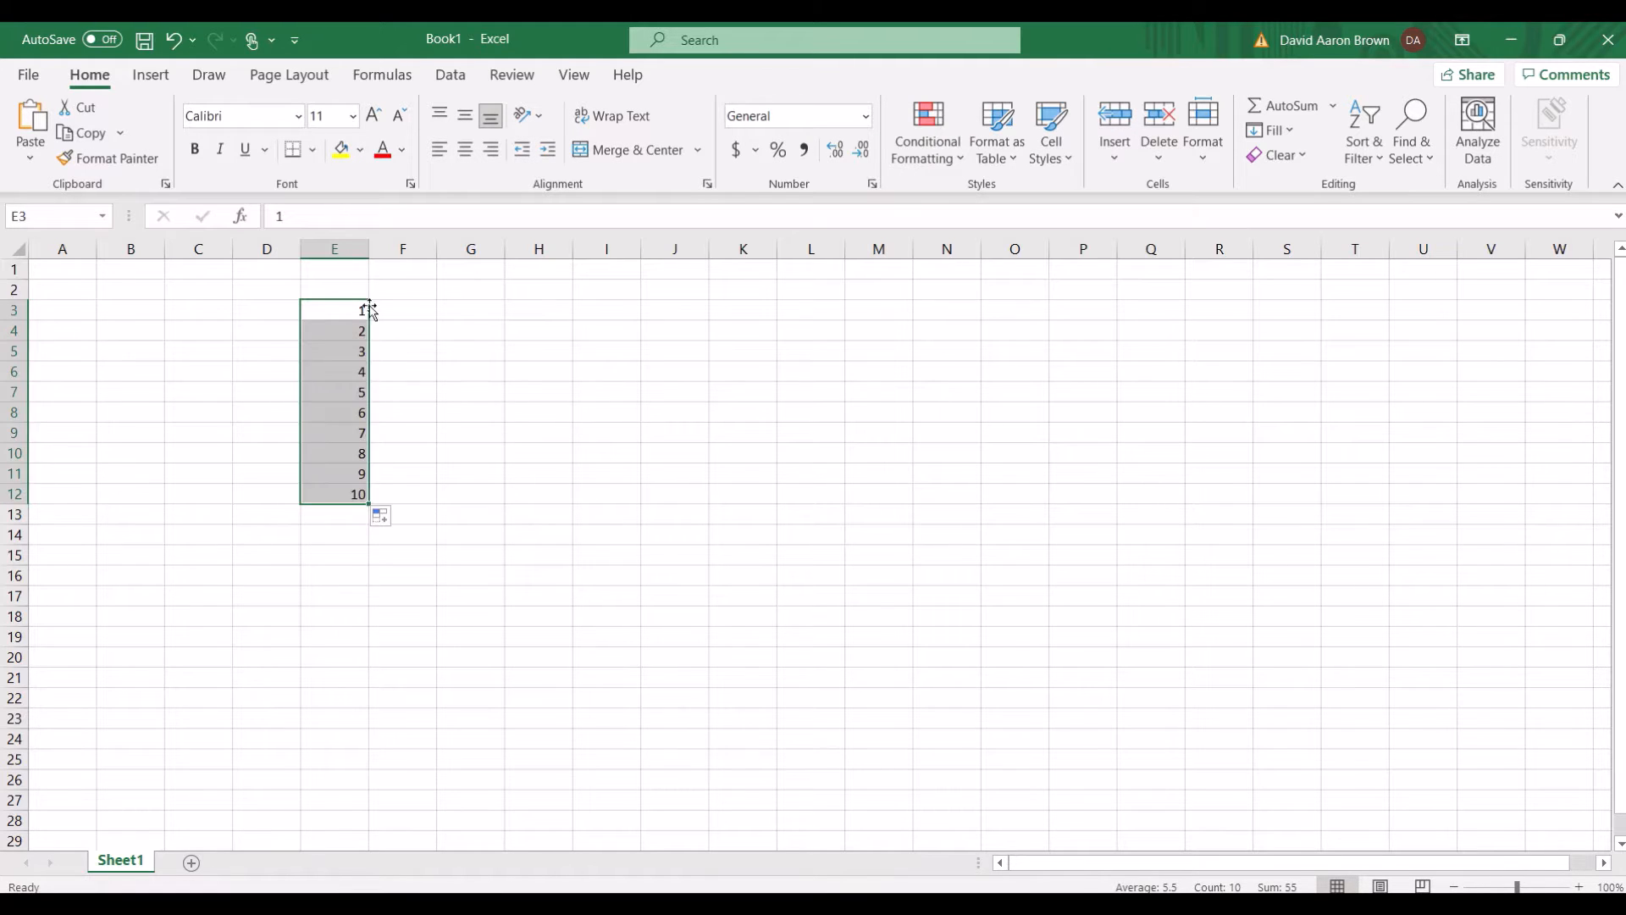
- Enter the column headings Assignments, Discussion and Final Exam in cells F2, G2 and H2
click(351, 289)
click(403, 290)
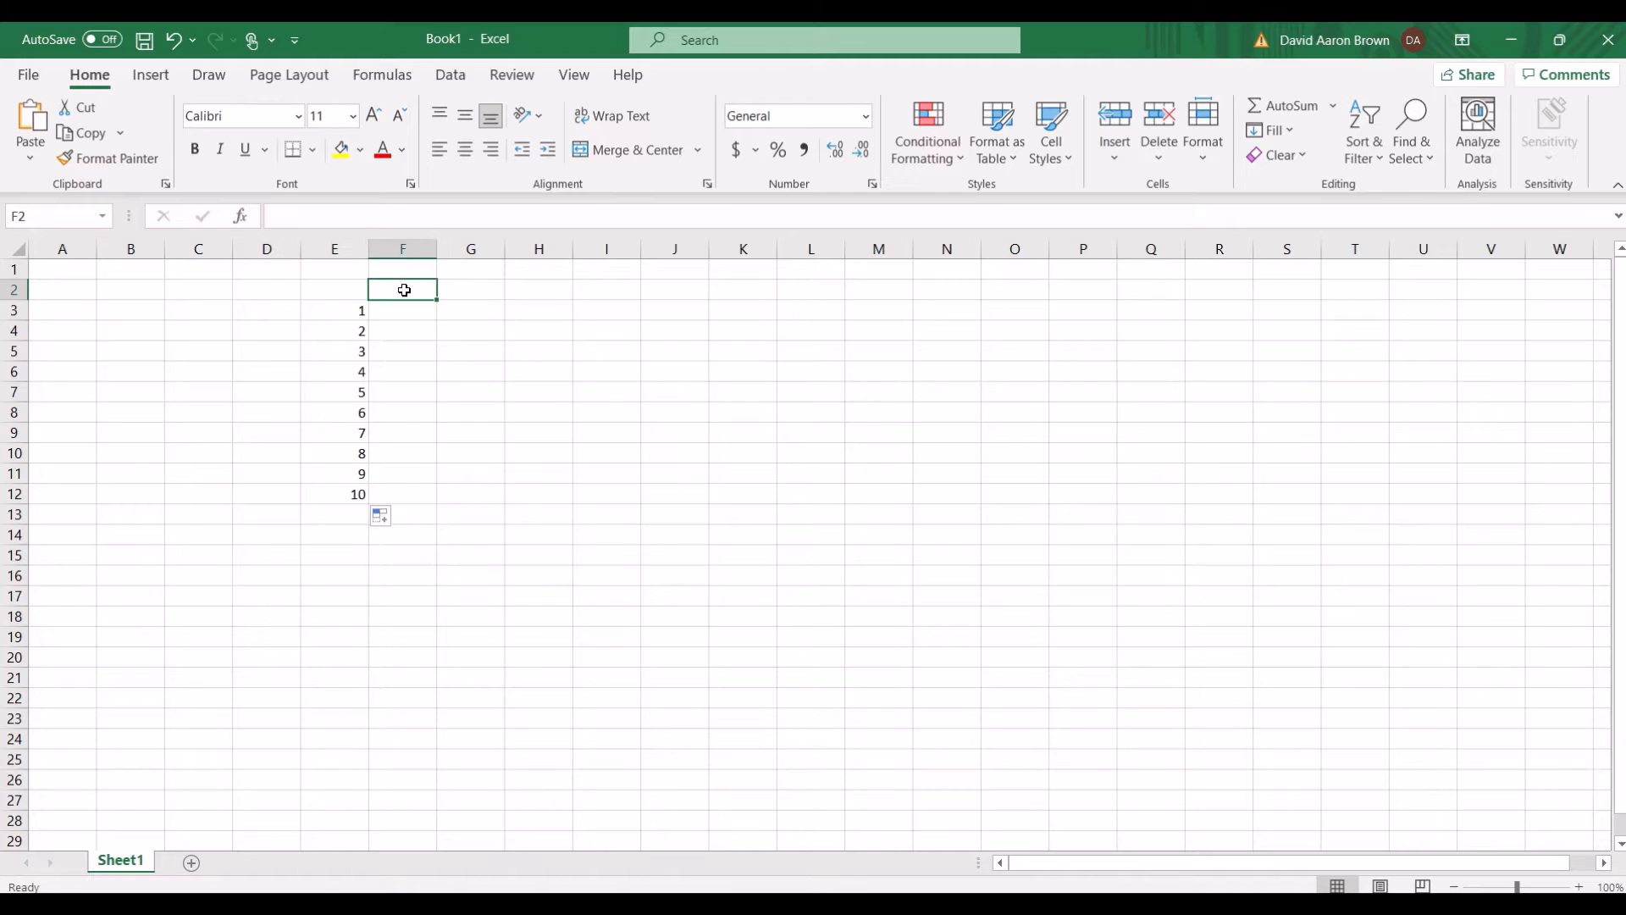
text(Assignments)
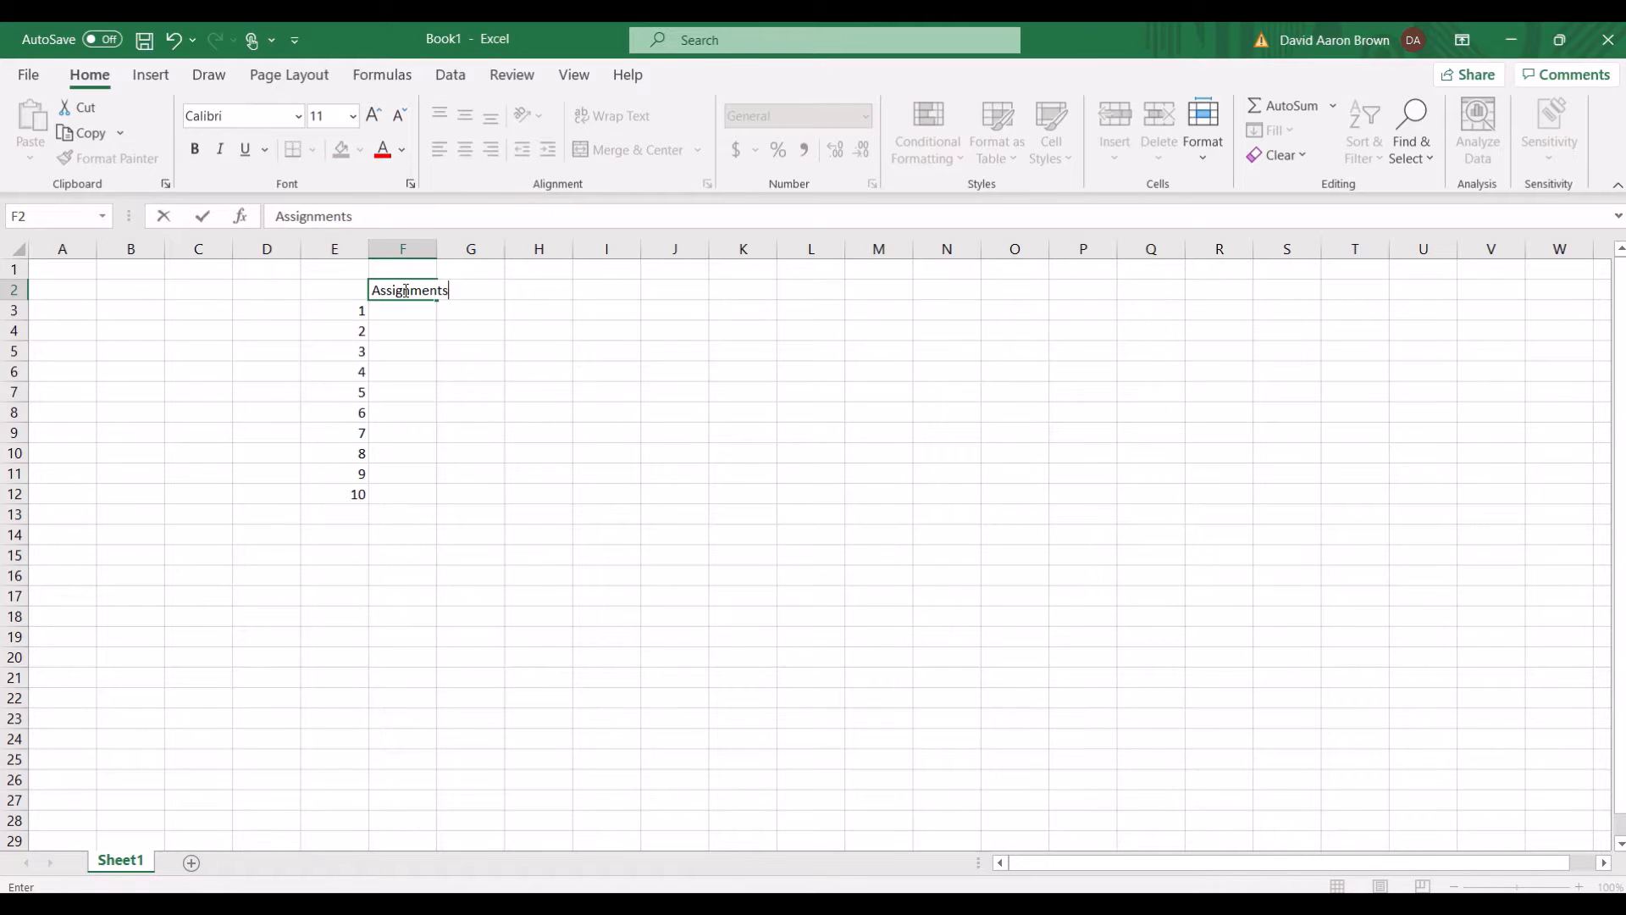
key(Tab)
text(Discussion)
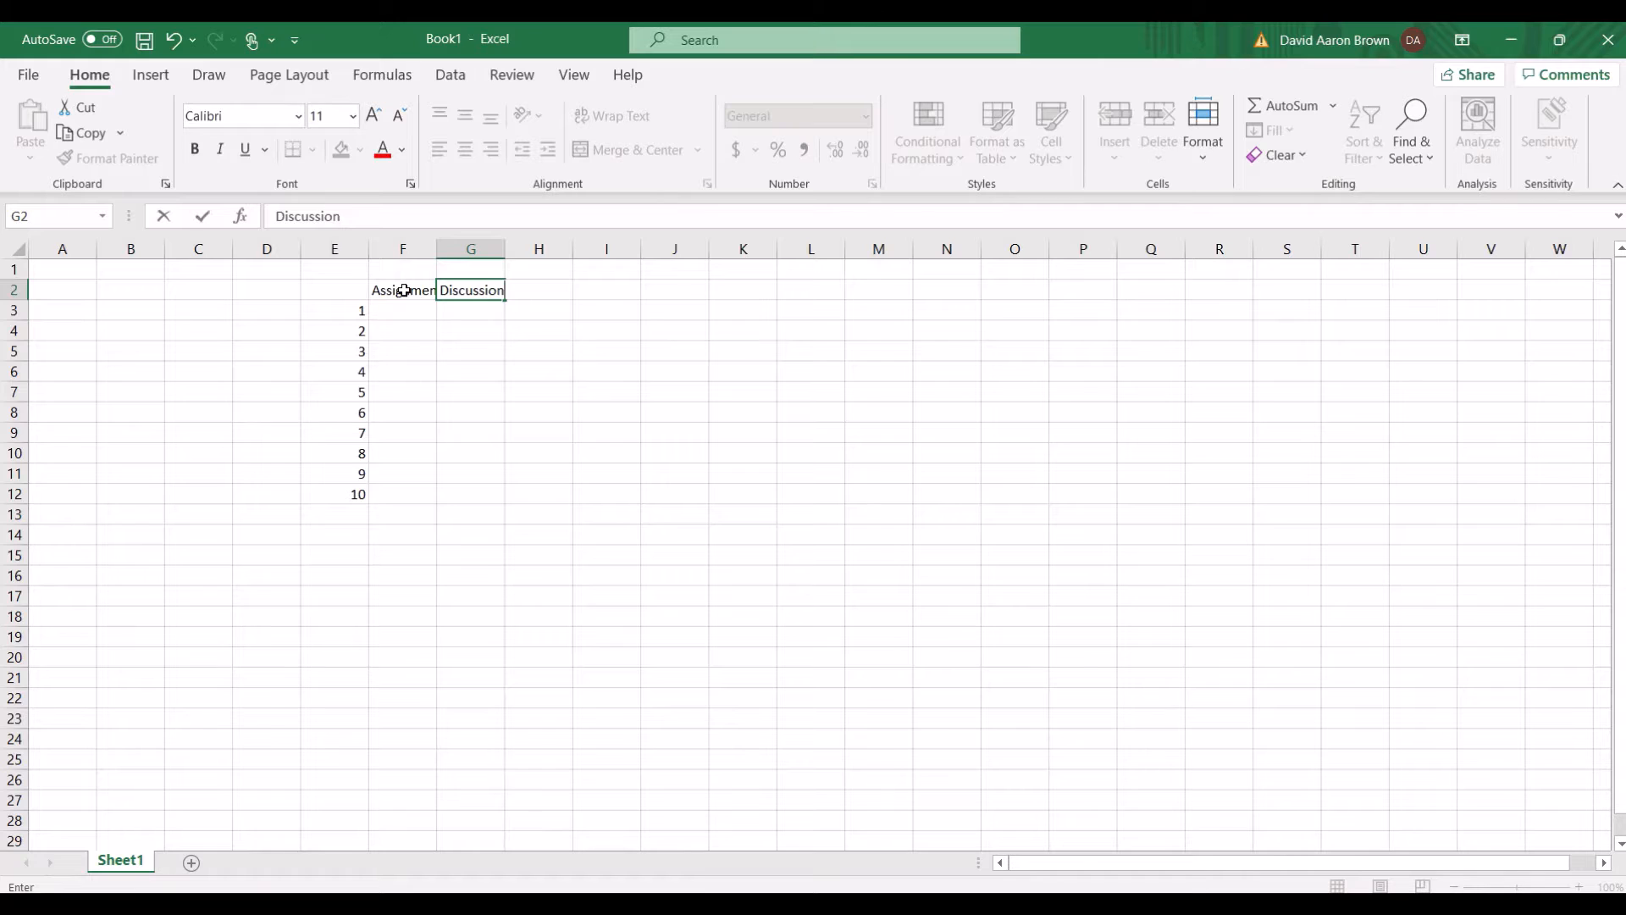
key(Tab)
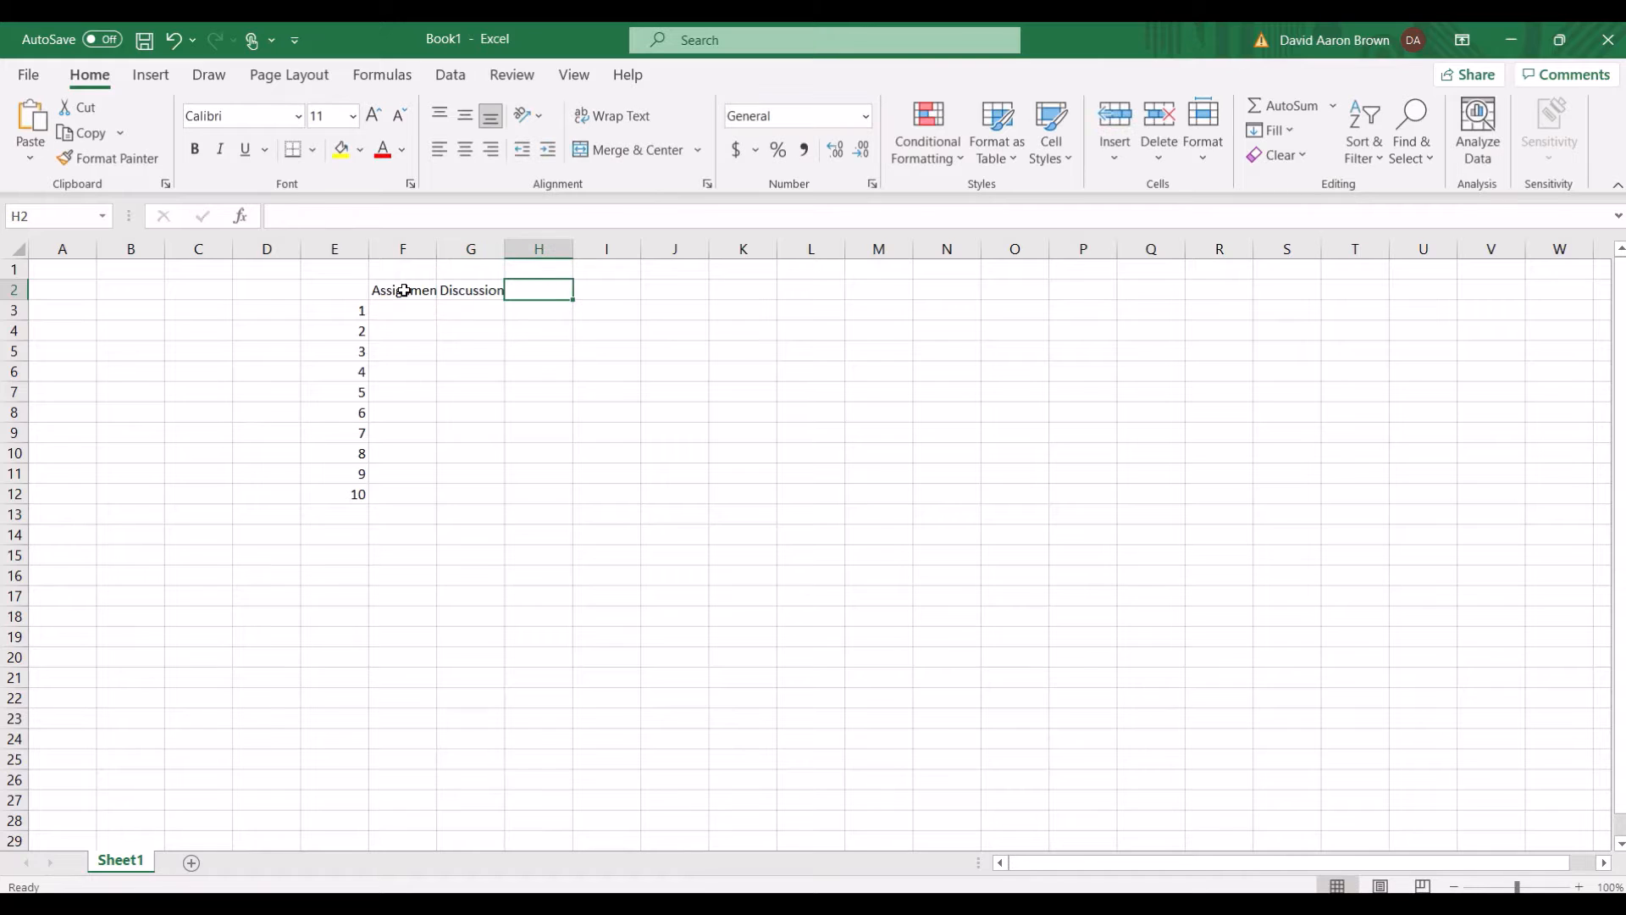
text(Final Exam)
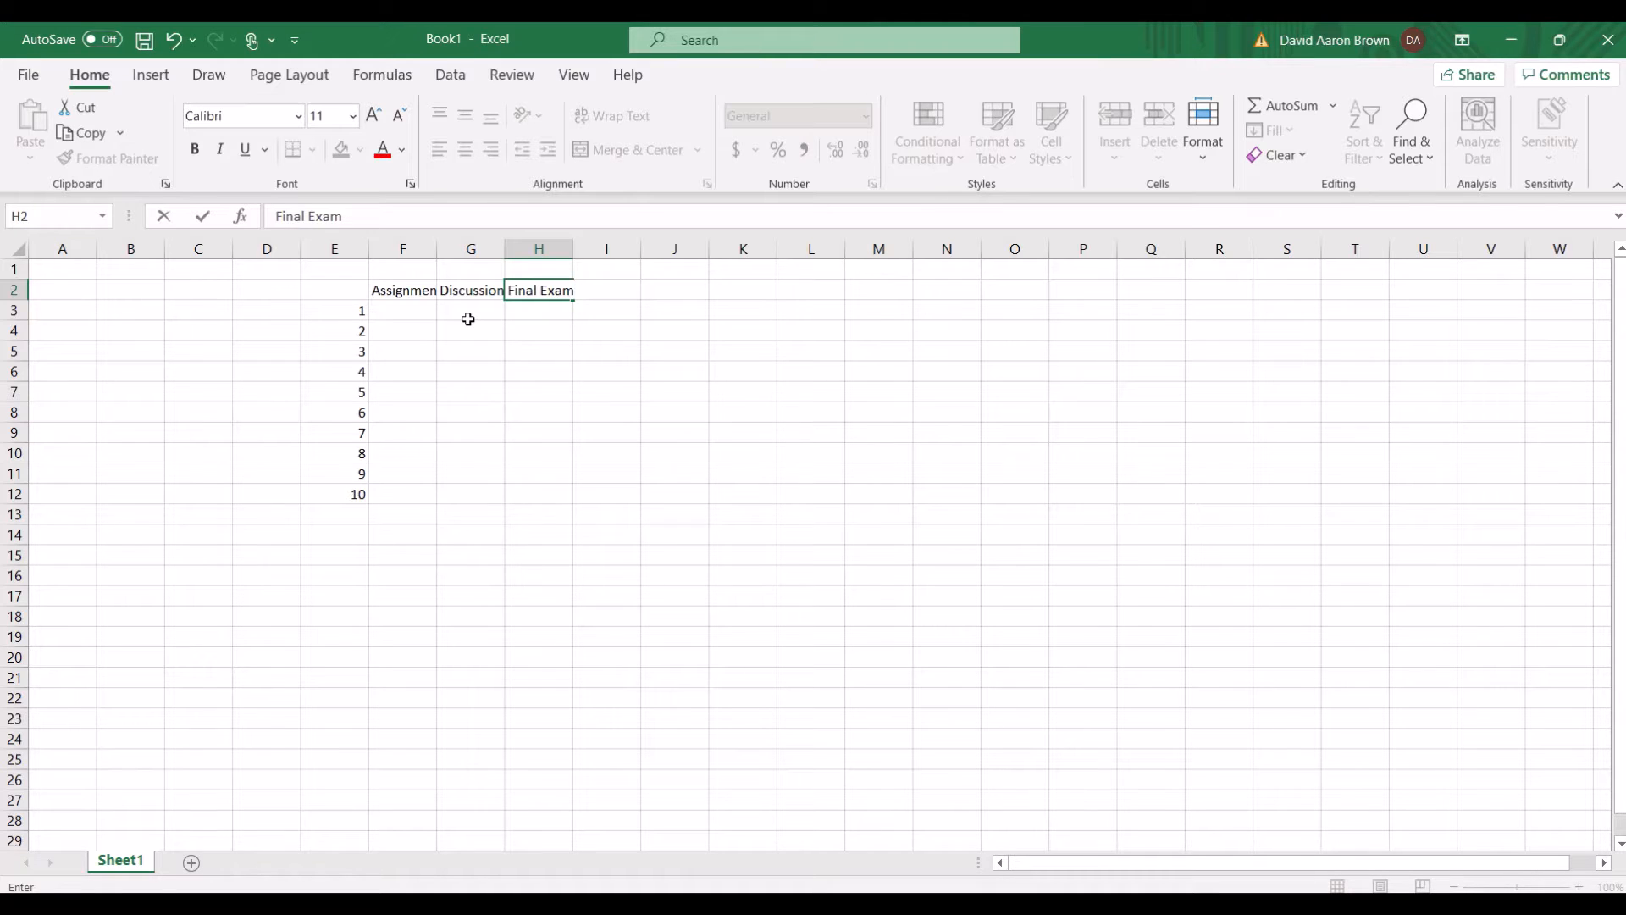
- Fill the assignment and discussion scores in F3:G12 with 100 and enter a final exam score of 100 in H3
click(425, 312)
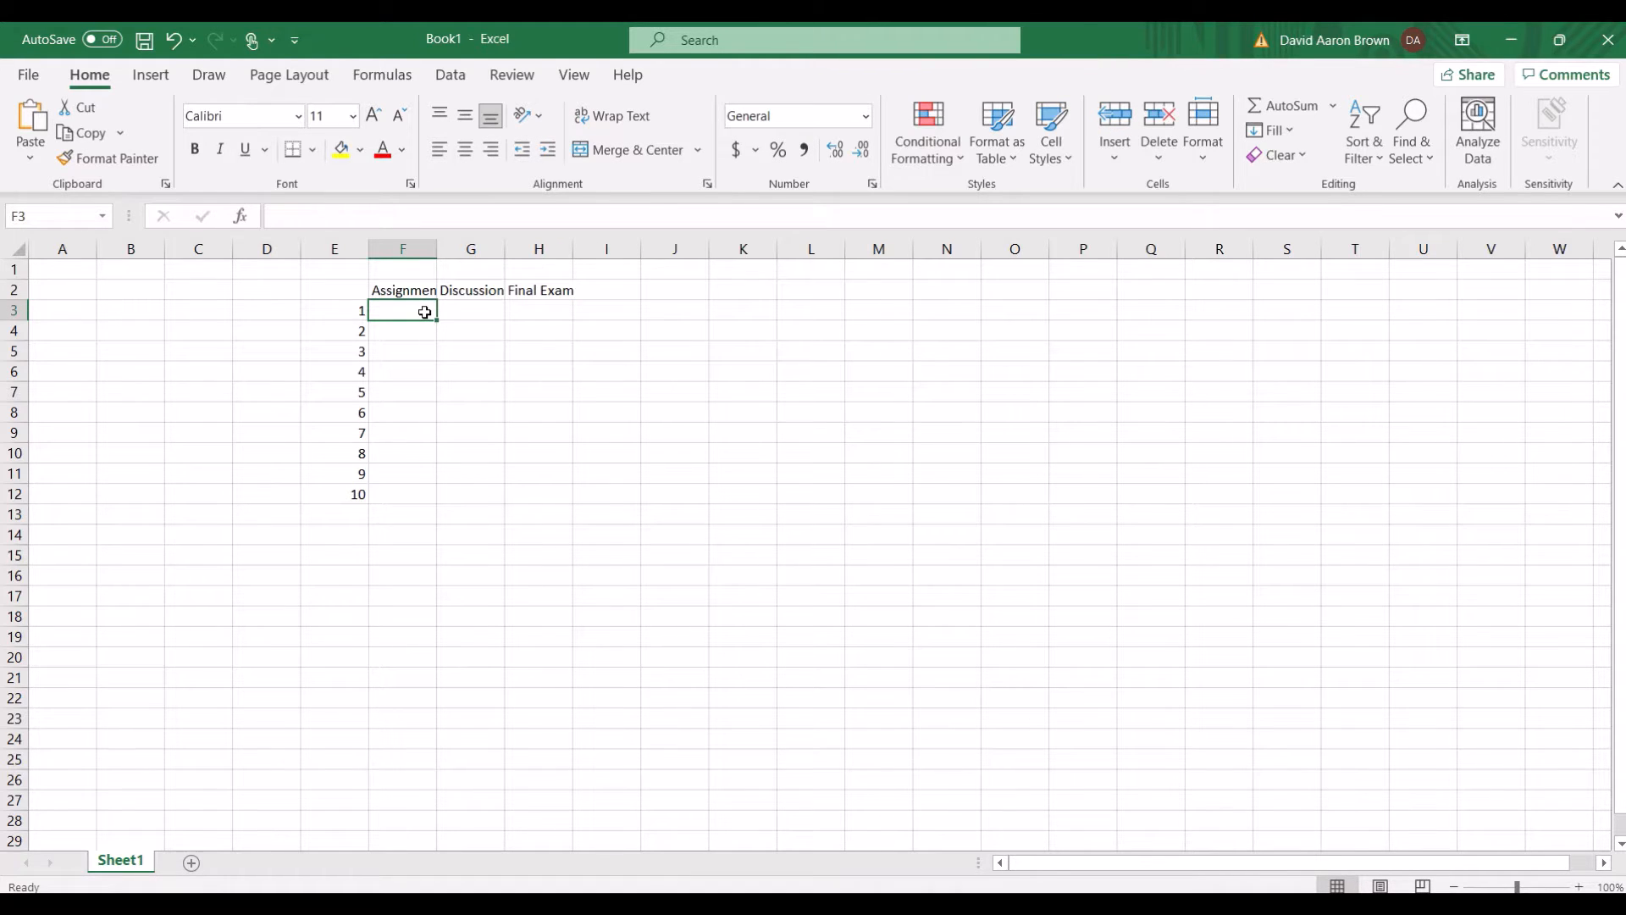
text(100)
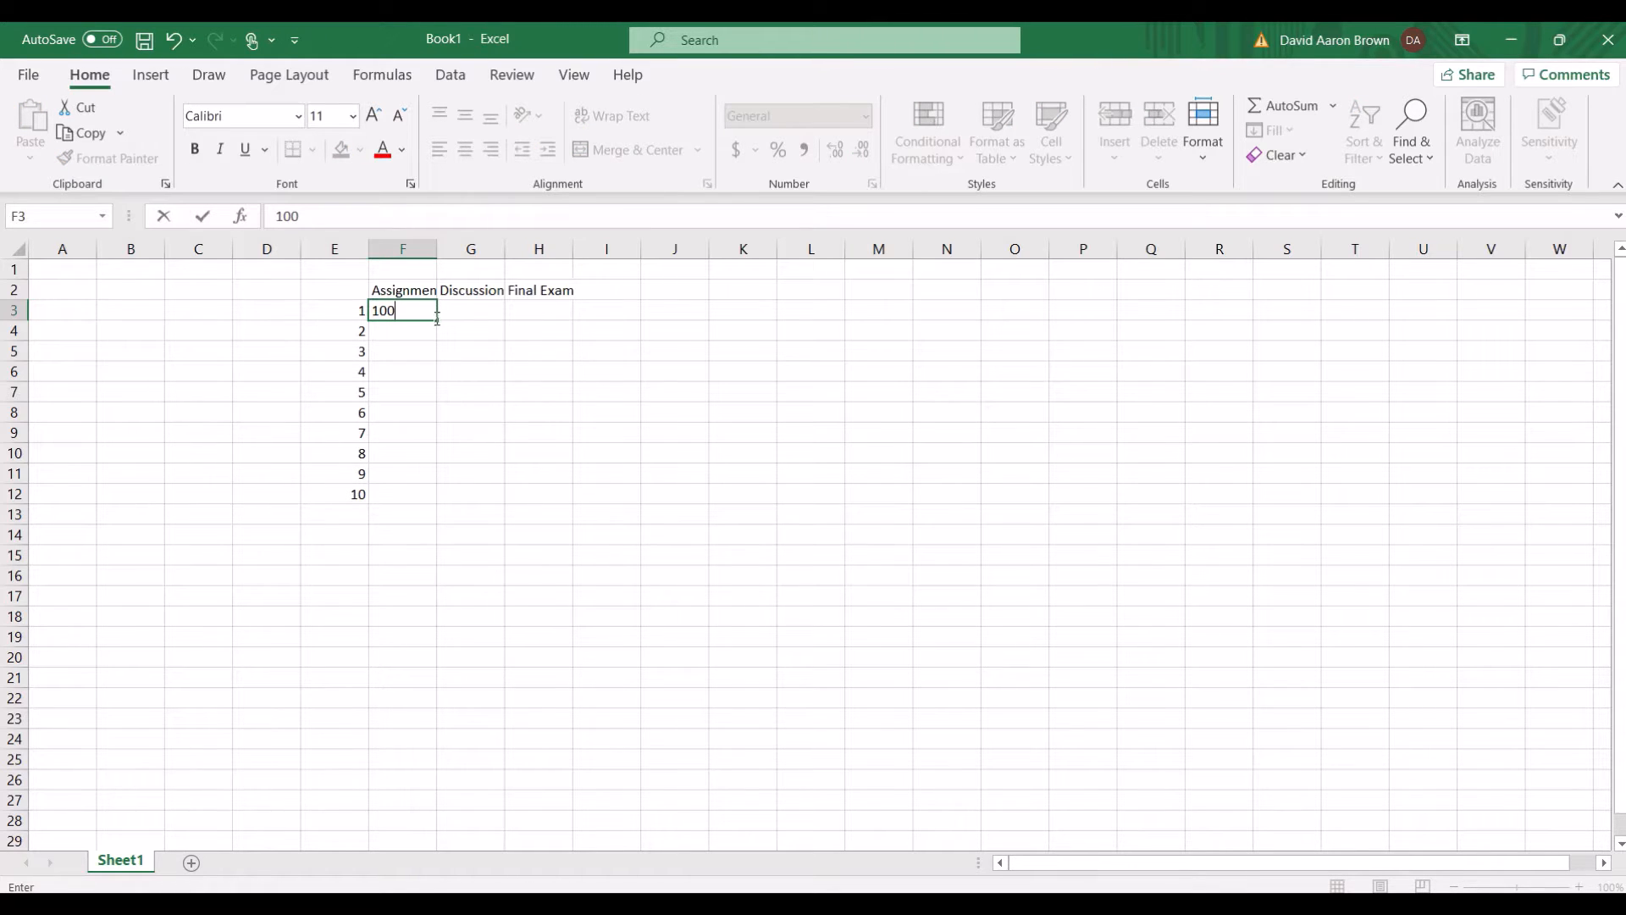
drag(438, 321, 483, 497)
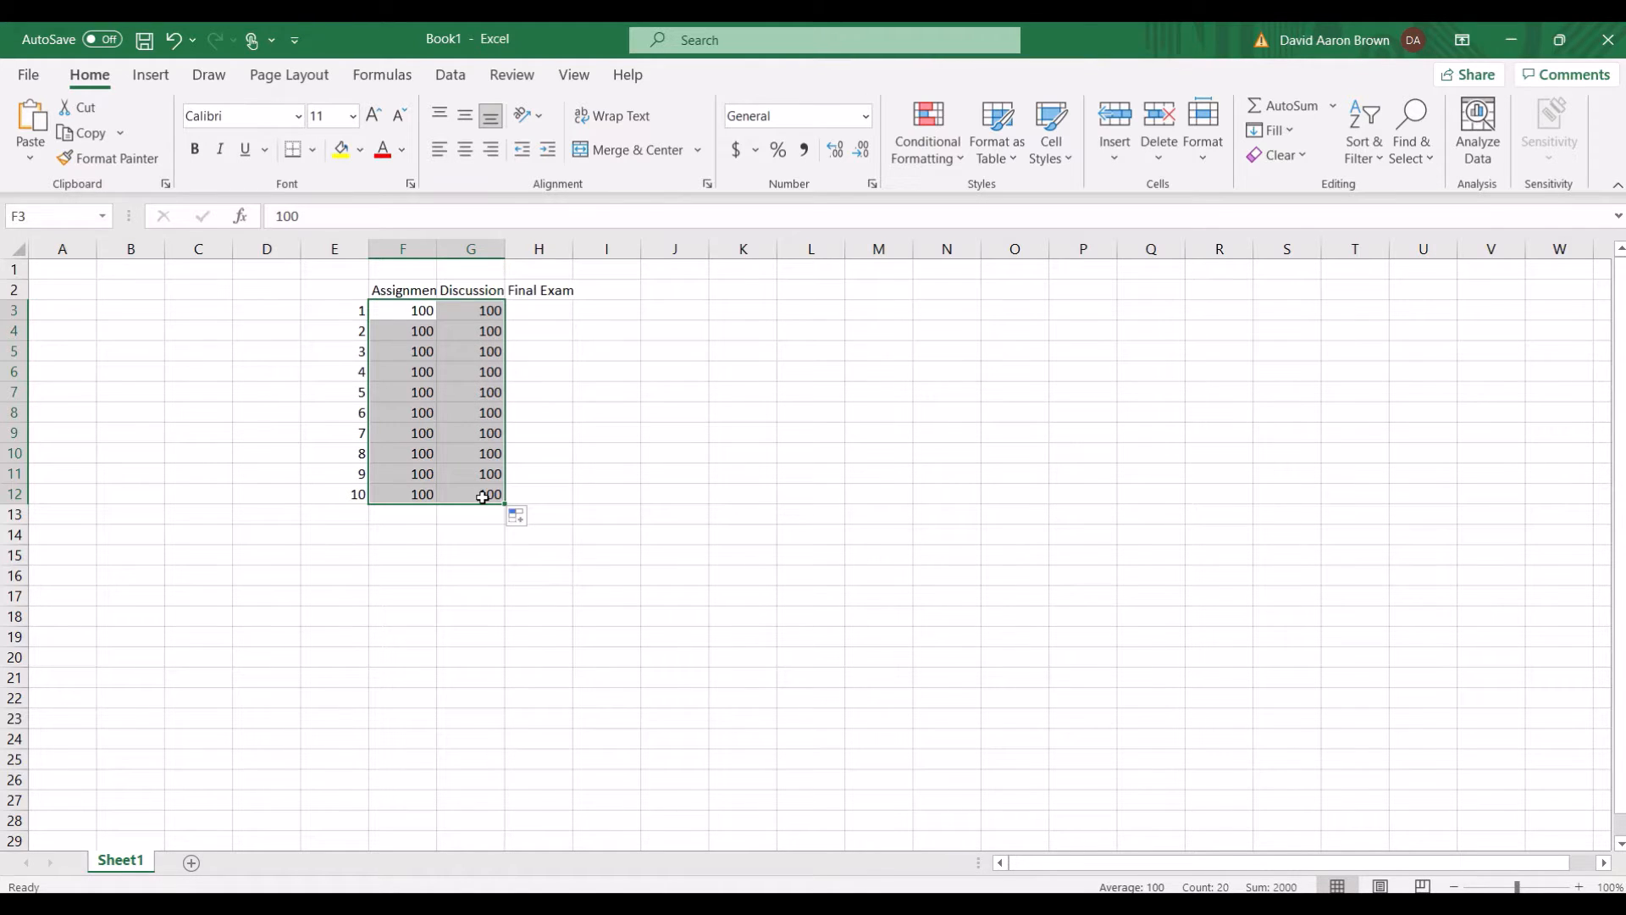
click(549, 307)
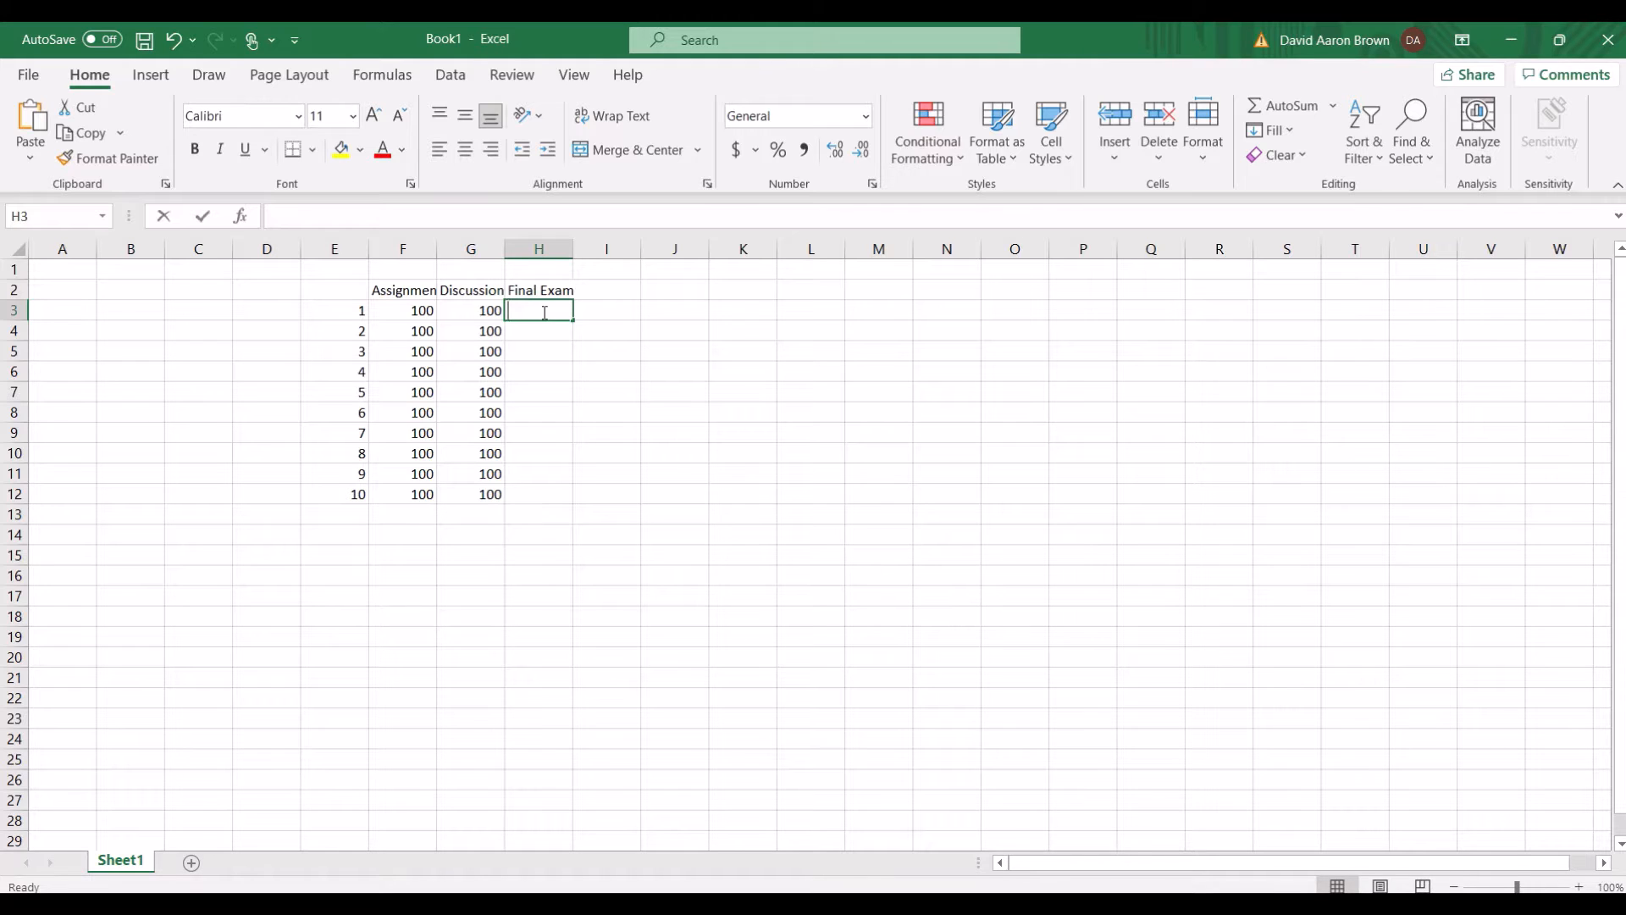
text(100)
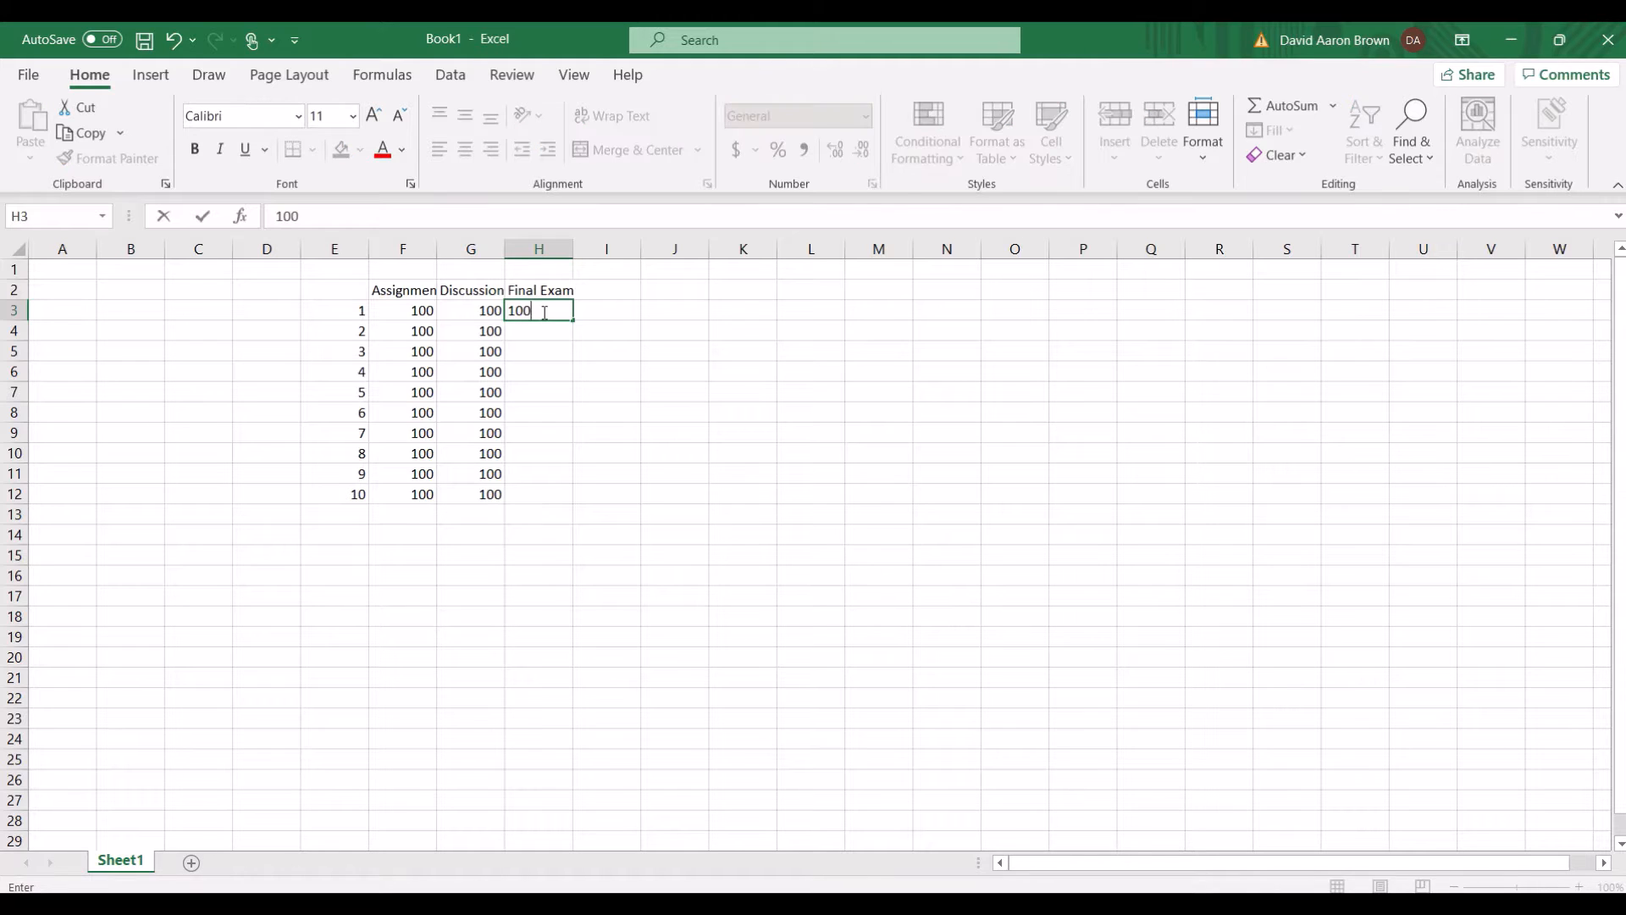
- Enter the grade weights in row 13: .2 for Final Exam, .1 for Discussion and .7 for Assignments
click(542, 514)
text(.2)
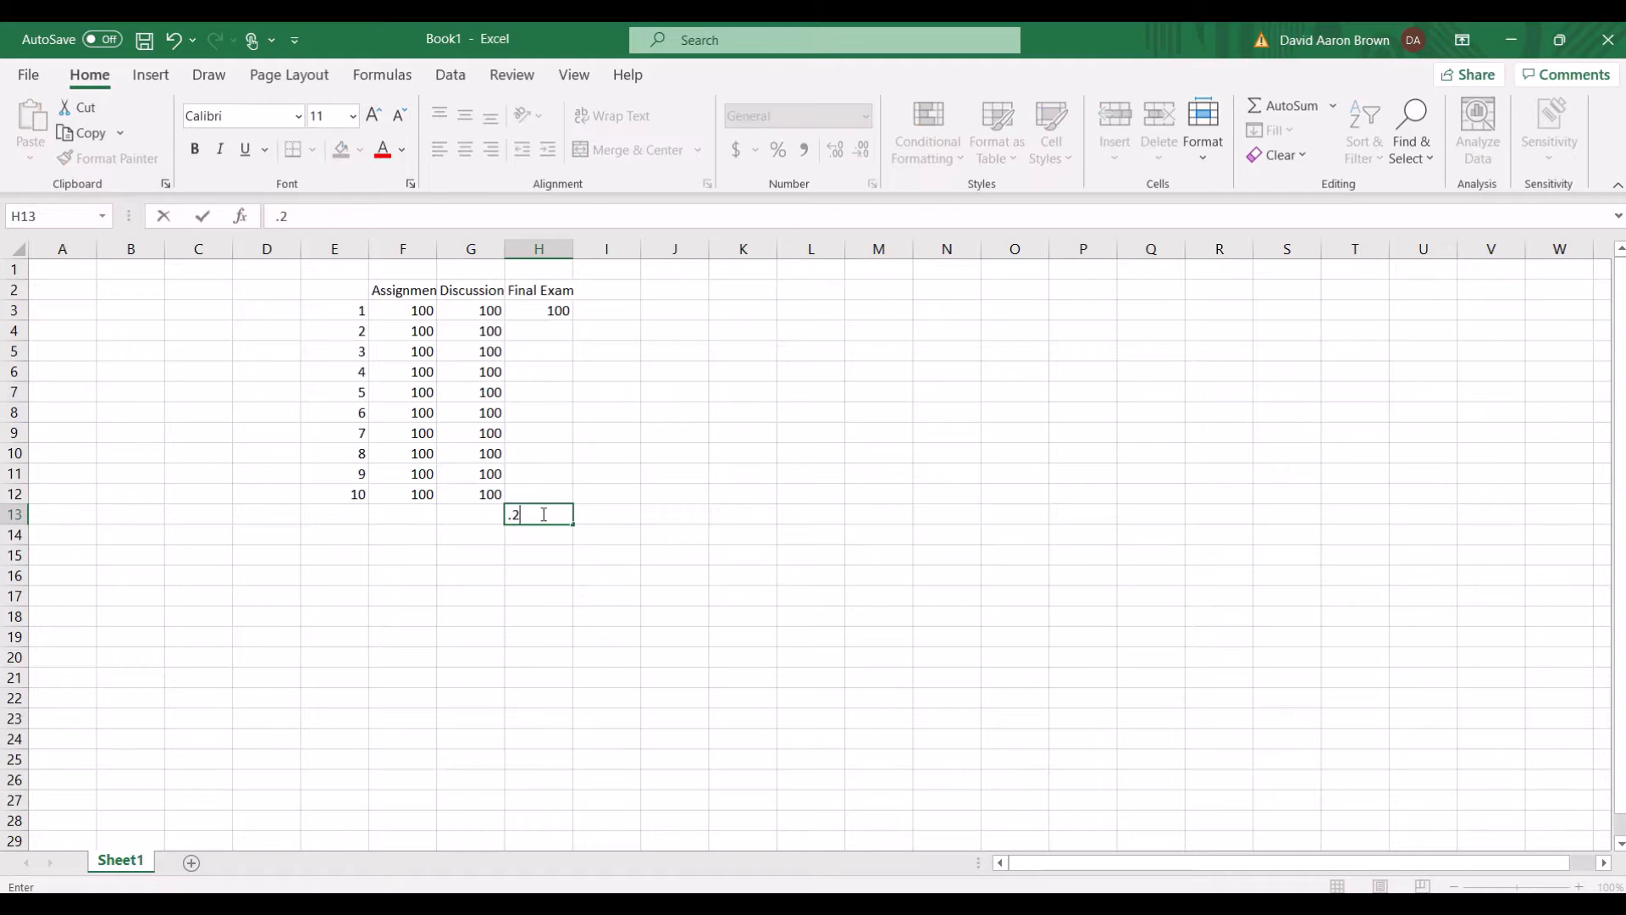
click(471, 516)
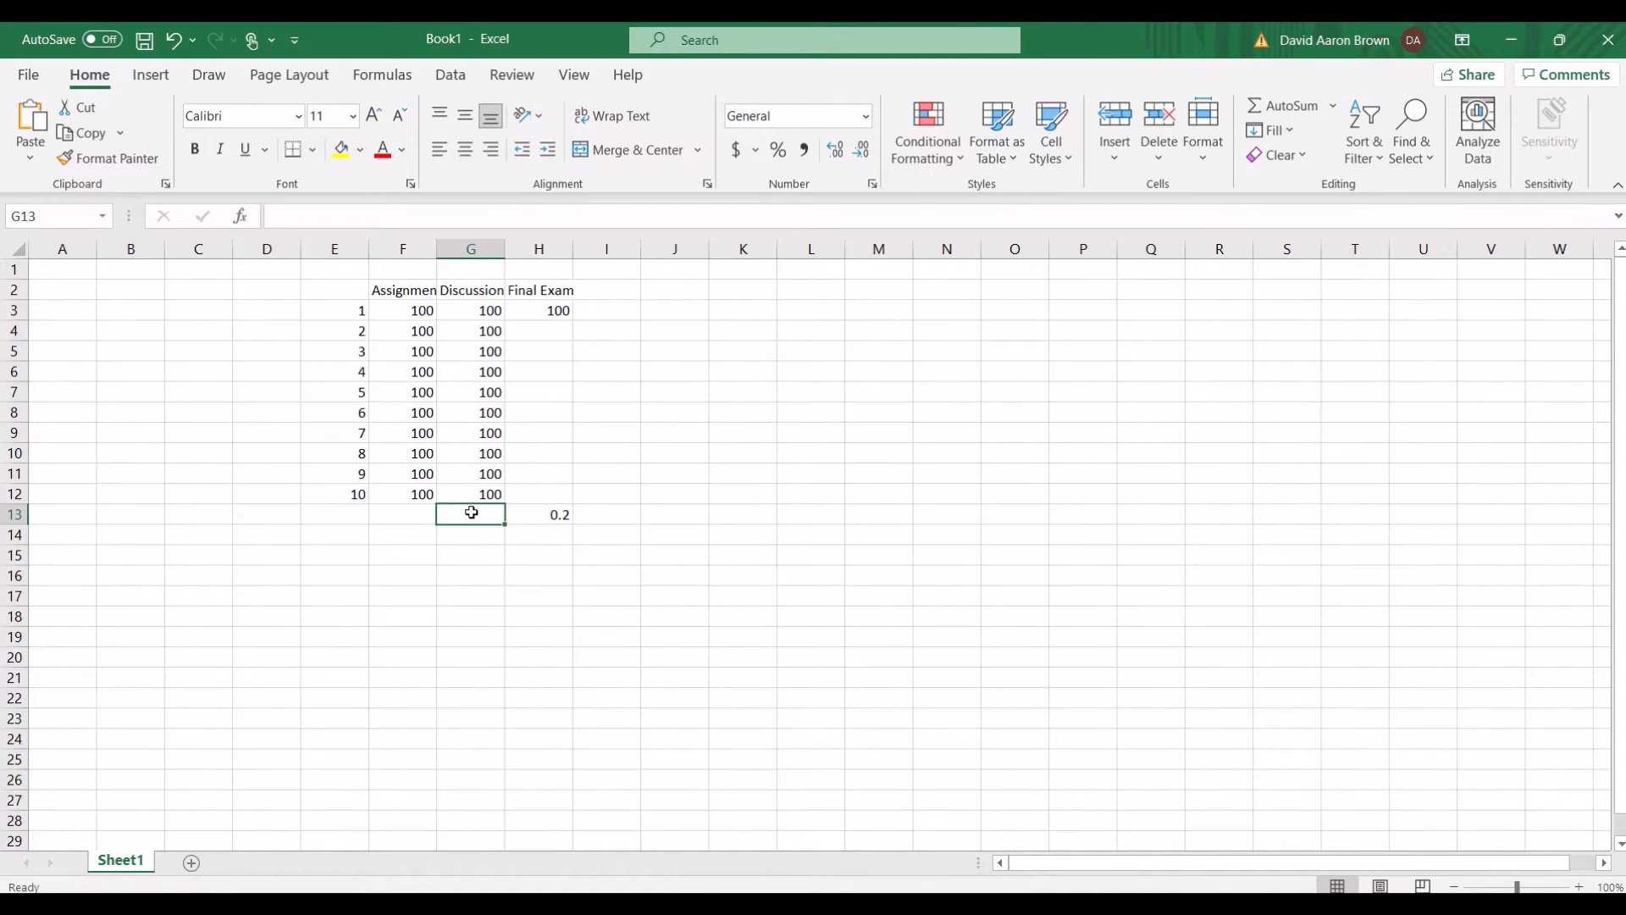
text(.1)
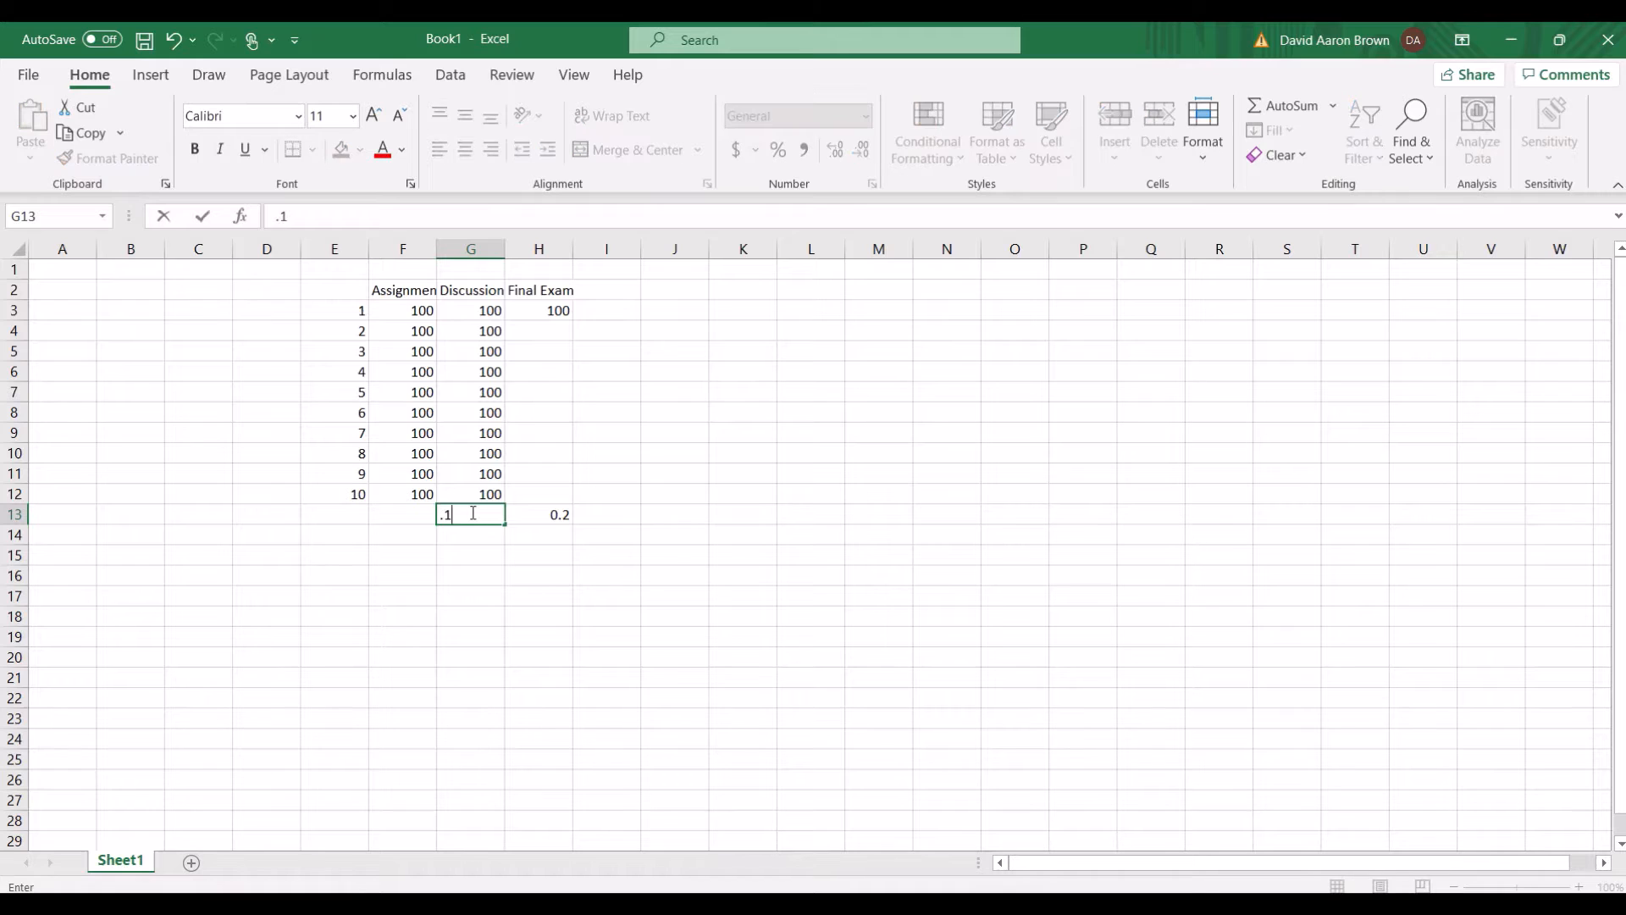
click(402, 512)
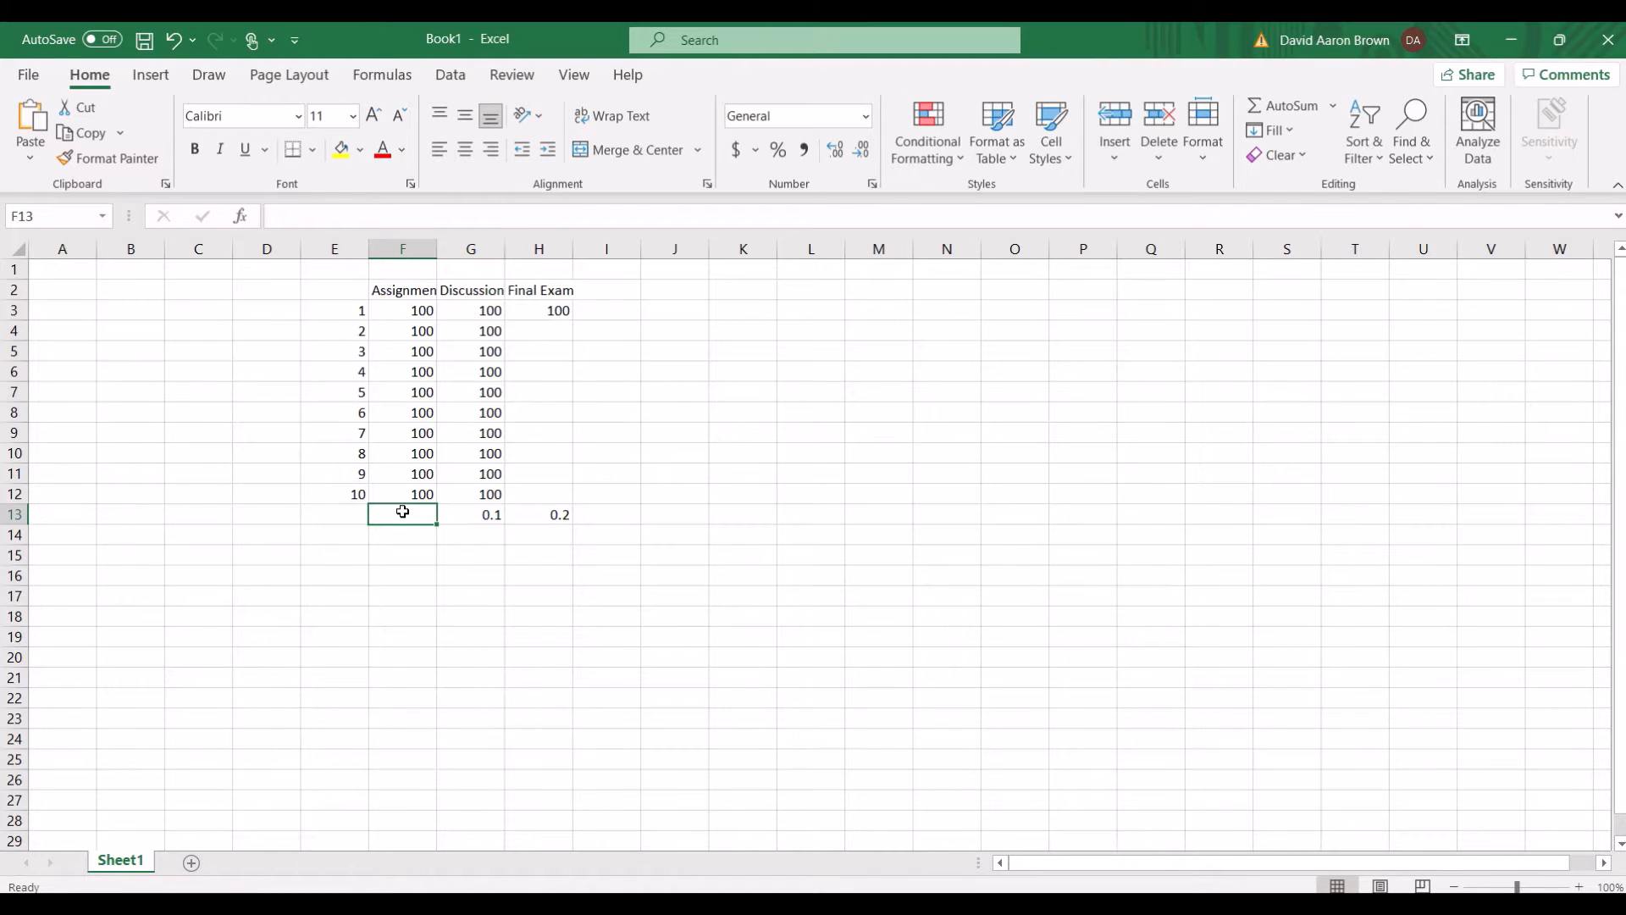
text(.7)
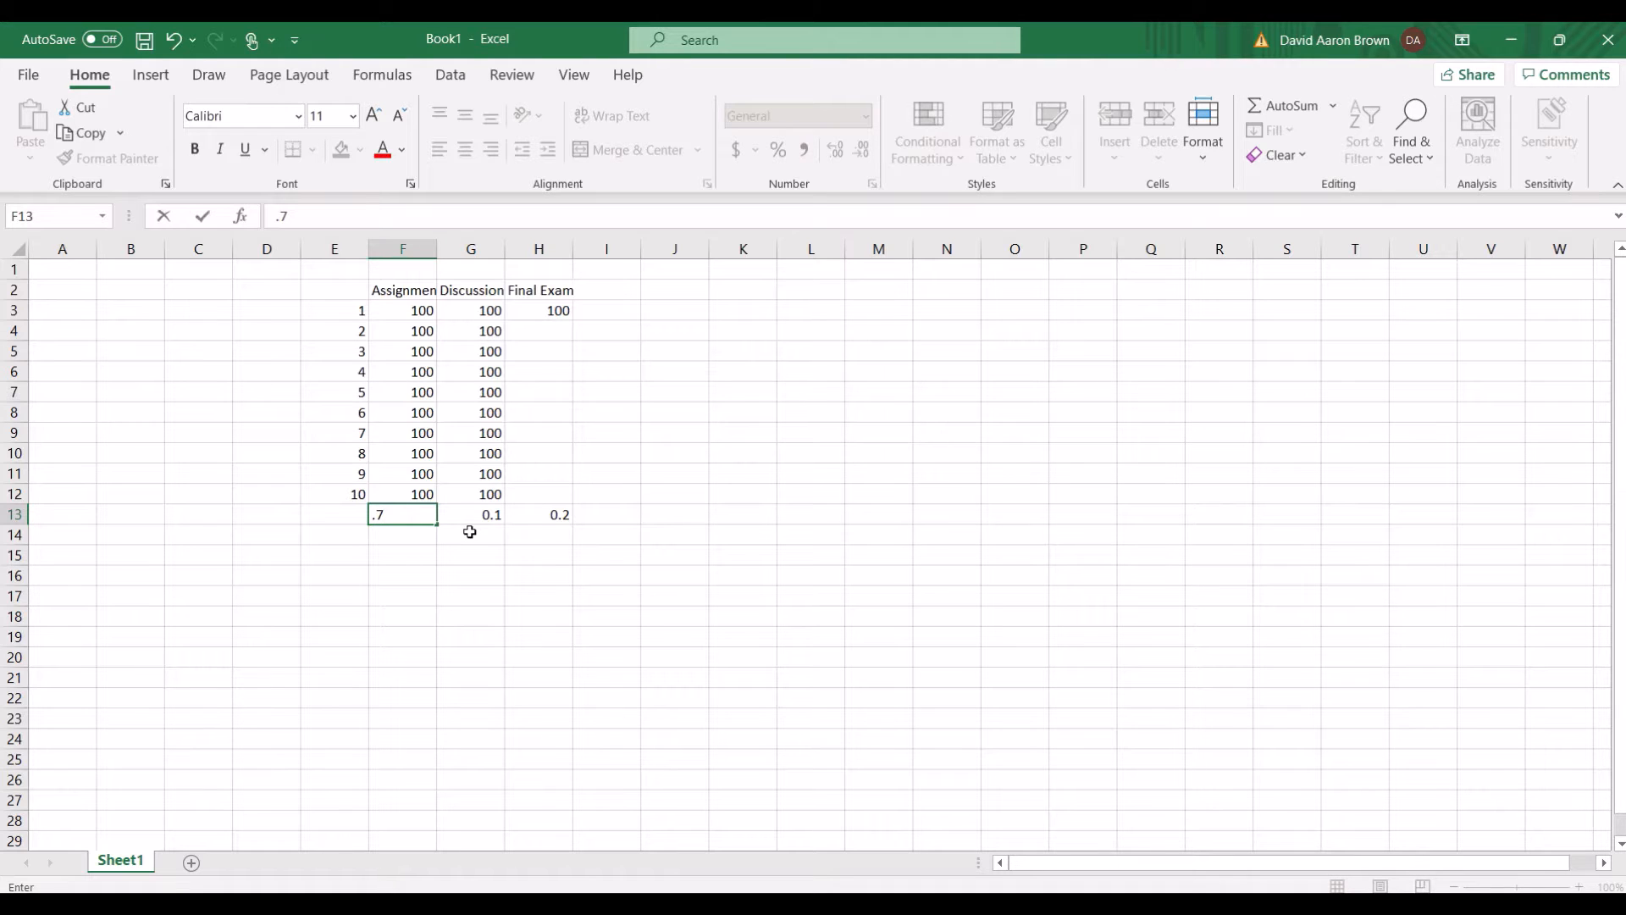
click(340, 556)
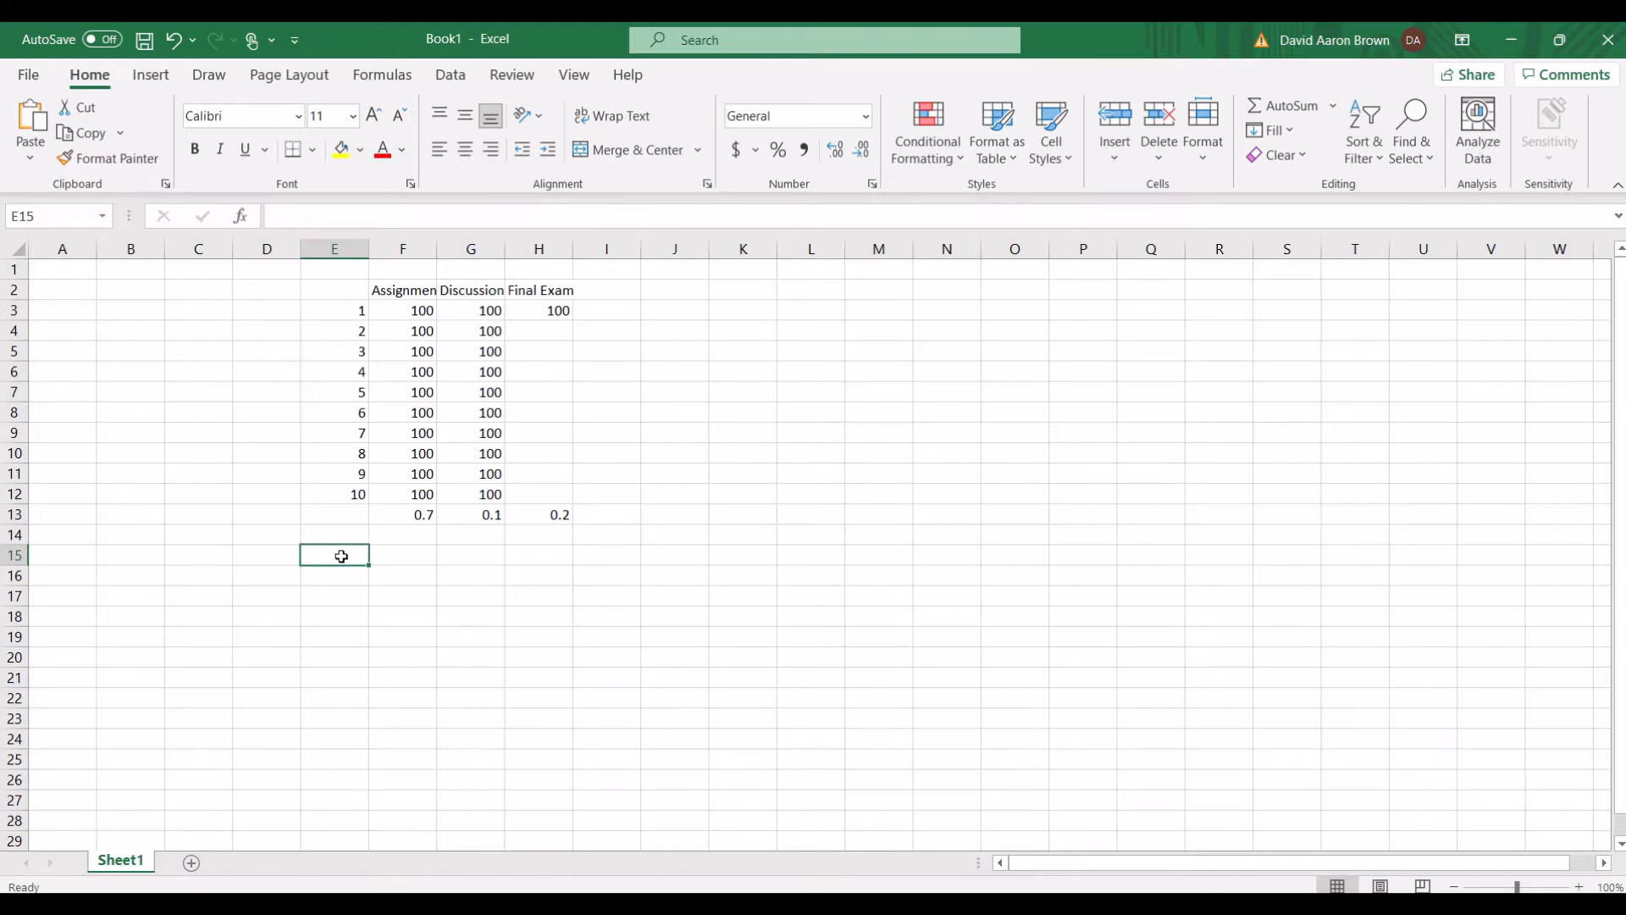
text(Sub)
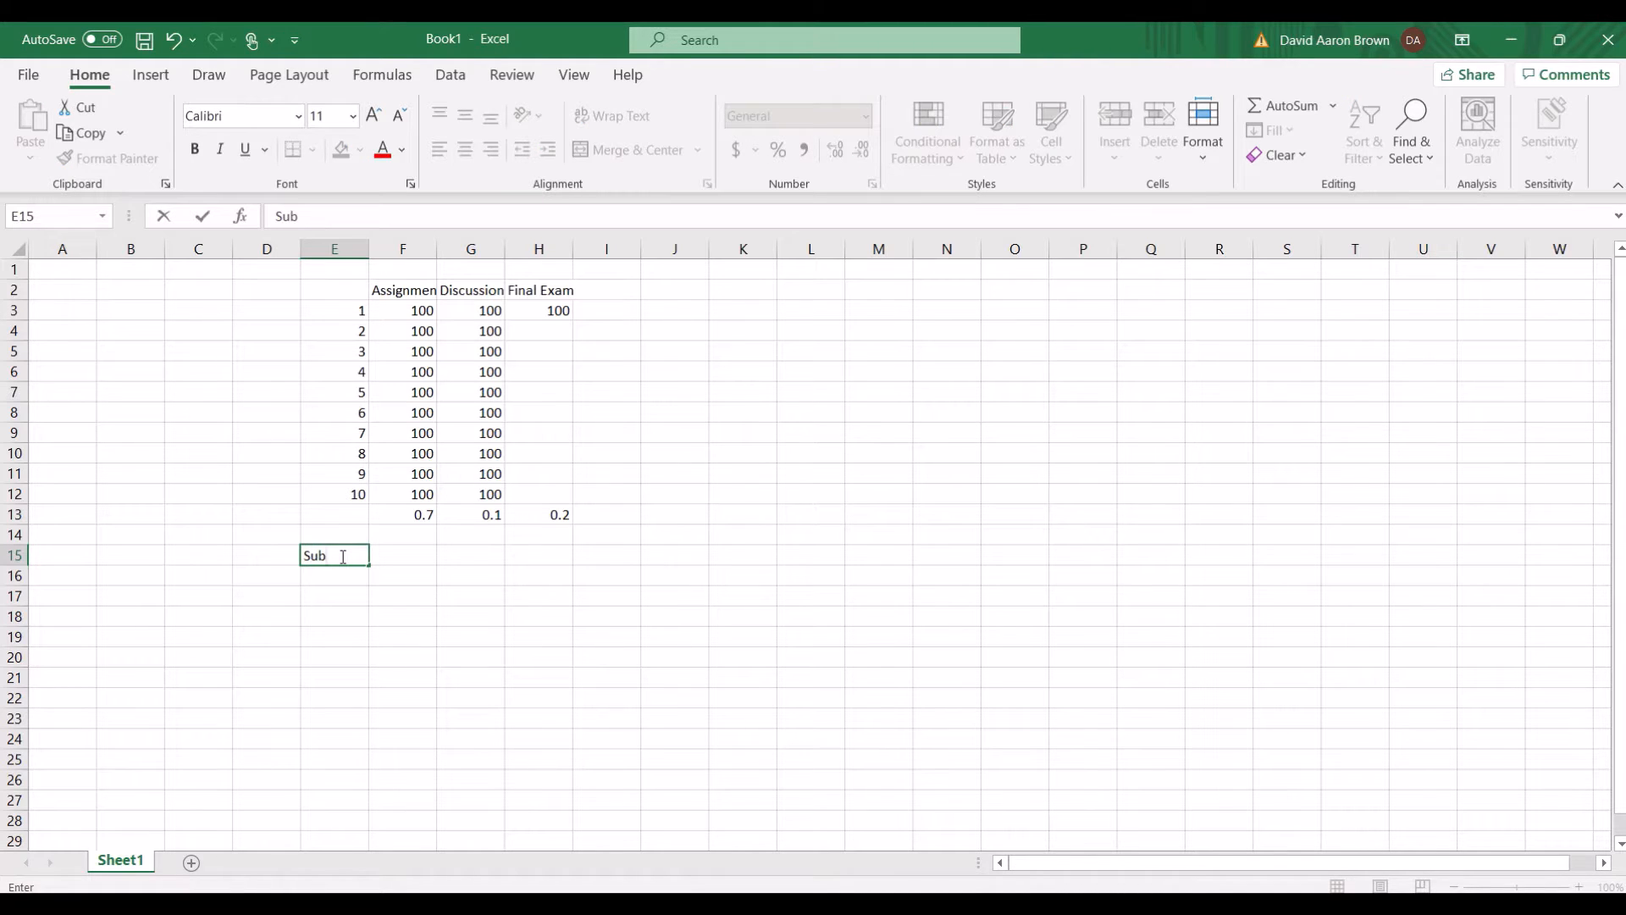
key(BackSpace)
key(BackSpace)
key(BackSpace)
- Enter the formula =F3:F12 in cell F14 to reference all the assignment scores
click(414, 533)
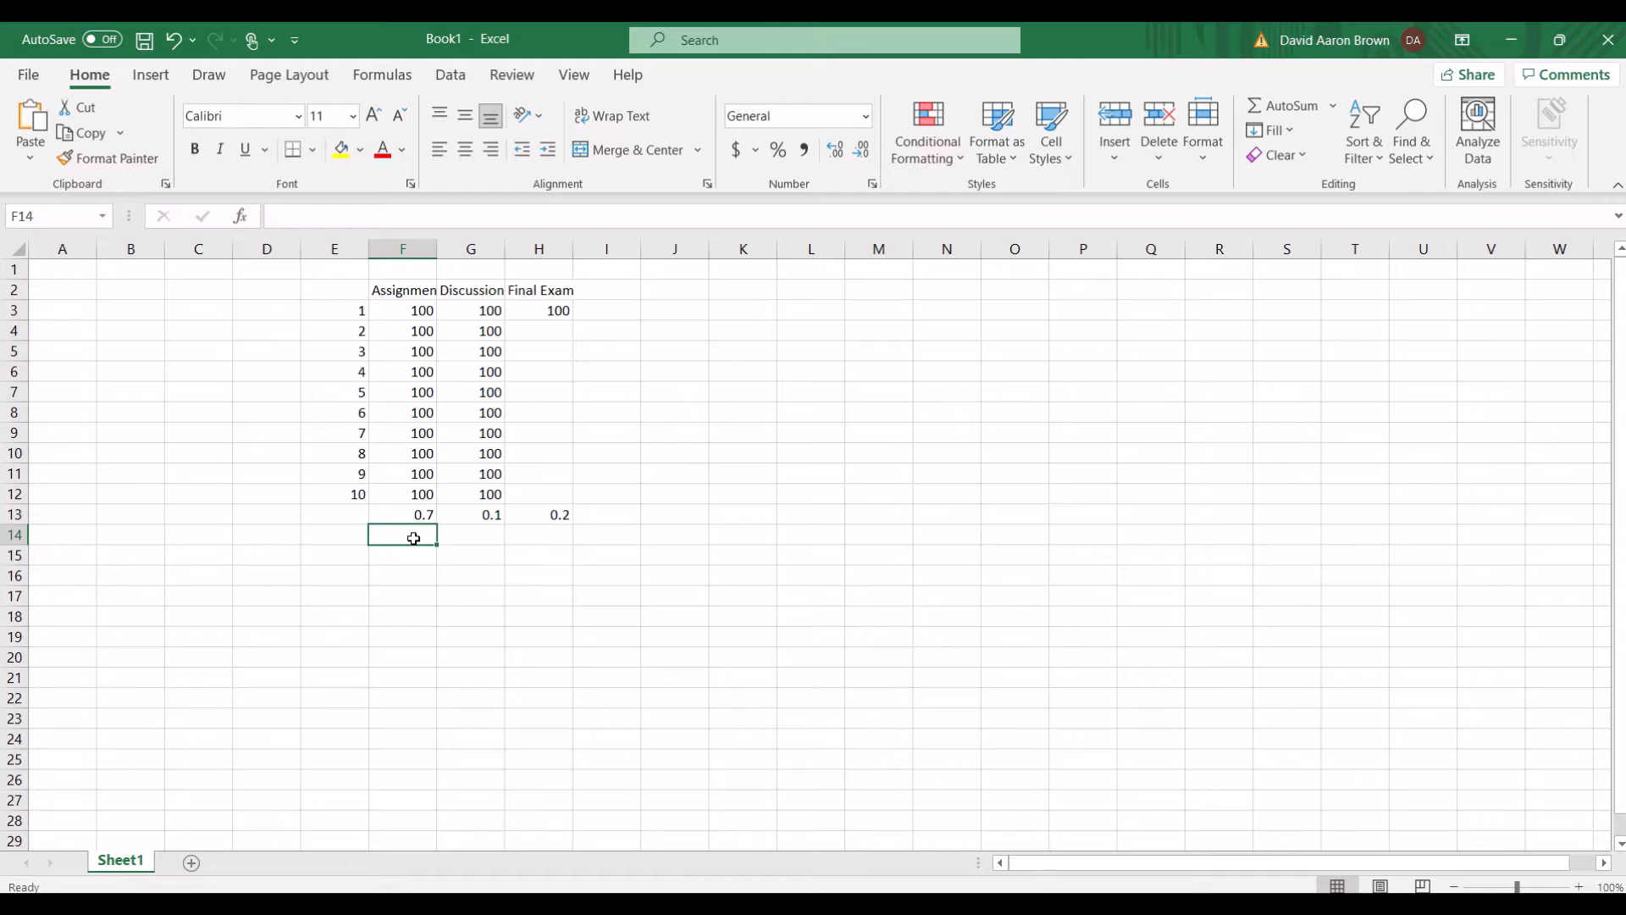
text(=)
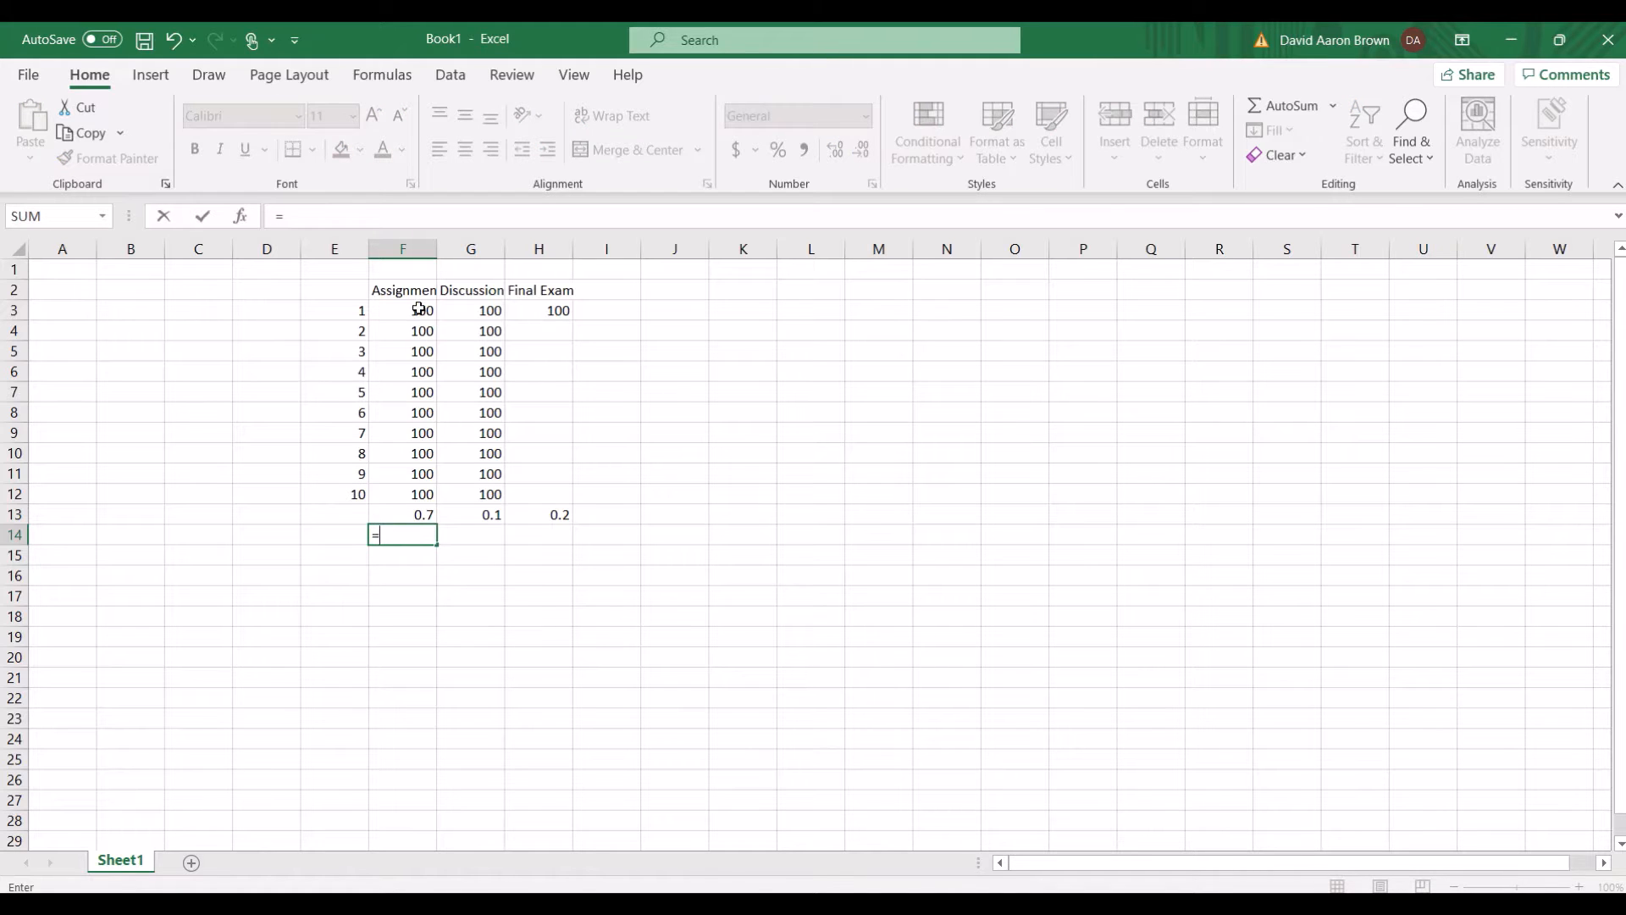
drag(418, 307, 432, 496)
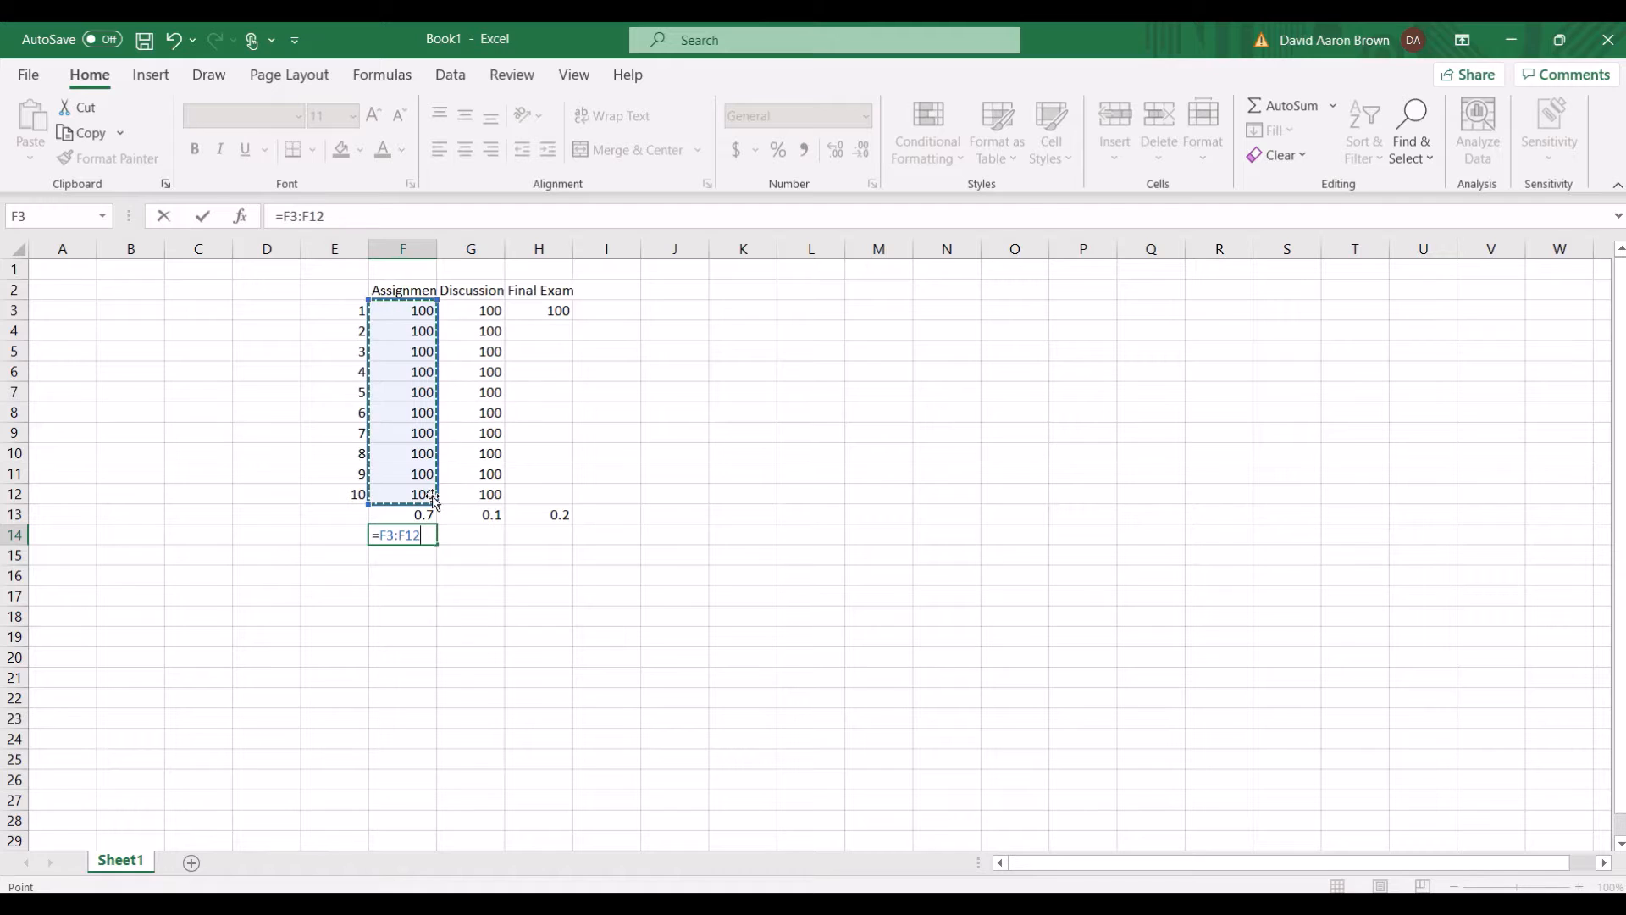
key(Return)
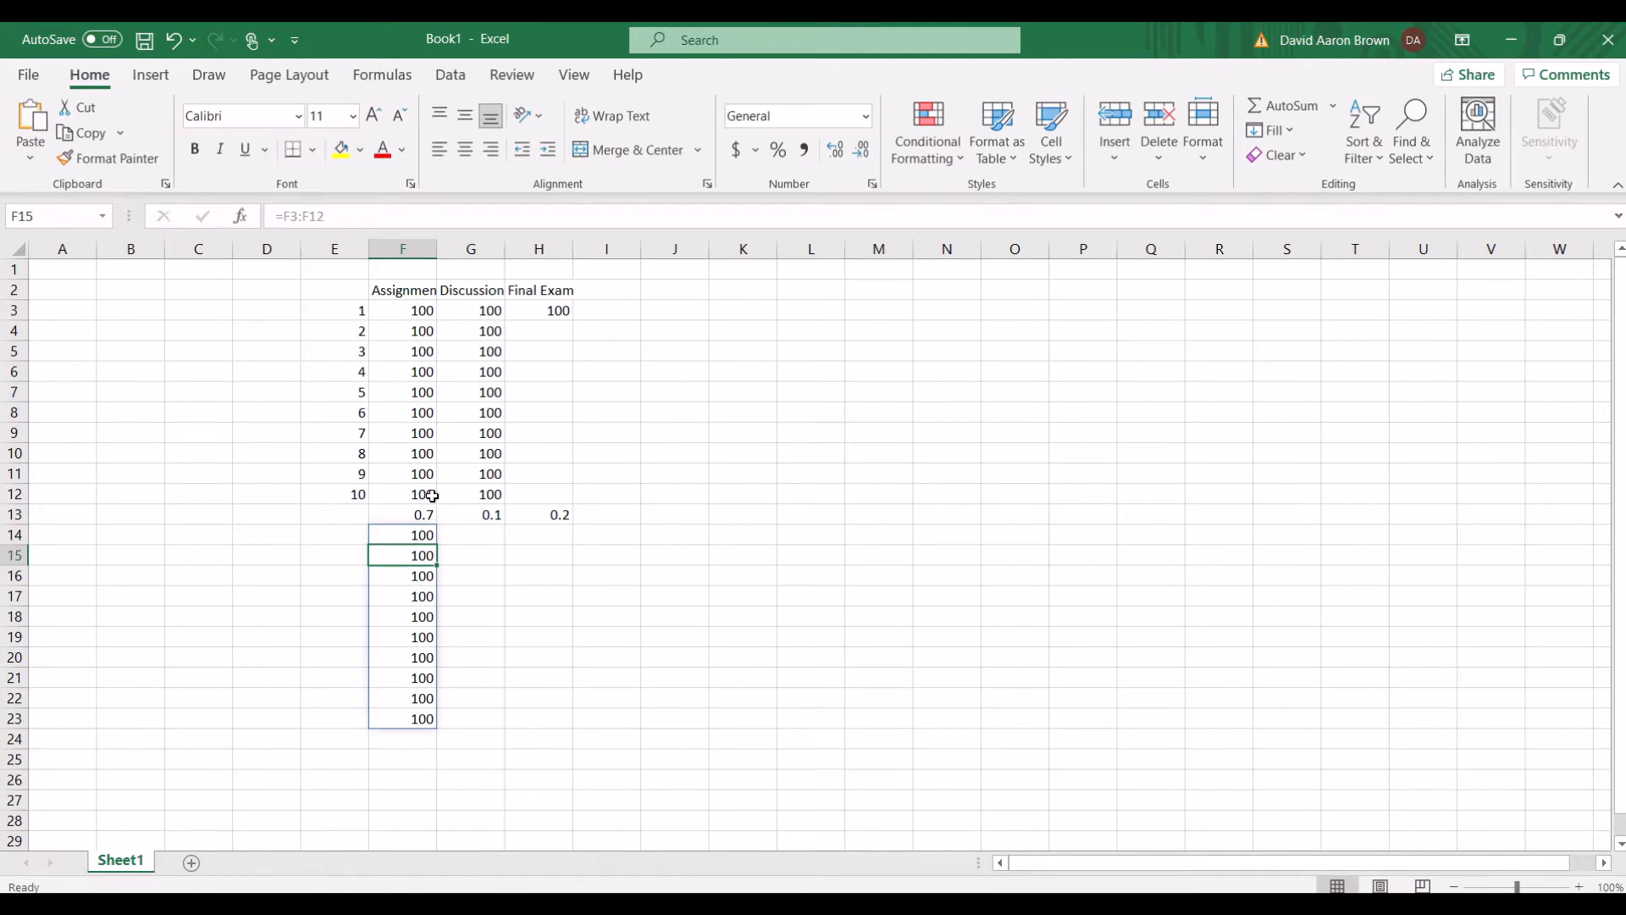
- Change the formula in F14 to =ave(F3:F12) to average the assignment scores
double_click(402, 535)
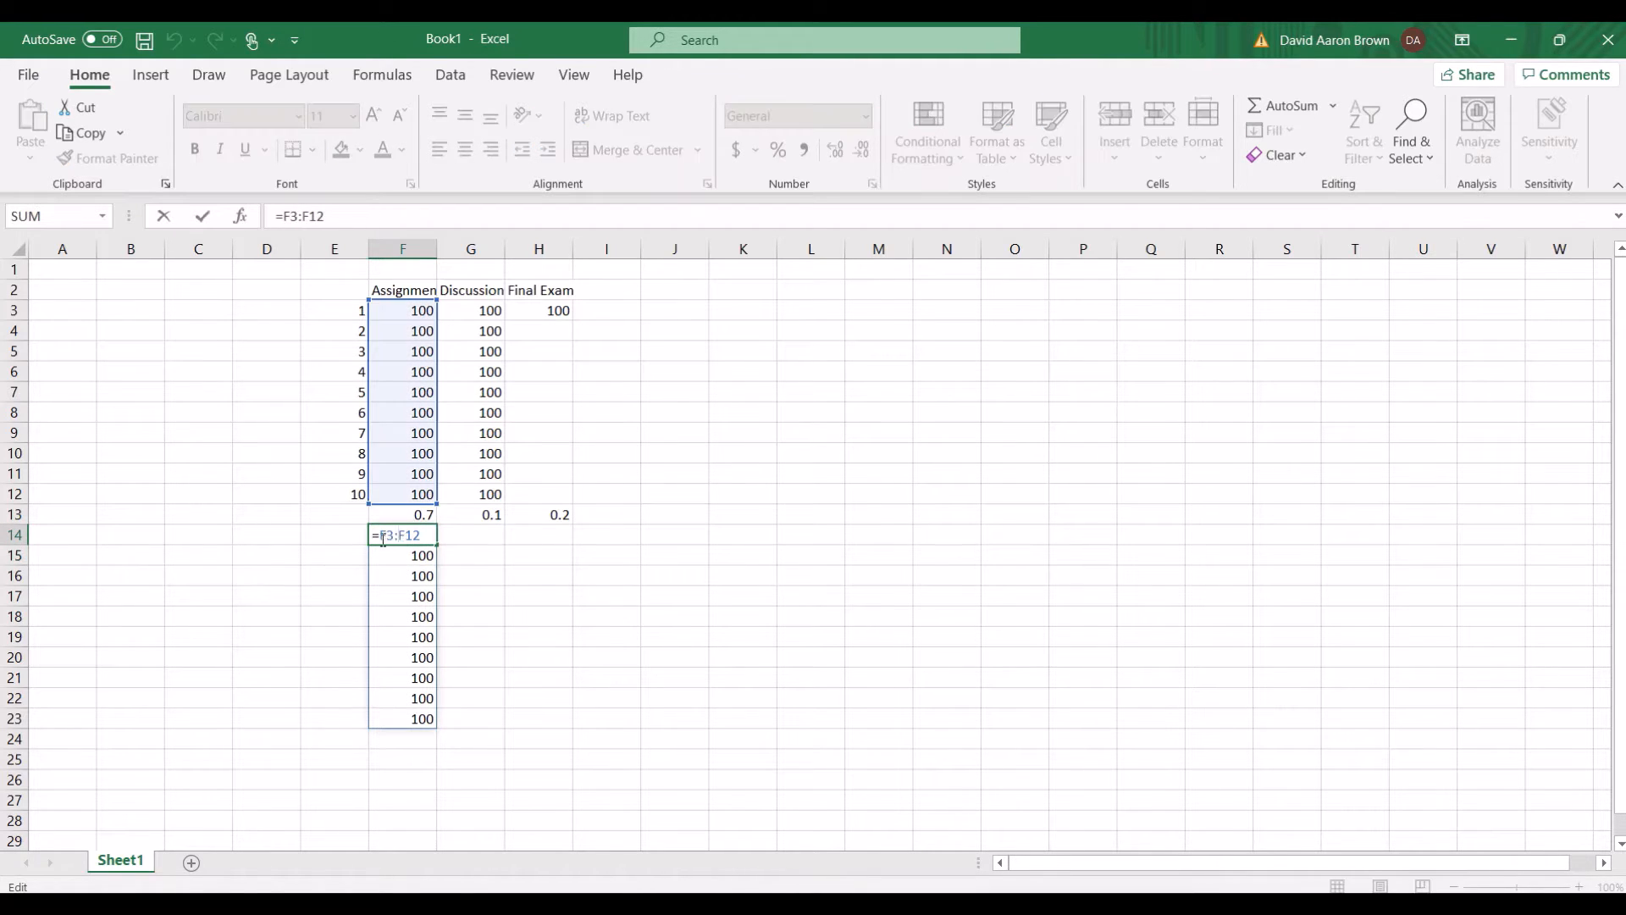
click(379, 536)
text(ave)
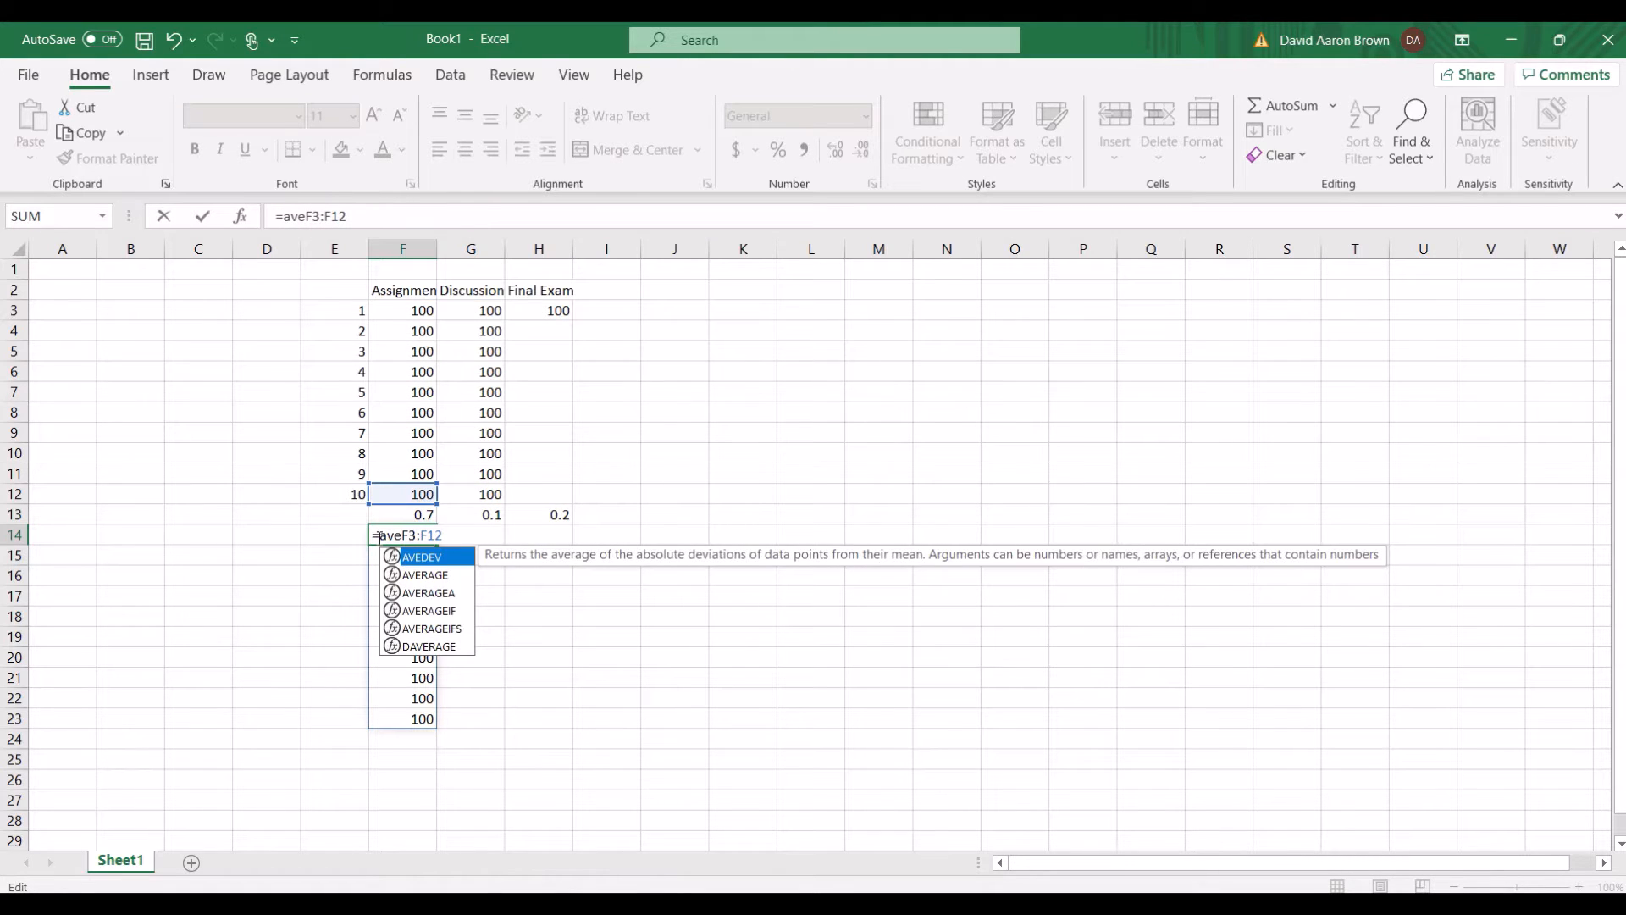
key(Down)
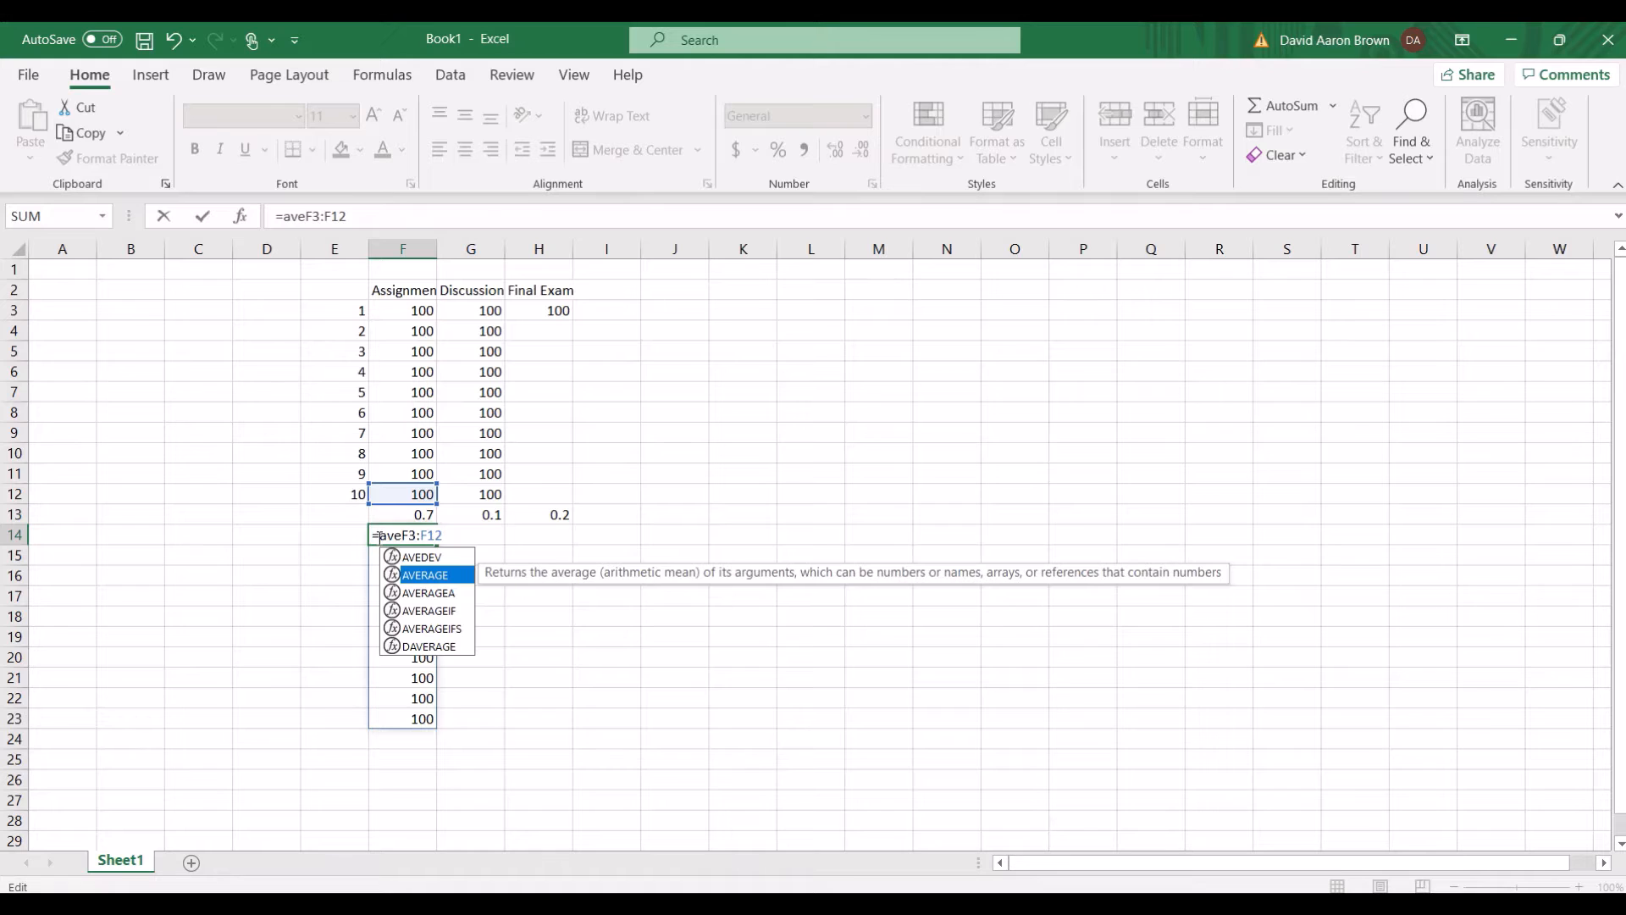
key(Return)
double_click(378, 533)
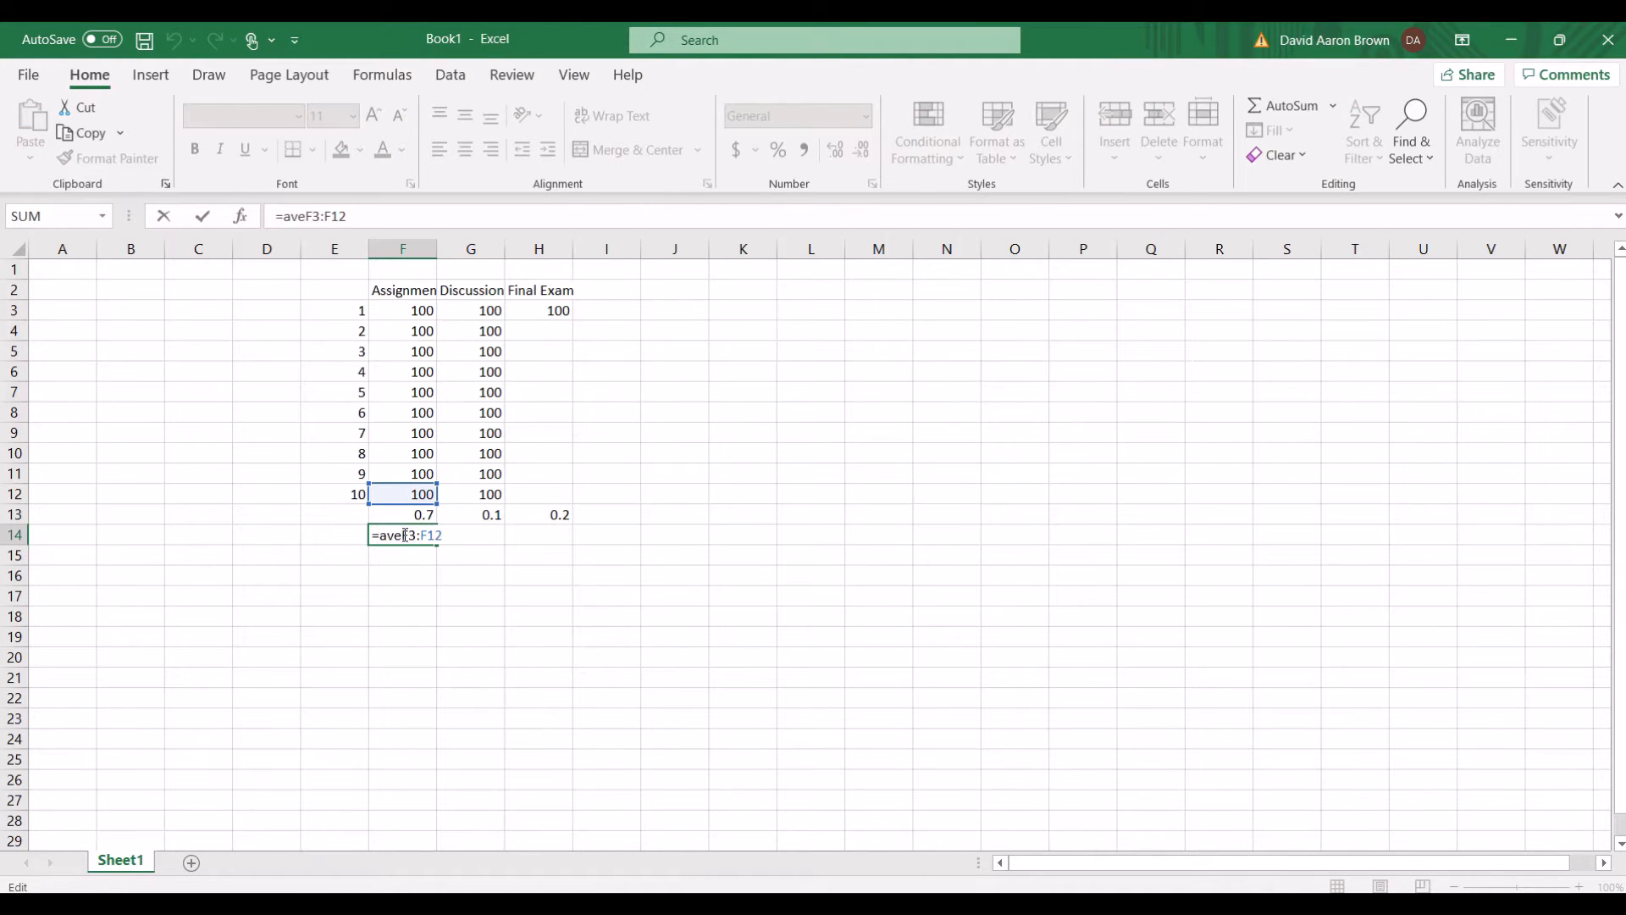
click(404, 534)
text(()
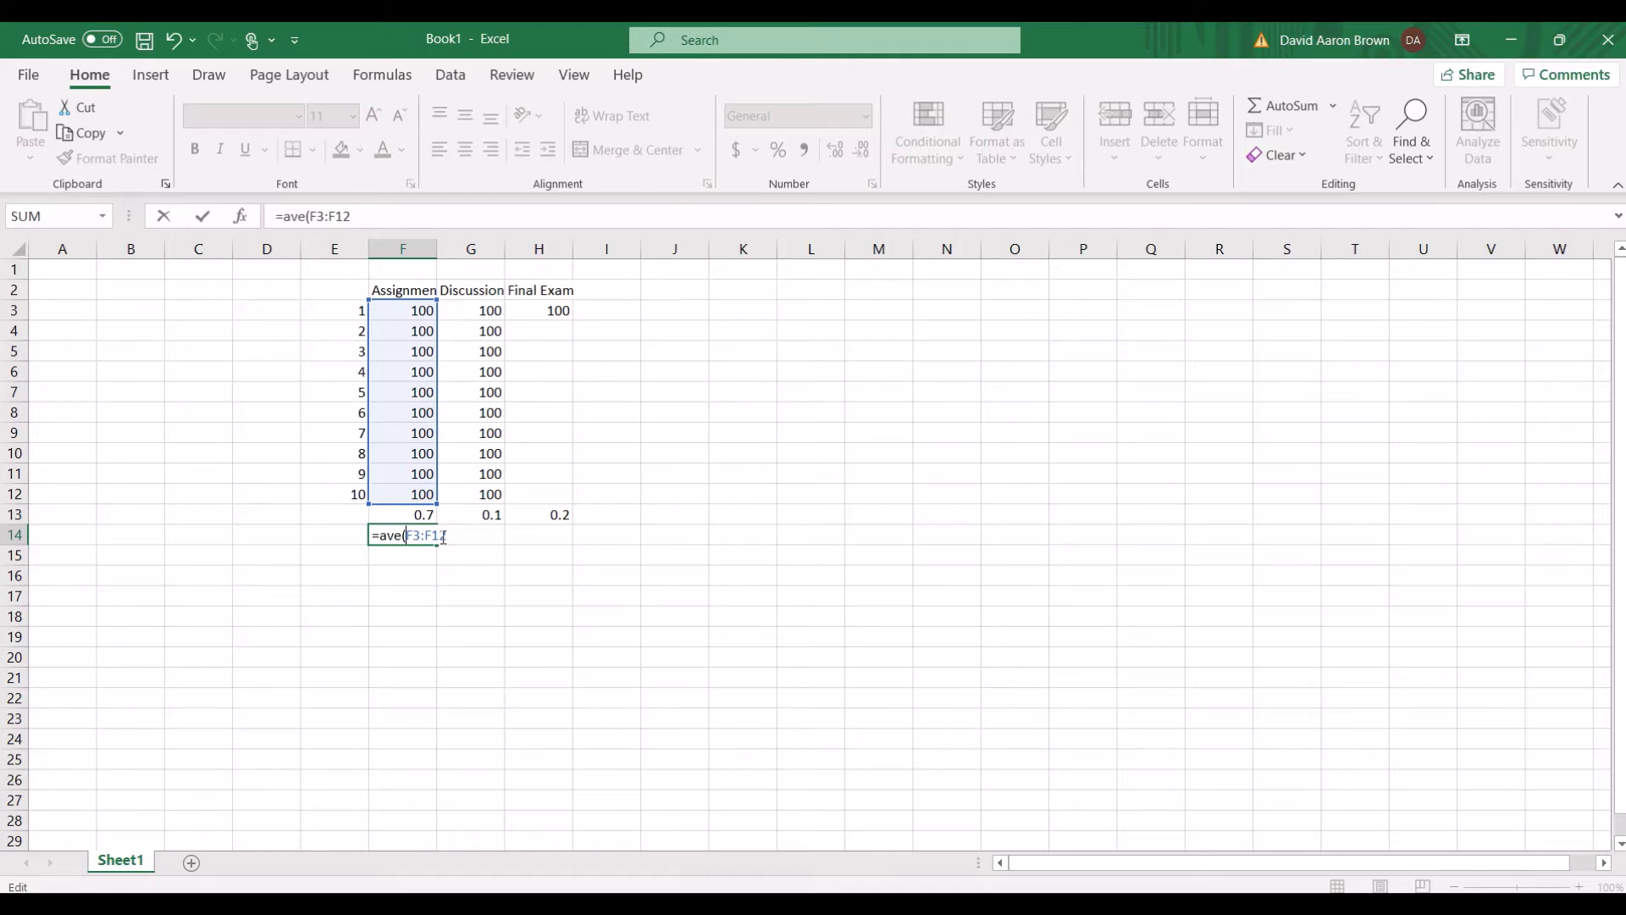
click(442, 536)
text())
key(Return)
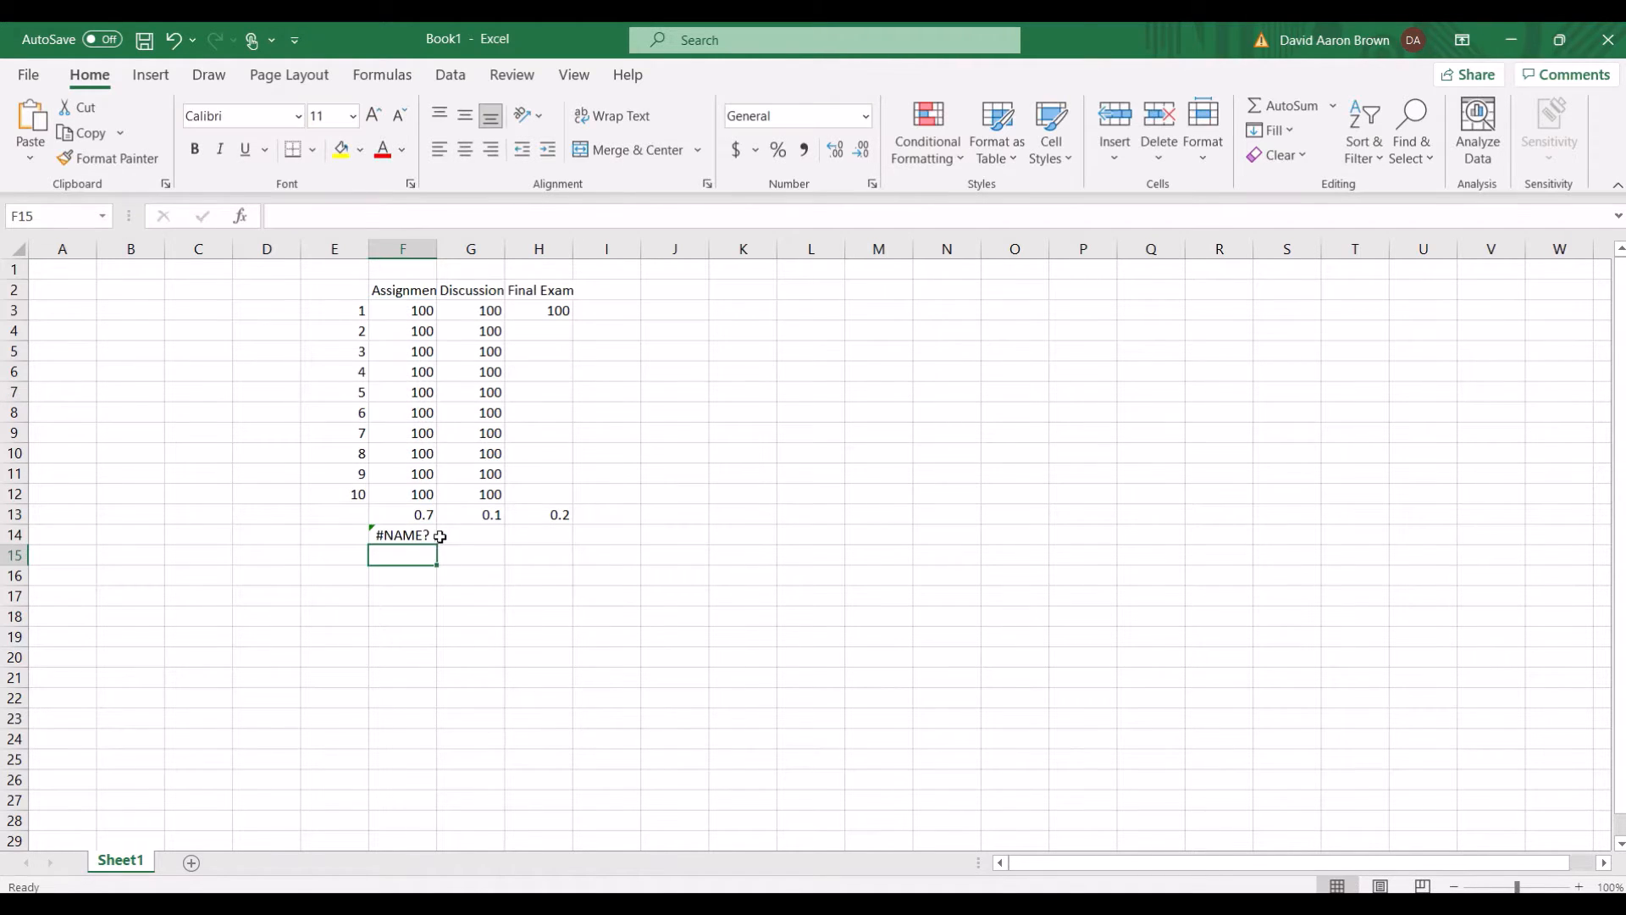
- Replace the function name in F14 with AVERAGE so that the formula reads =AVERAGE(F3:F12)
double_click(420, 536)
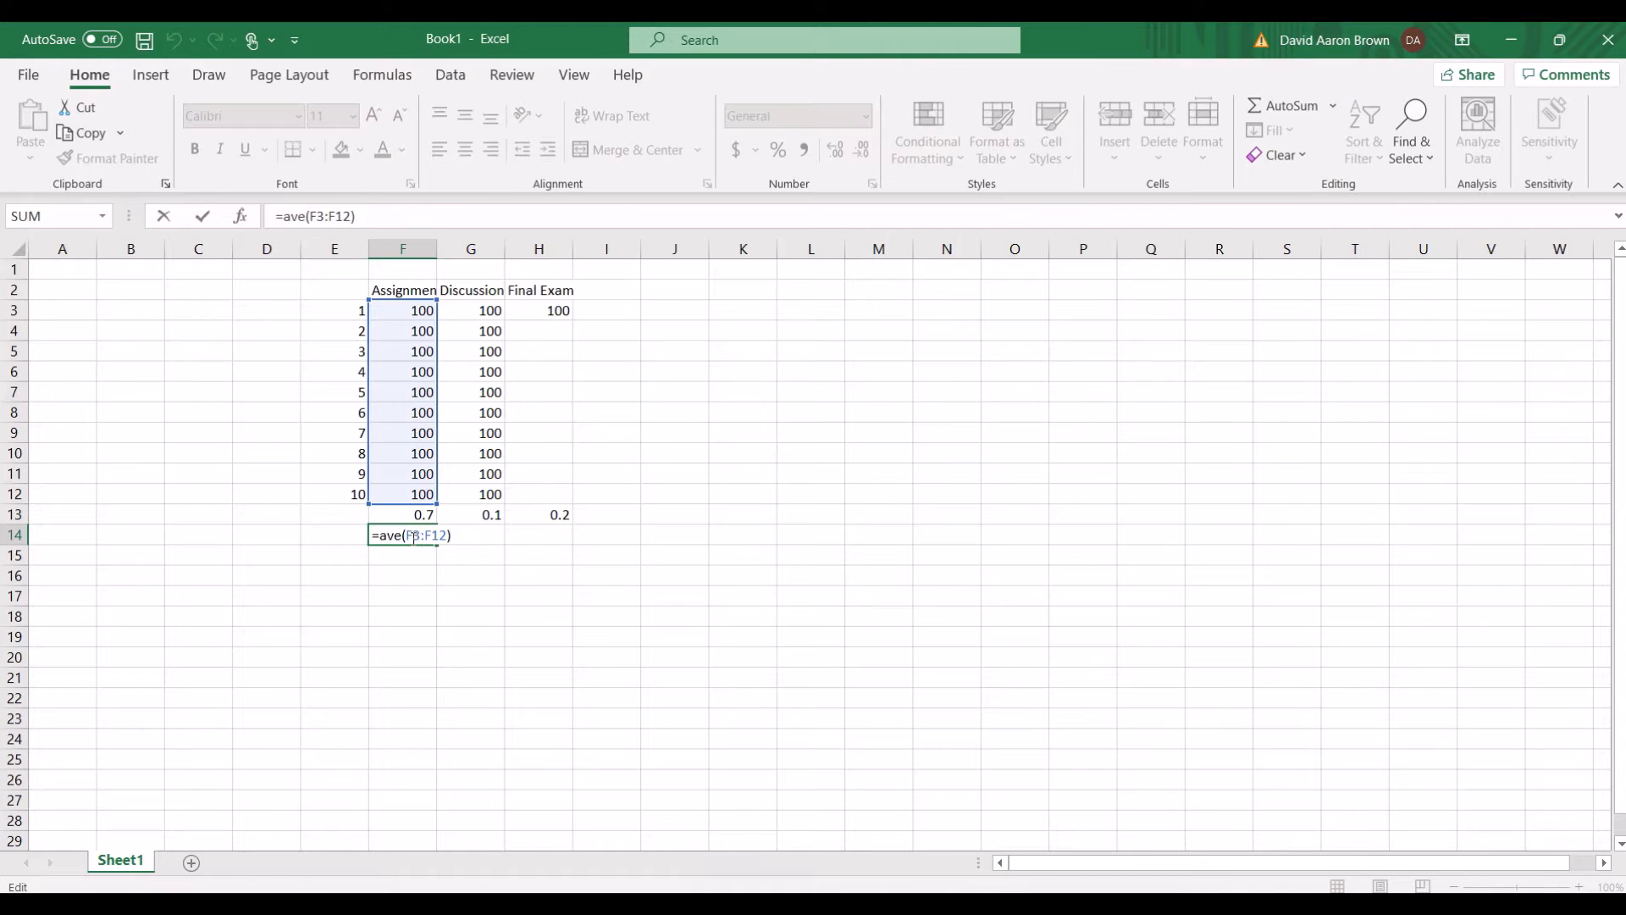
click(401, 532)
key(BackSpace)
key(BackSpace)
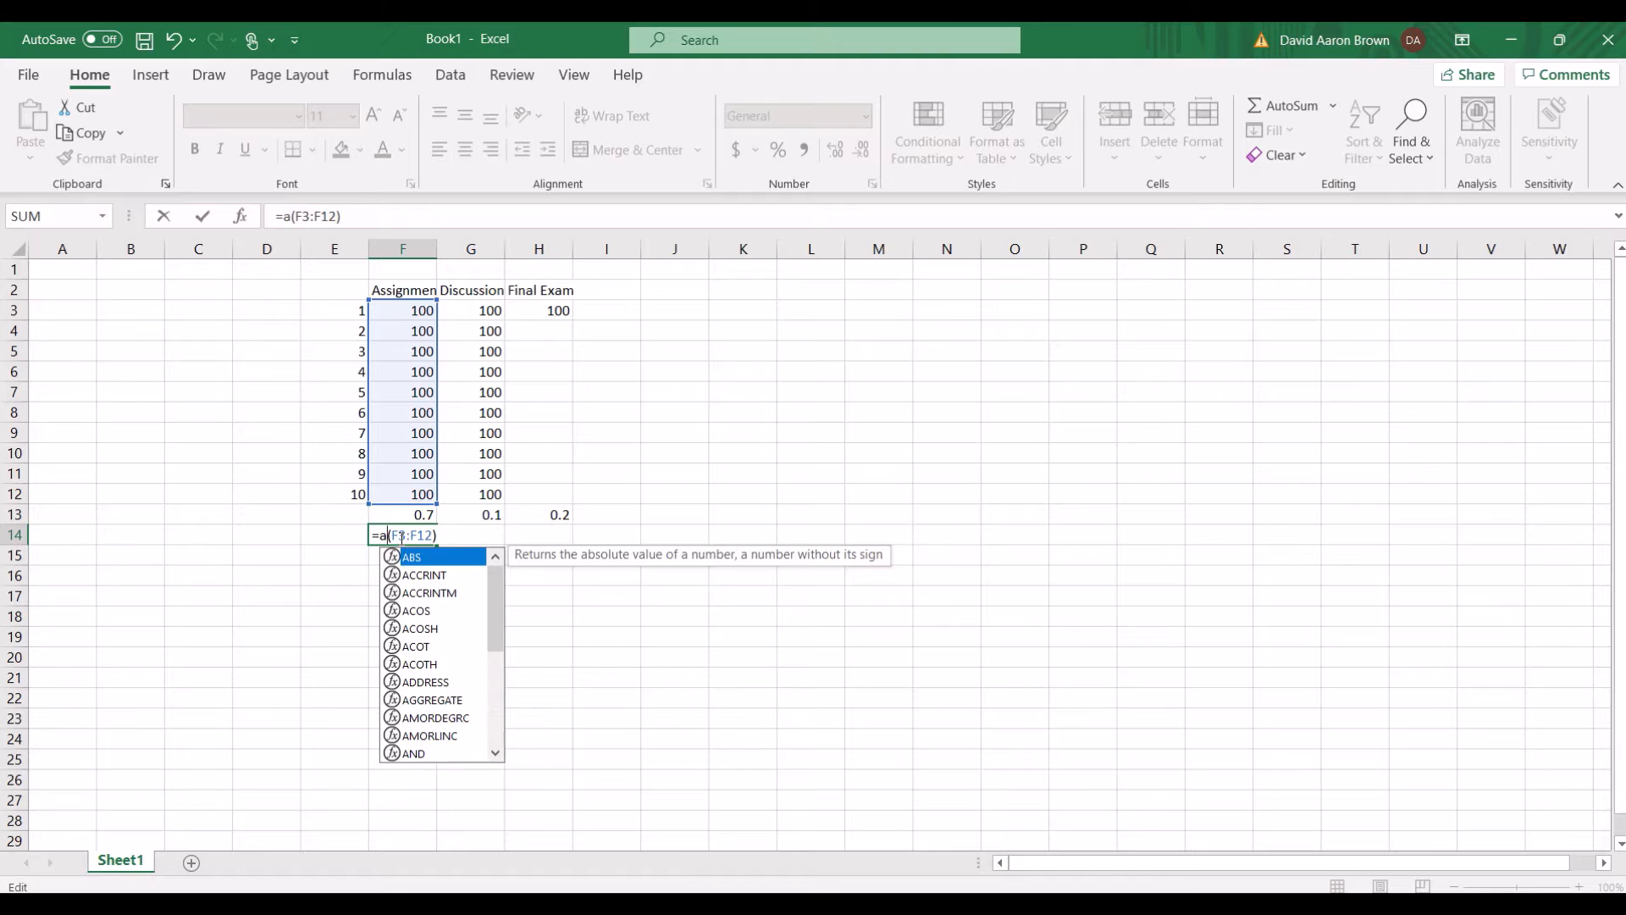
text(v)
click(422, 579)
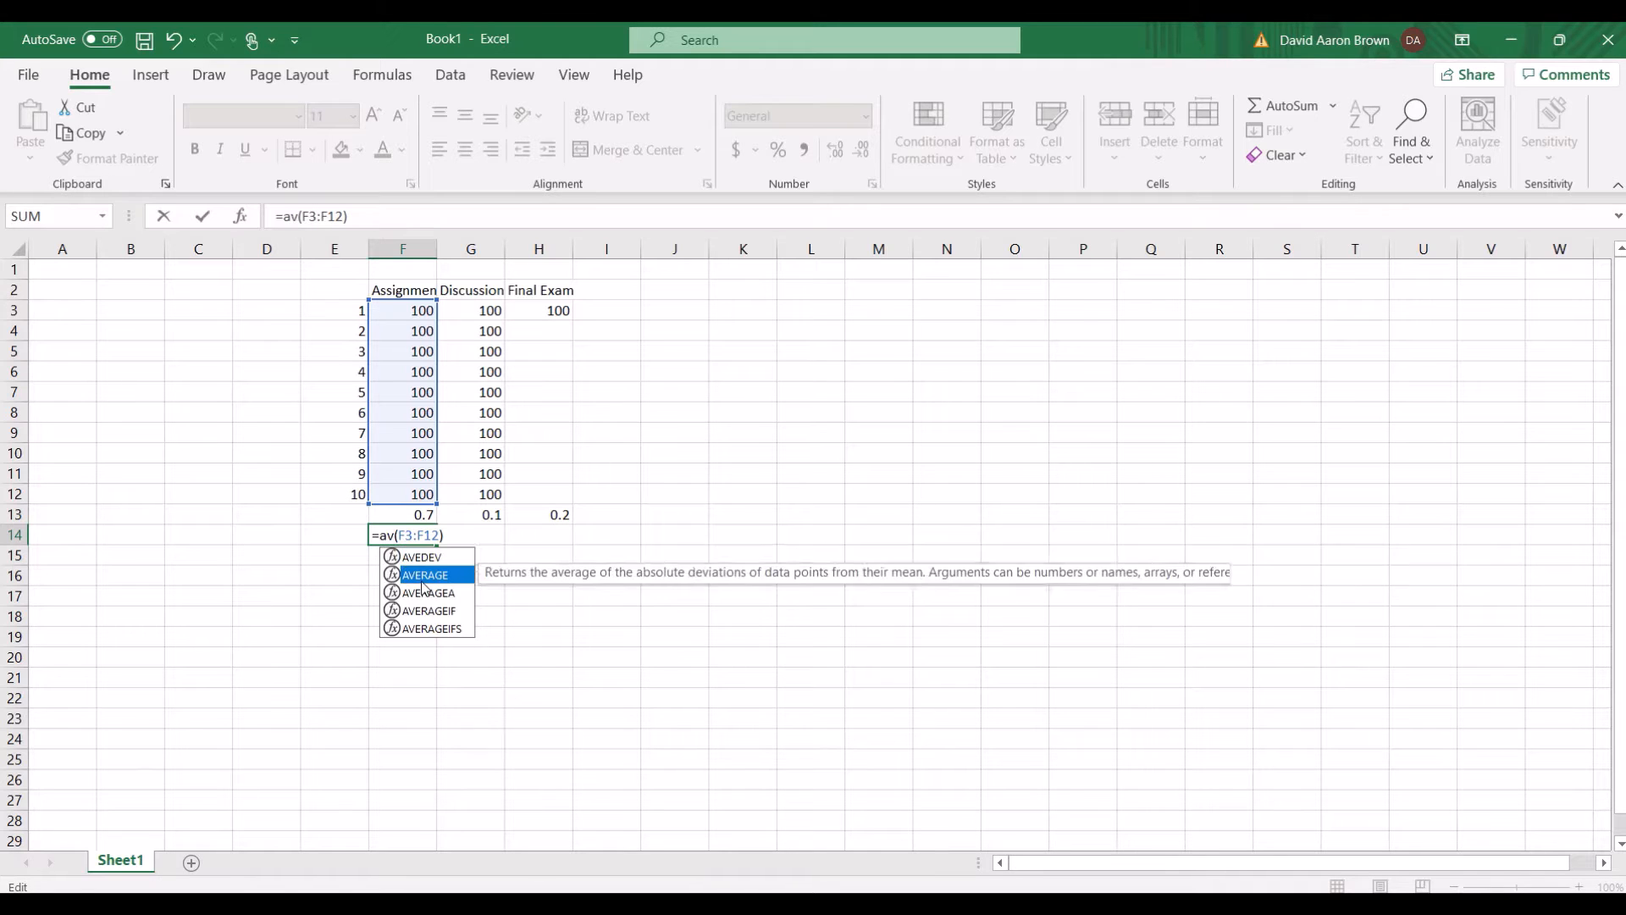
double_click(424, 580)
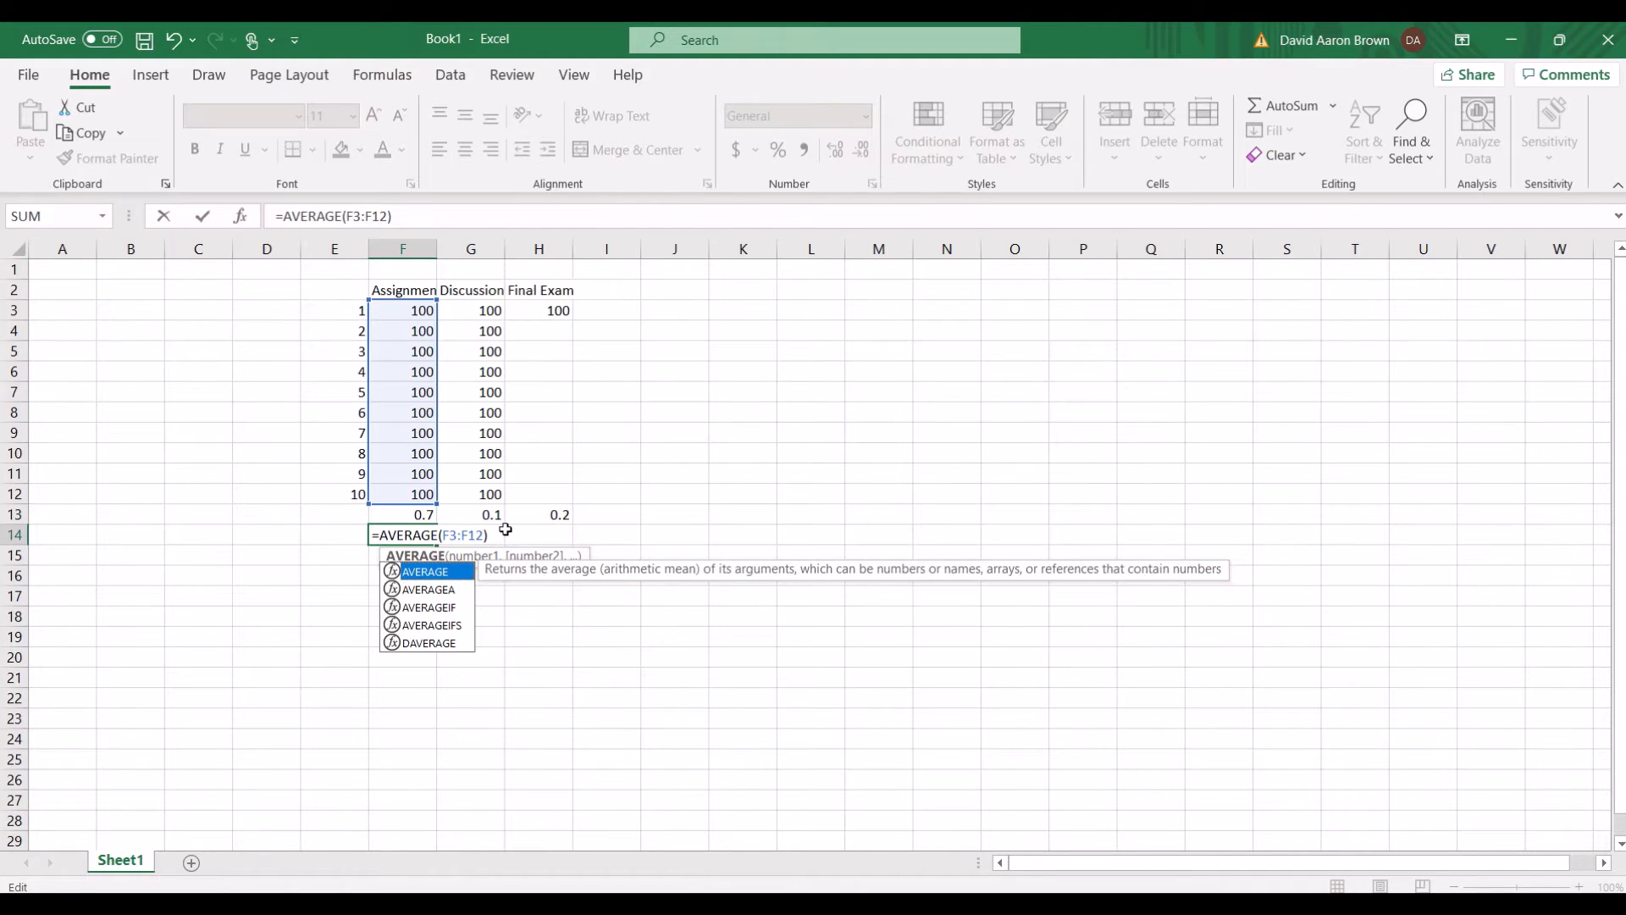
key(Return)
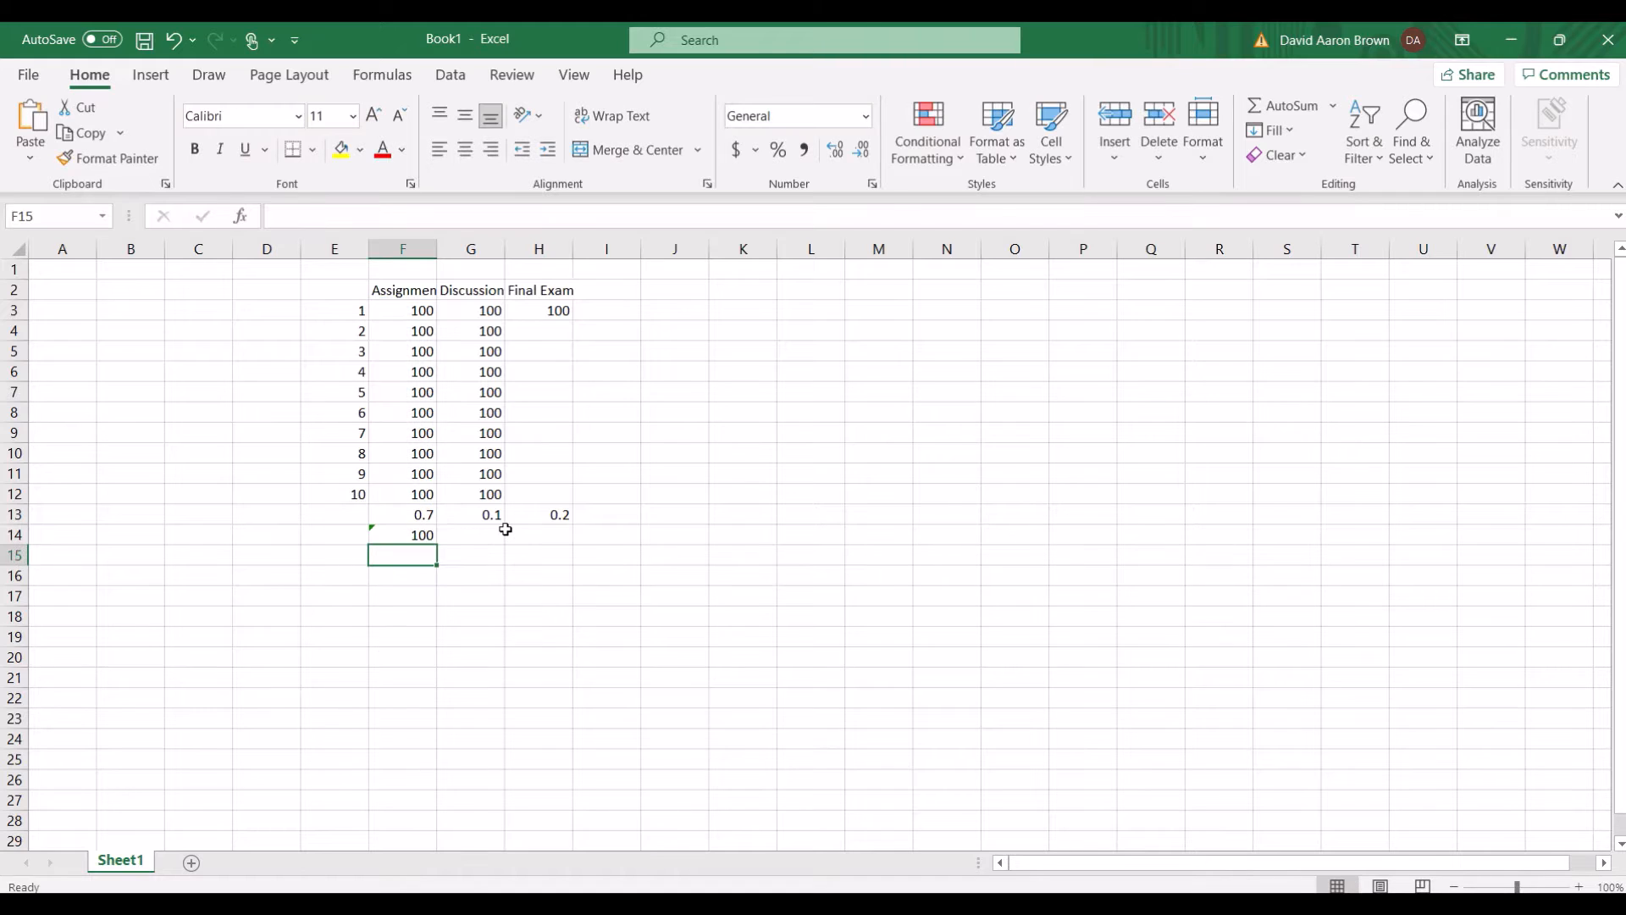
- Enter the formula =AVERAGE(G3:G12) in G14 to average the discussion scores
click(494, 530)
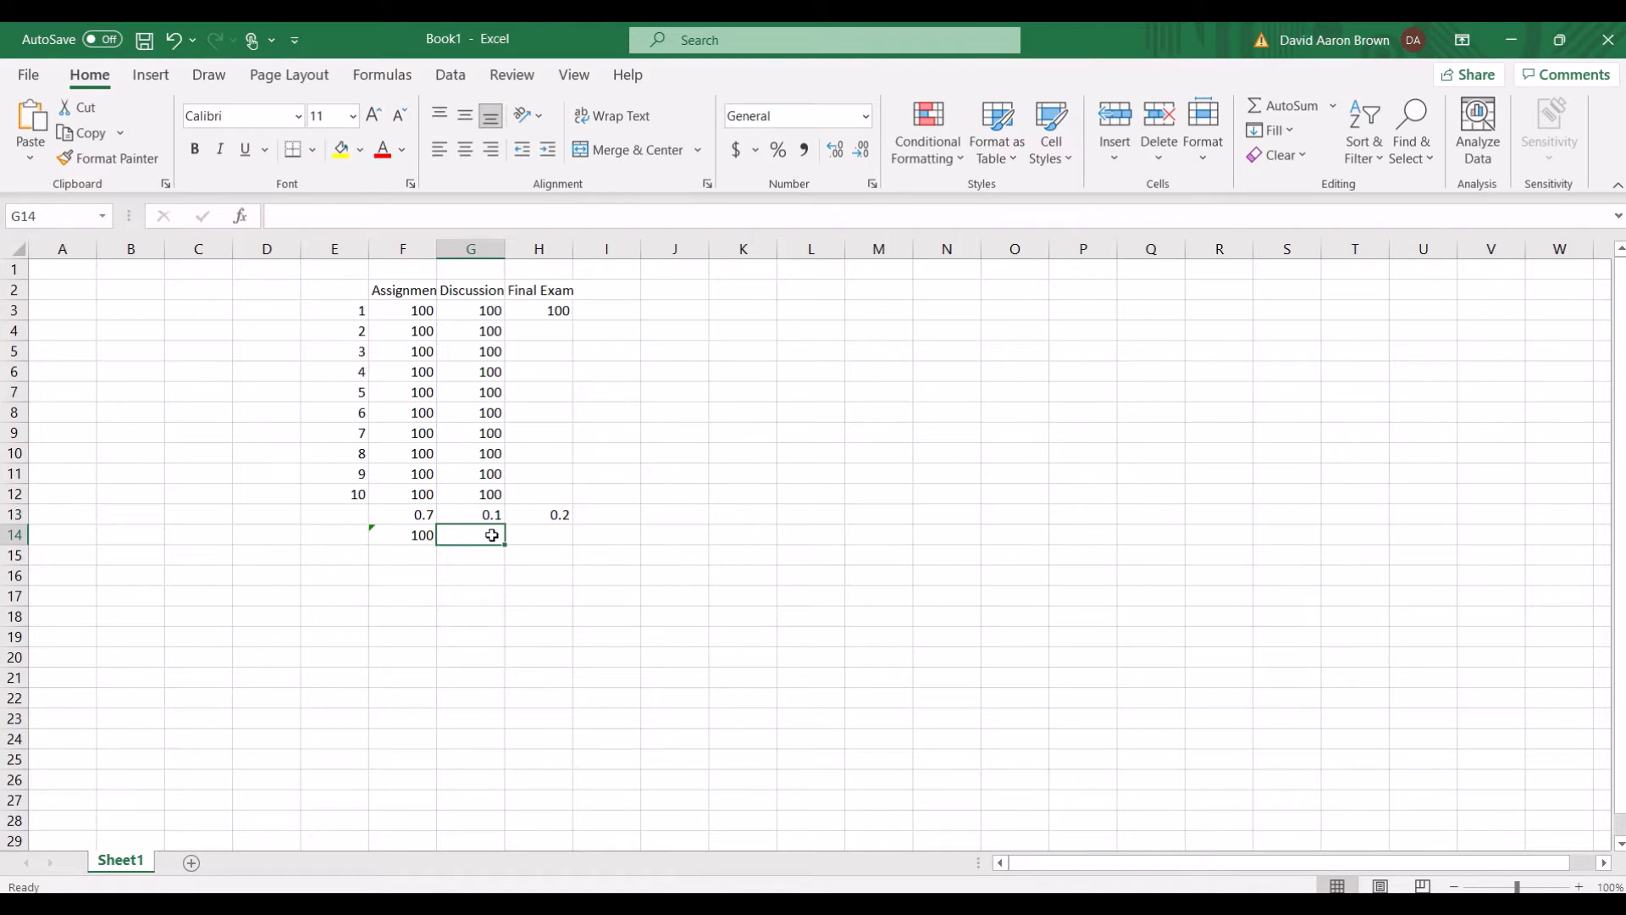
text(=)
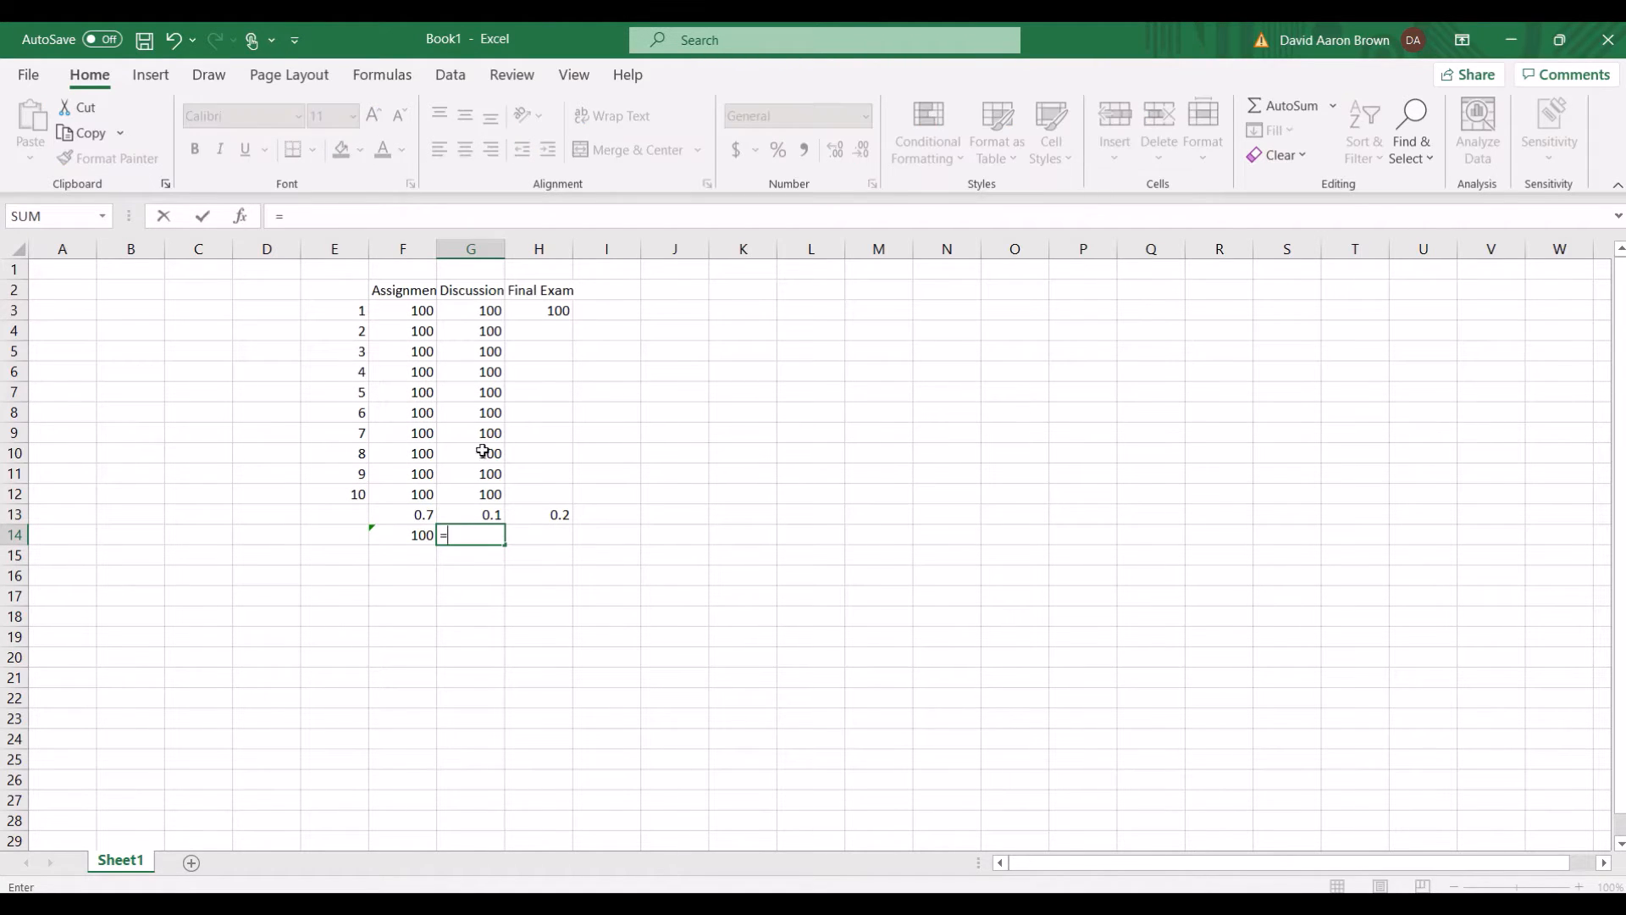
text(ave)
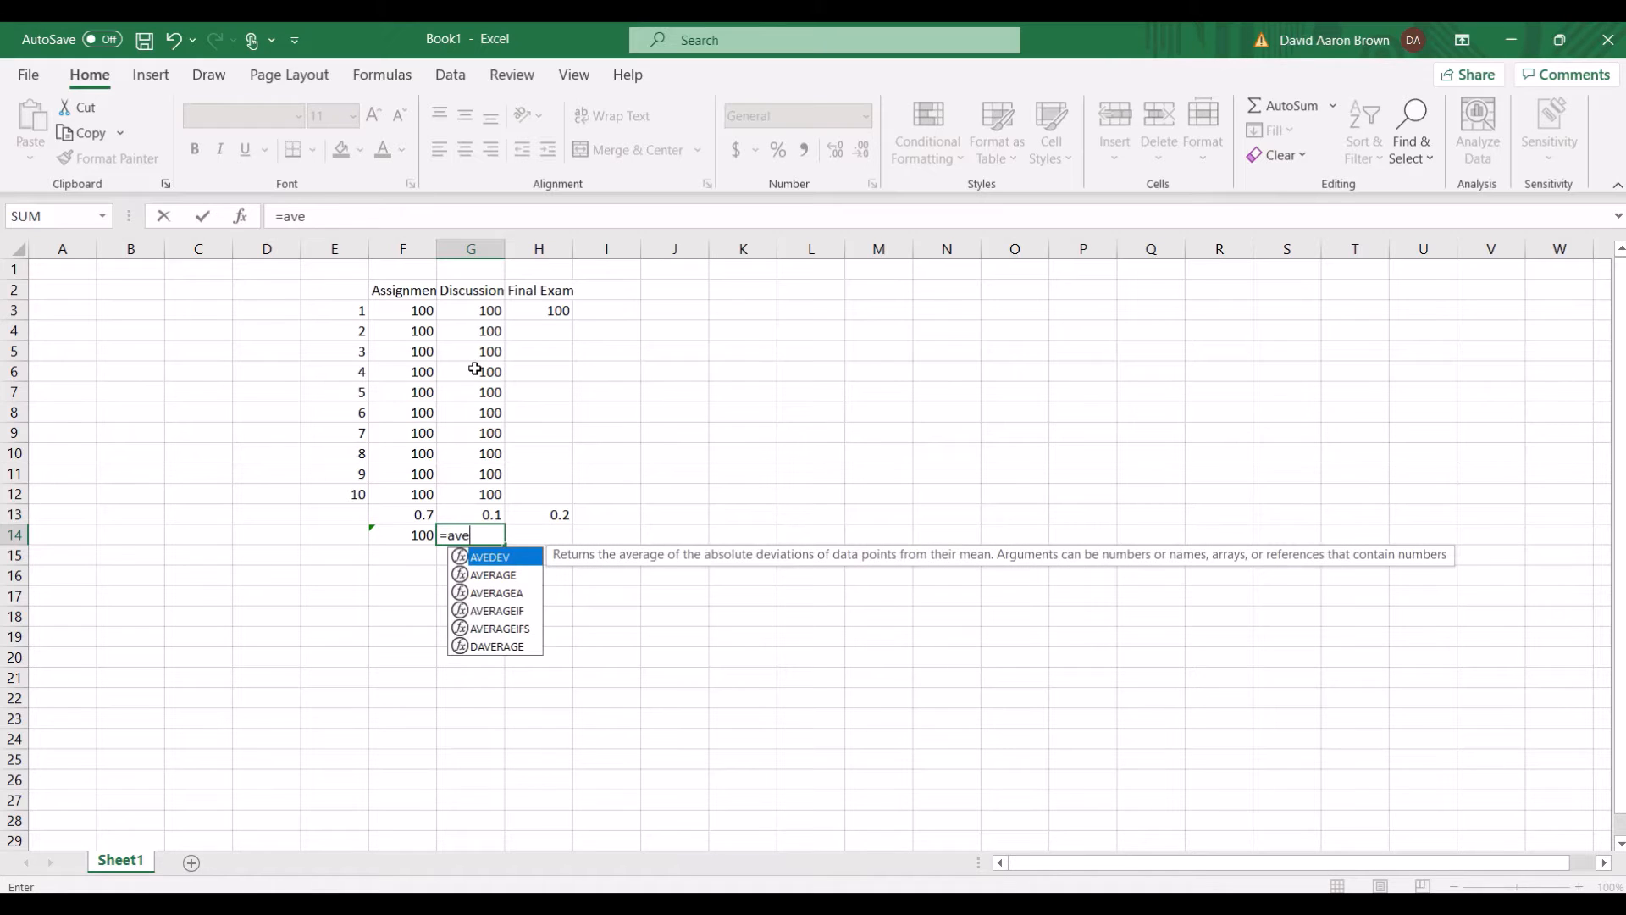
double_click(487, 574)
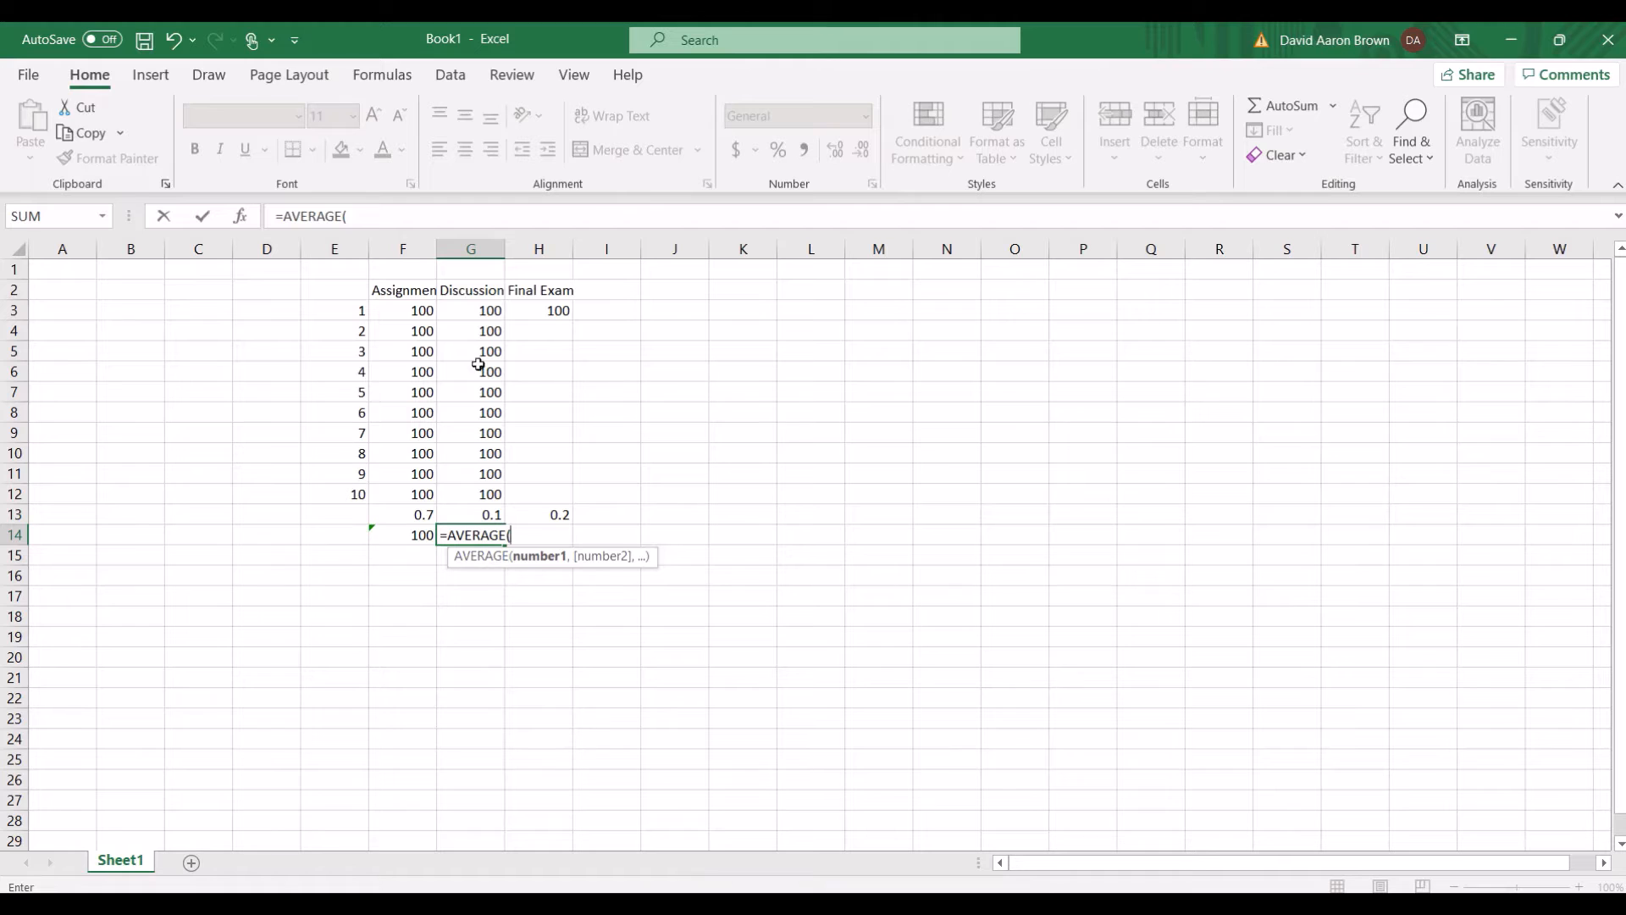
drag(488, 314, 487, 499)
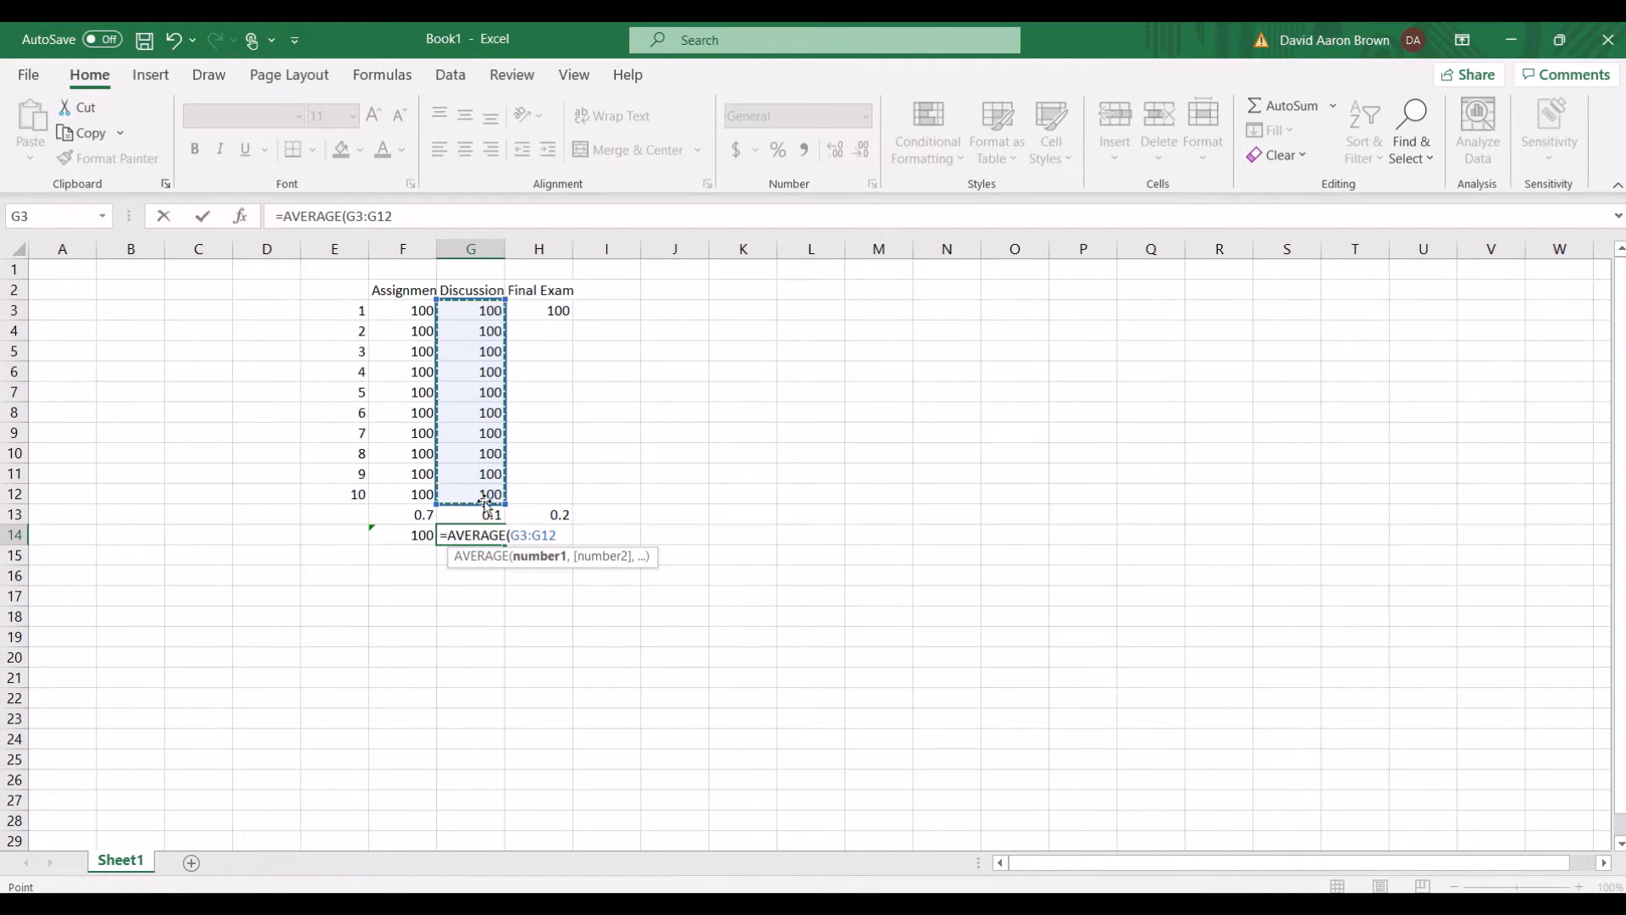
text())
key(Return)
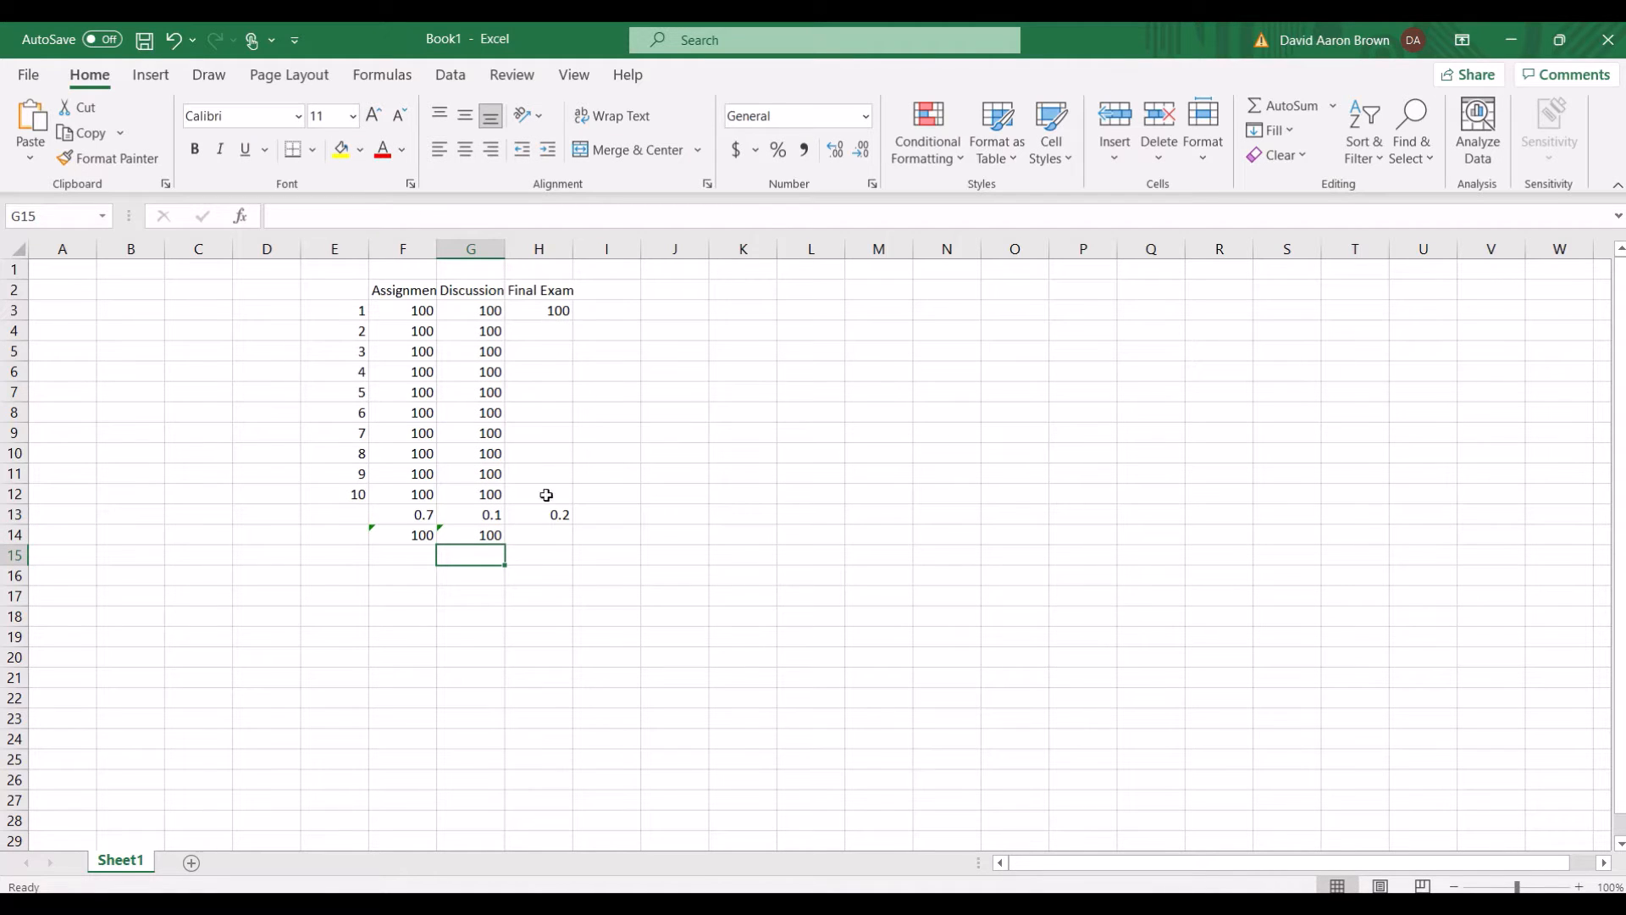
- Enter the formula =H3 in H14 to carry down the final exam score
click(540, 537)
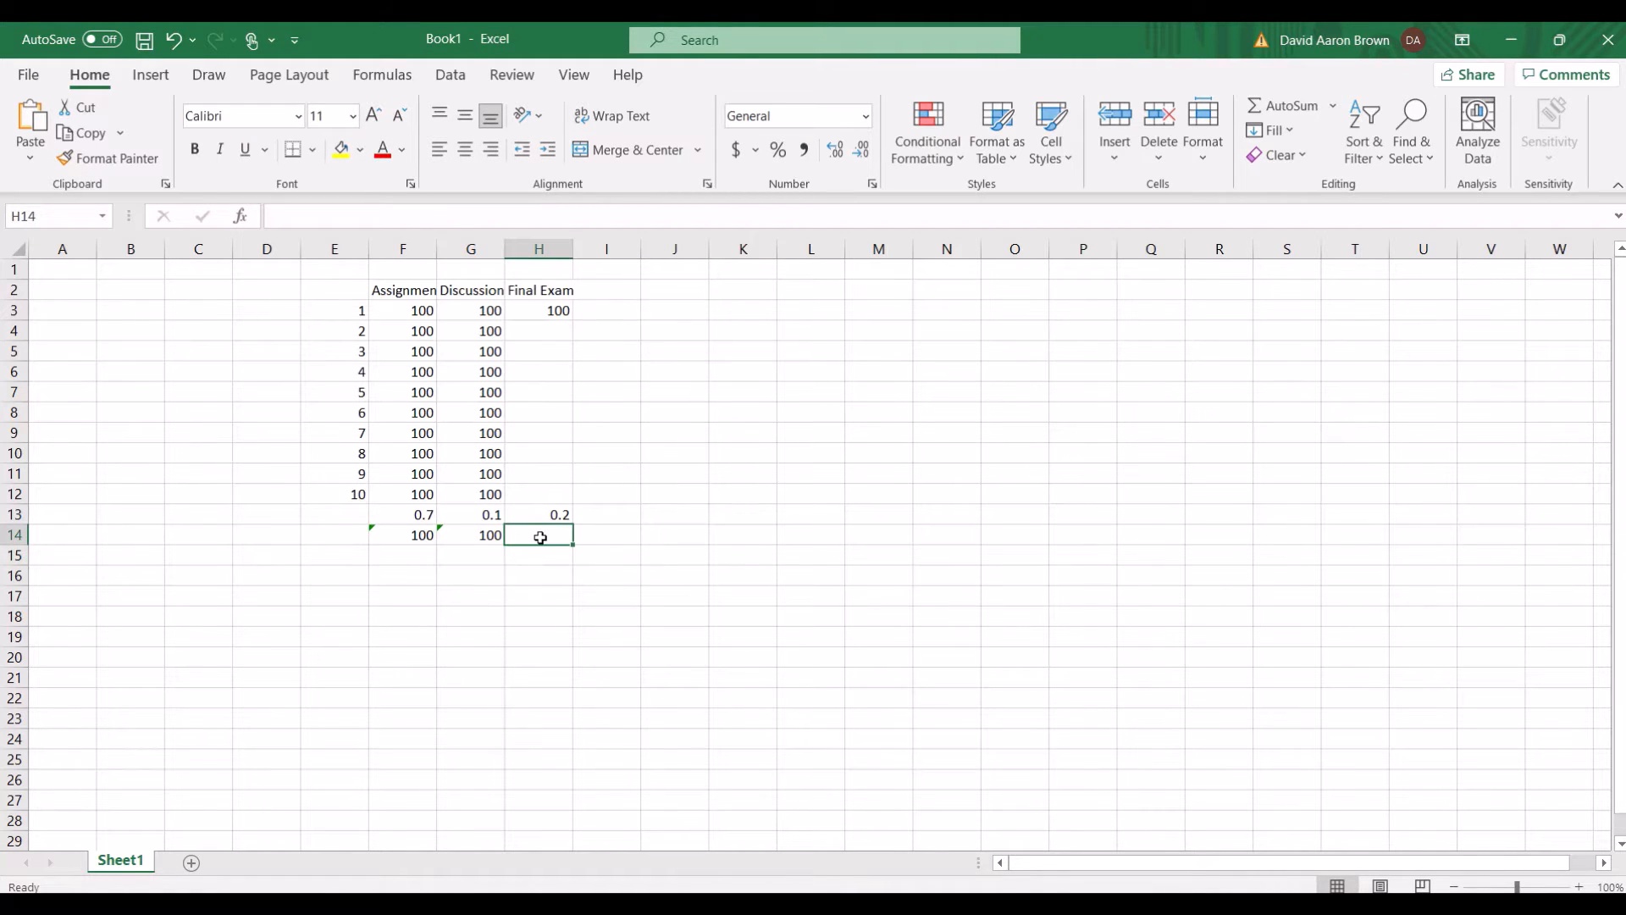
text(=)
click(548, 308)
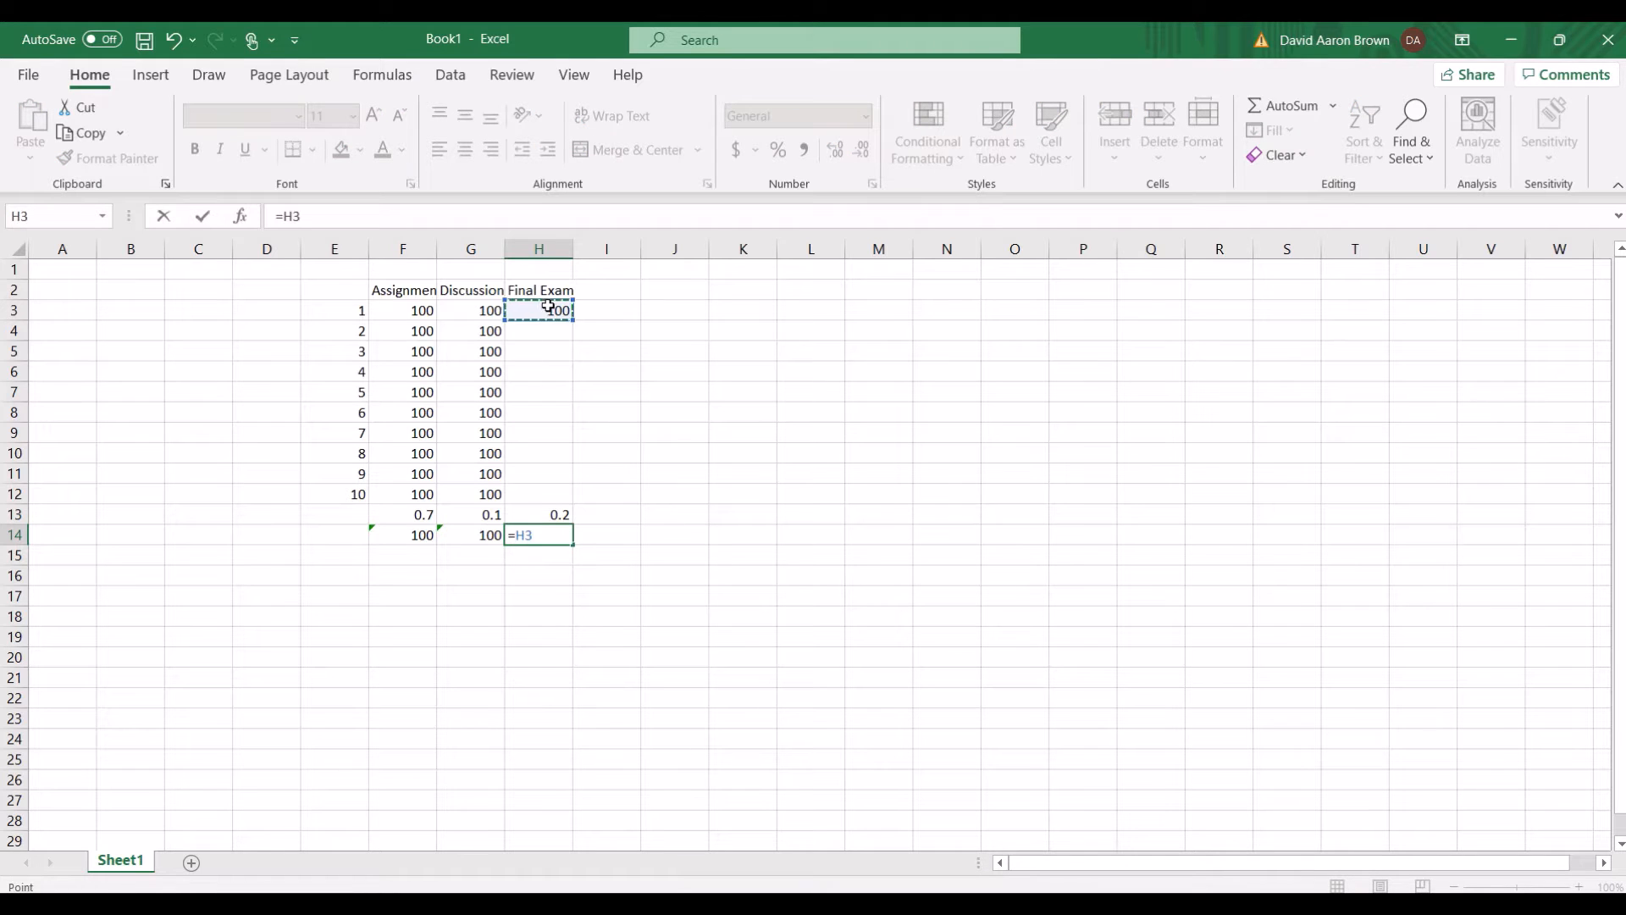
key(Return)
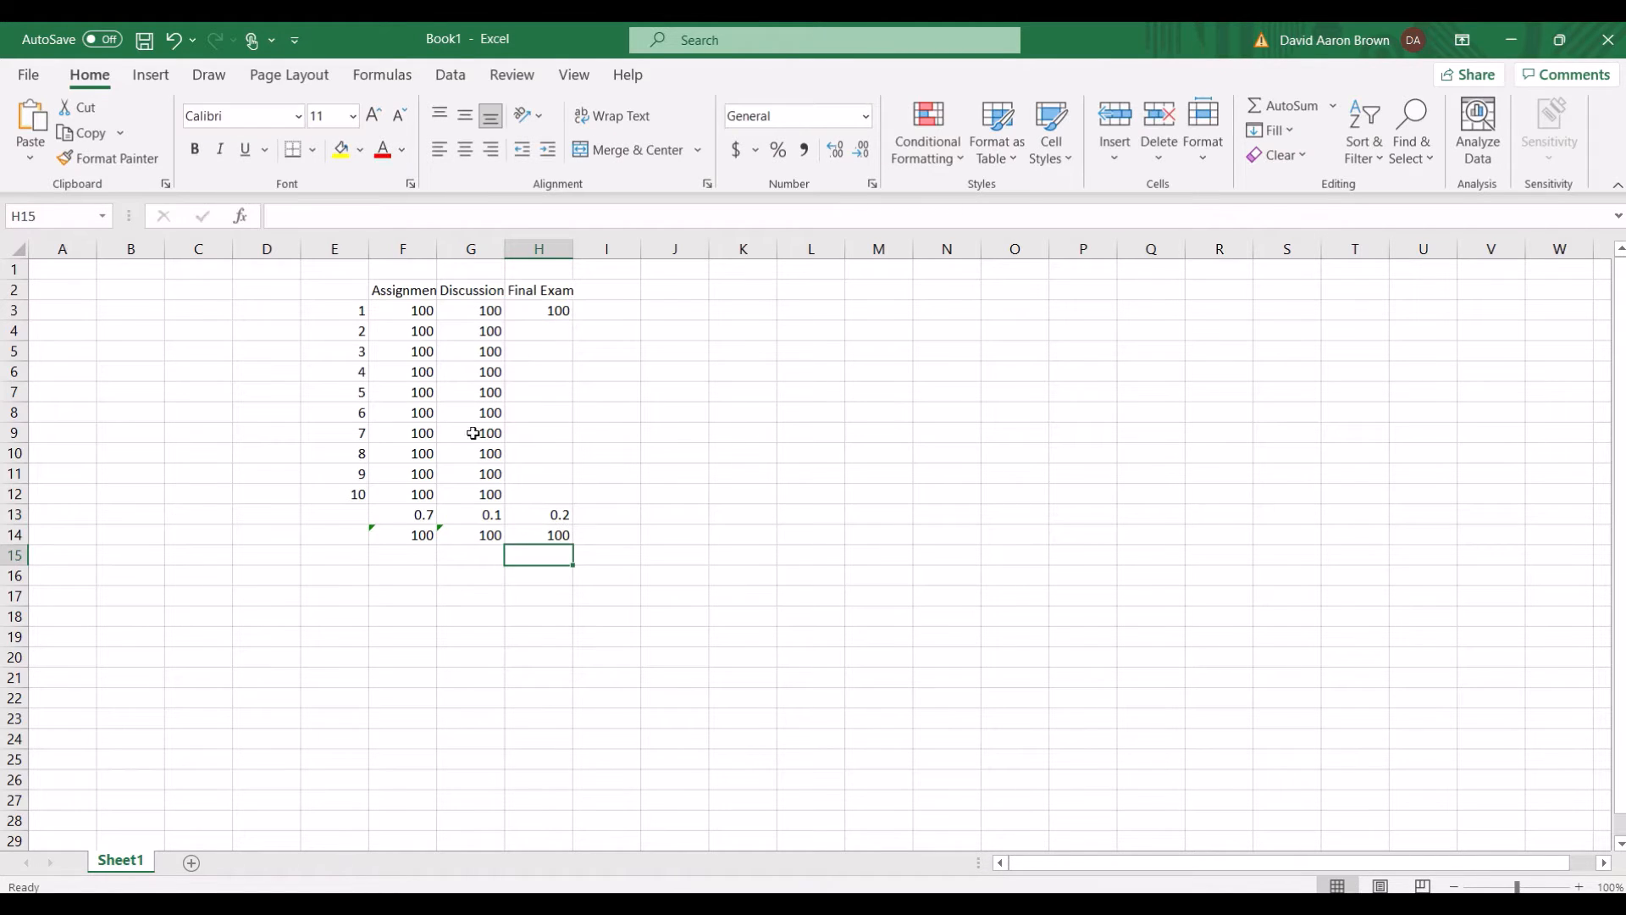
- Label cell E15 as Subtotal
click(345, 558)
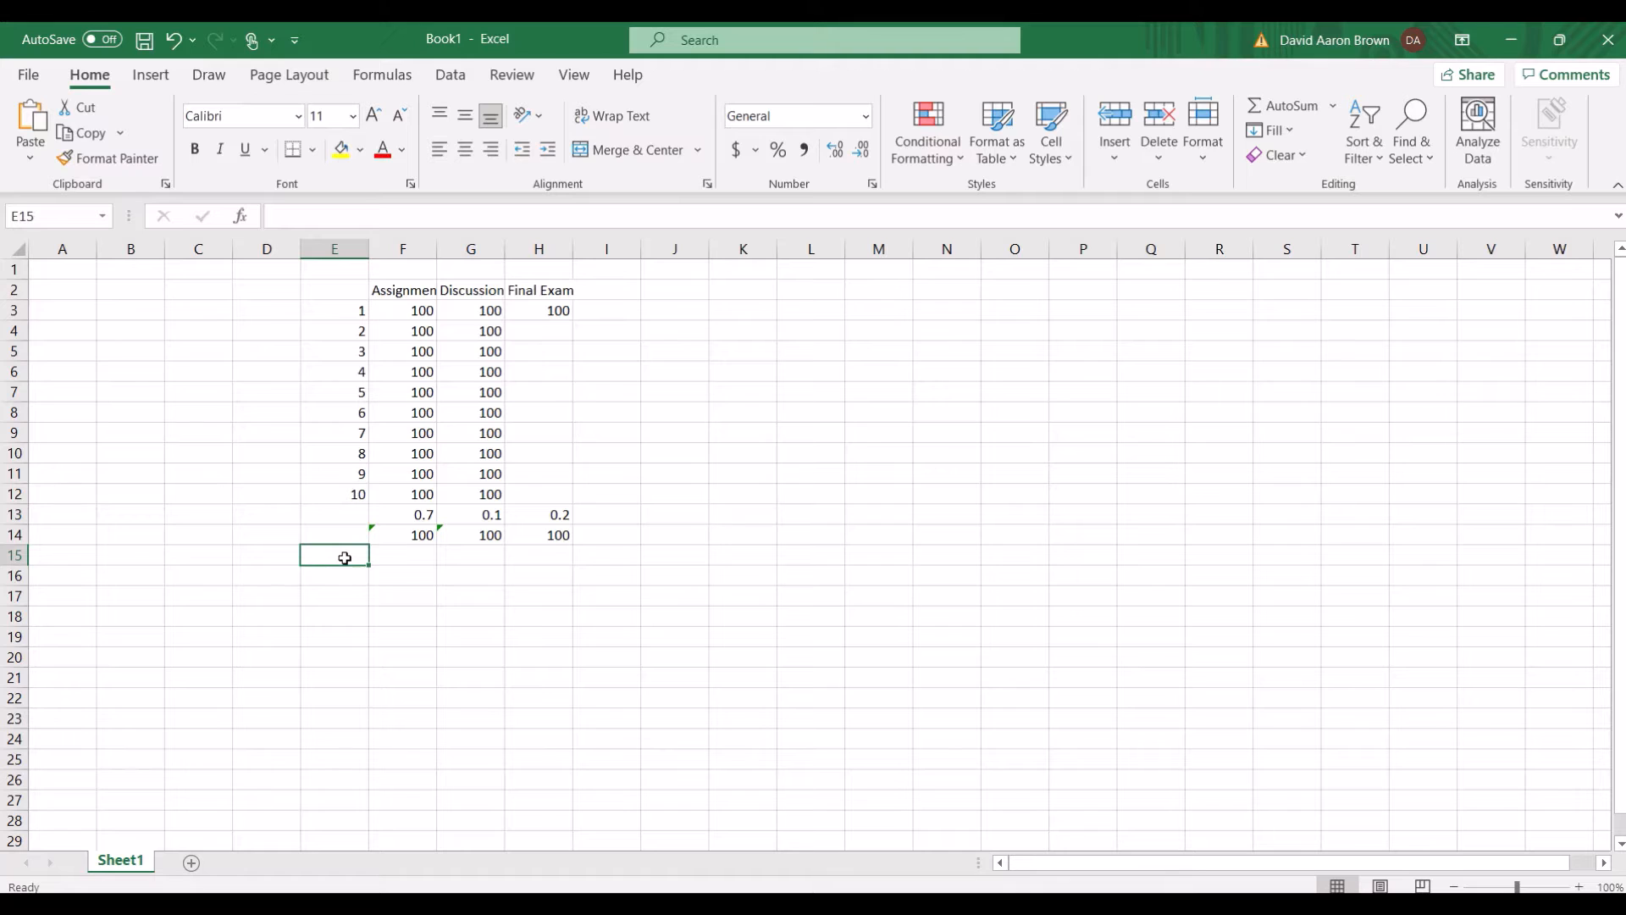
text(Subt)
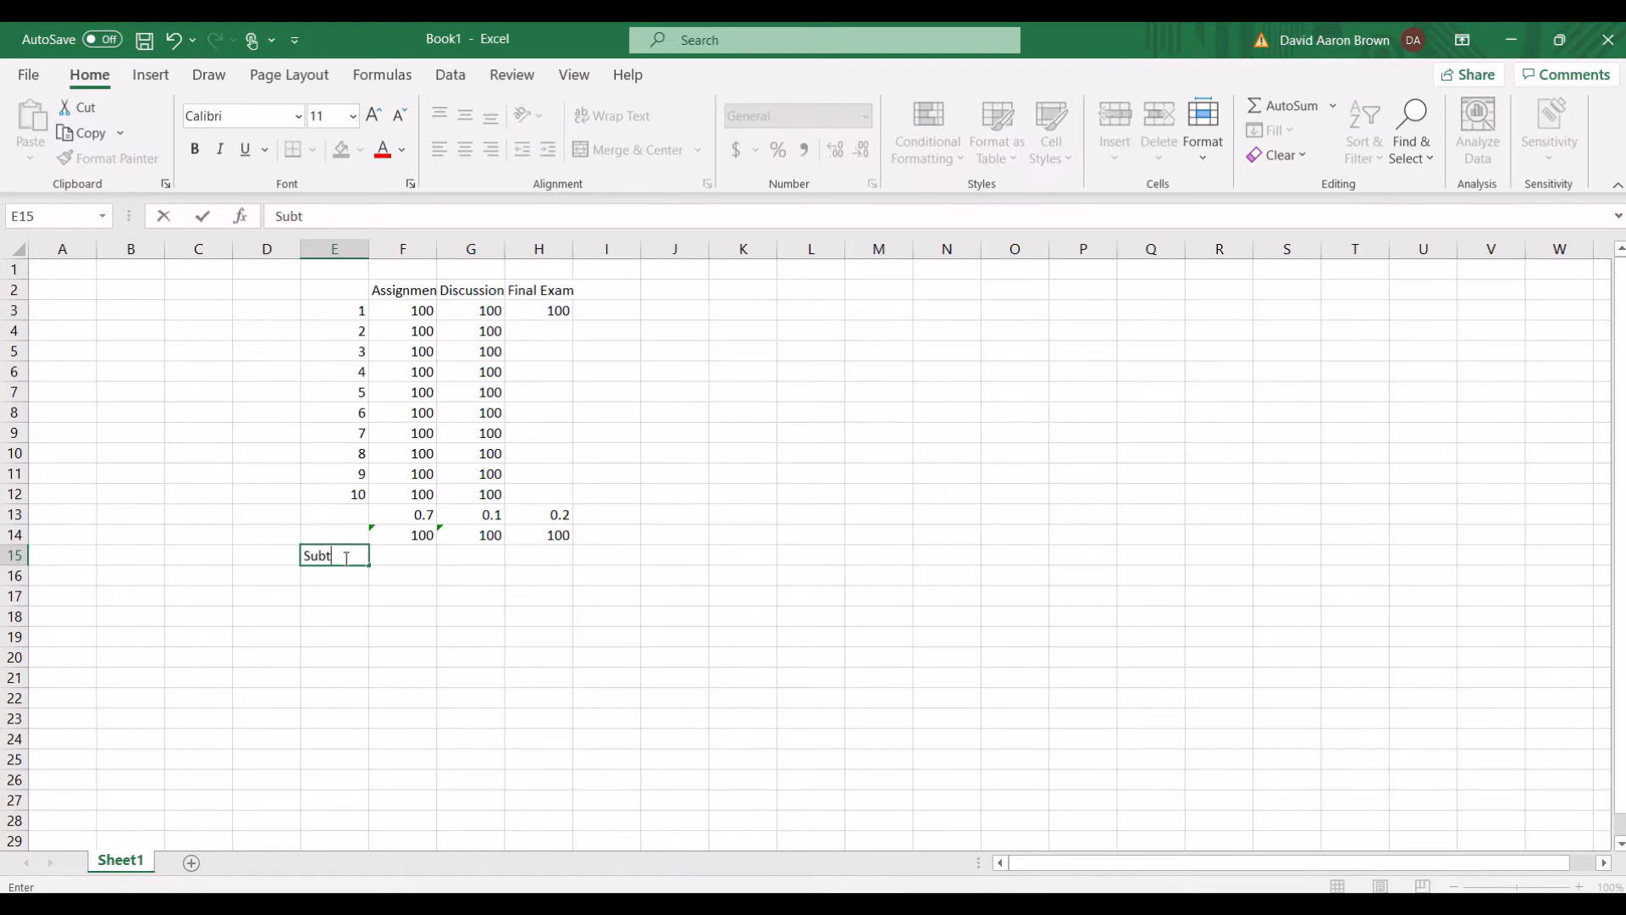
text(otal)
key(Return)
- Build the formula =F14*F13 in F15 to multiply the assignment average by its weight
click(345, 557)
key(Right)
text(=)
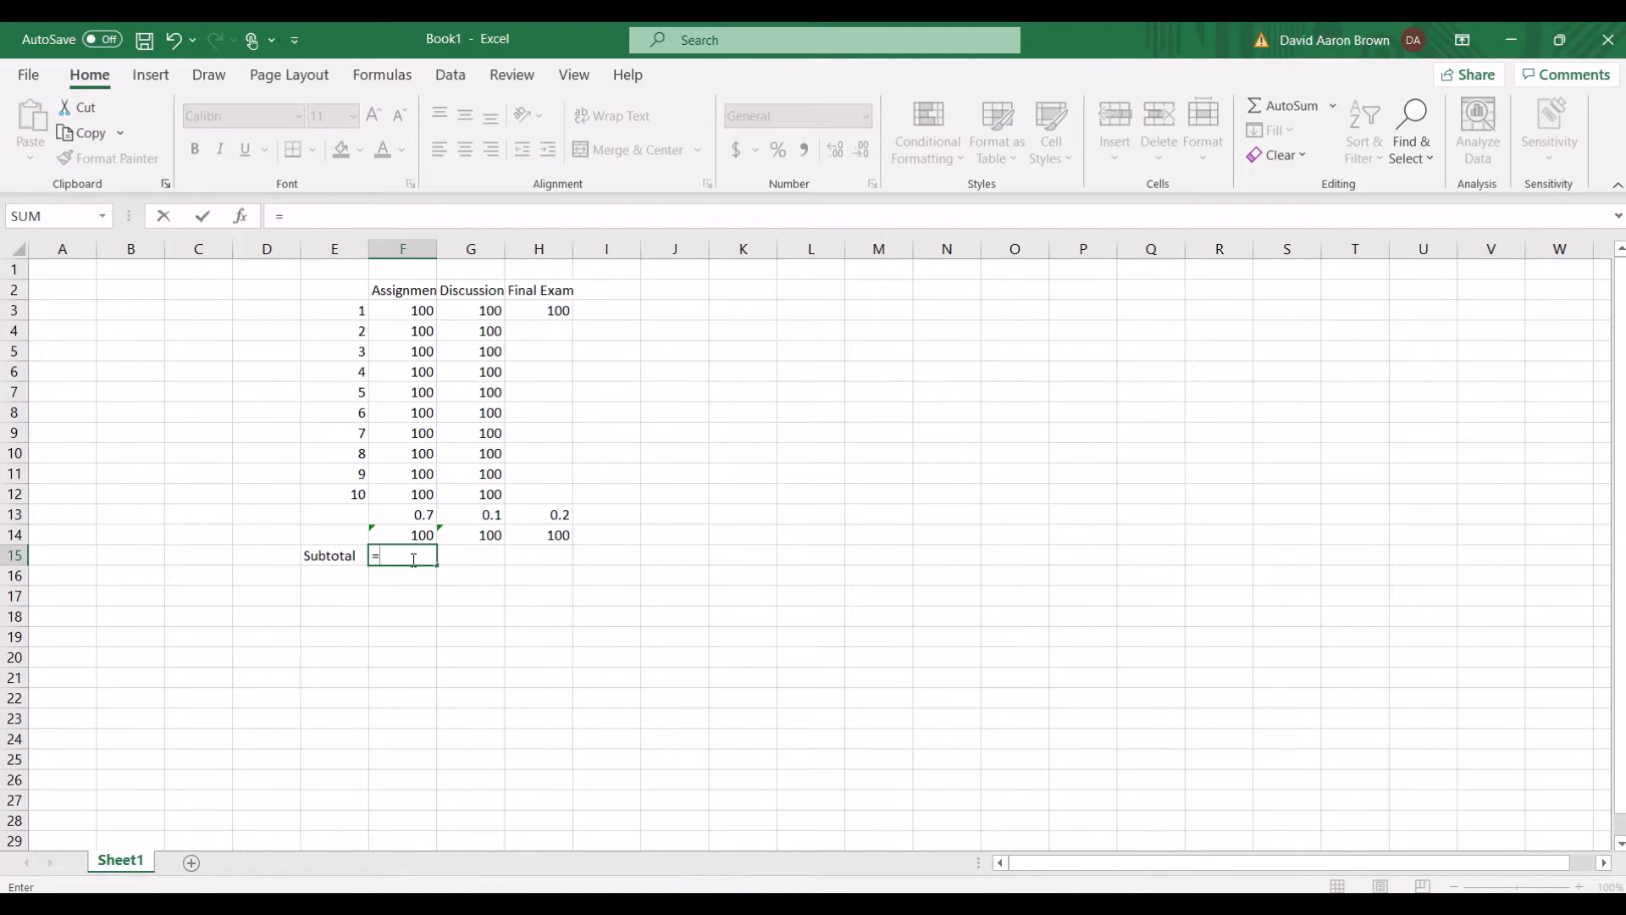
click(426, 535)
text(*)
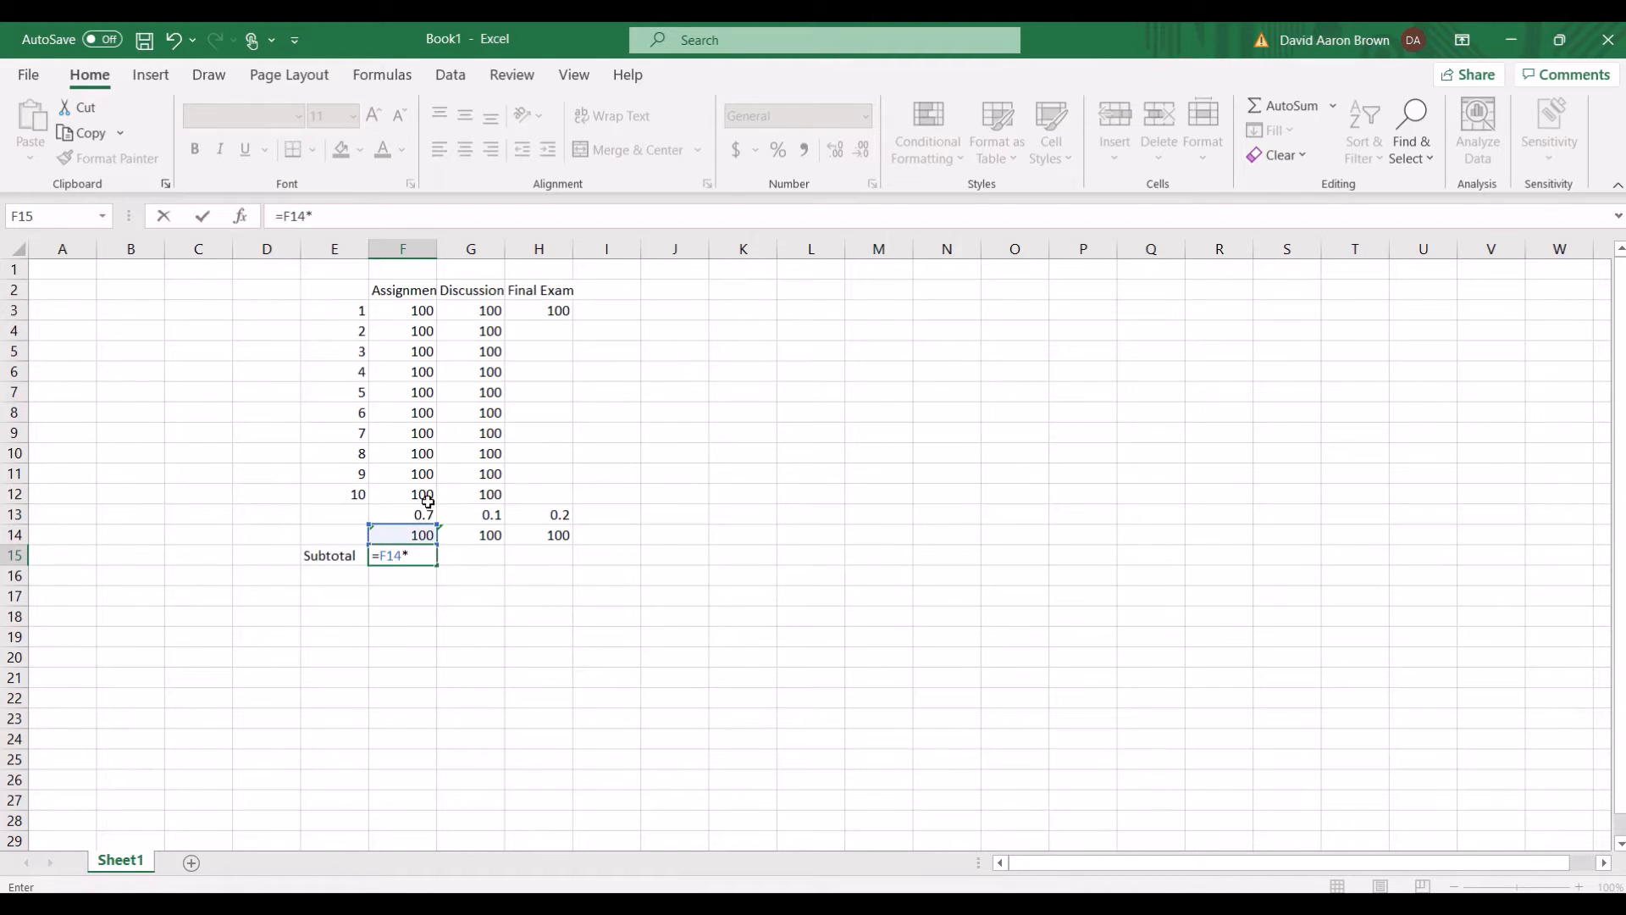
click(424, 516)
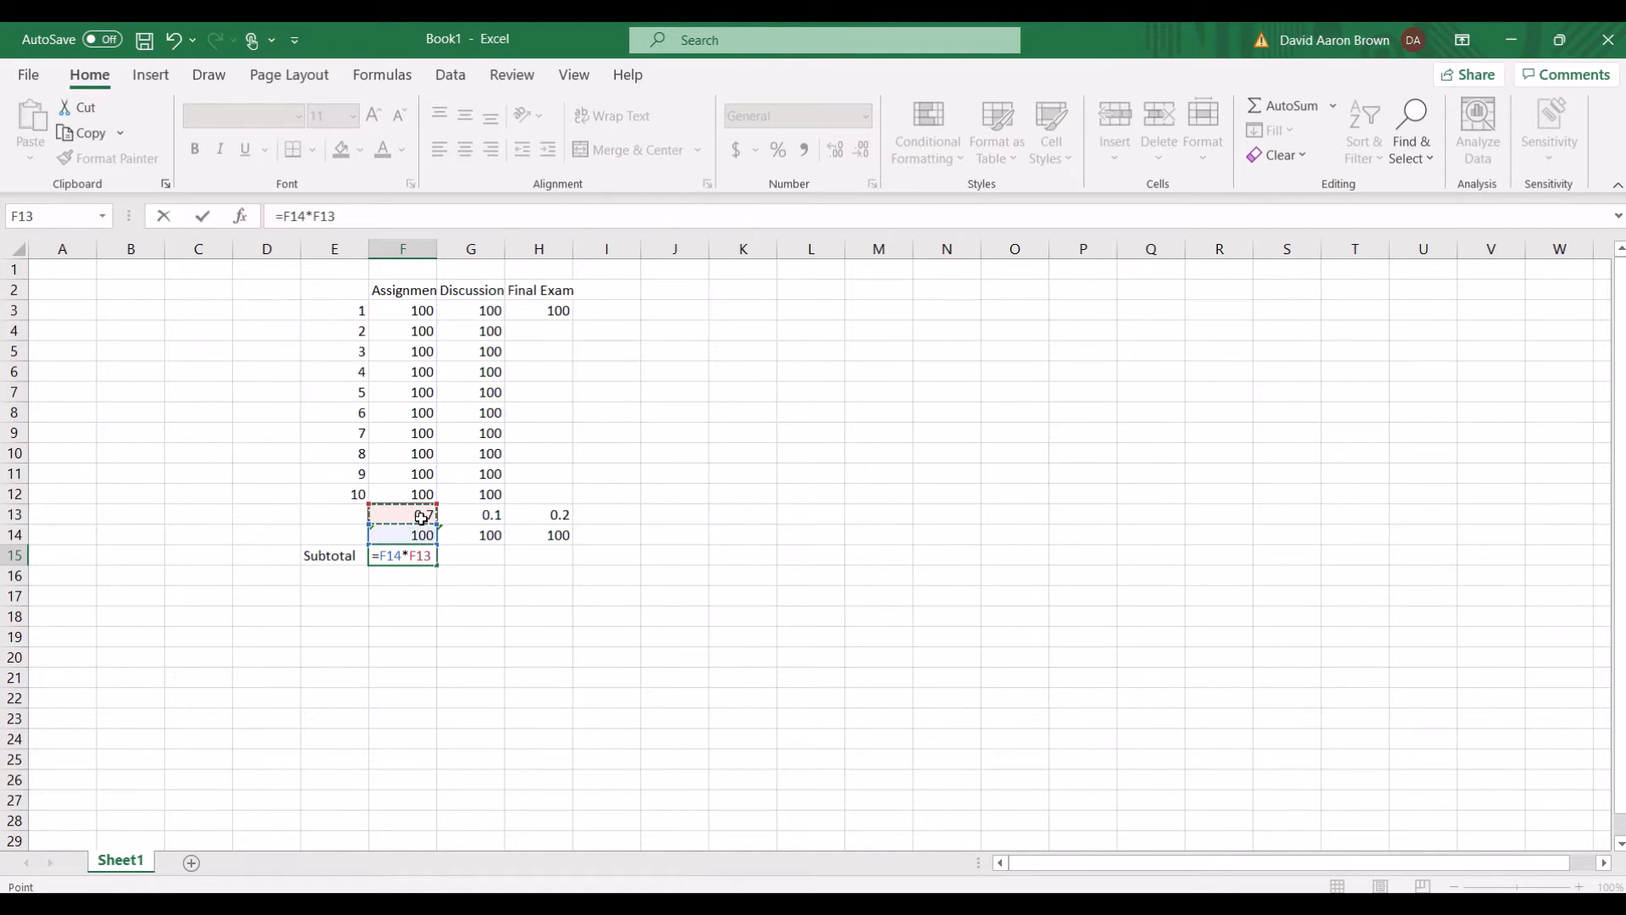
- Try to start the discussion subtotal formula in G15 with a reference to G14
click(481, 559)
text(=)
click(487, 535)
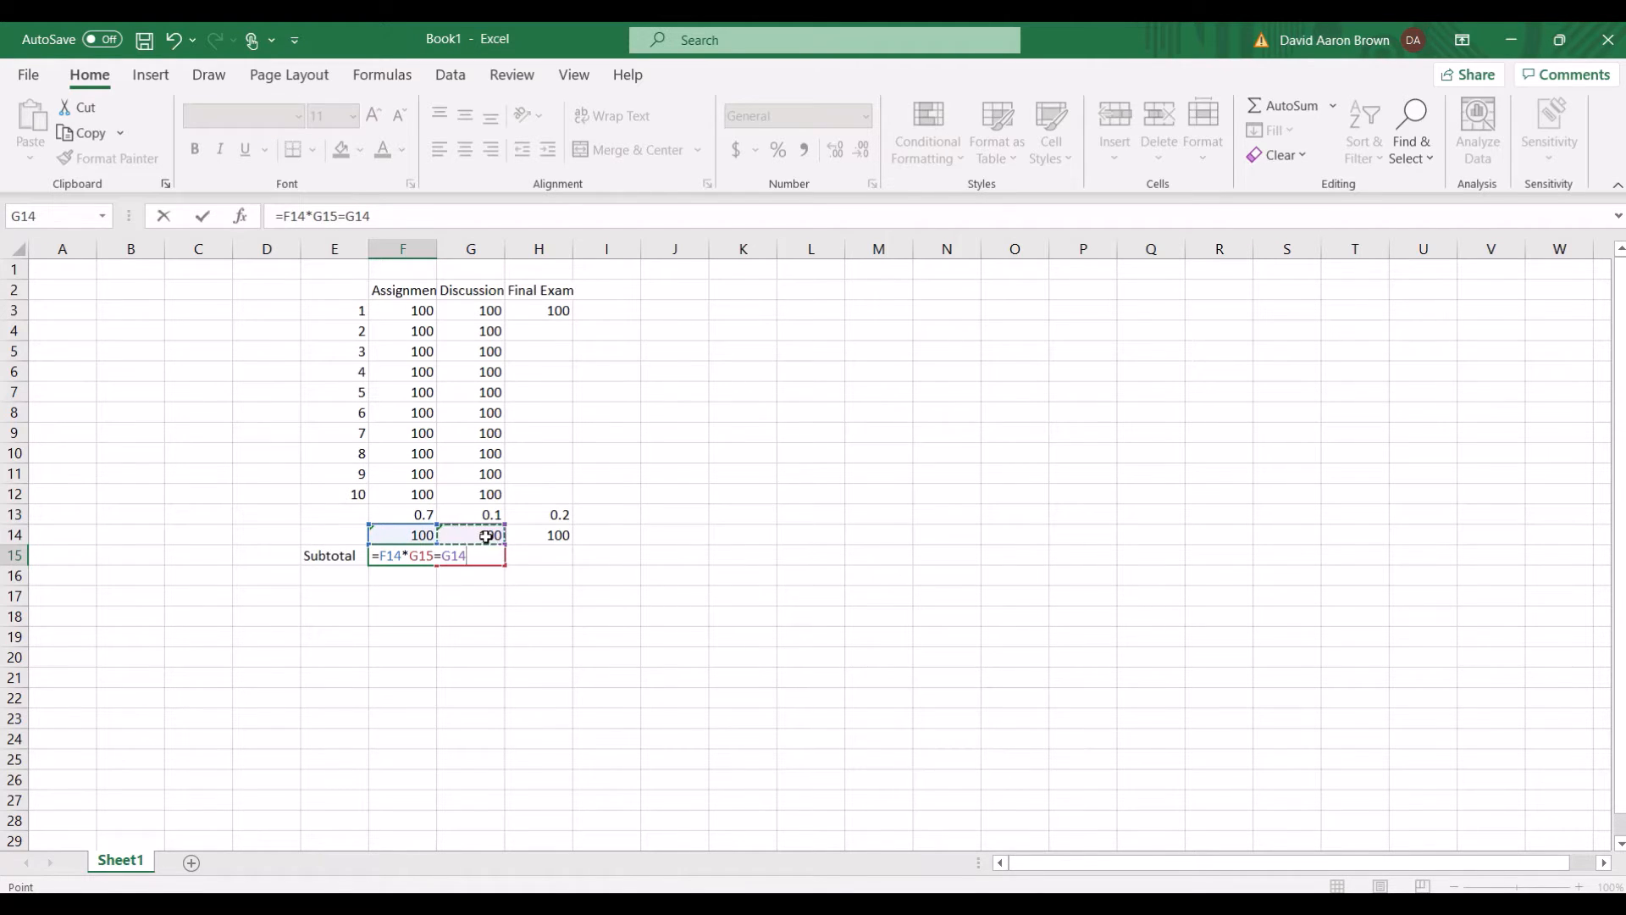
key(BackSpace)
key(BackSpace)
key(BackSpace)
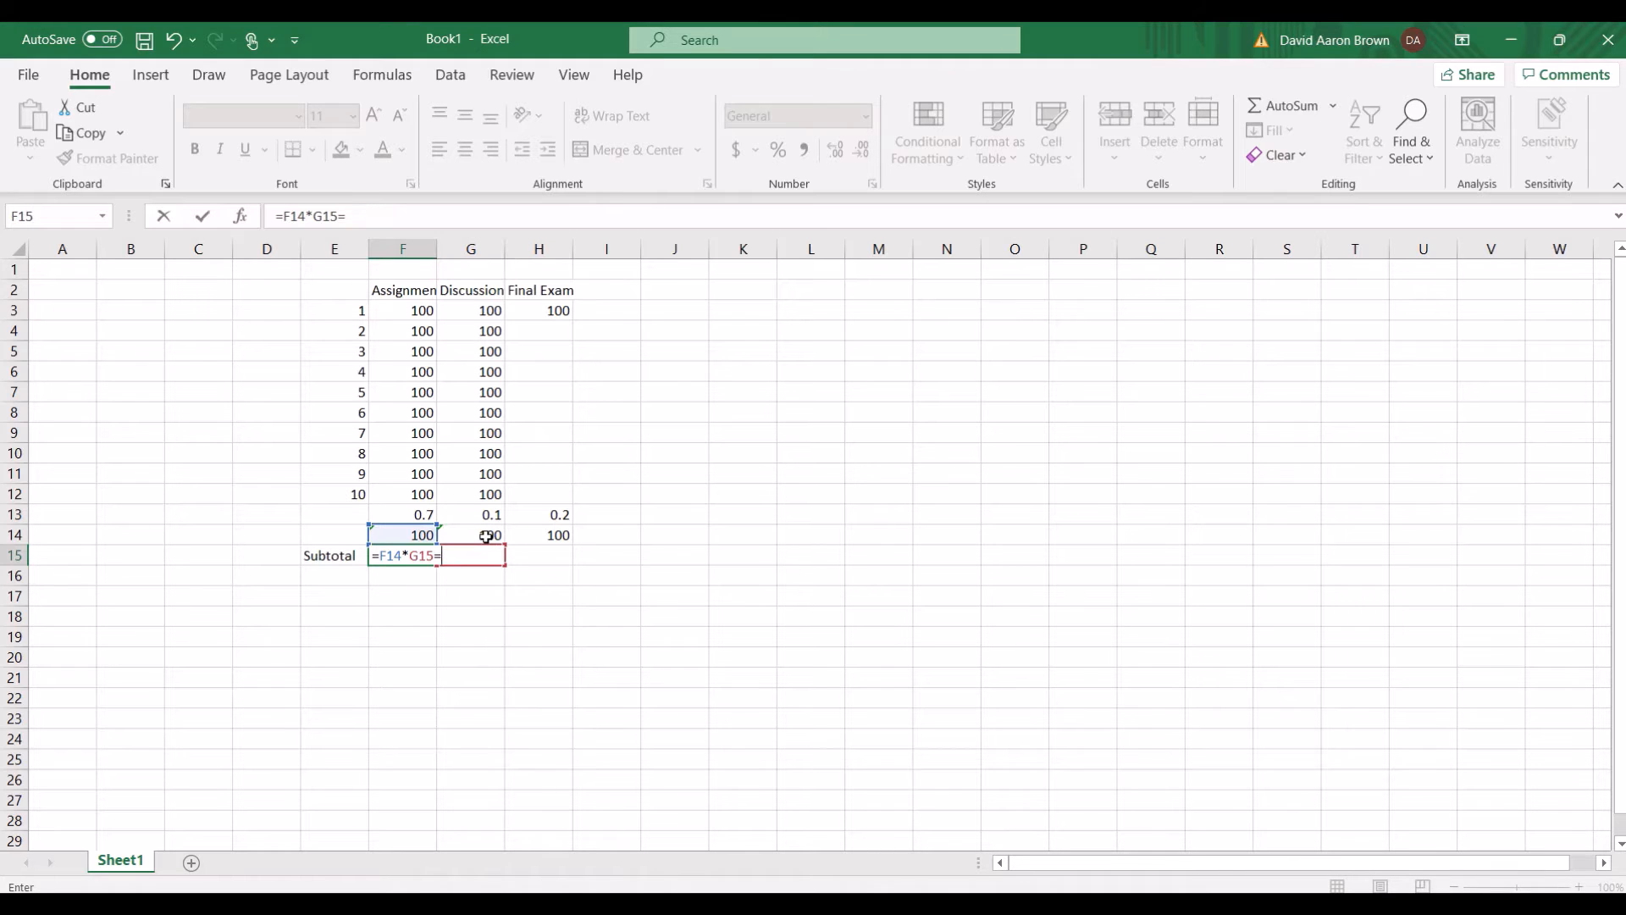
key(Return)
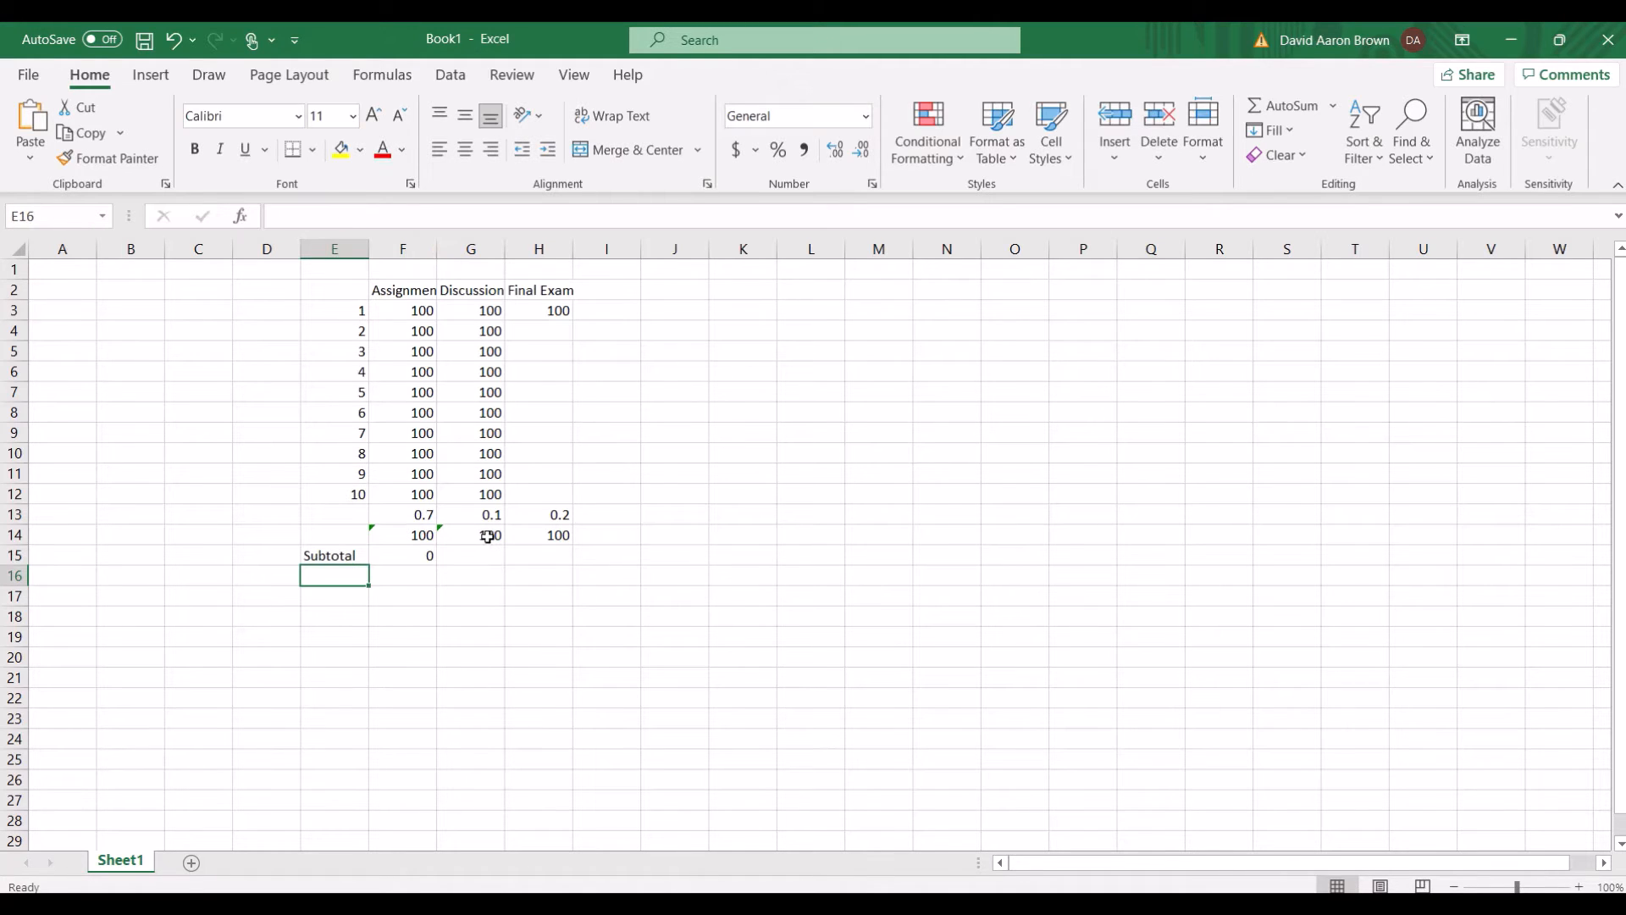
- Enter the formula =G14*G13 in G15 to multiply the discussion average by its weight
click(491, 536)
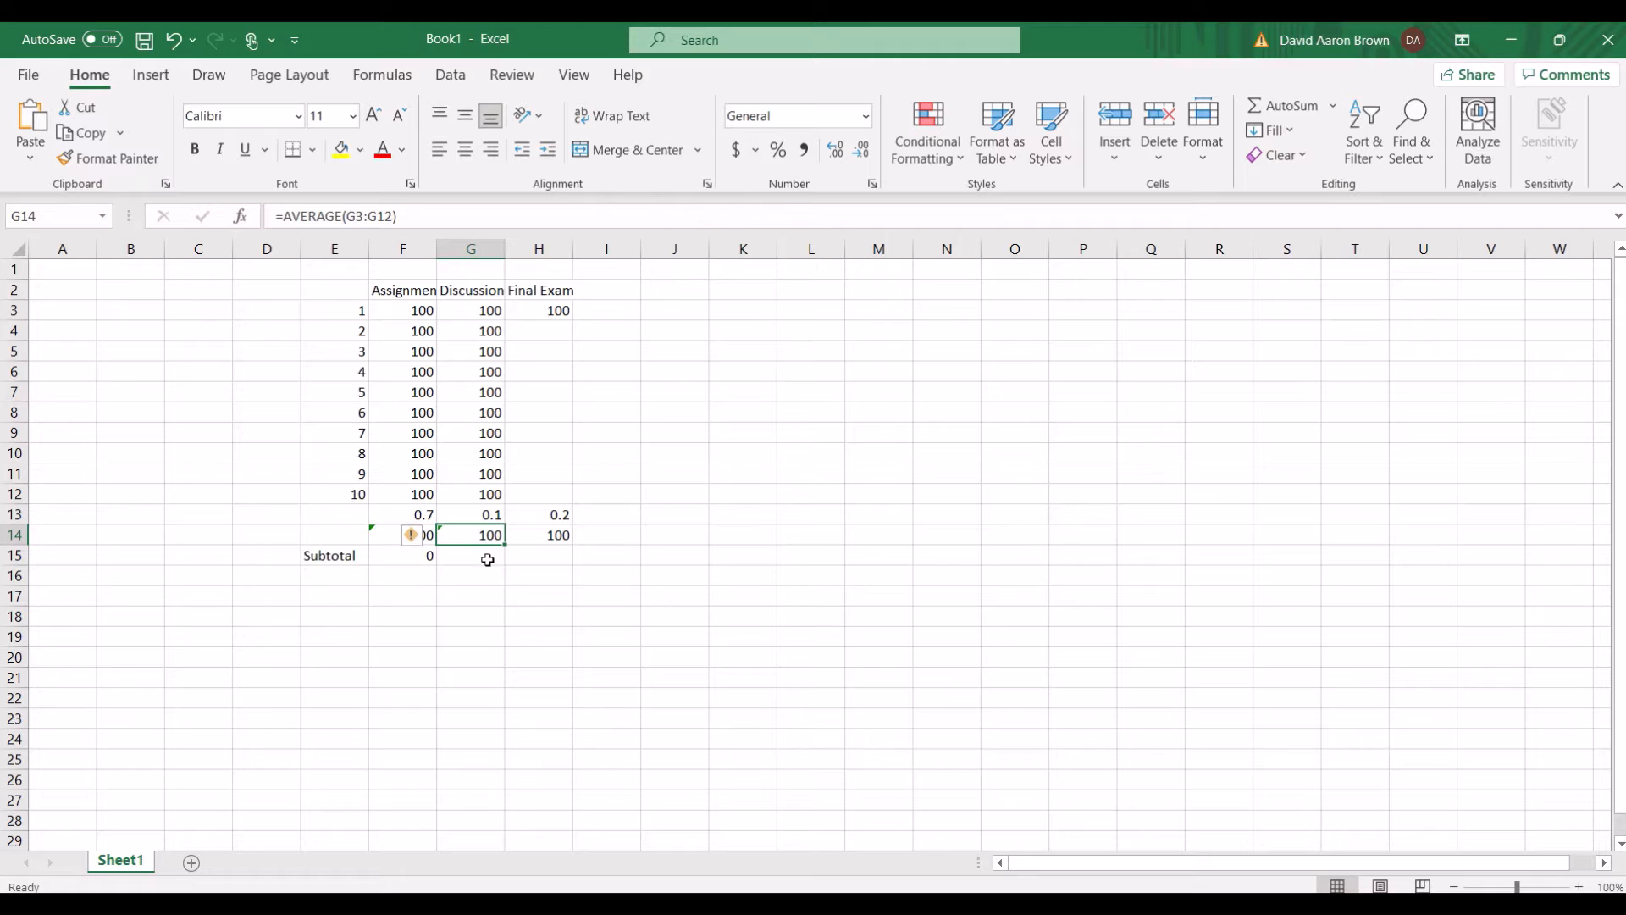
click(488, 560)
text(=)
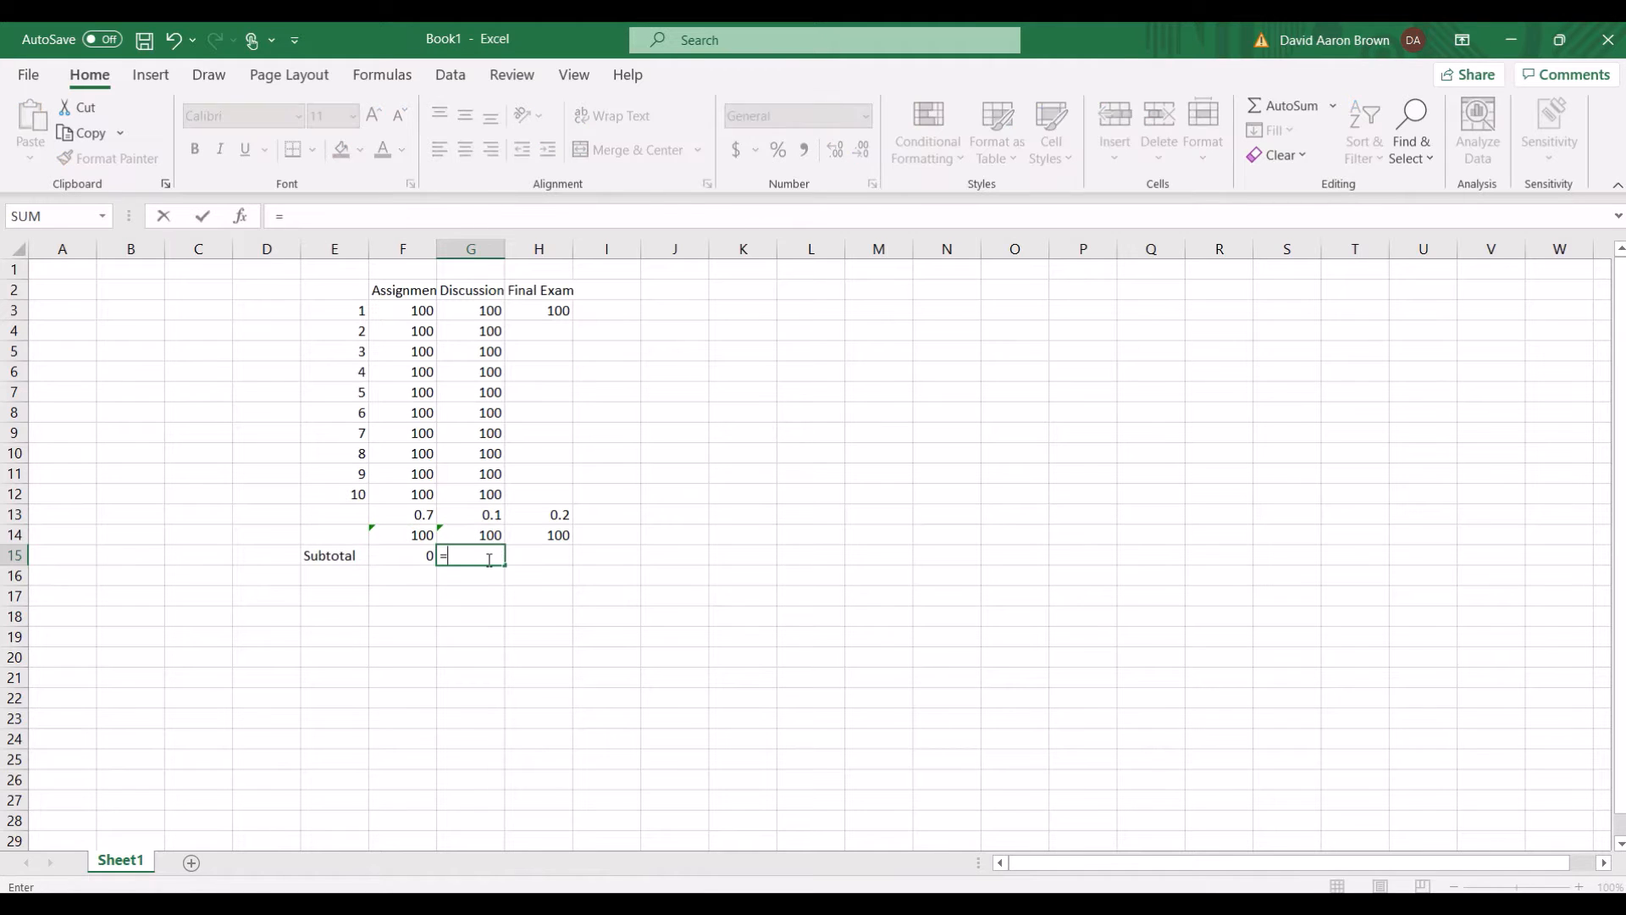
click(488, 538)
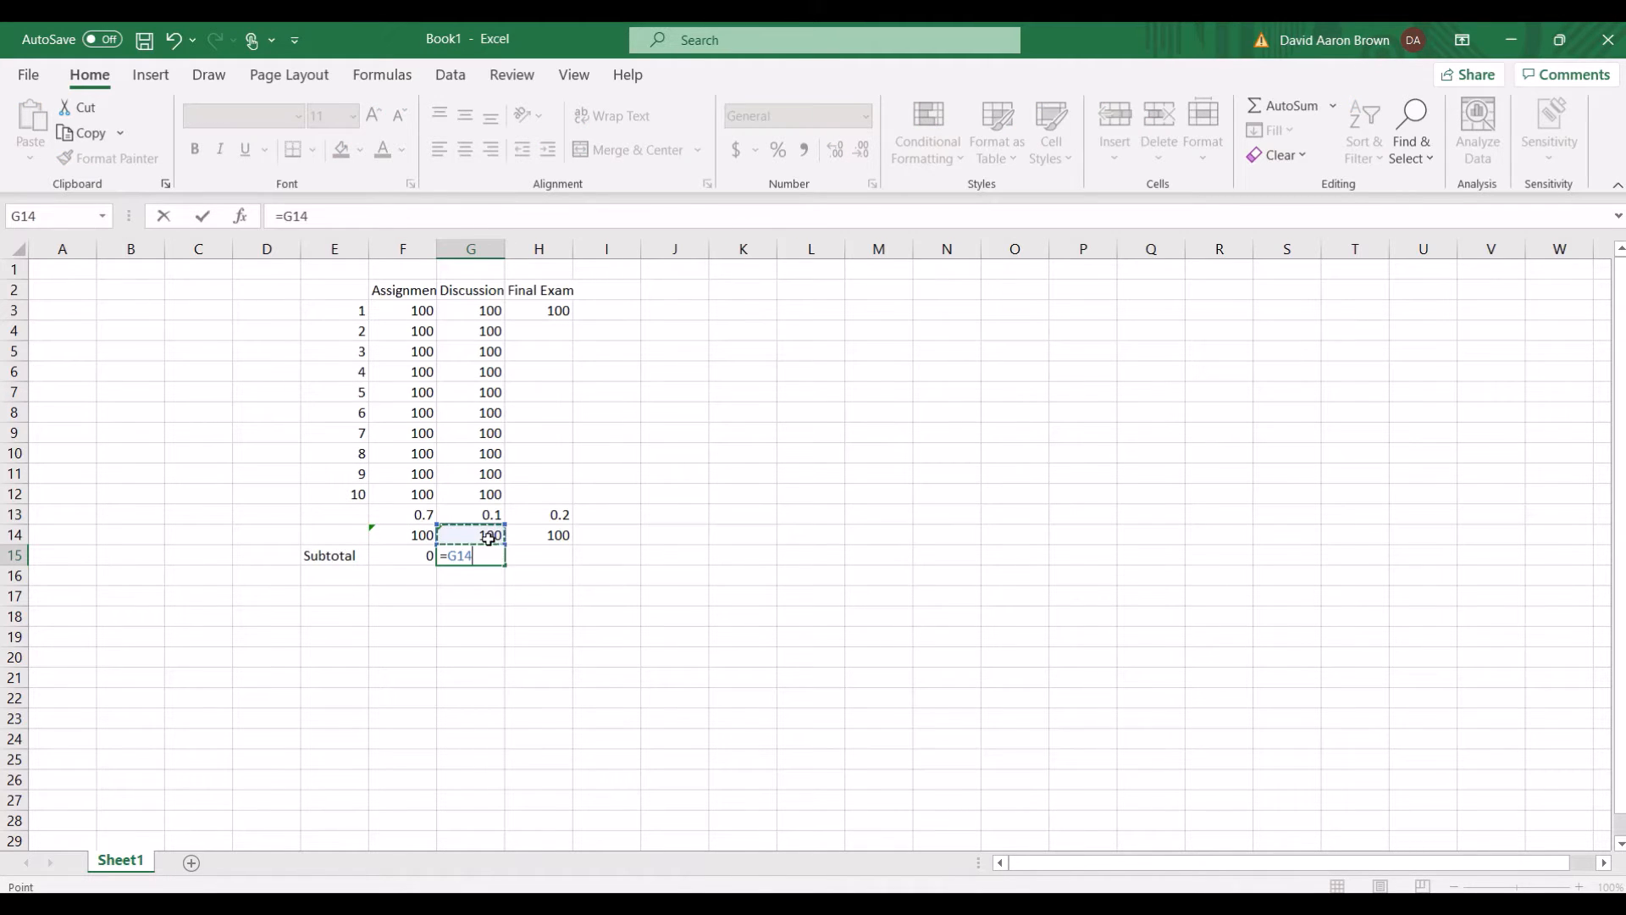
text(*)
click(490, 515)
key(Return)
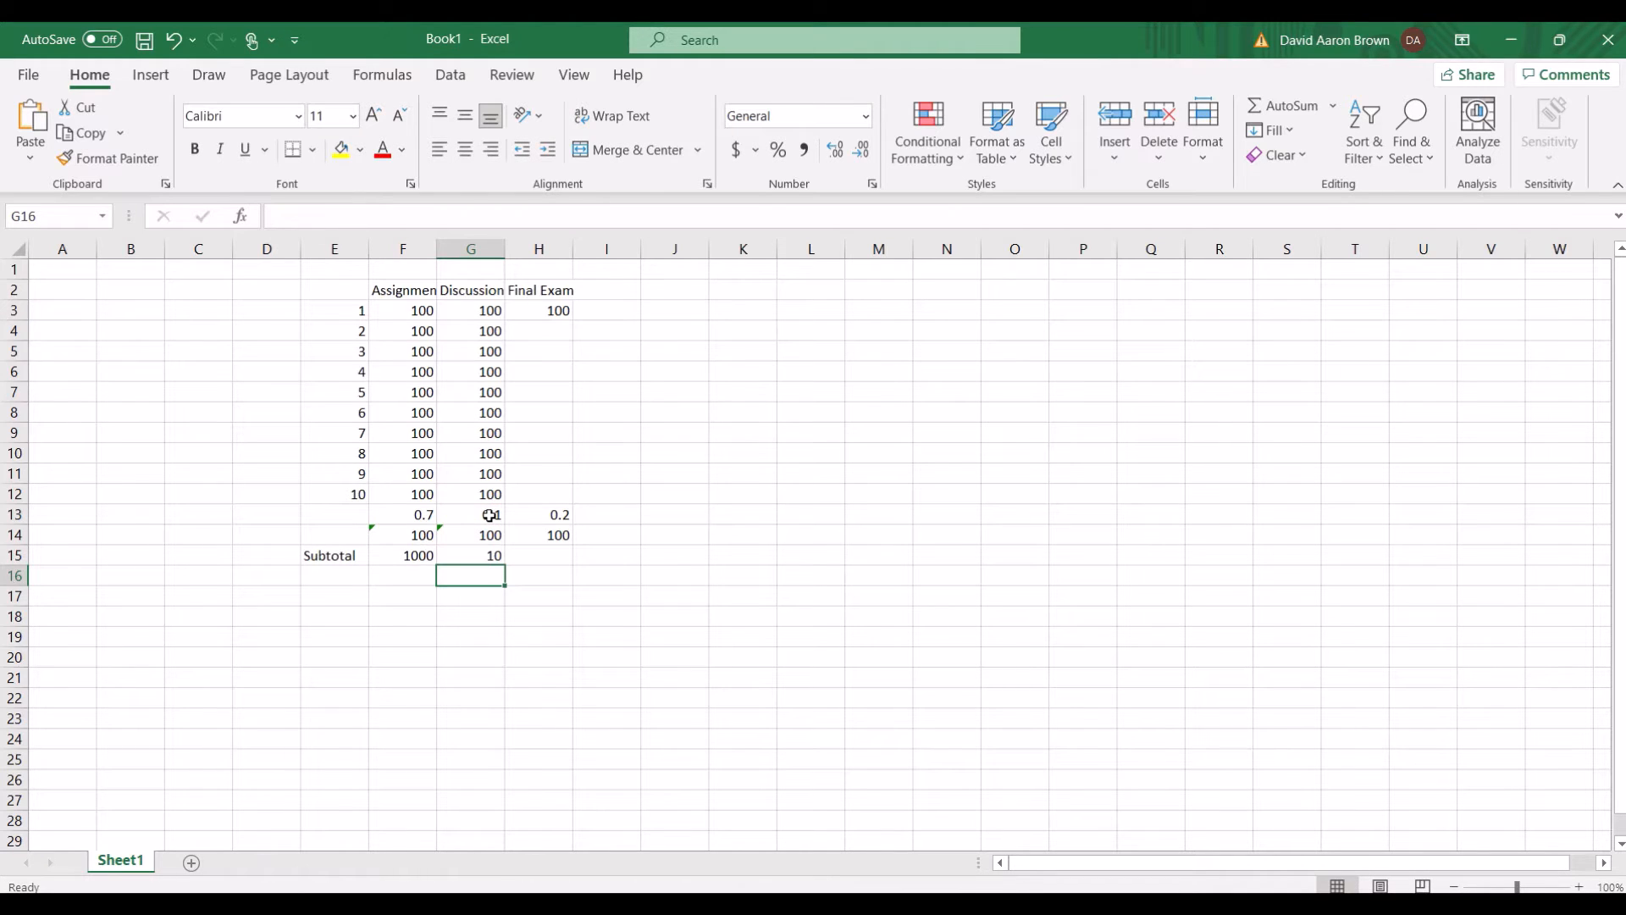
- Replace the assignment subtotal formula in F15 with =F14*F13
click(534, 515)
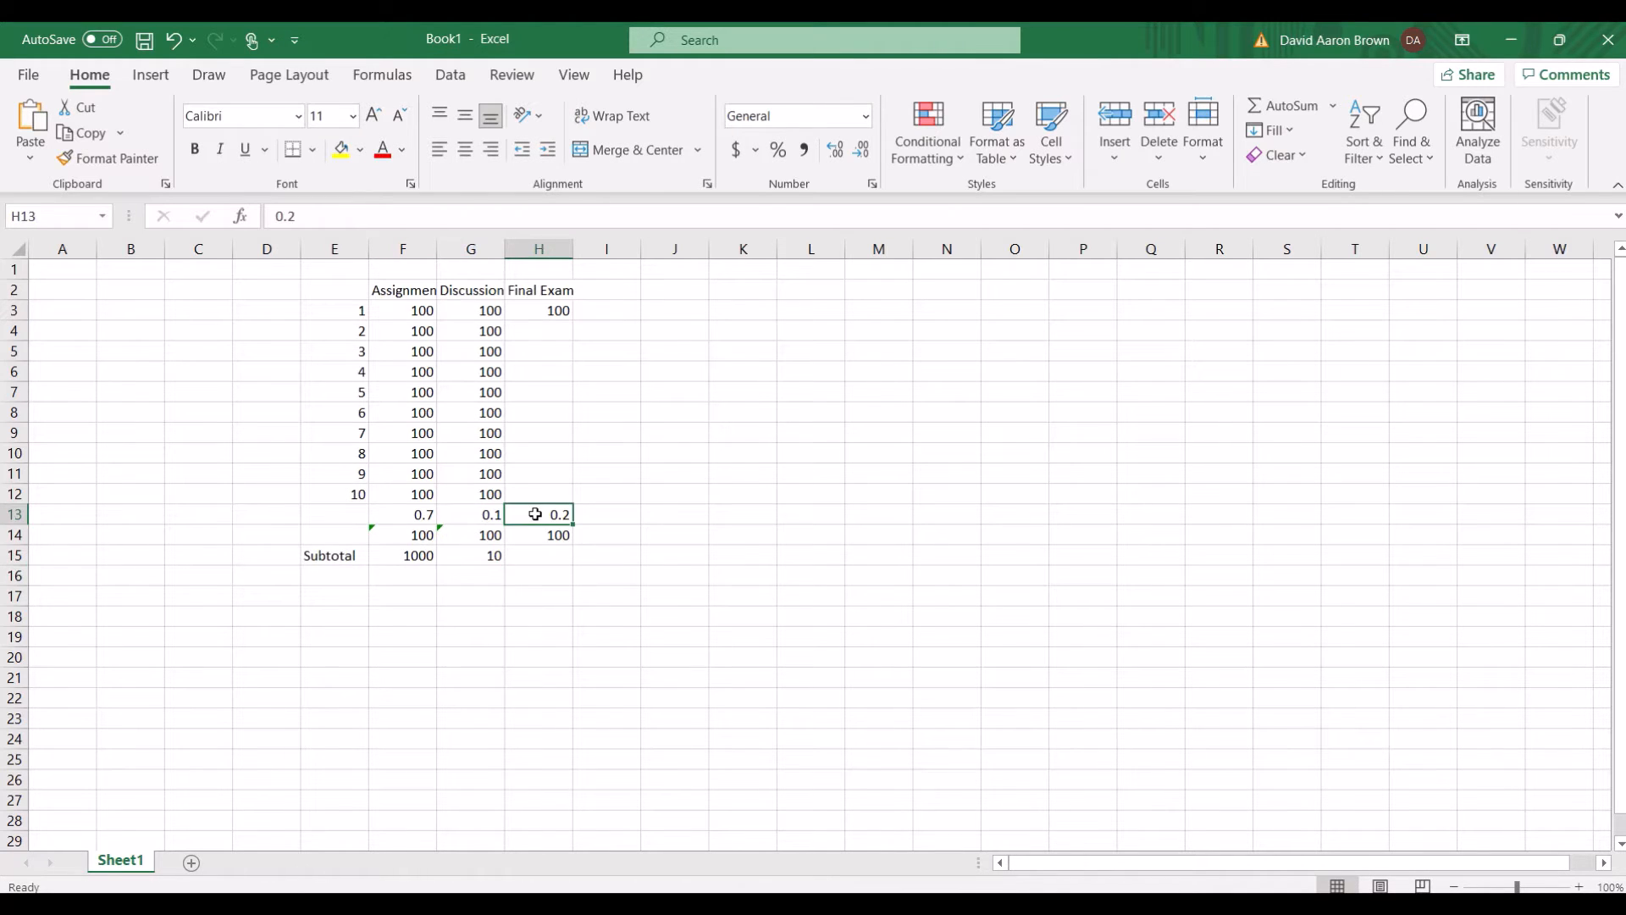
click(406, 557)
double_click(408, 555)
key(BackSpace)
key(BackSpace)
key(BackSpace)
key(BackSpace)
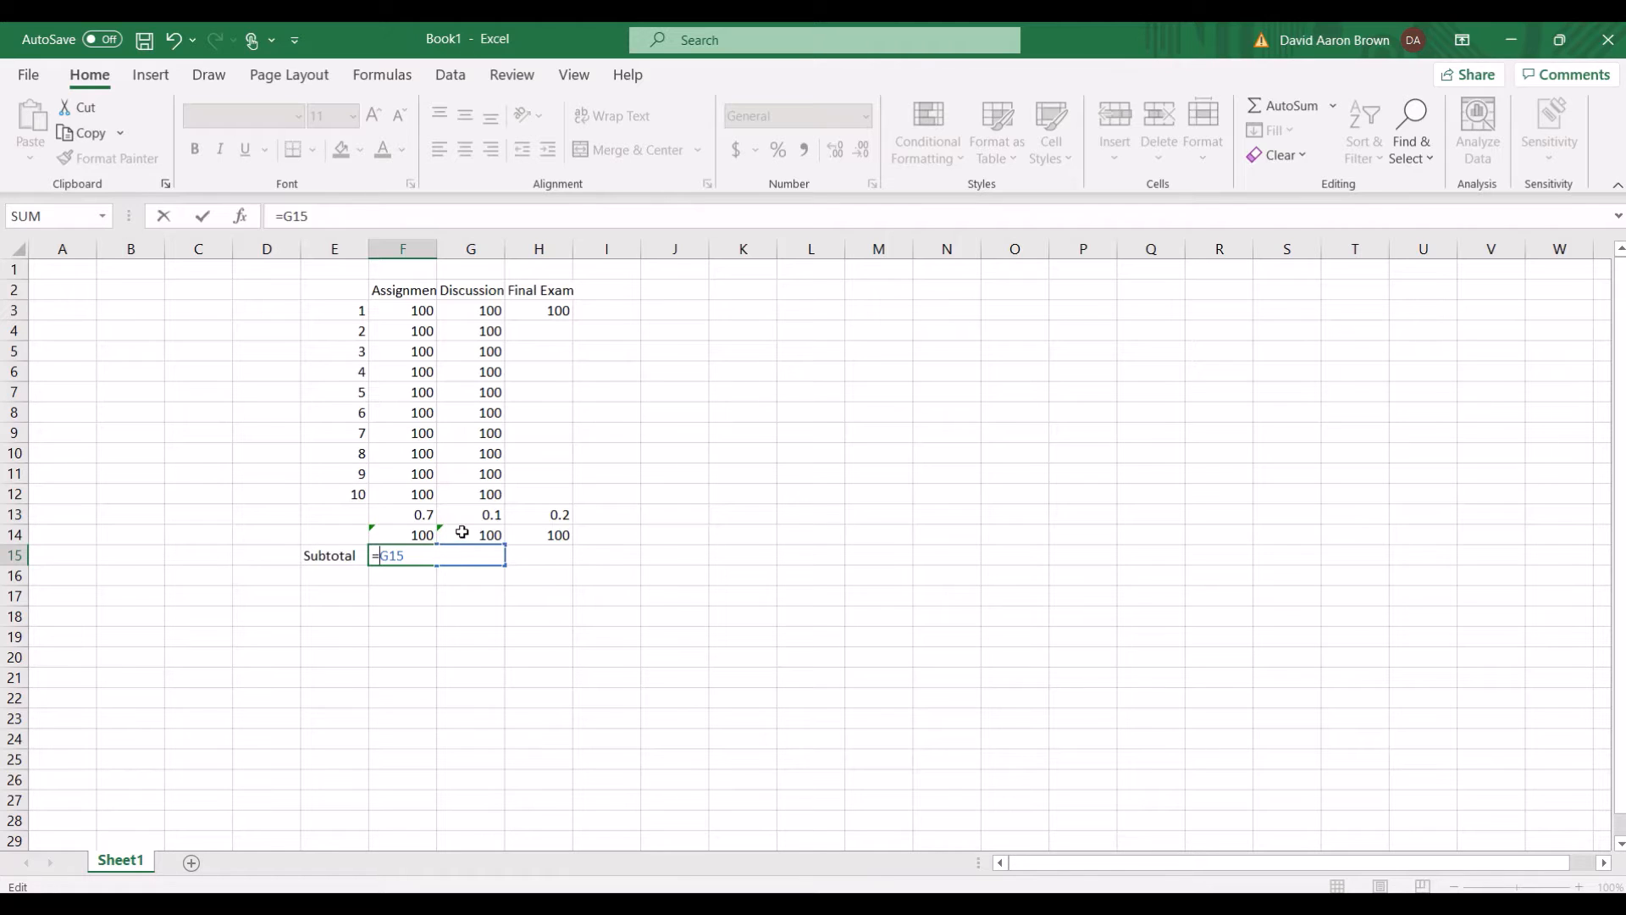
key(Delete)
key(Delete)
key(Delete)
click(406, 531)
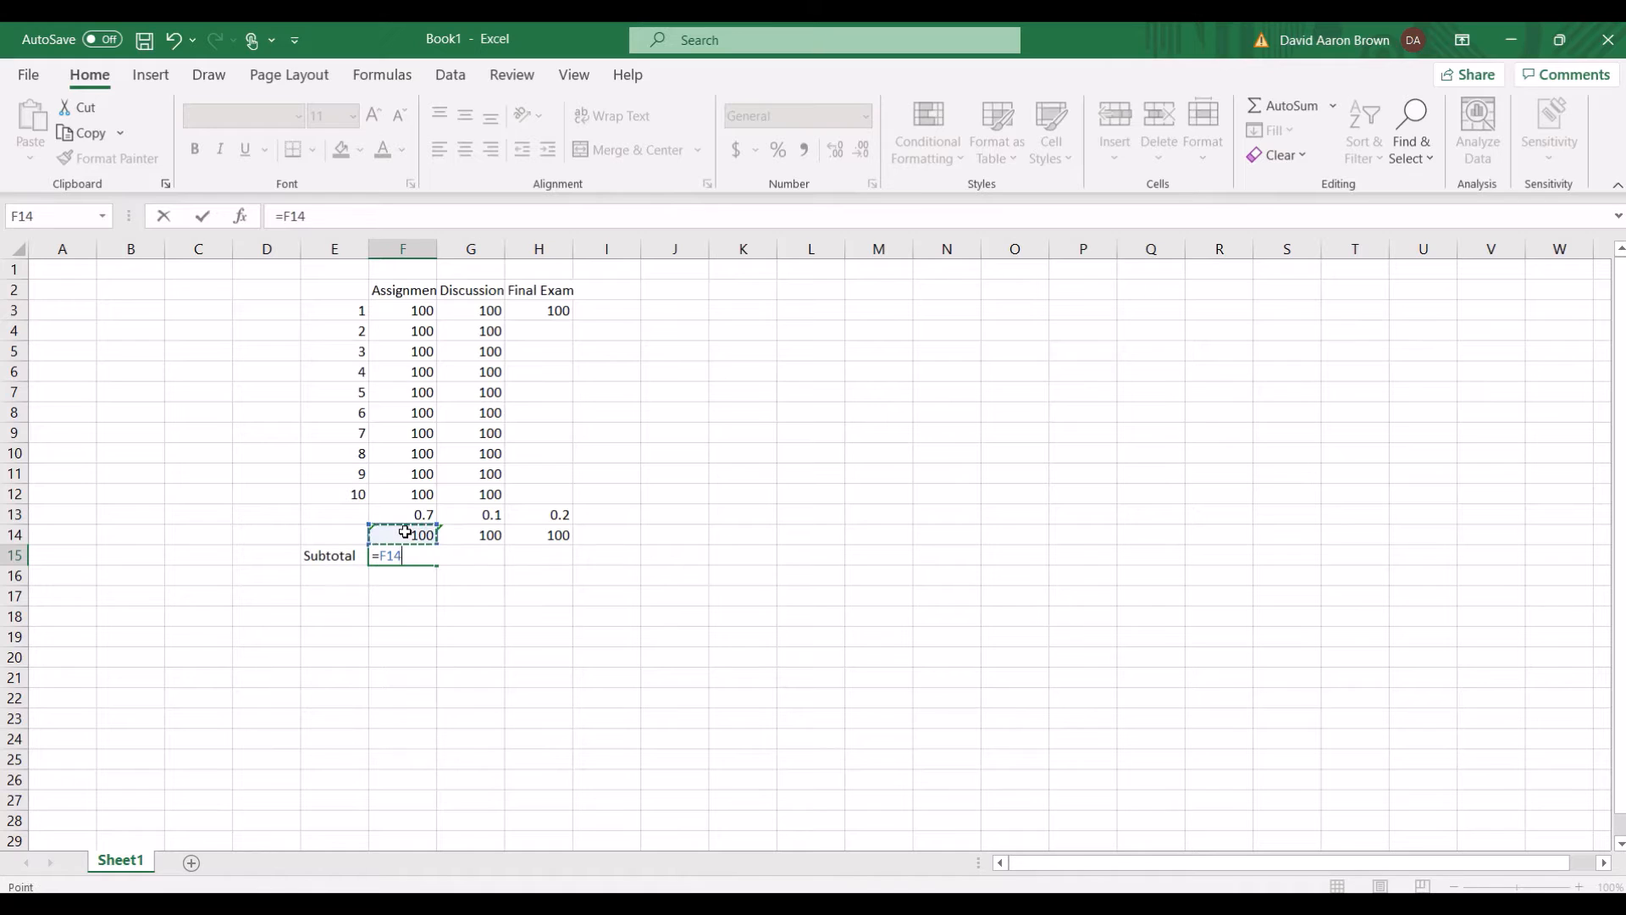
text(*)
click(419, 515)
key(Return)
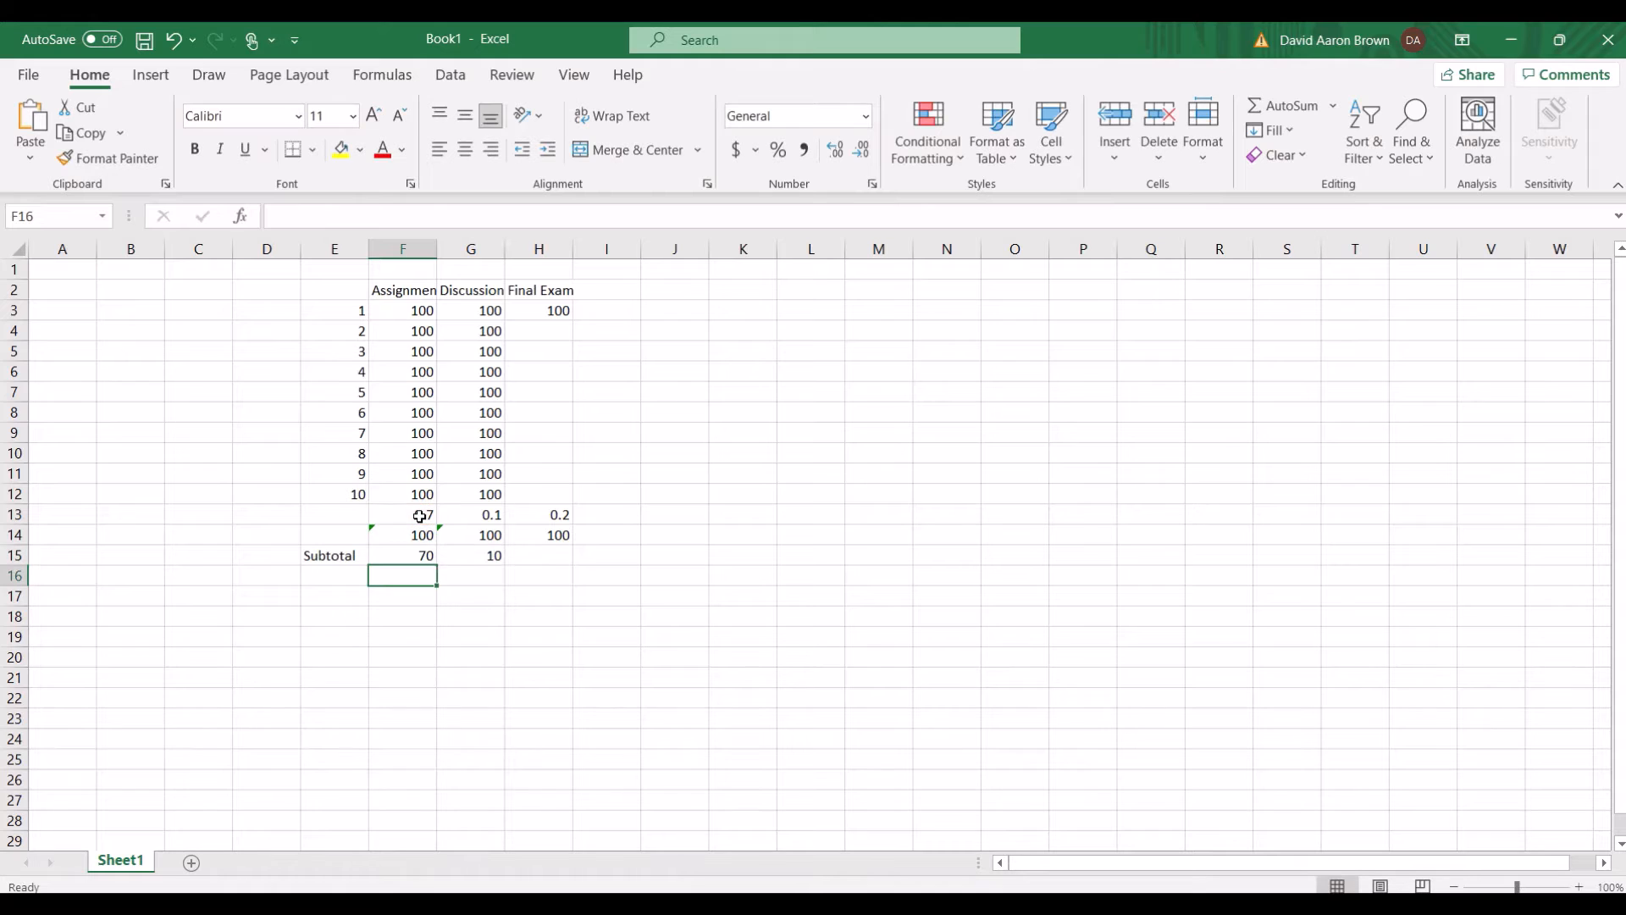
- Enter the formula =H14*H13 in H15 to multiply the final exam average by its weight
click(559, 554)
text(=)
click(558, 534)
text(*)
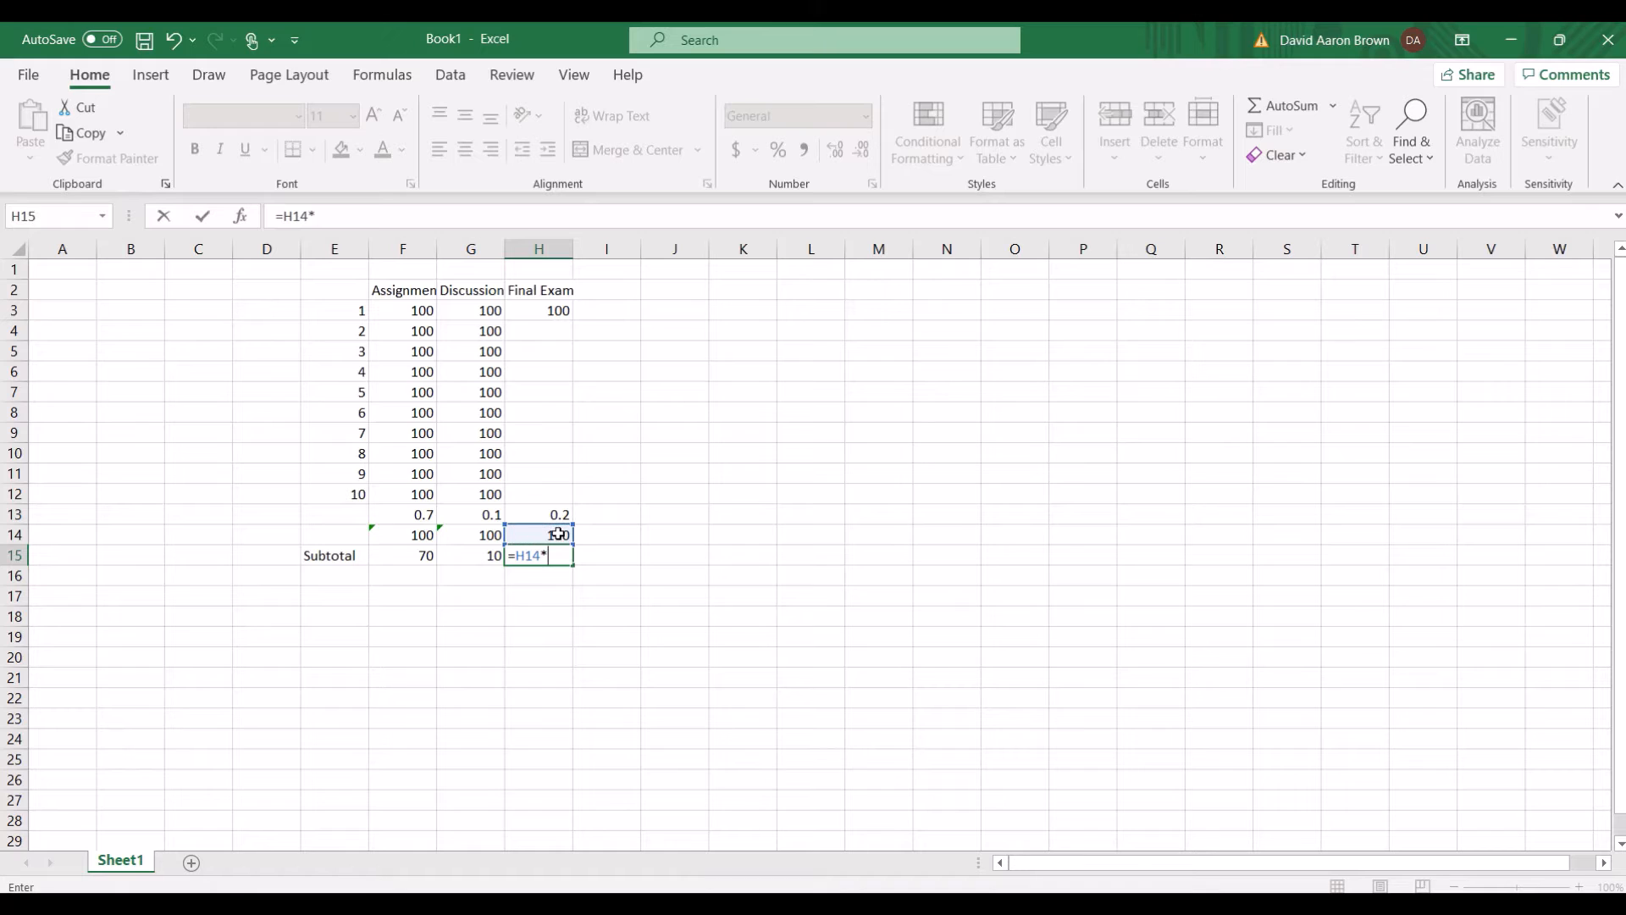
click(558, 515)
key(Return)
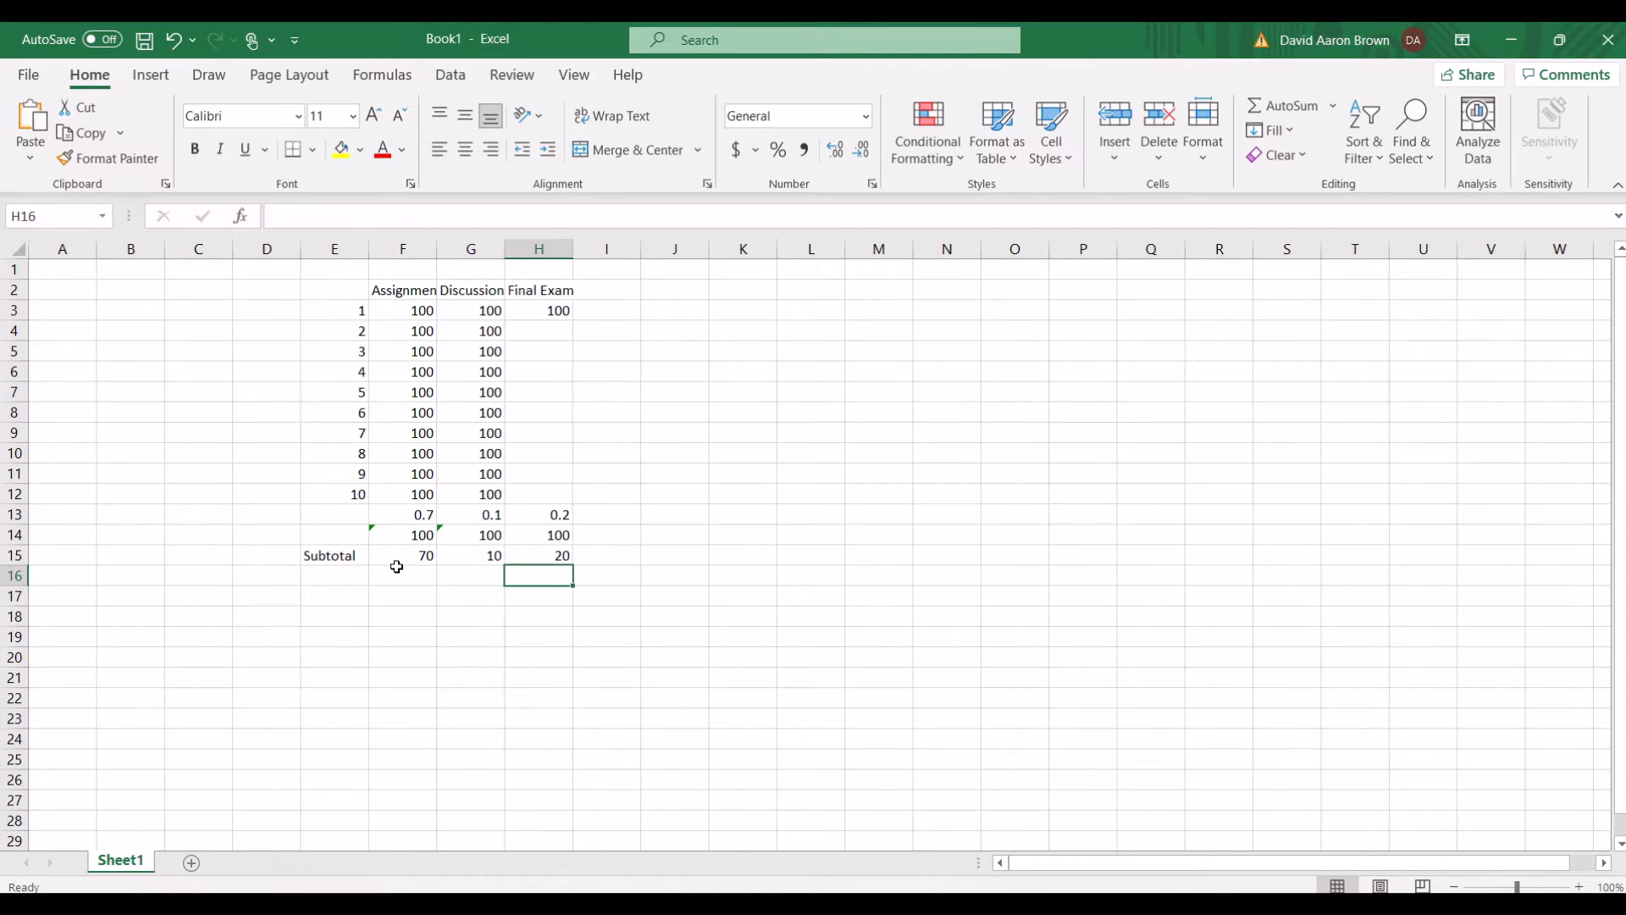
- Label cell E16 as Total and enter the formula =F15+G15+H15 in F16 to add the three subtotals
click(348, 583)
text(Total)
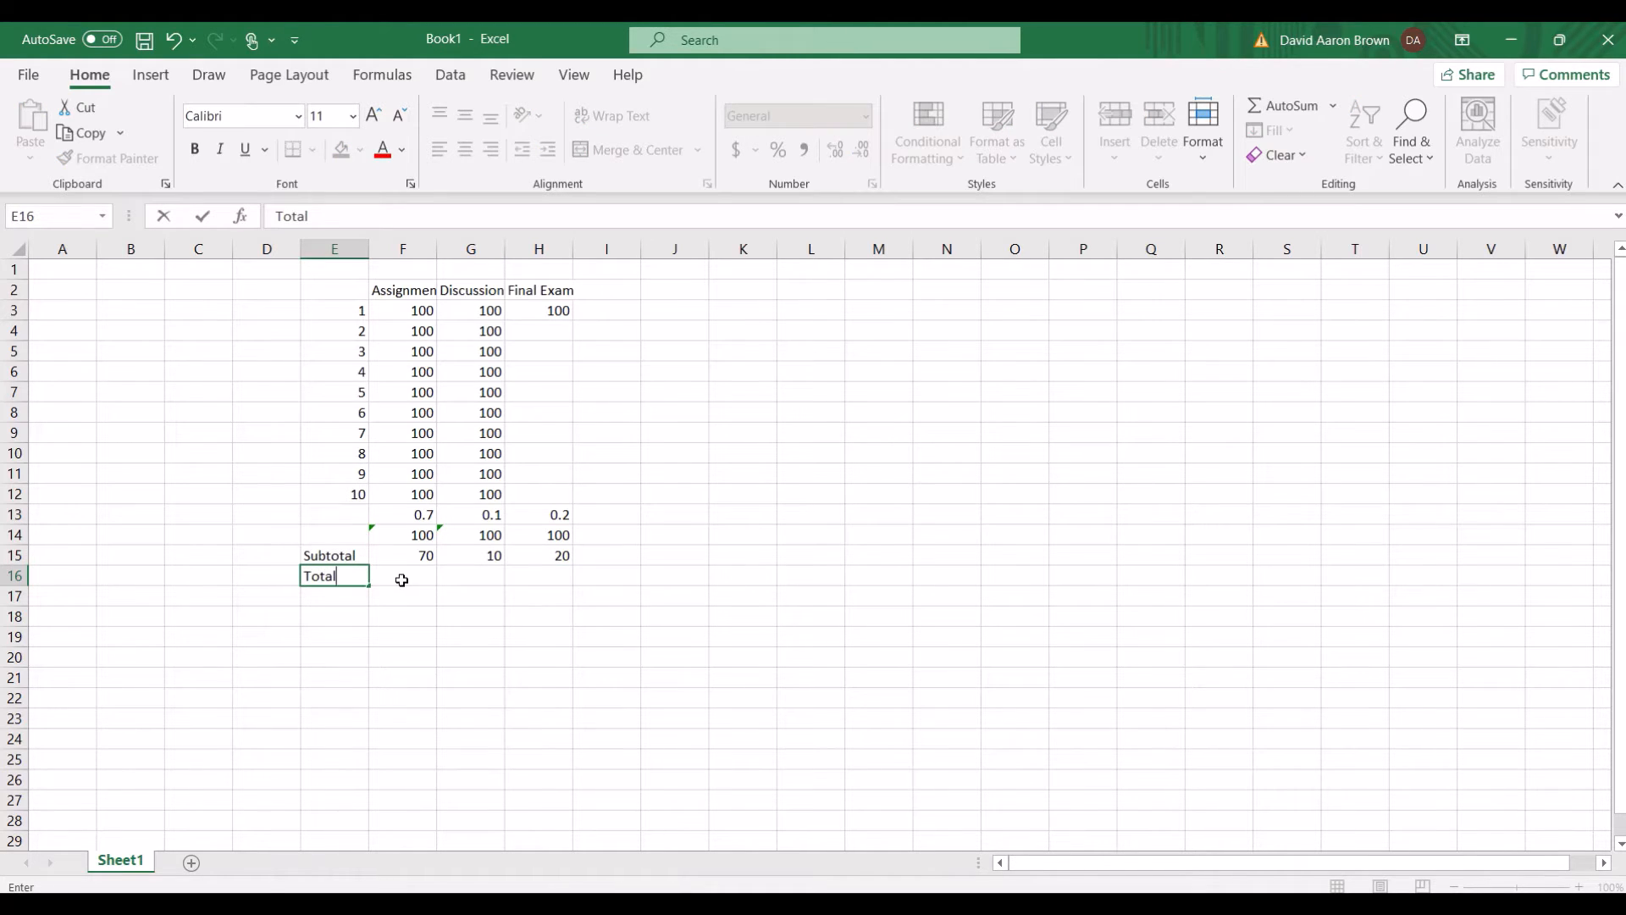
click(402, 579)
text(=)
click(413, 559)
text(*)
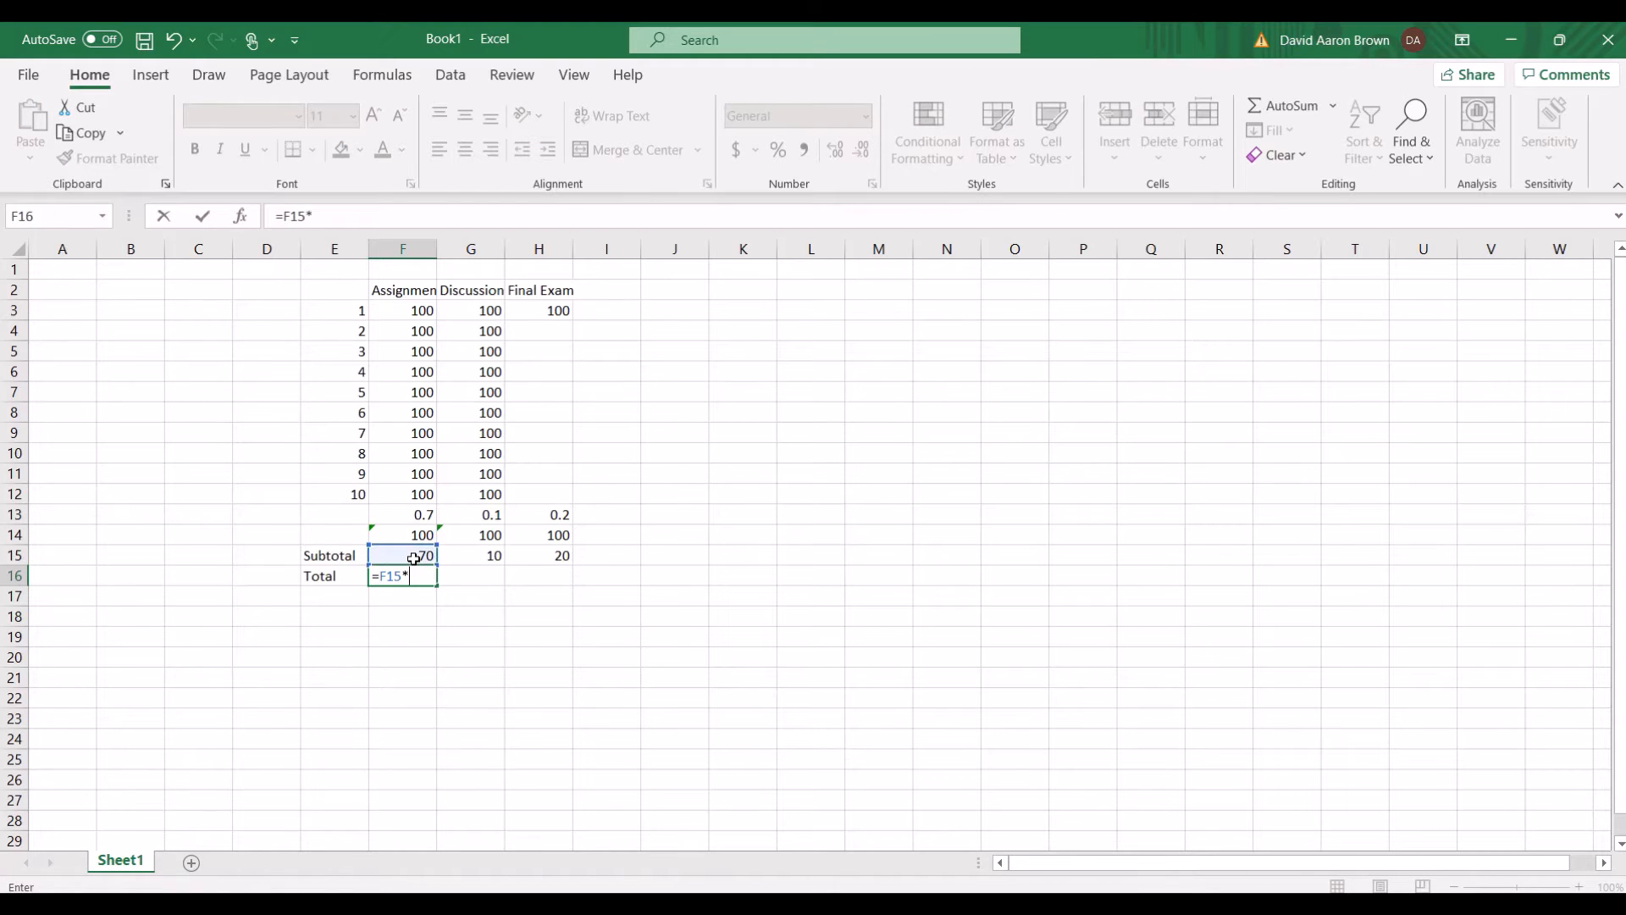
key(BackSpace)
text(+)
click(450, 555)
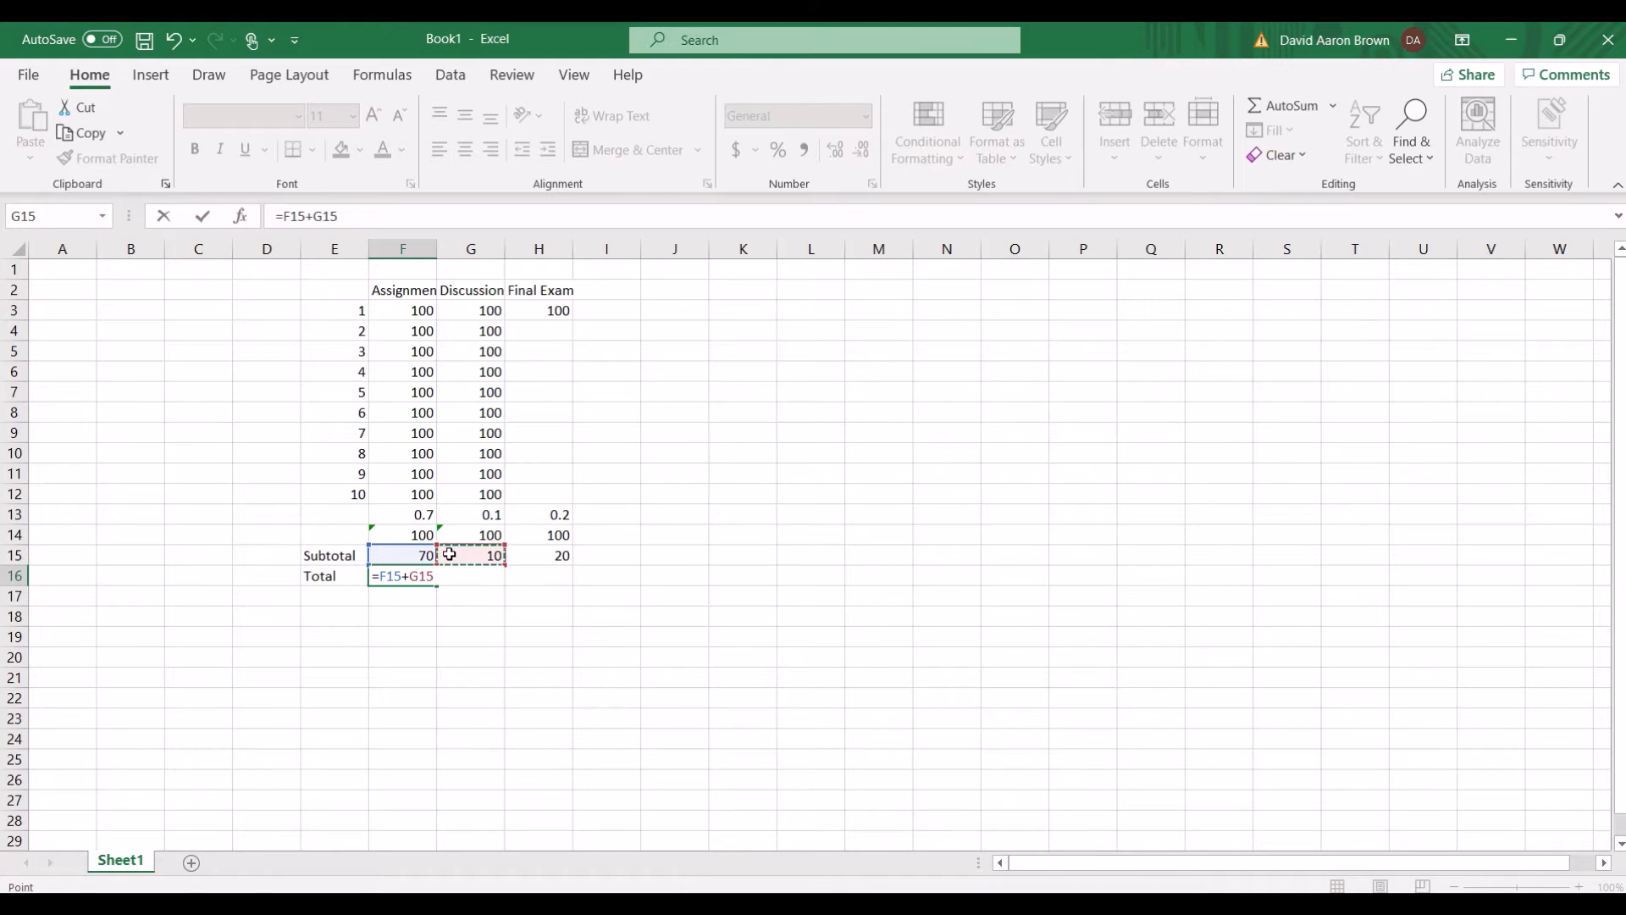
text(+)
click(534, 556)
key(Return)
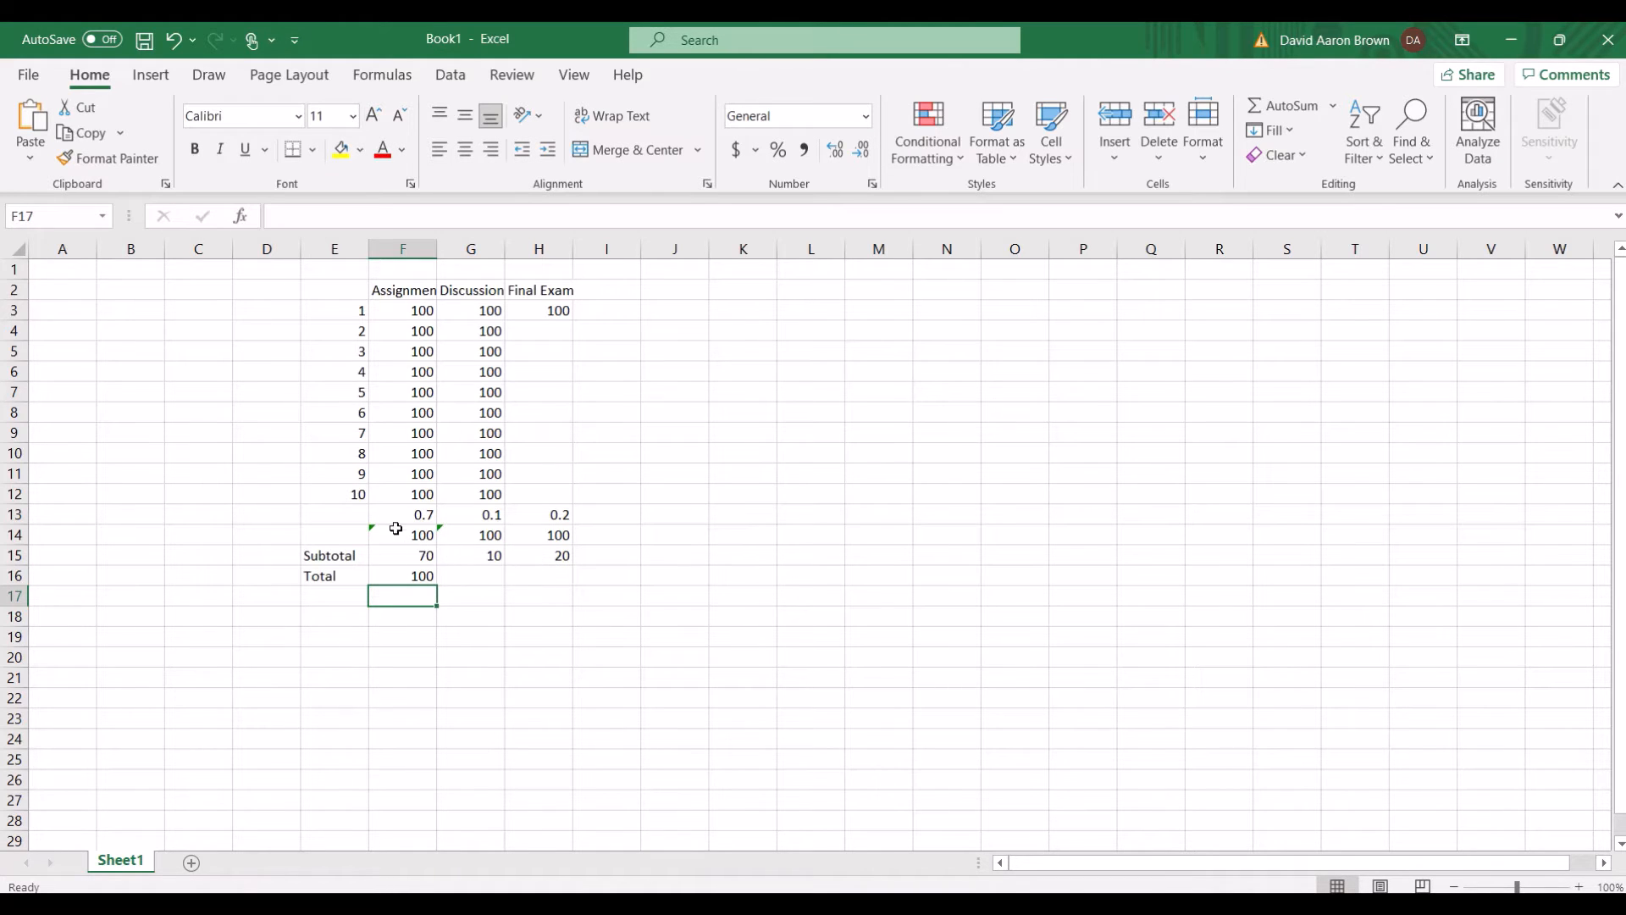
- Label cell E13 as Weight and cell E14 as Average Value
click(331, 518)
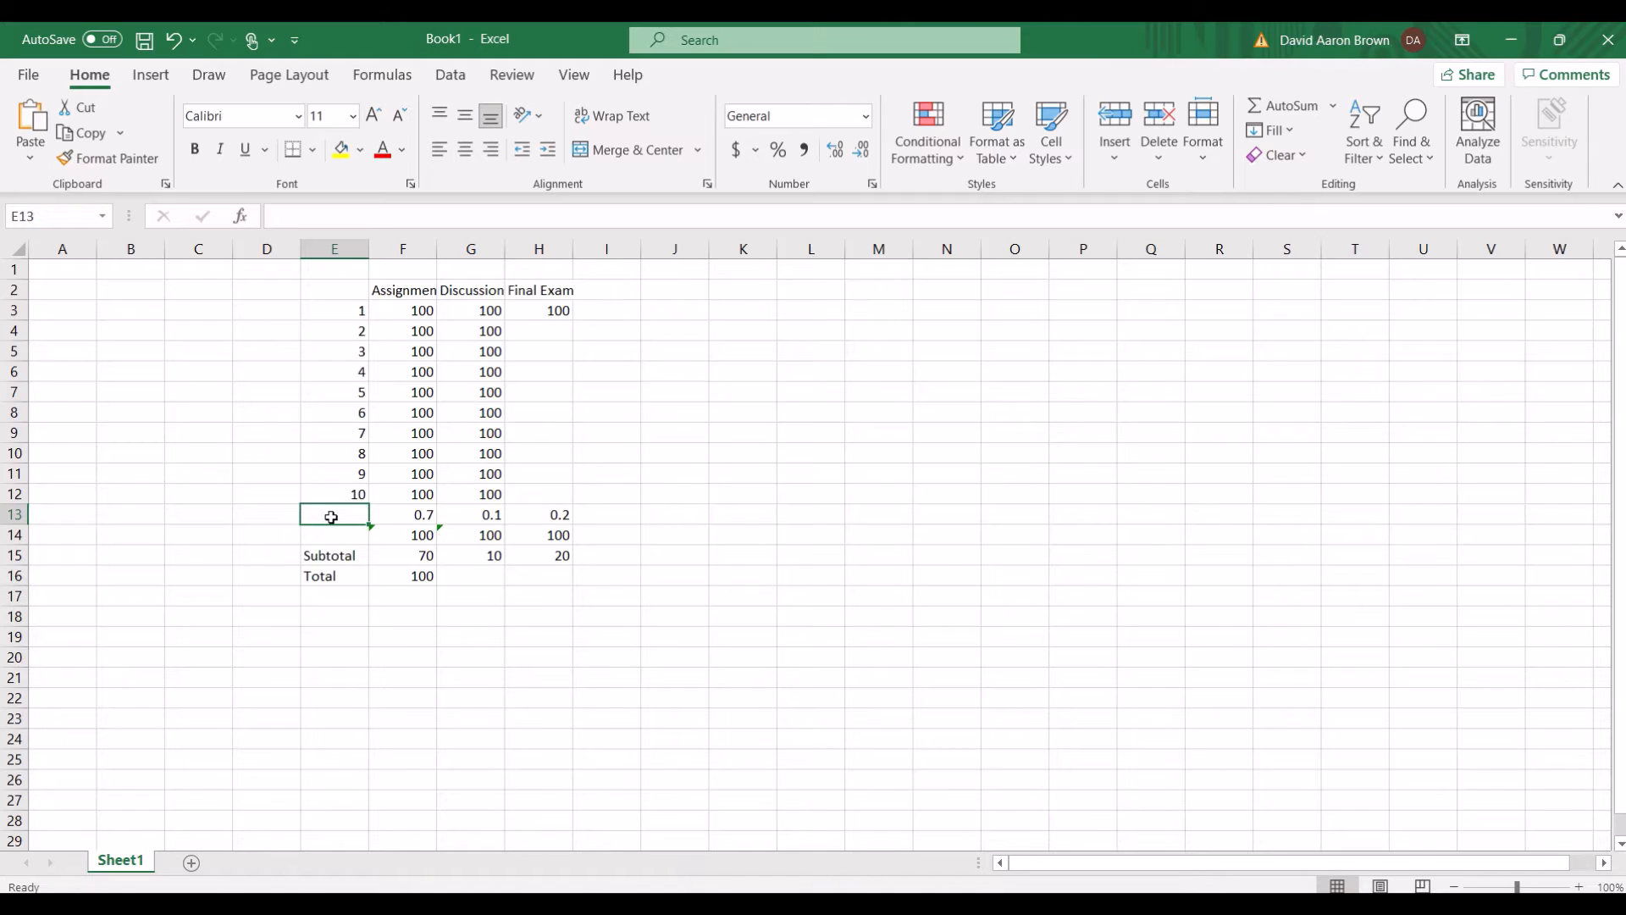
text(Weight)
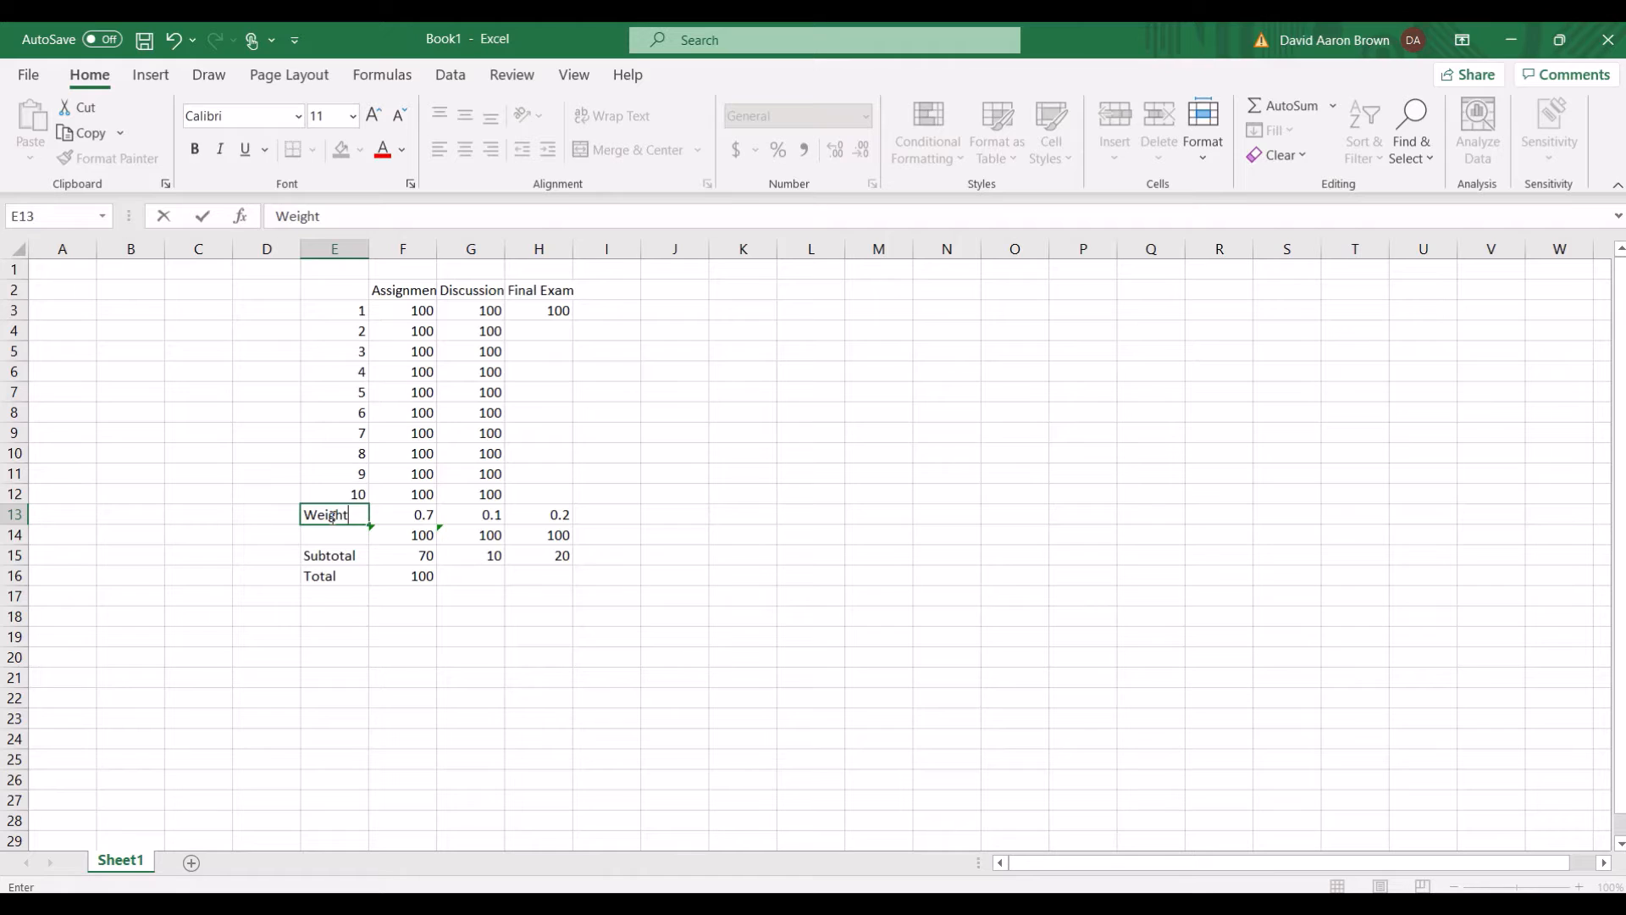
key(Return)
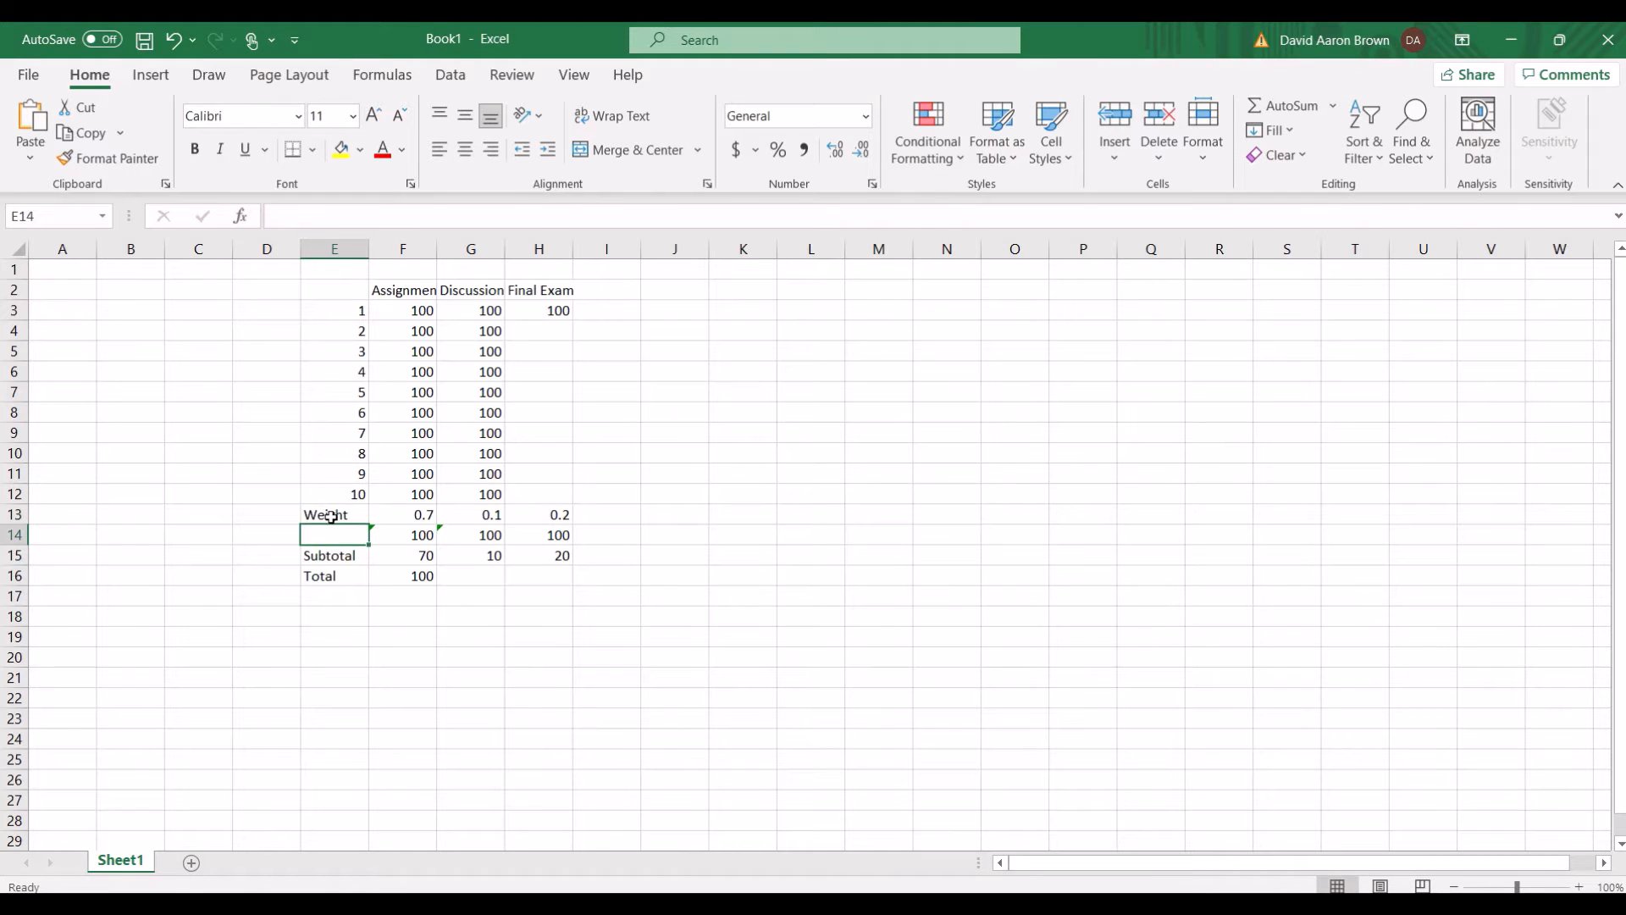
text(A)
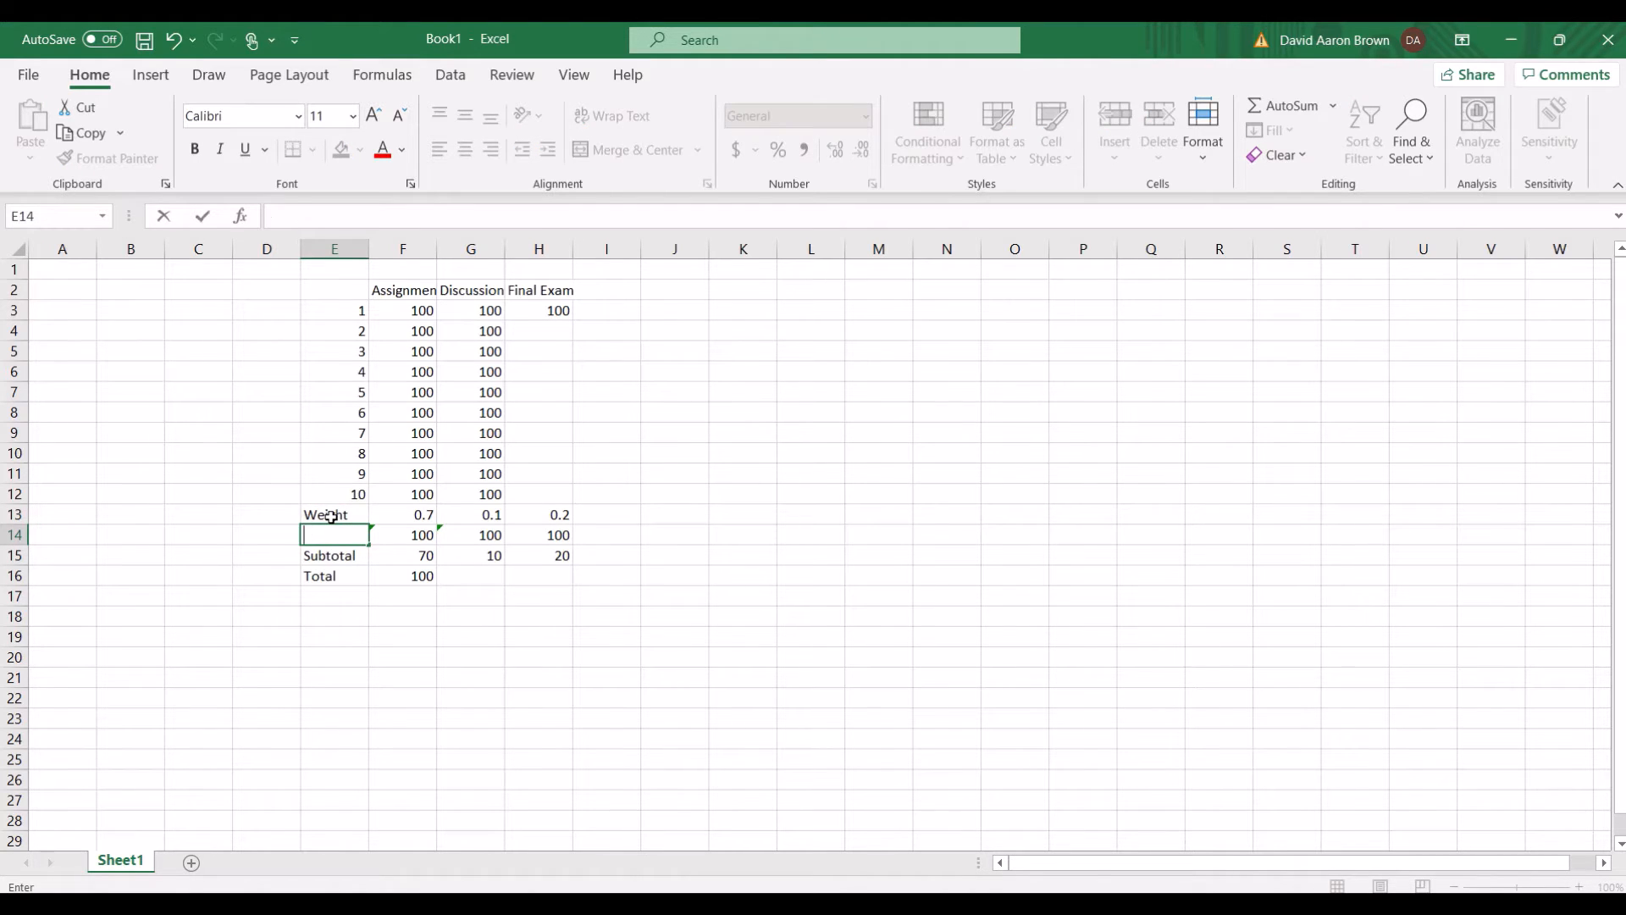
text(verage Value)
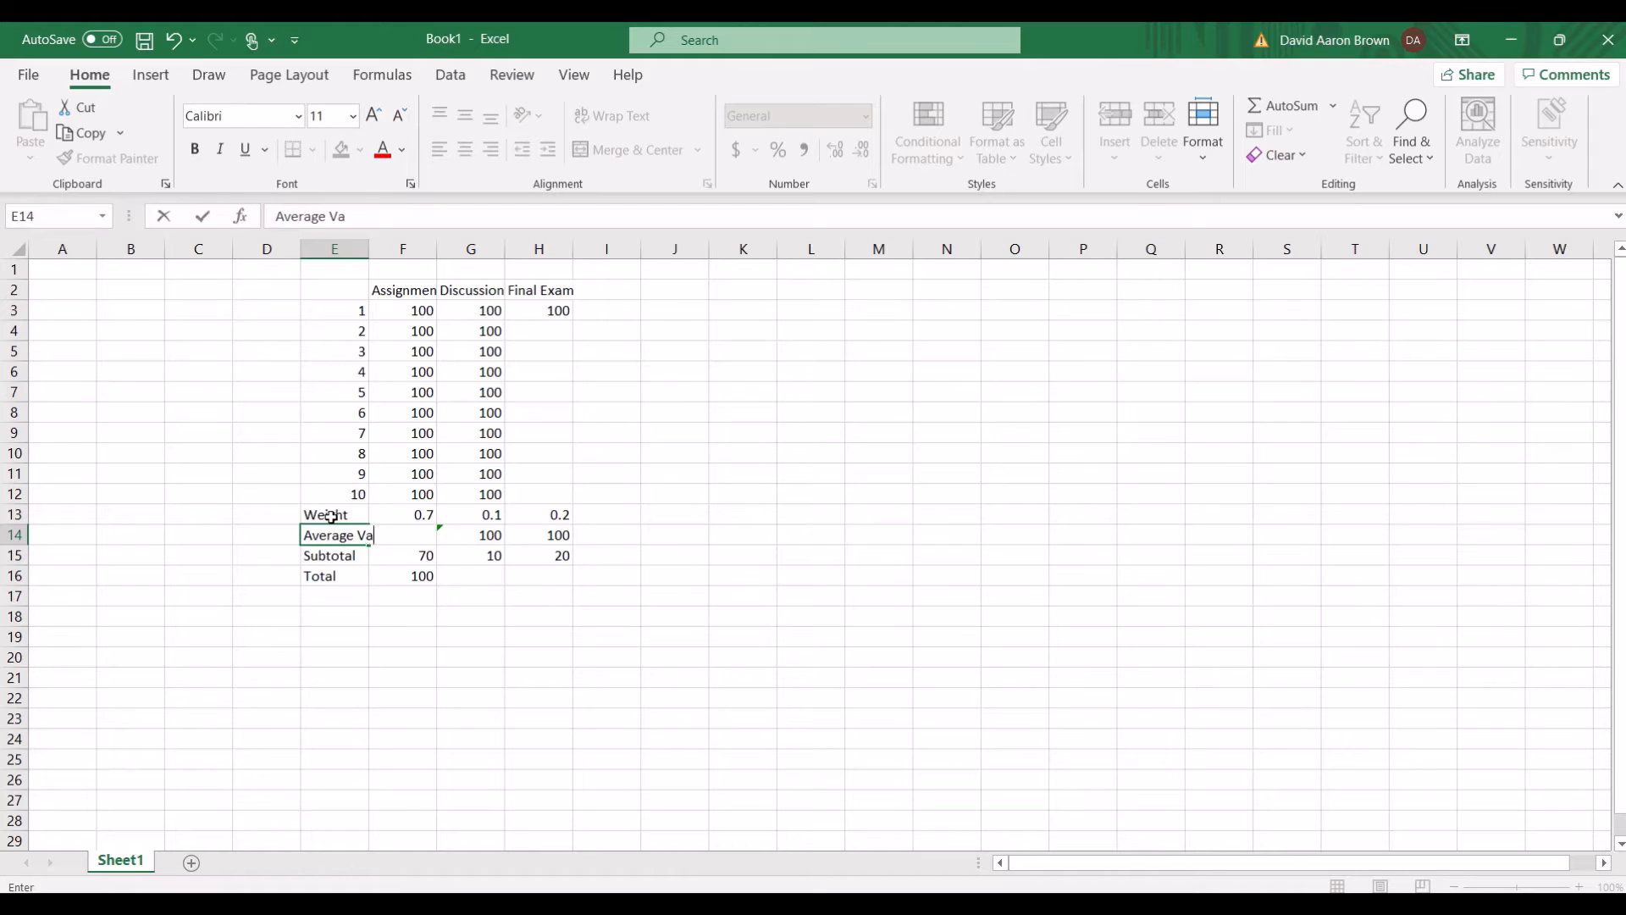
key(Return)
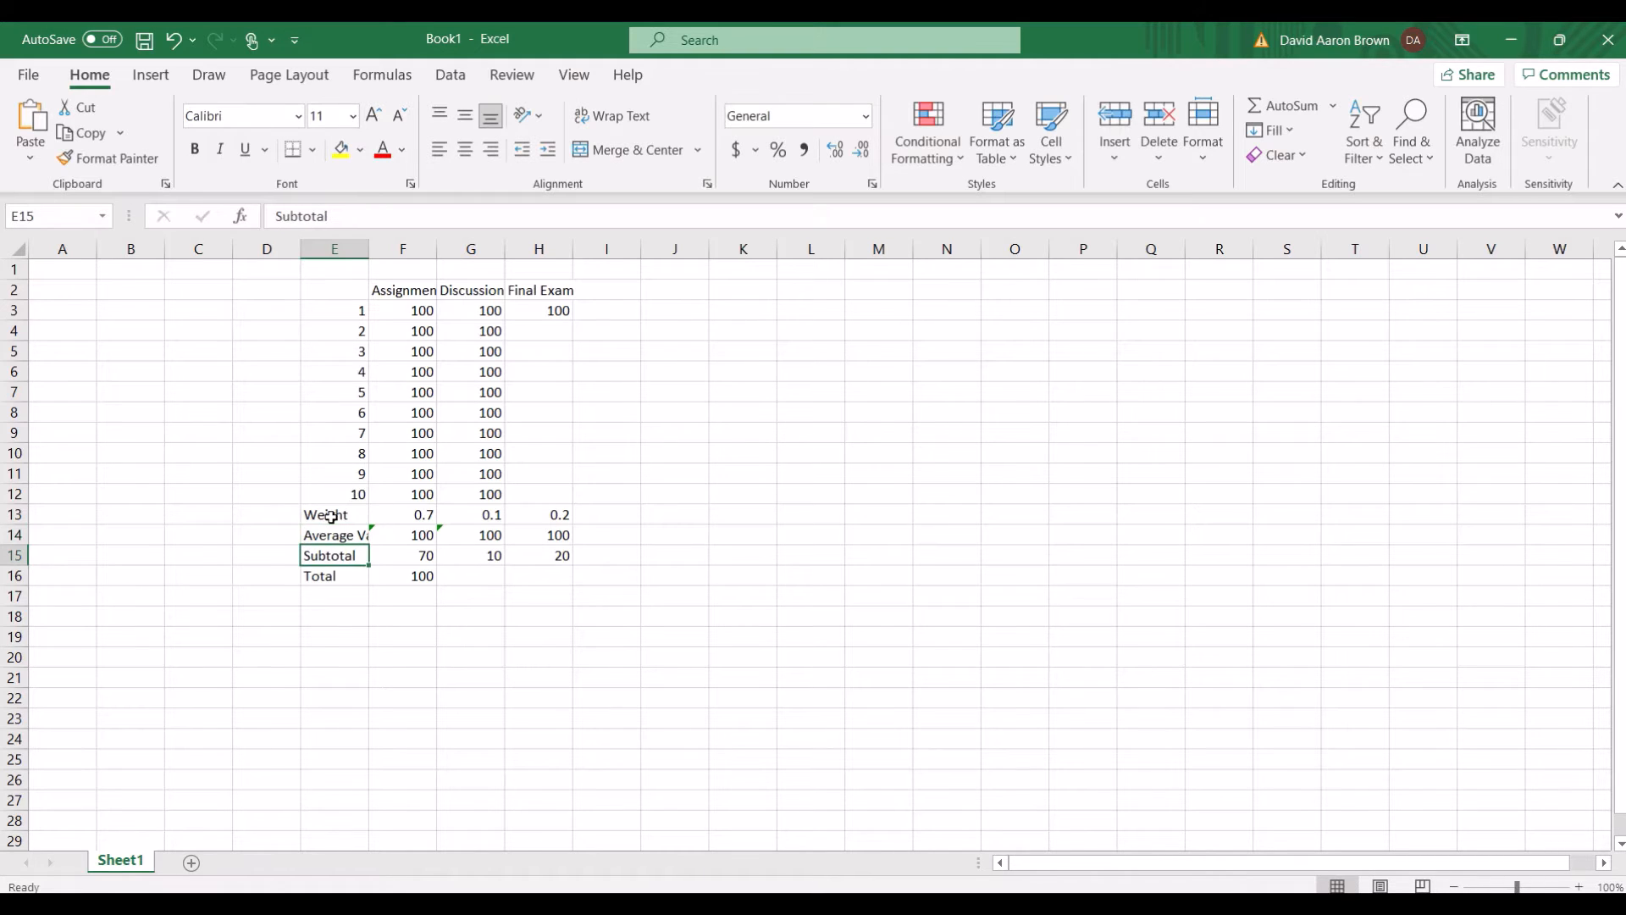
- Fit column E's width to its contents and right-align the row labels in E13:E16
double_click(368, 253)
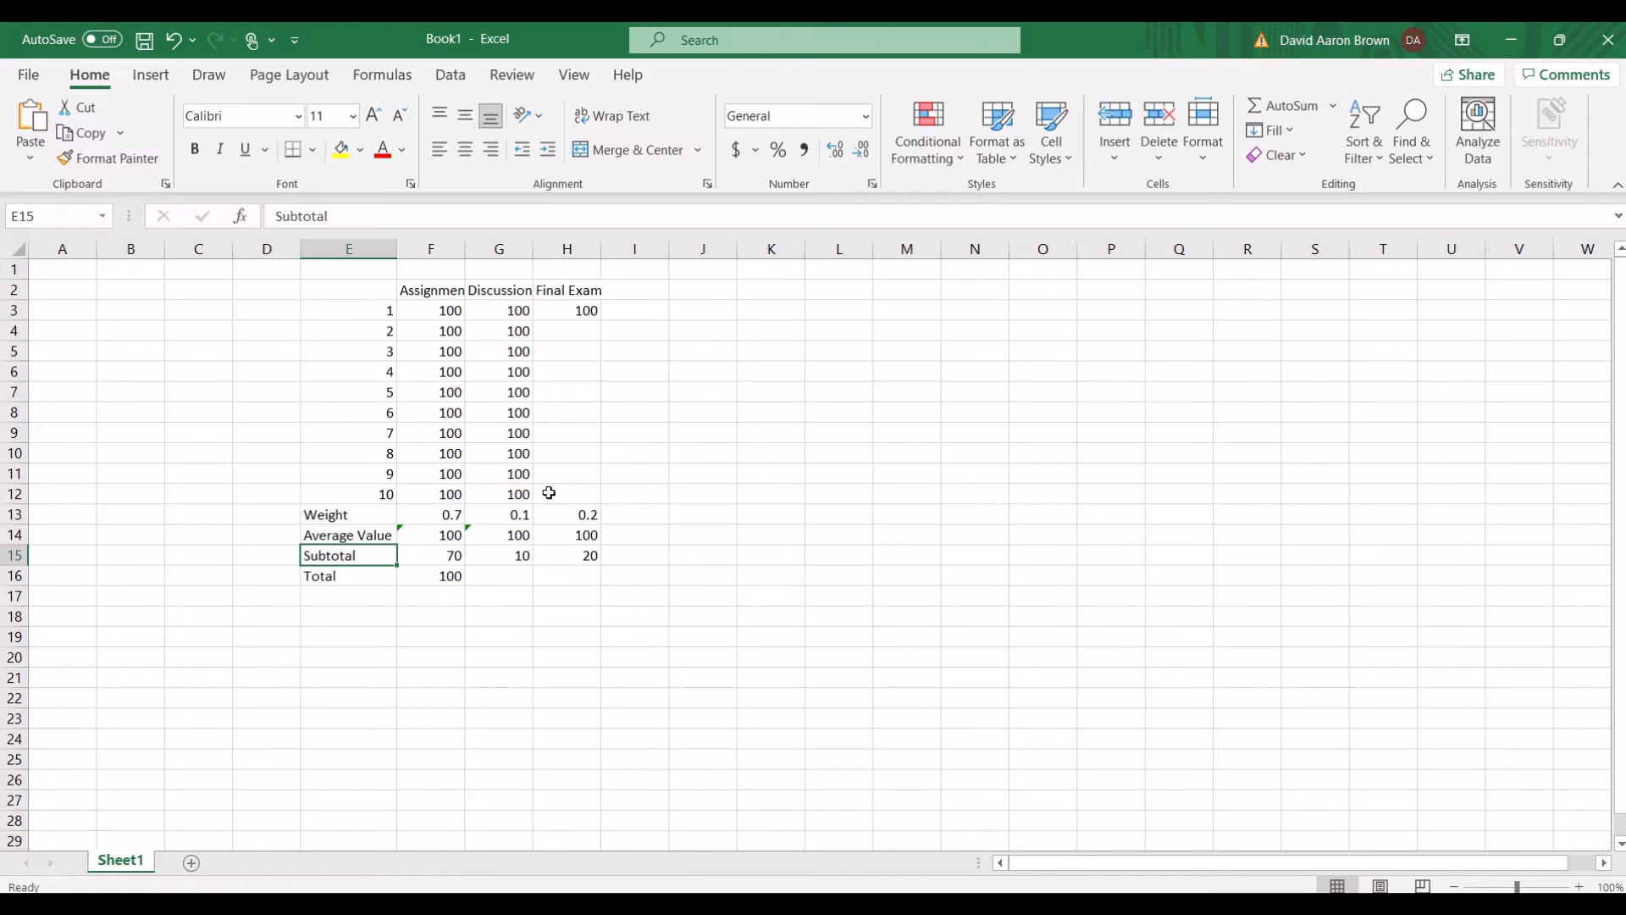
click(353, 515)
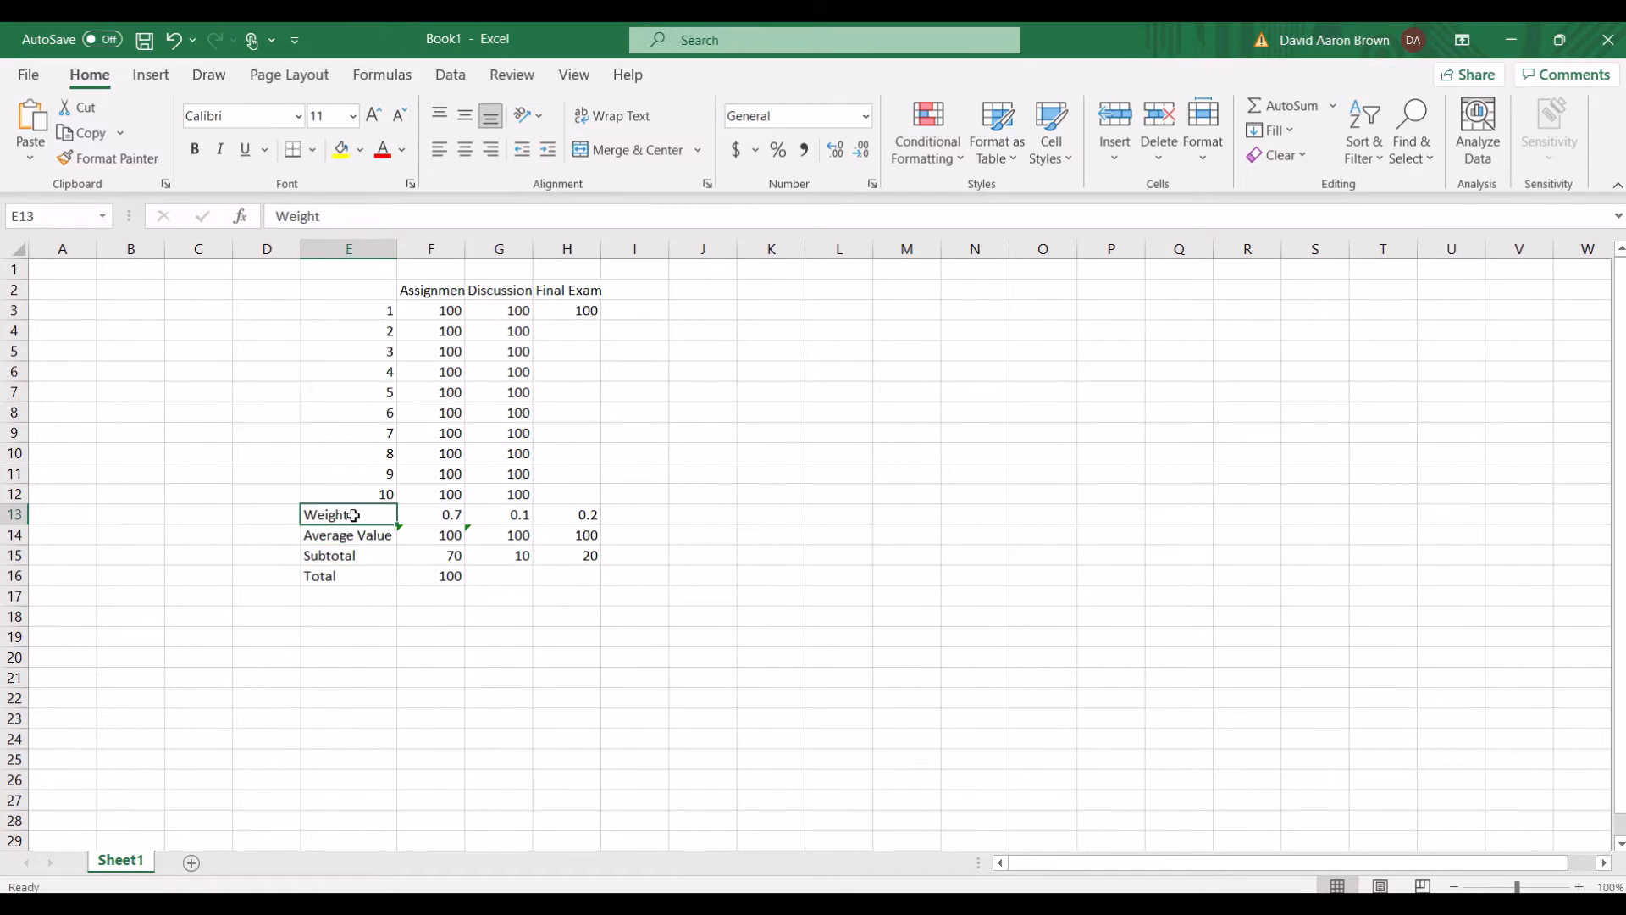
key(shift+Down)
key(shift+Down)
key(shift+Down)
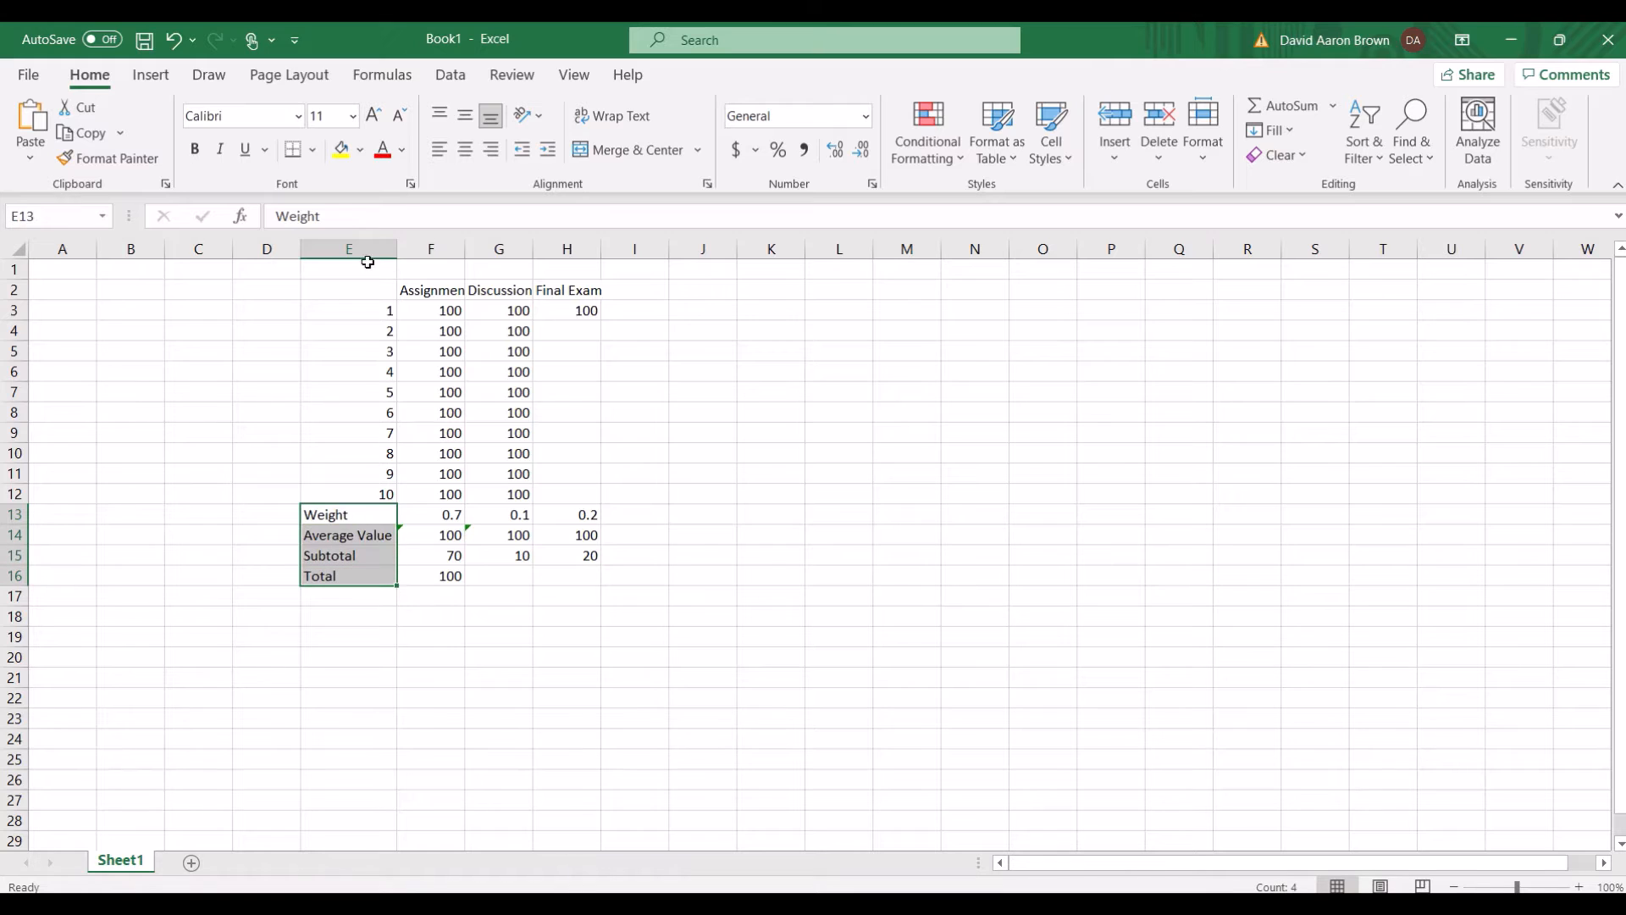
click(491, 150)
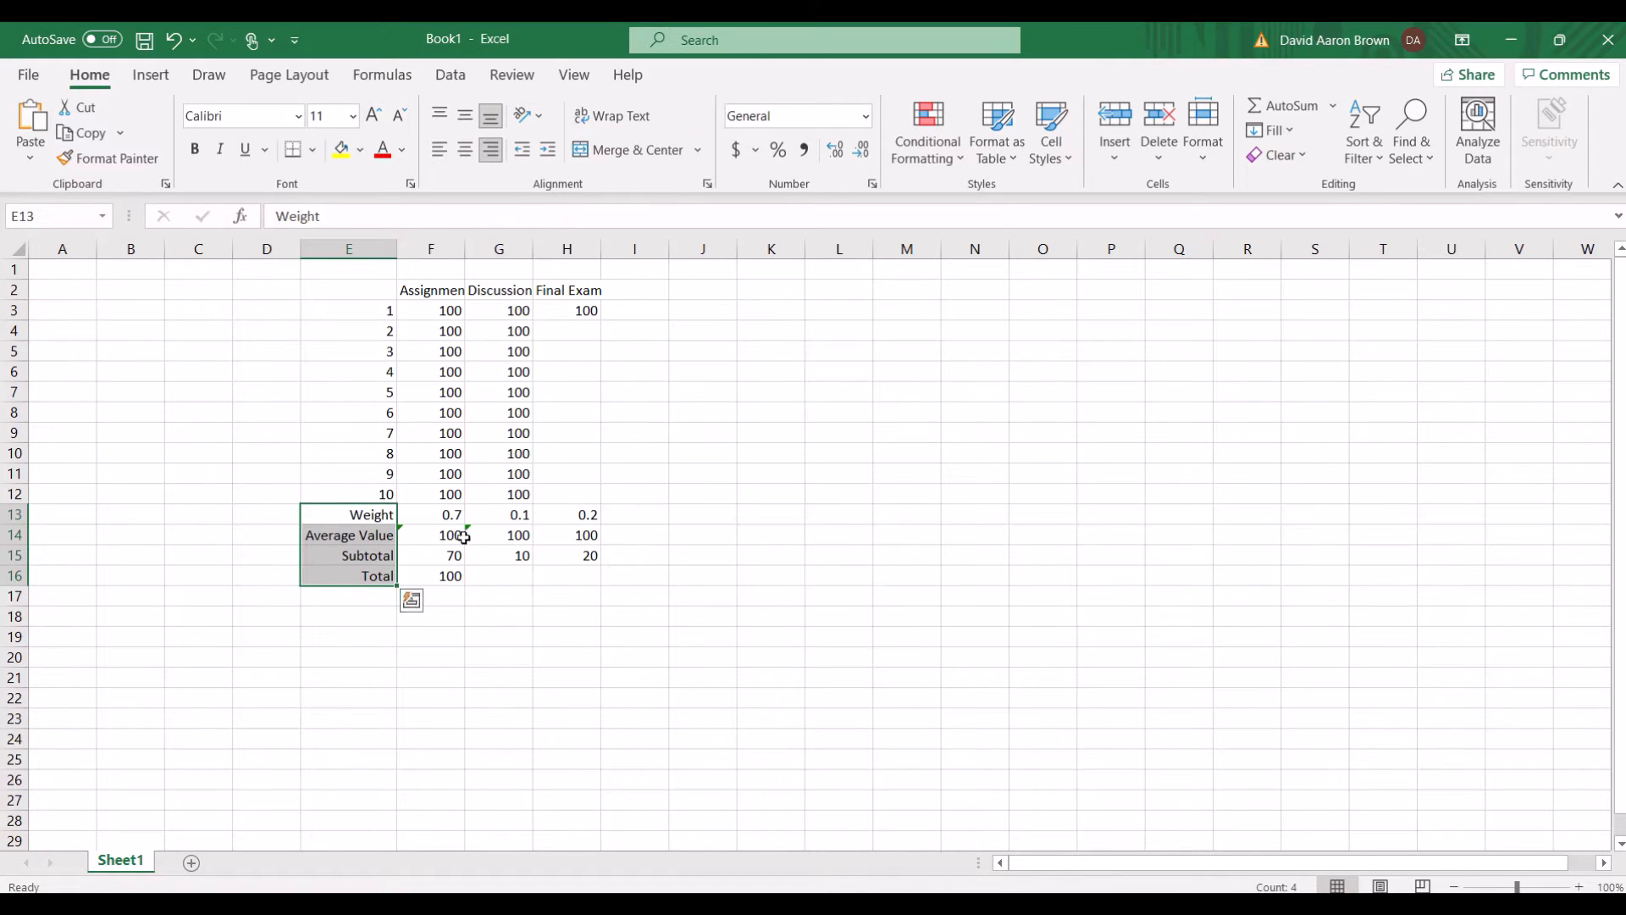
click(655, 653)
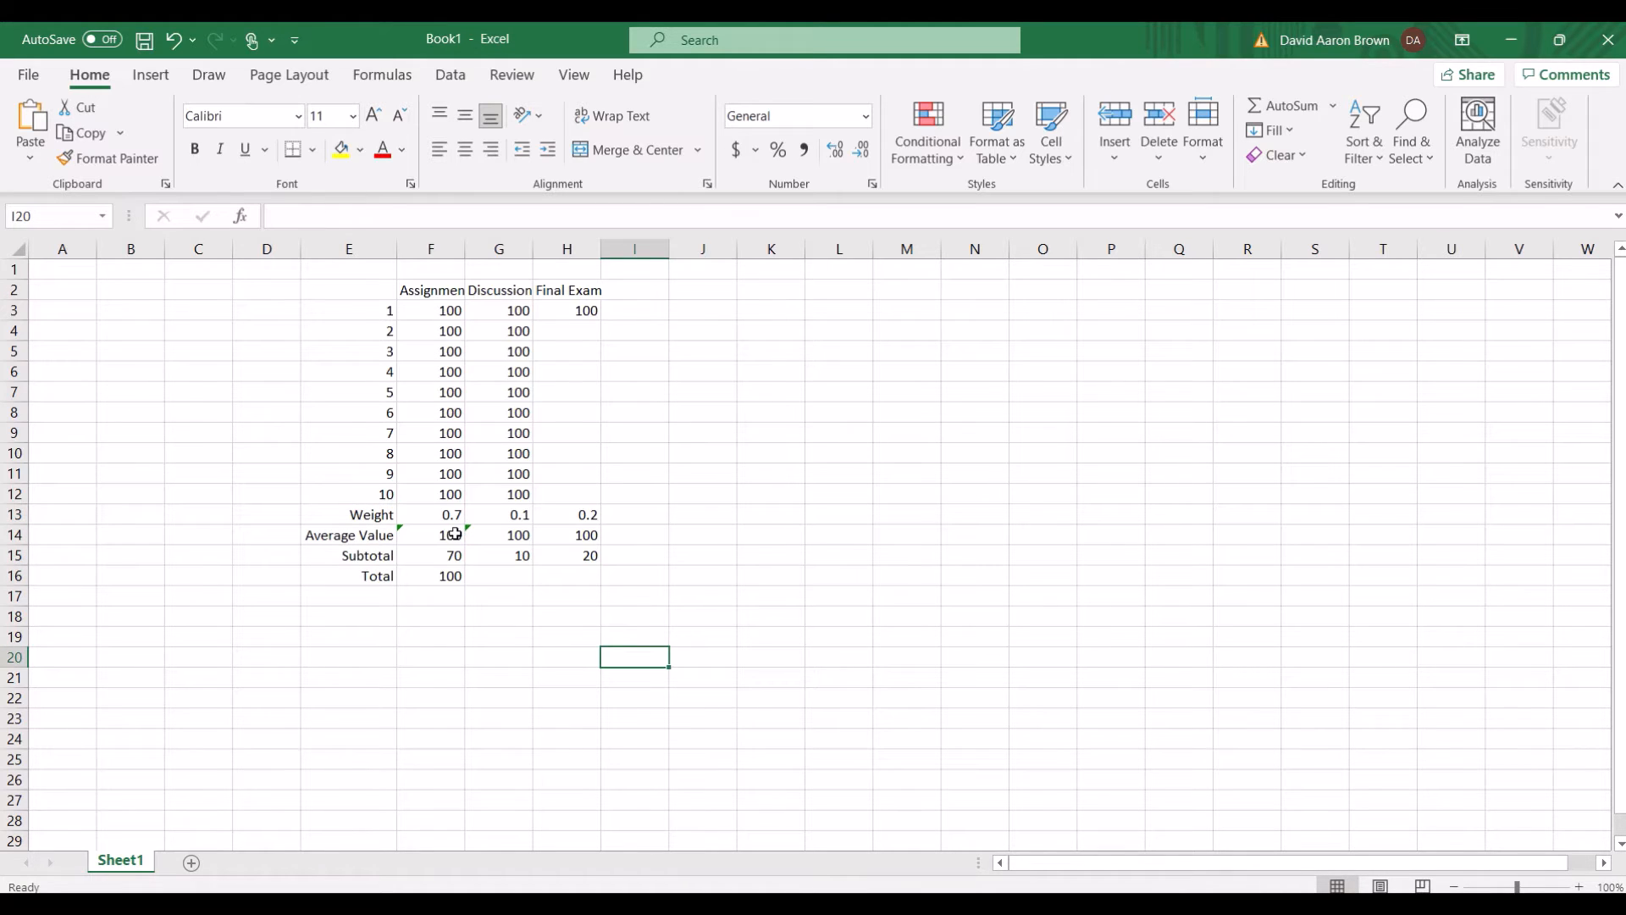
- Enter 60 as the first assignment score in F3 and check the grading scale in the browser's course syllabus
click(449, 311)
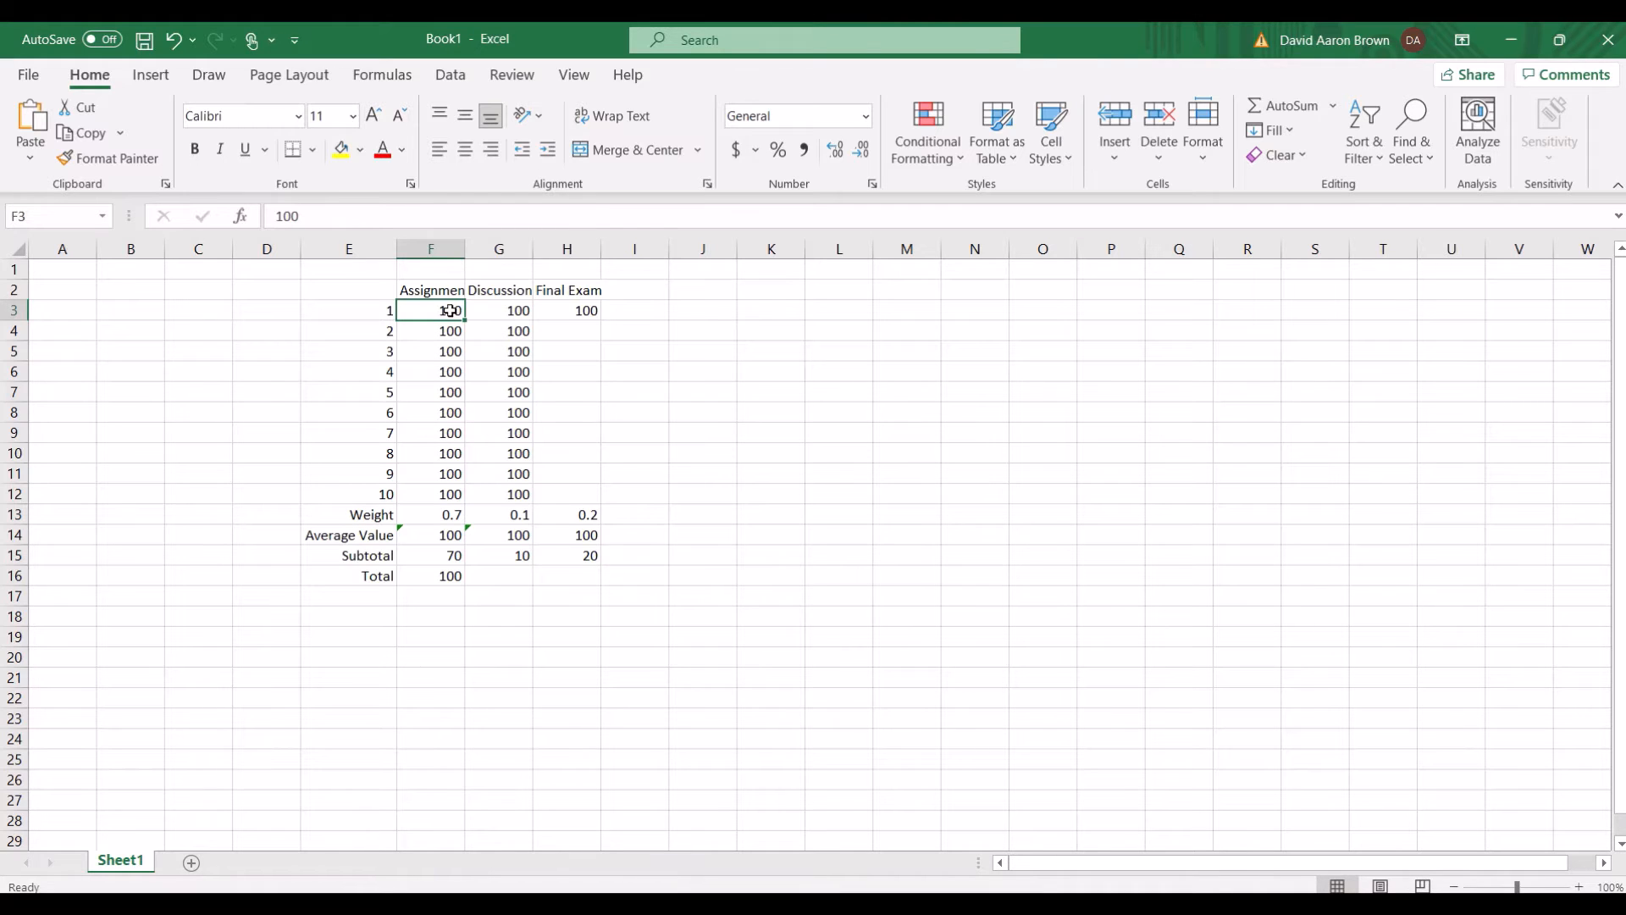
text(60)
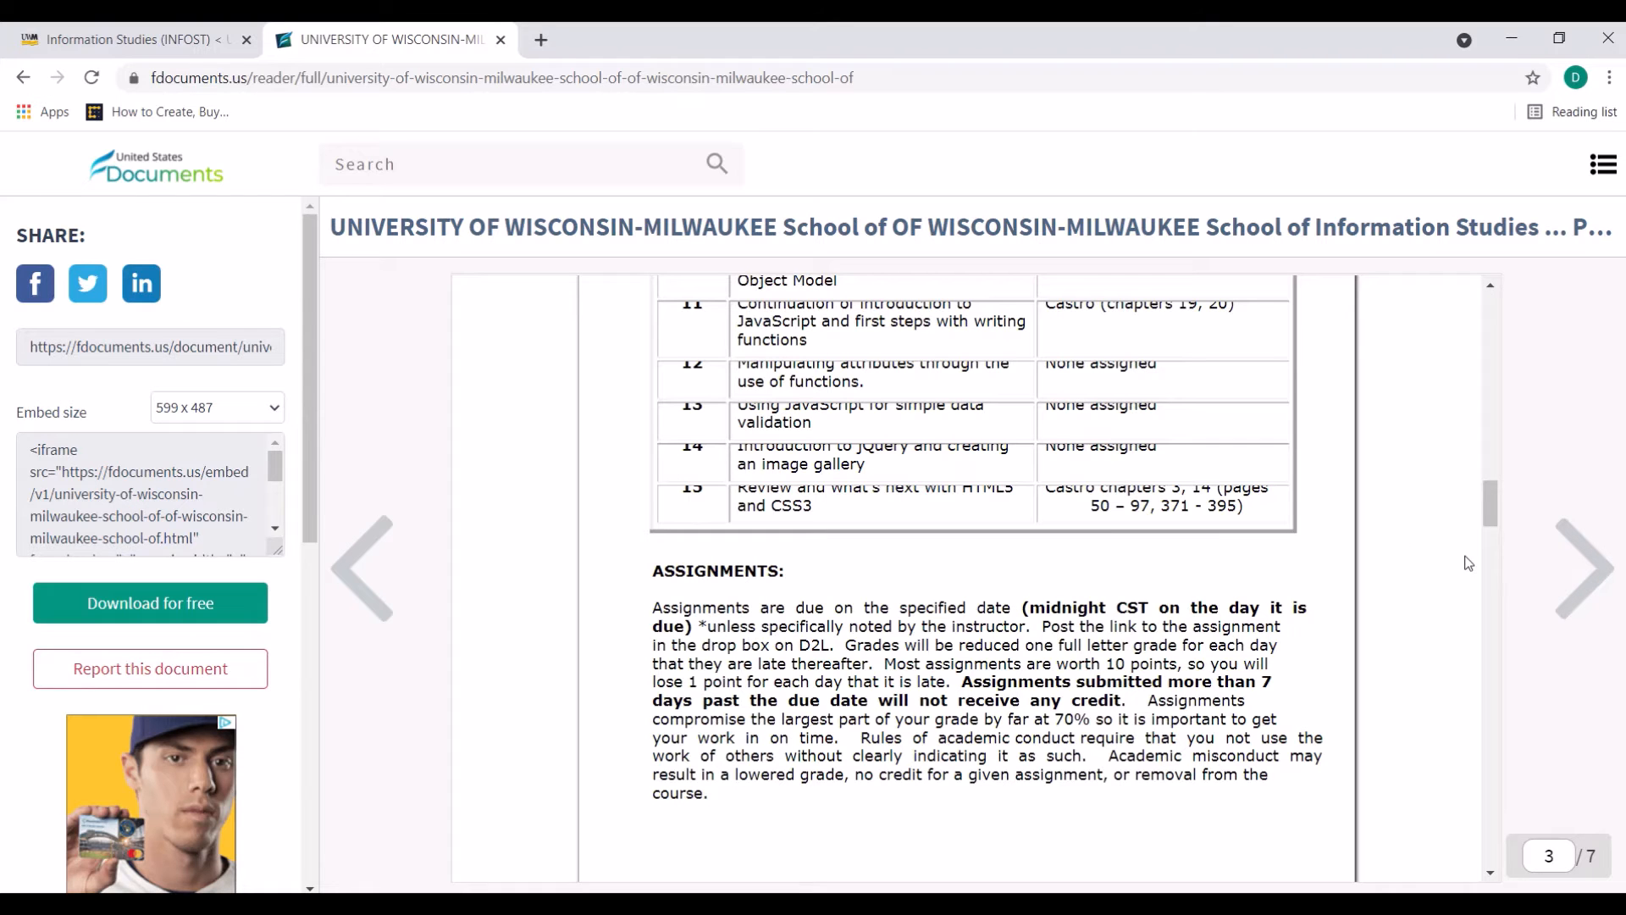
drag(1496, 512, 1496, 680)
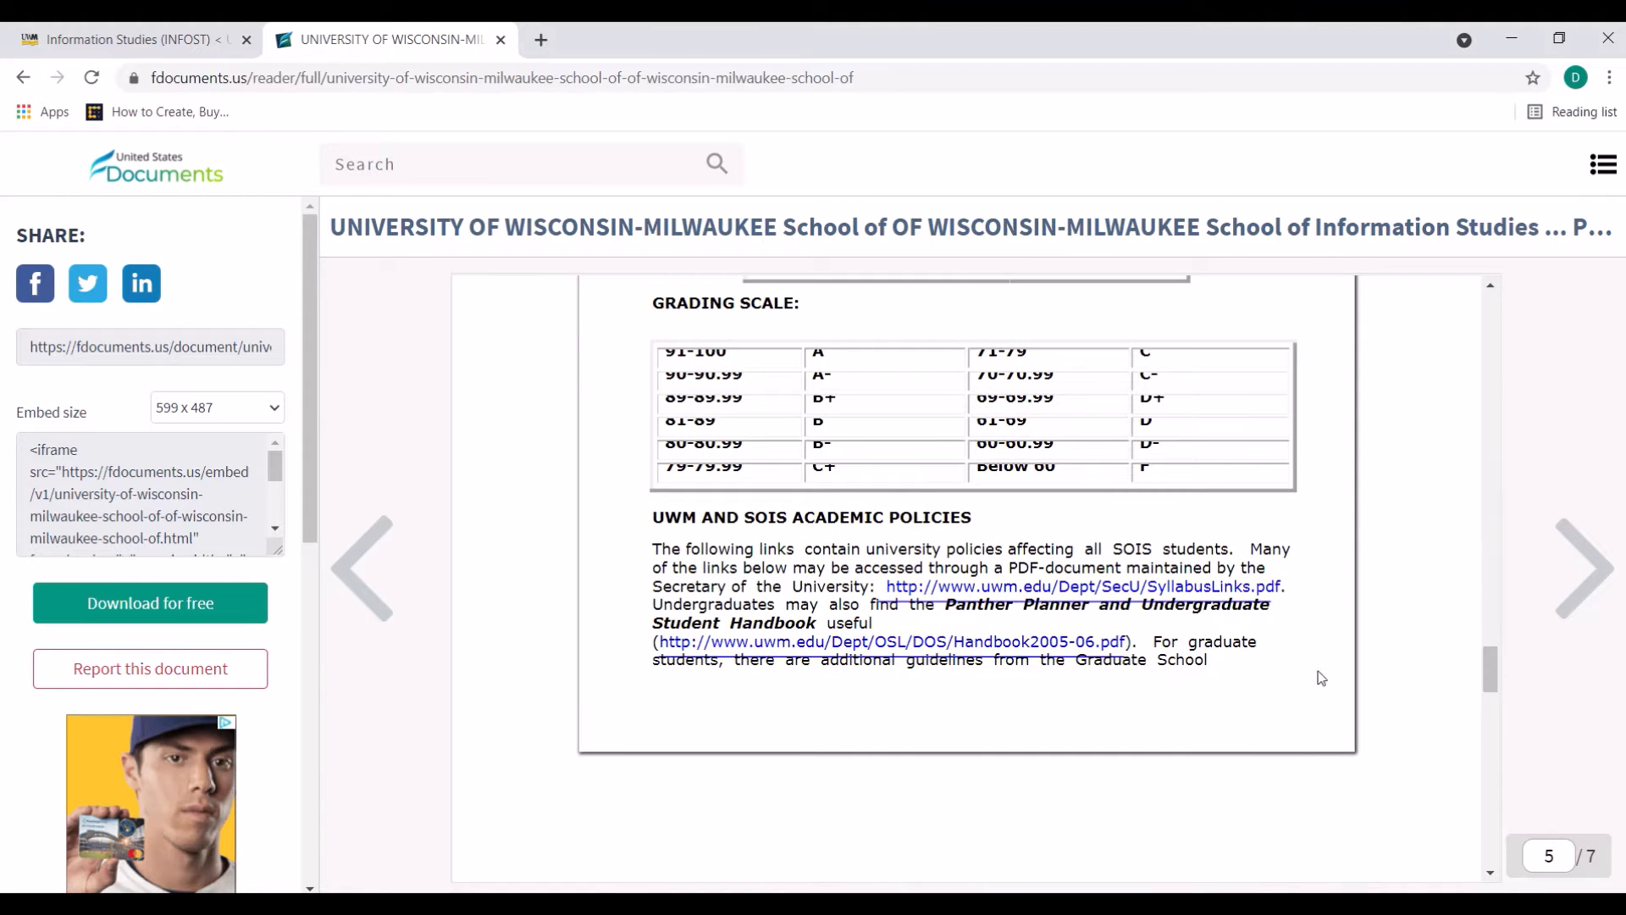
mouse_move(1022, 904)
click(1023, 830)
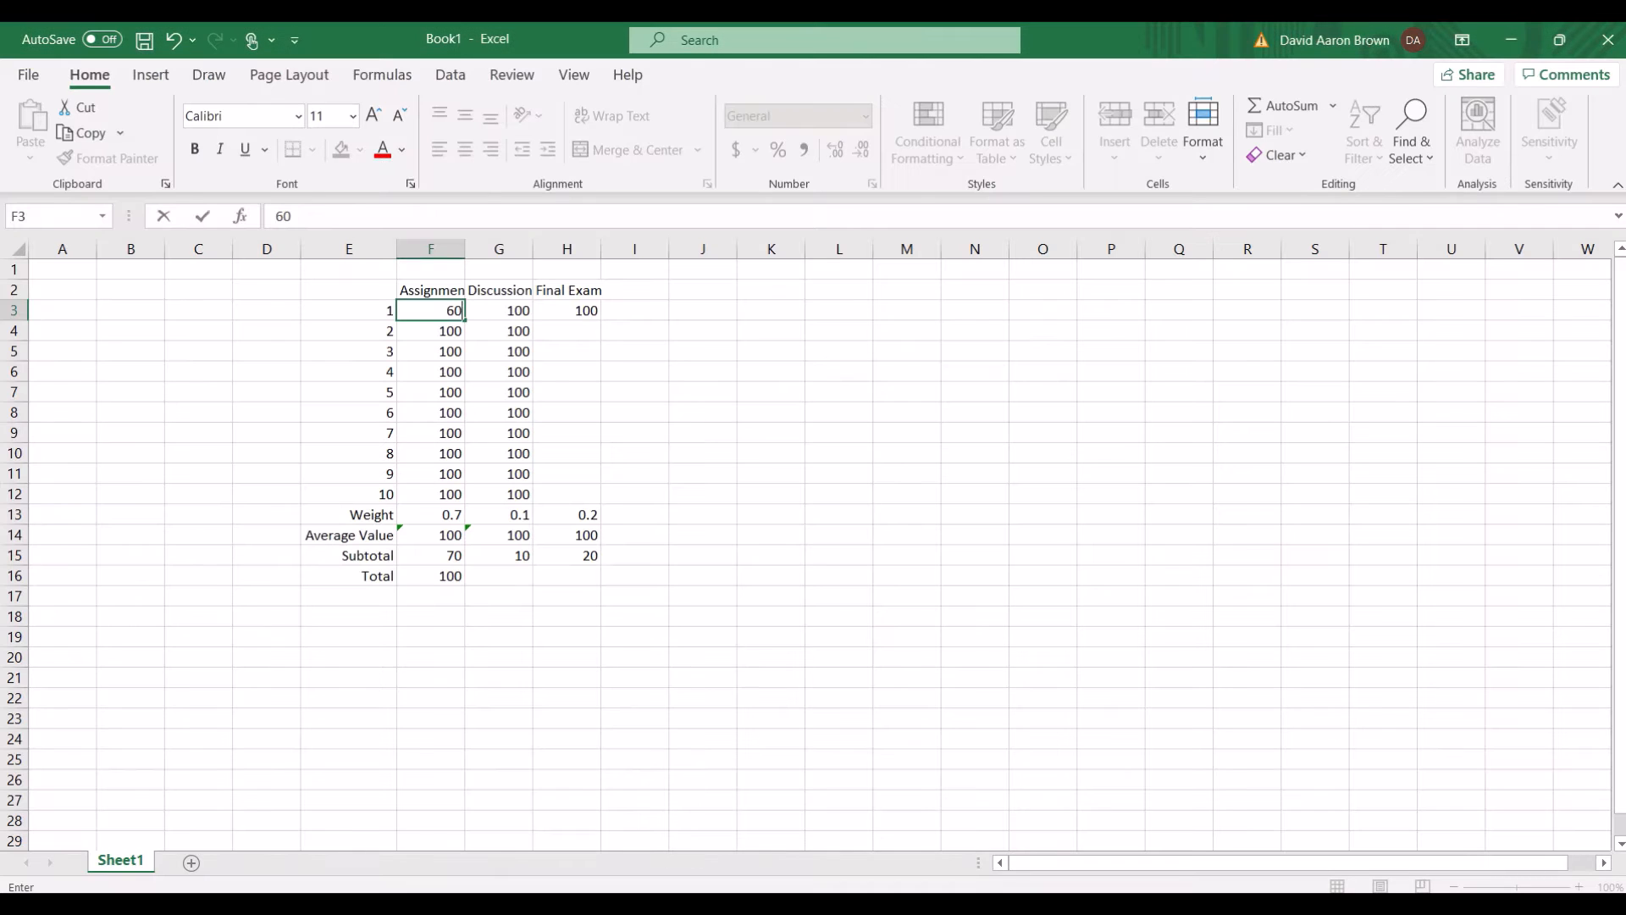
- Set the scores of assignments 2 to 5 in F4:F7 to 72, 85, 55 and 89
click(433, 337)
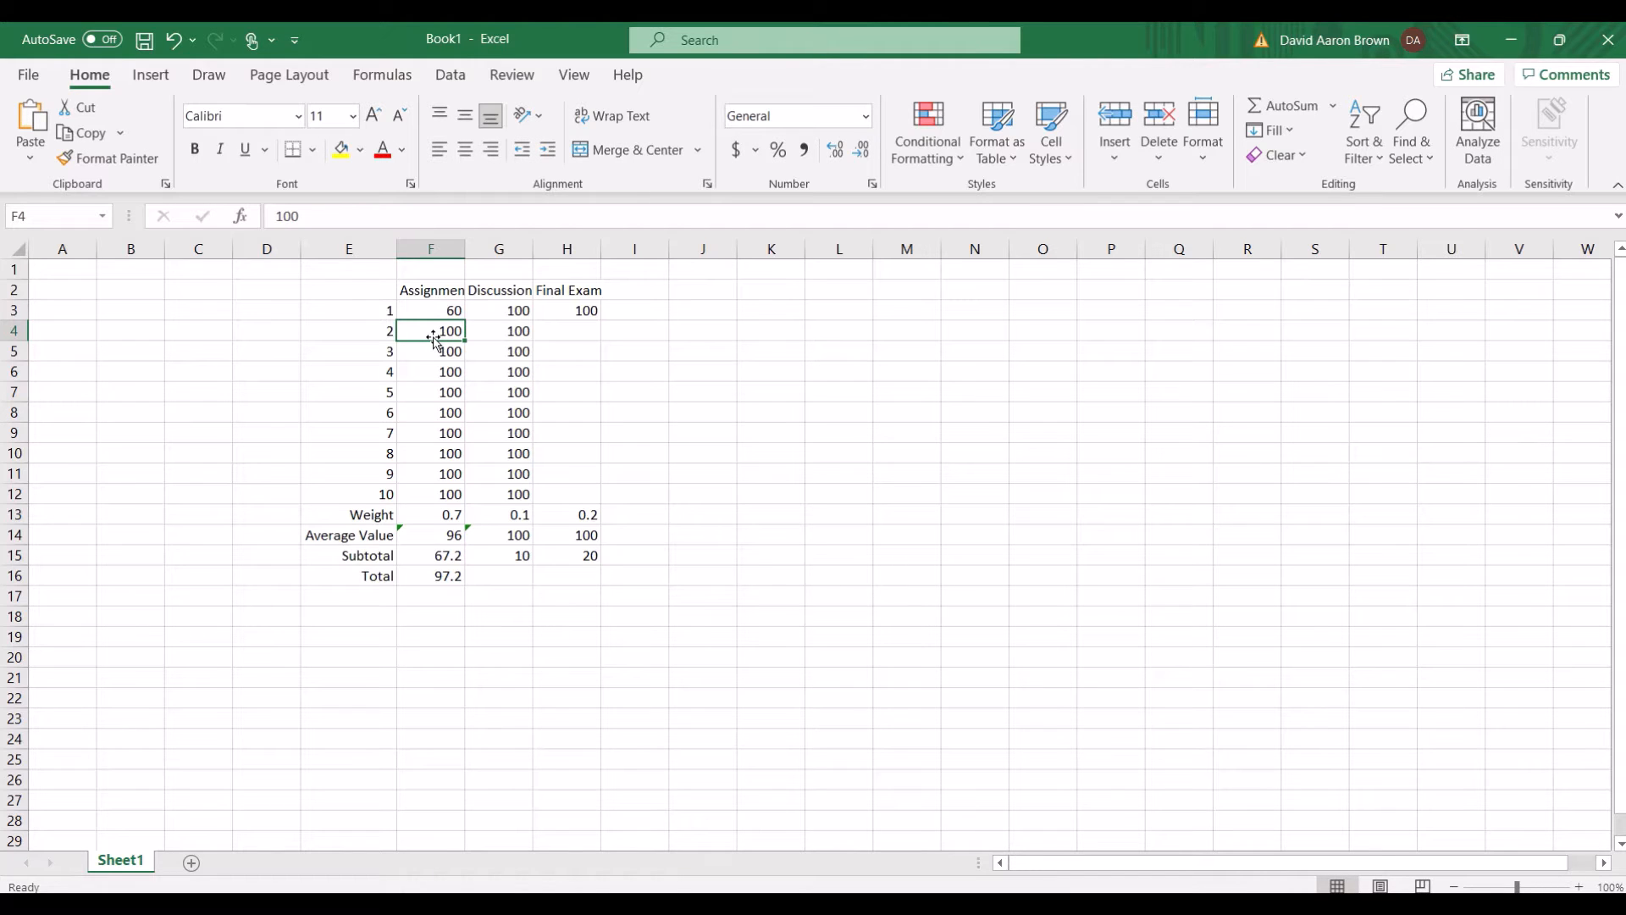
text(72)
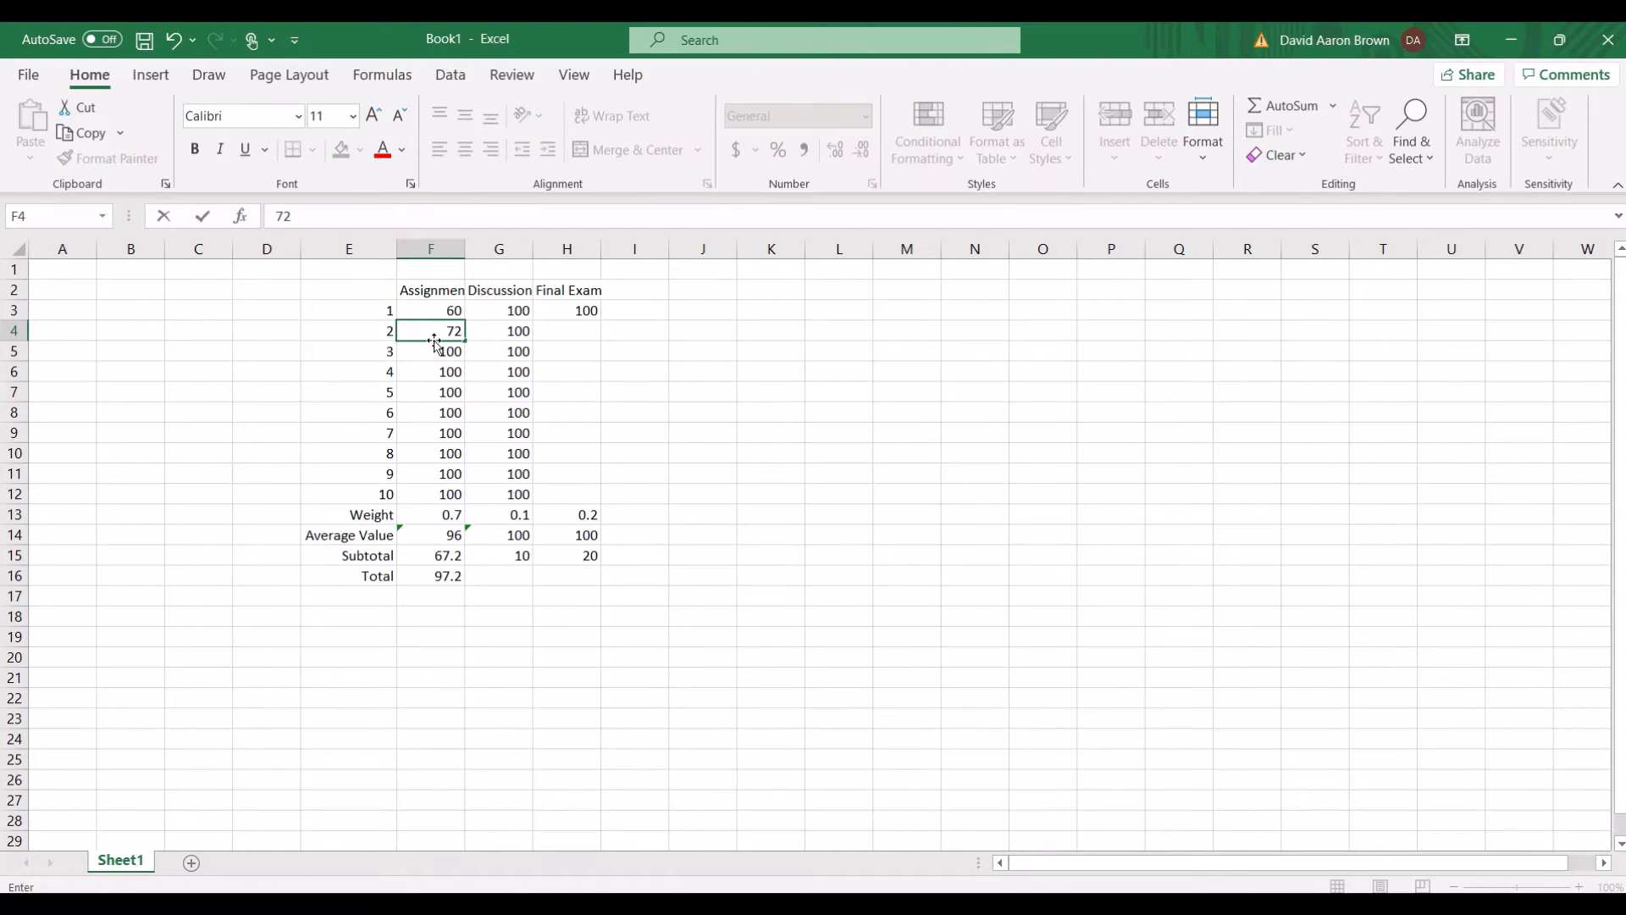
click(433, 346)
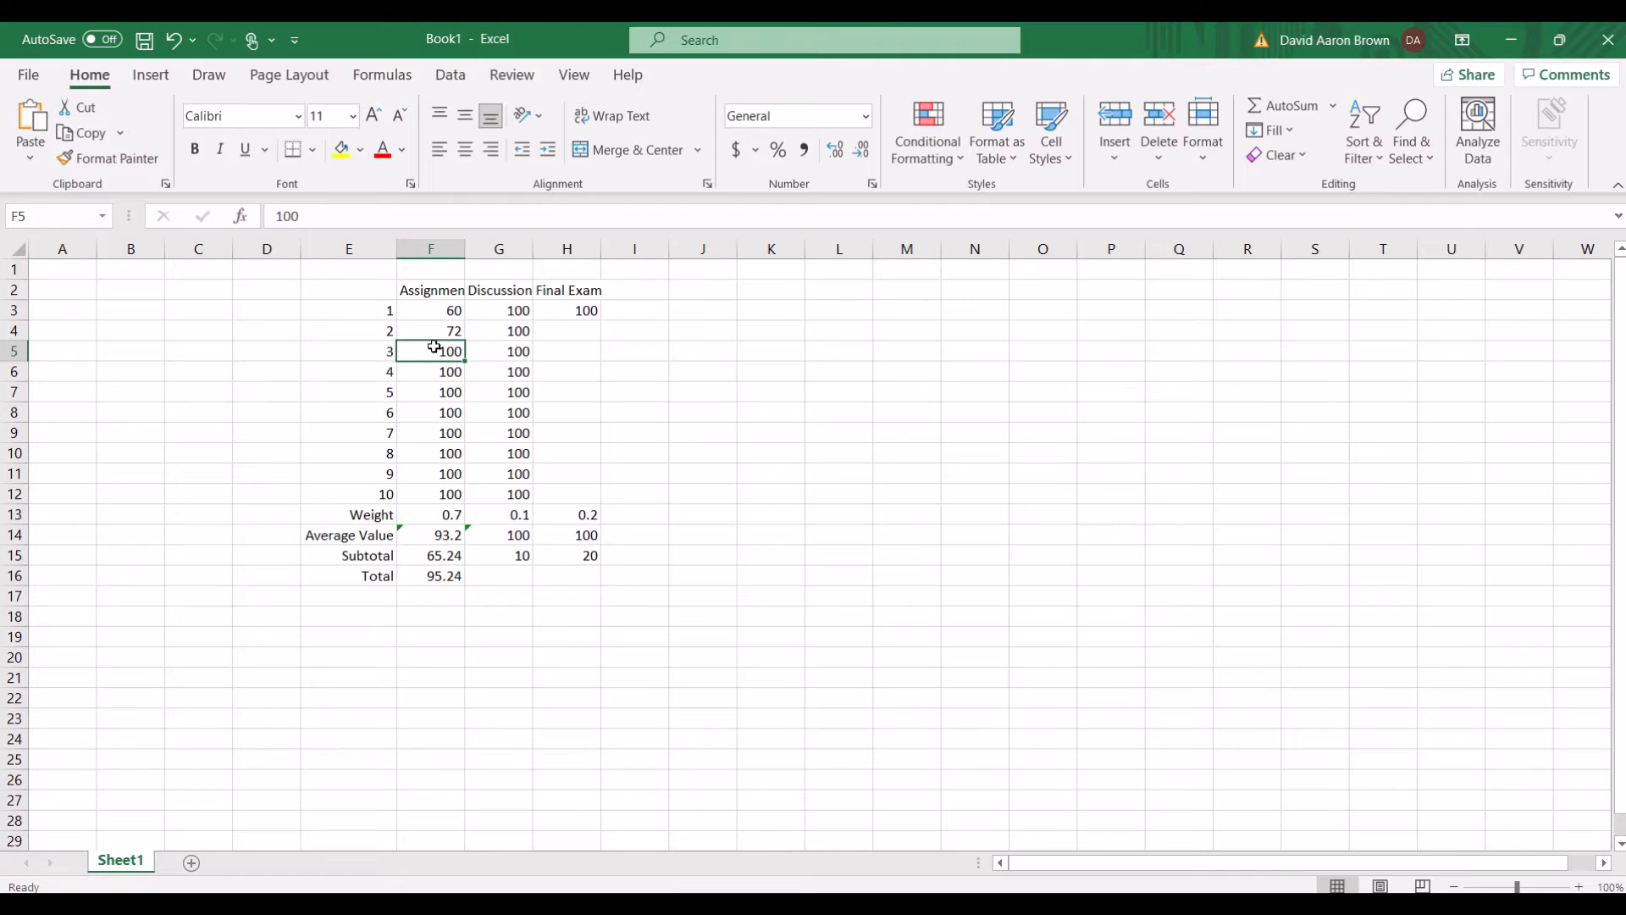
text(85)
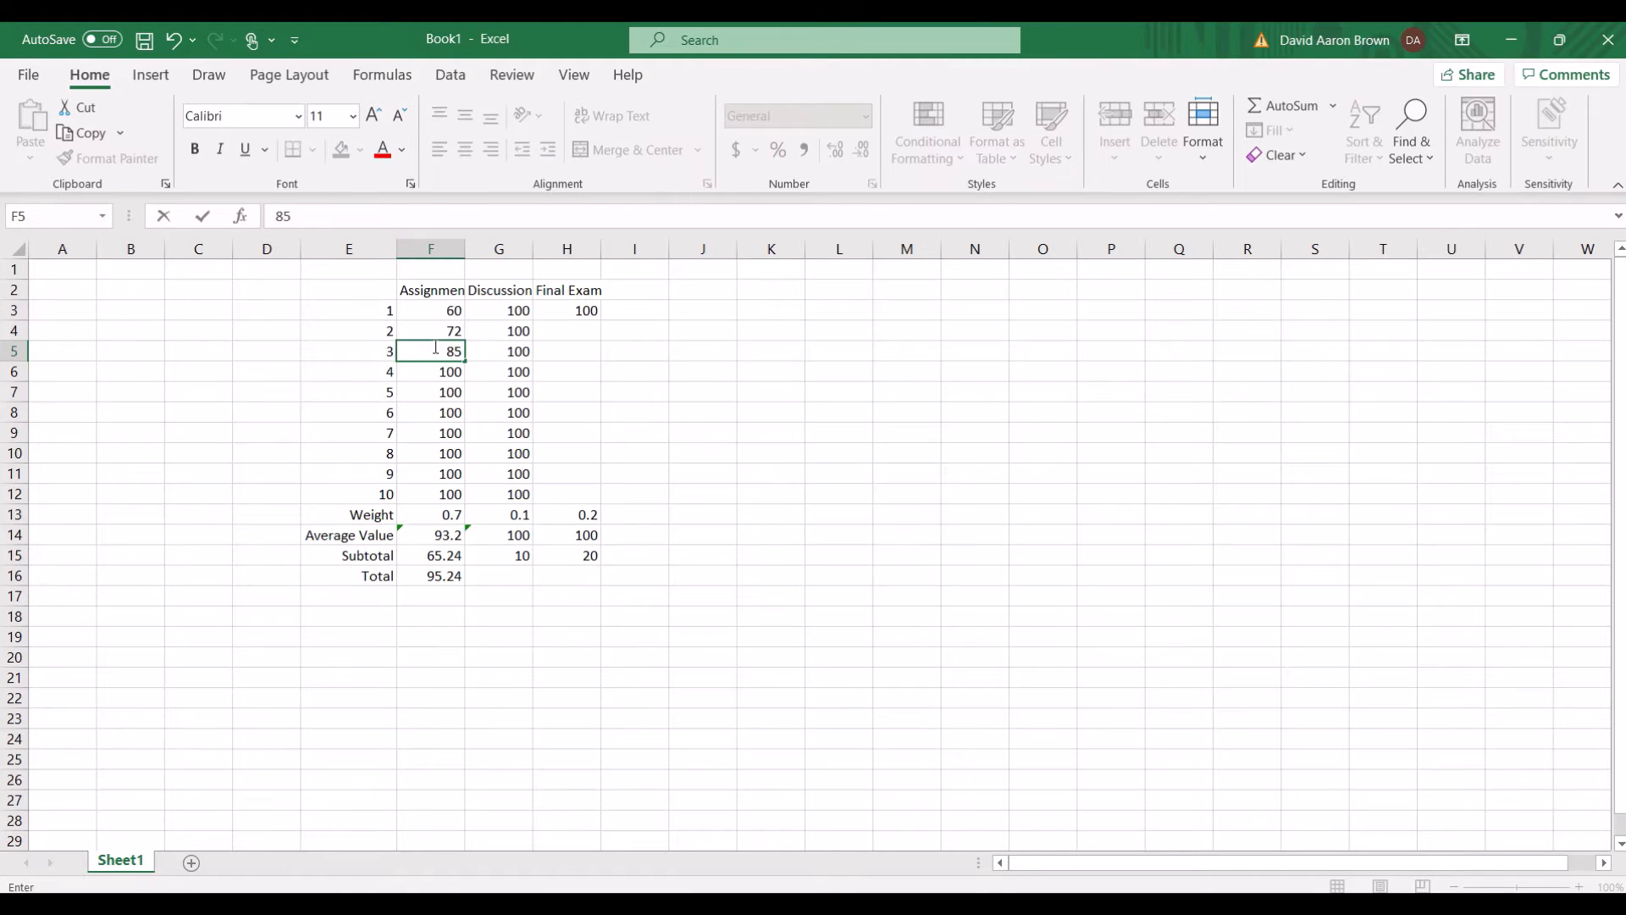
click(441, 372)
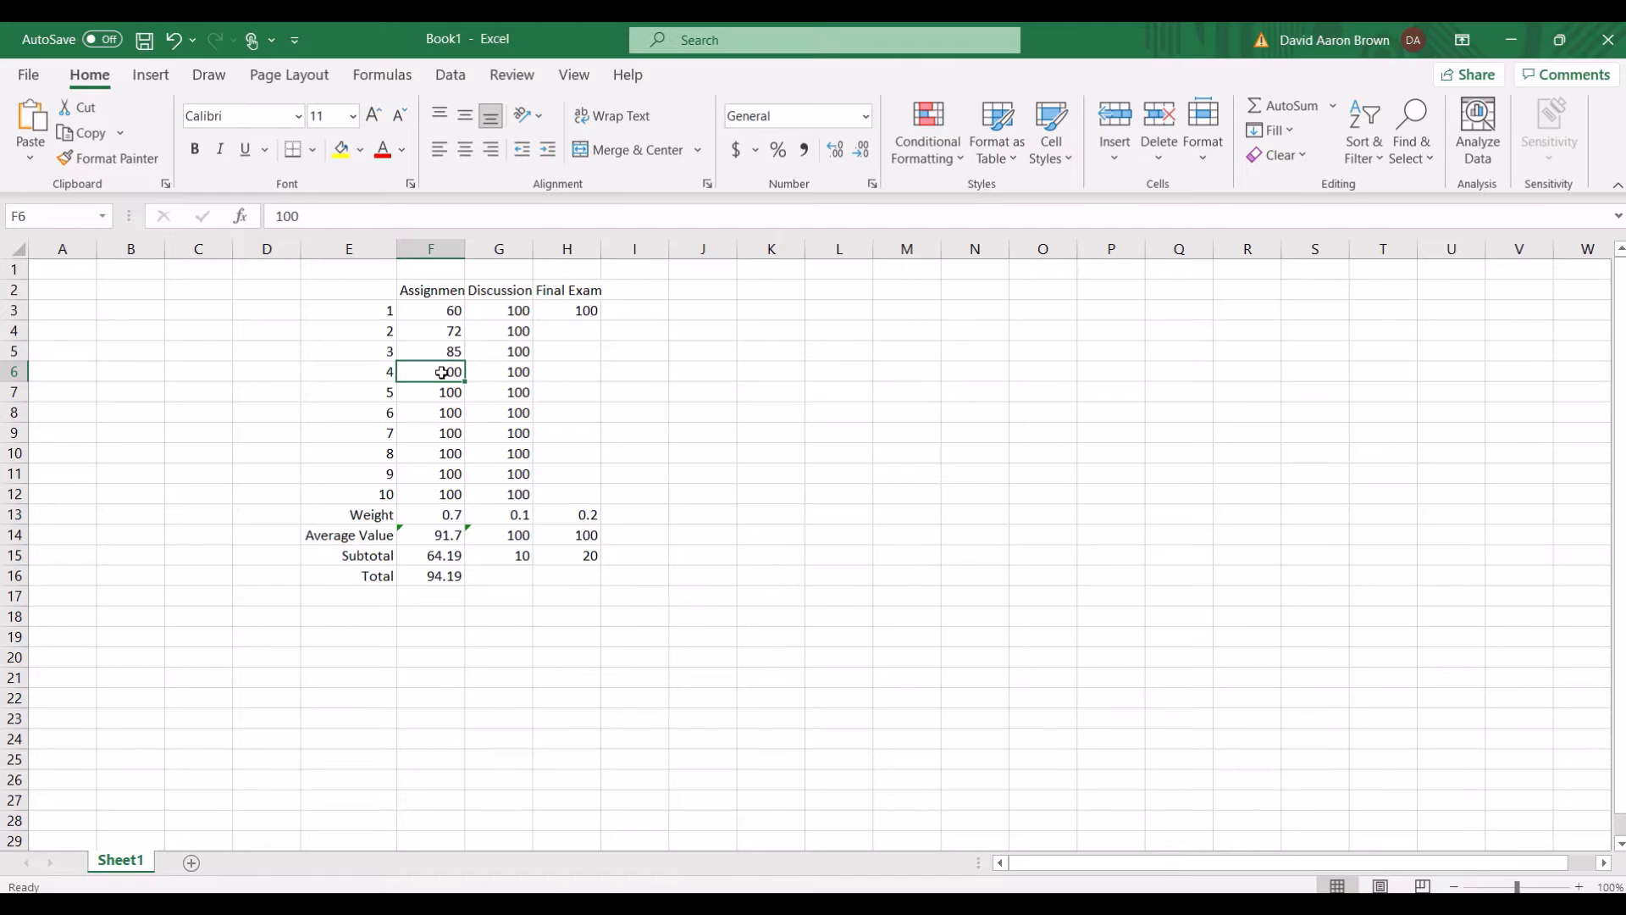
text(55)
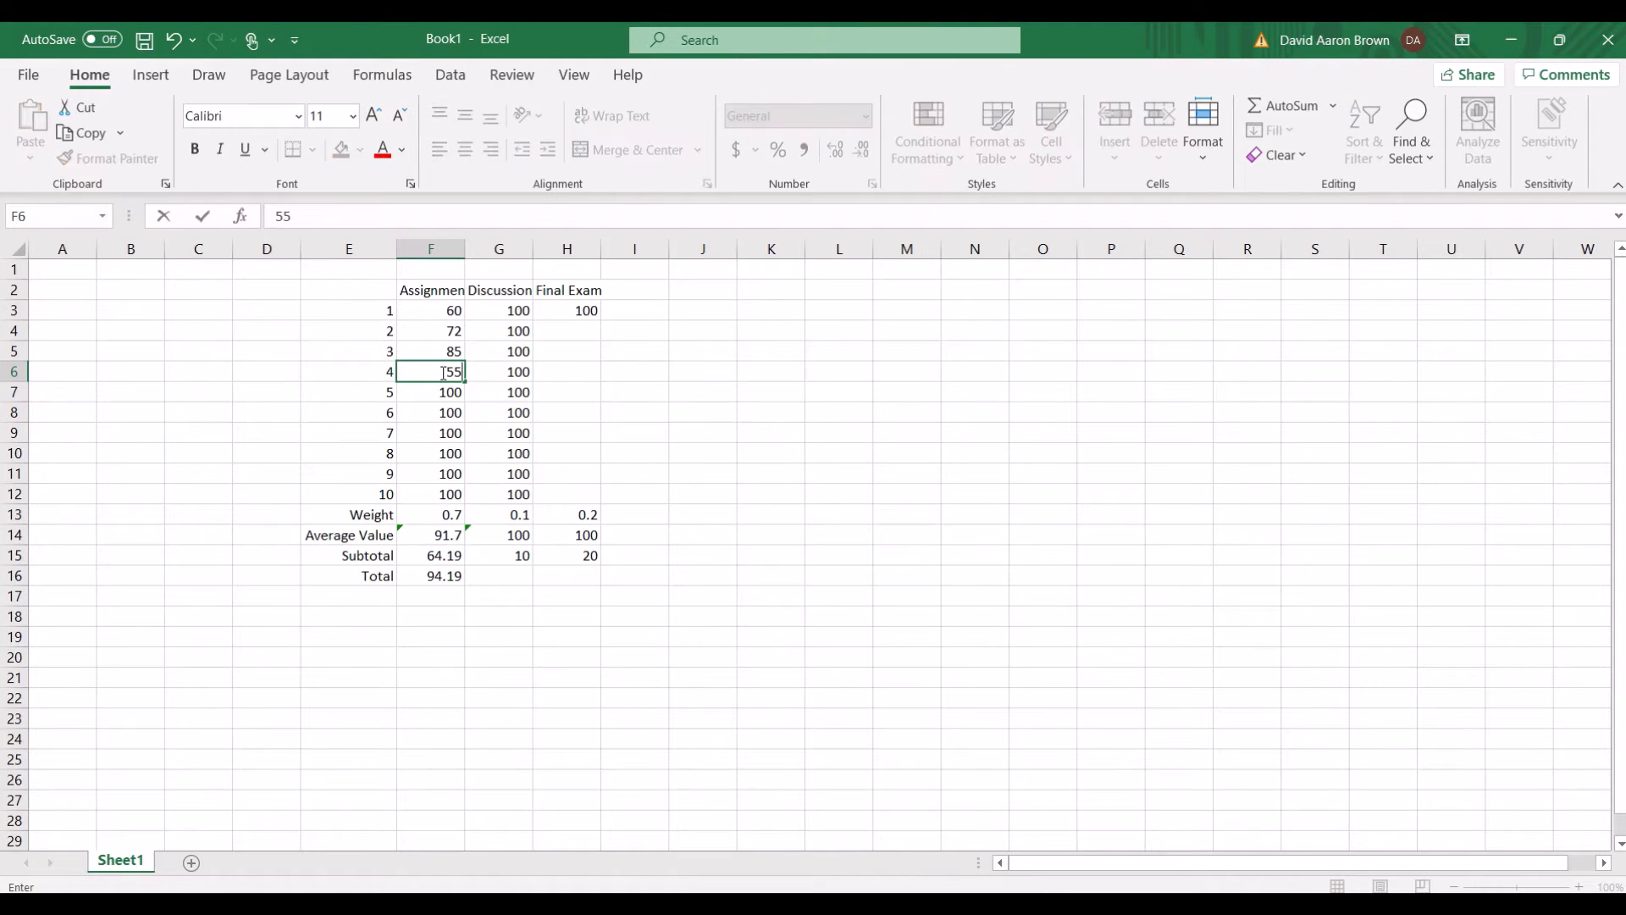
click(442, 387)
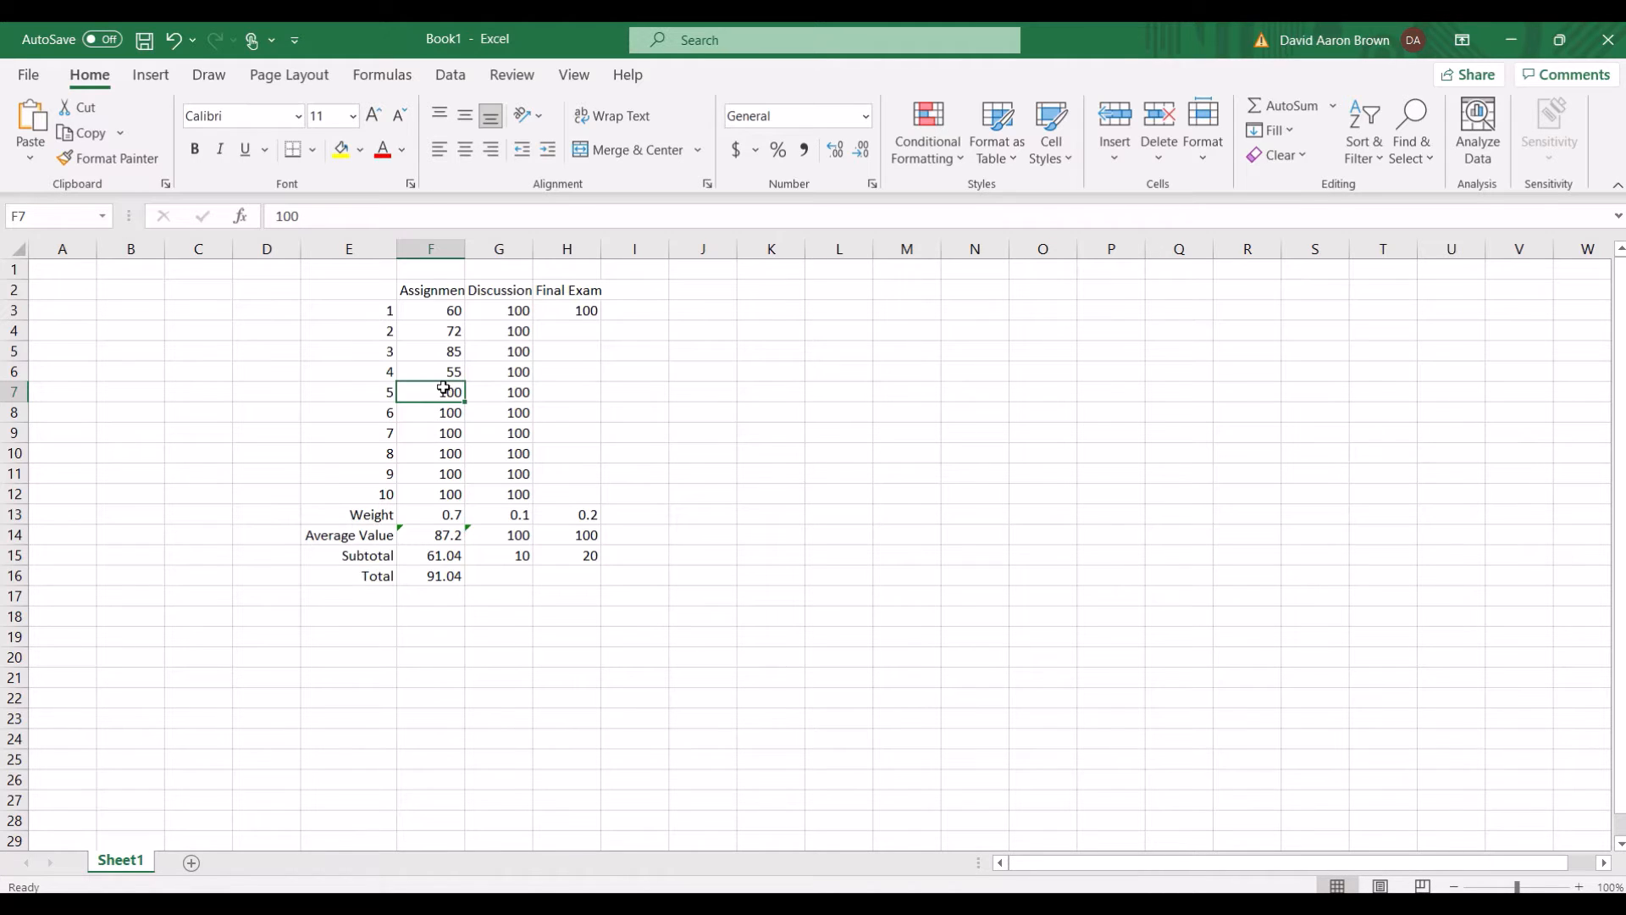
text(89)
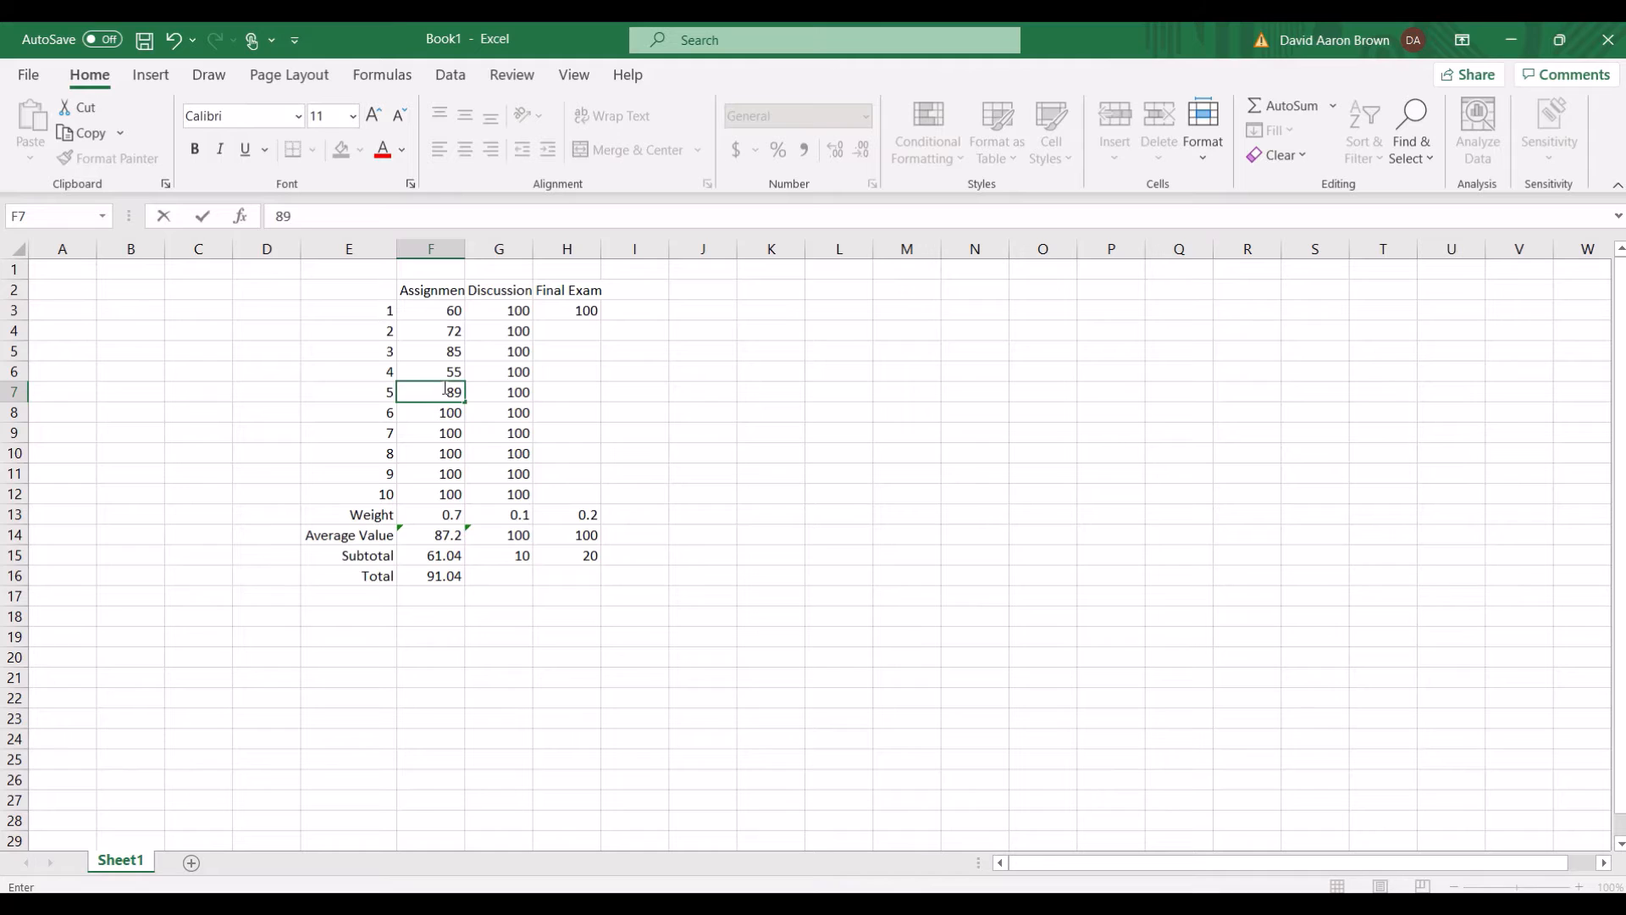
right_click(444, 414)
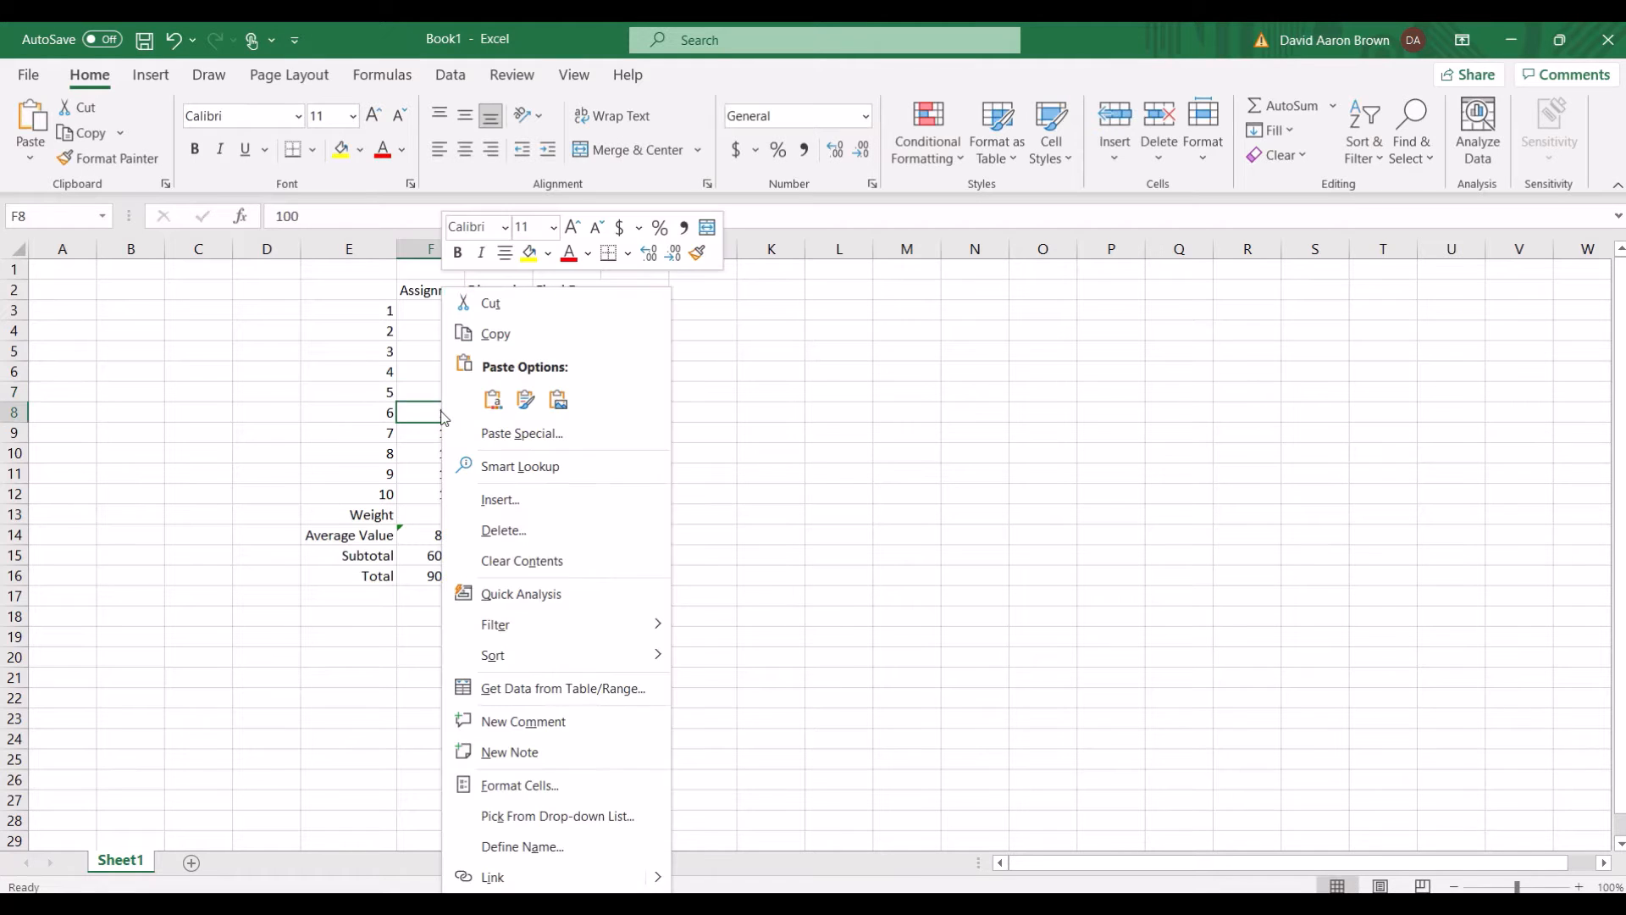
click(430, 412)
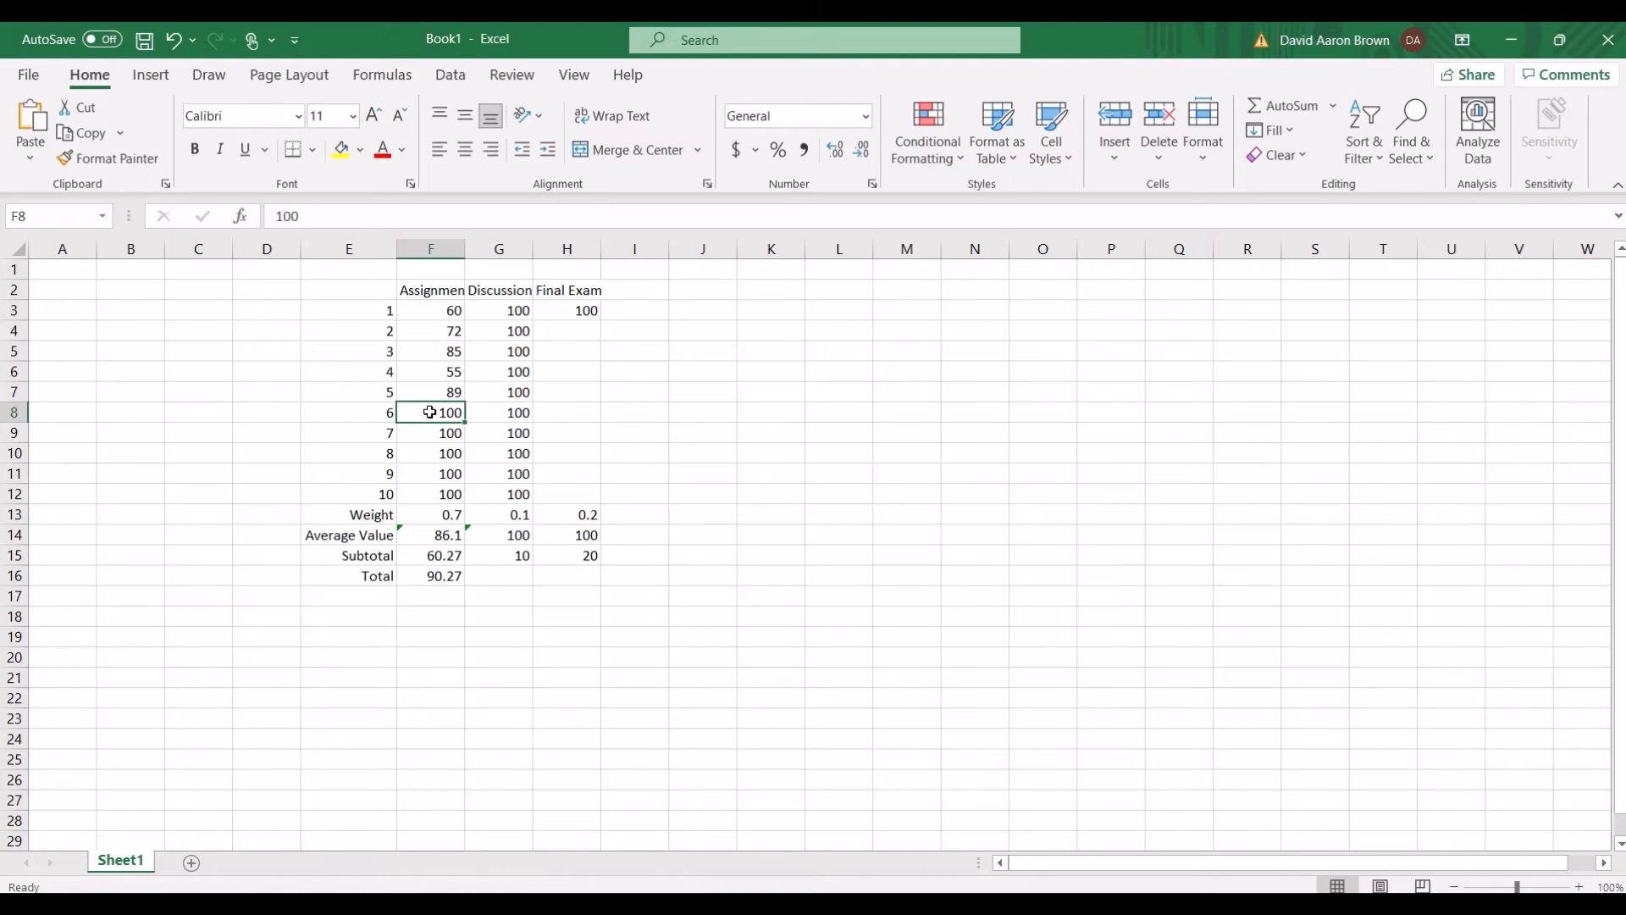
- Set the scores of assignments 6 to 10 in F8:F12 to 0, 65, 80, 75 and 95
text(0)
click(439, 431)
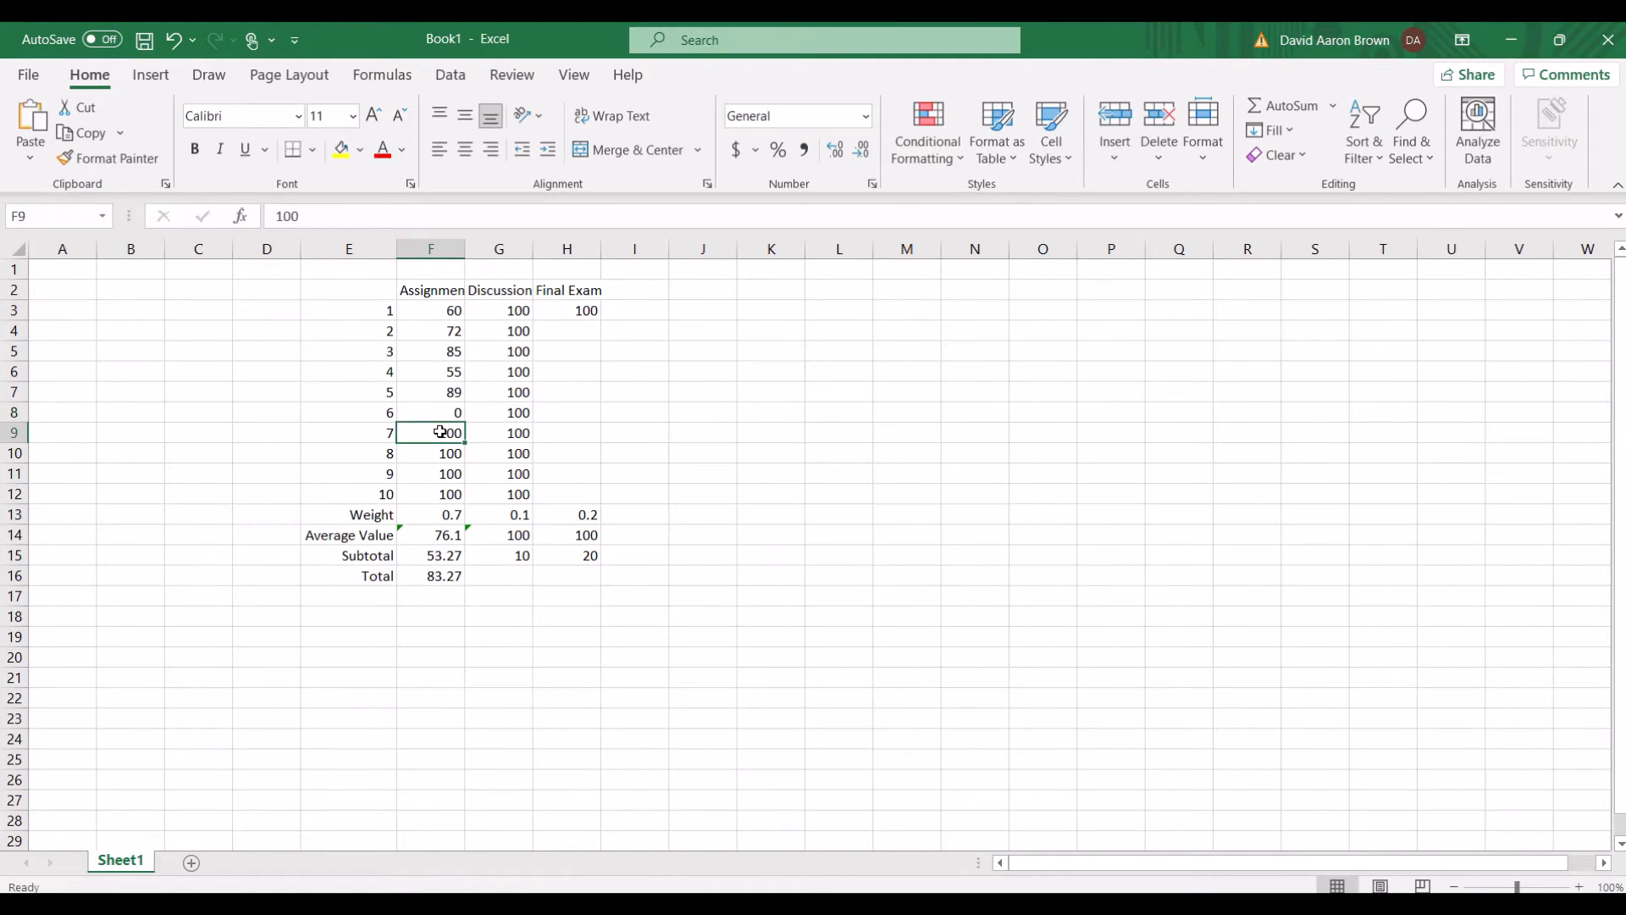
text(65)
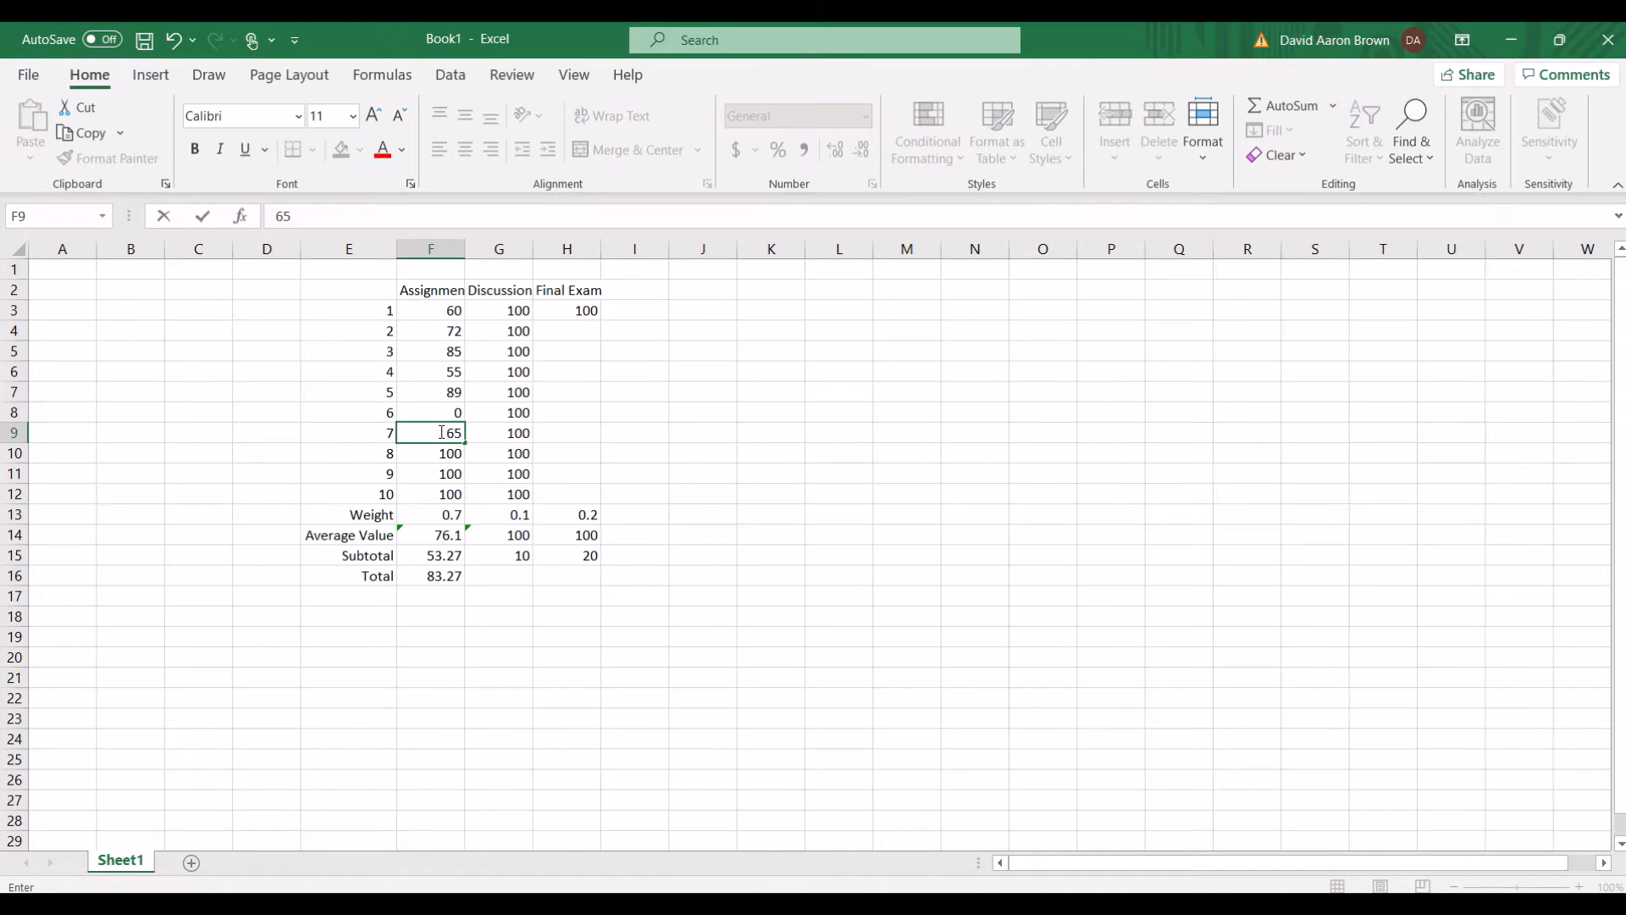
click(449, 455)
text(80)
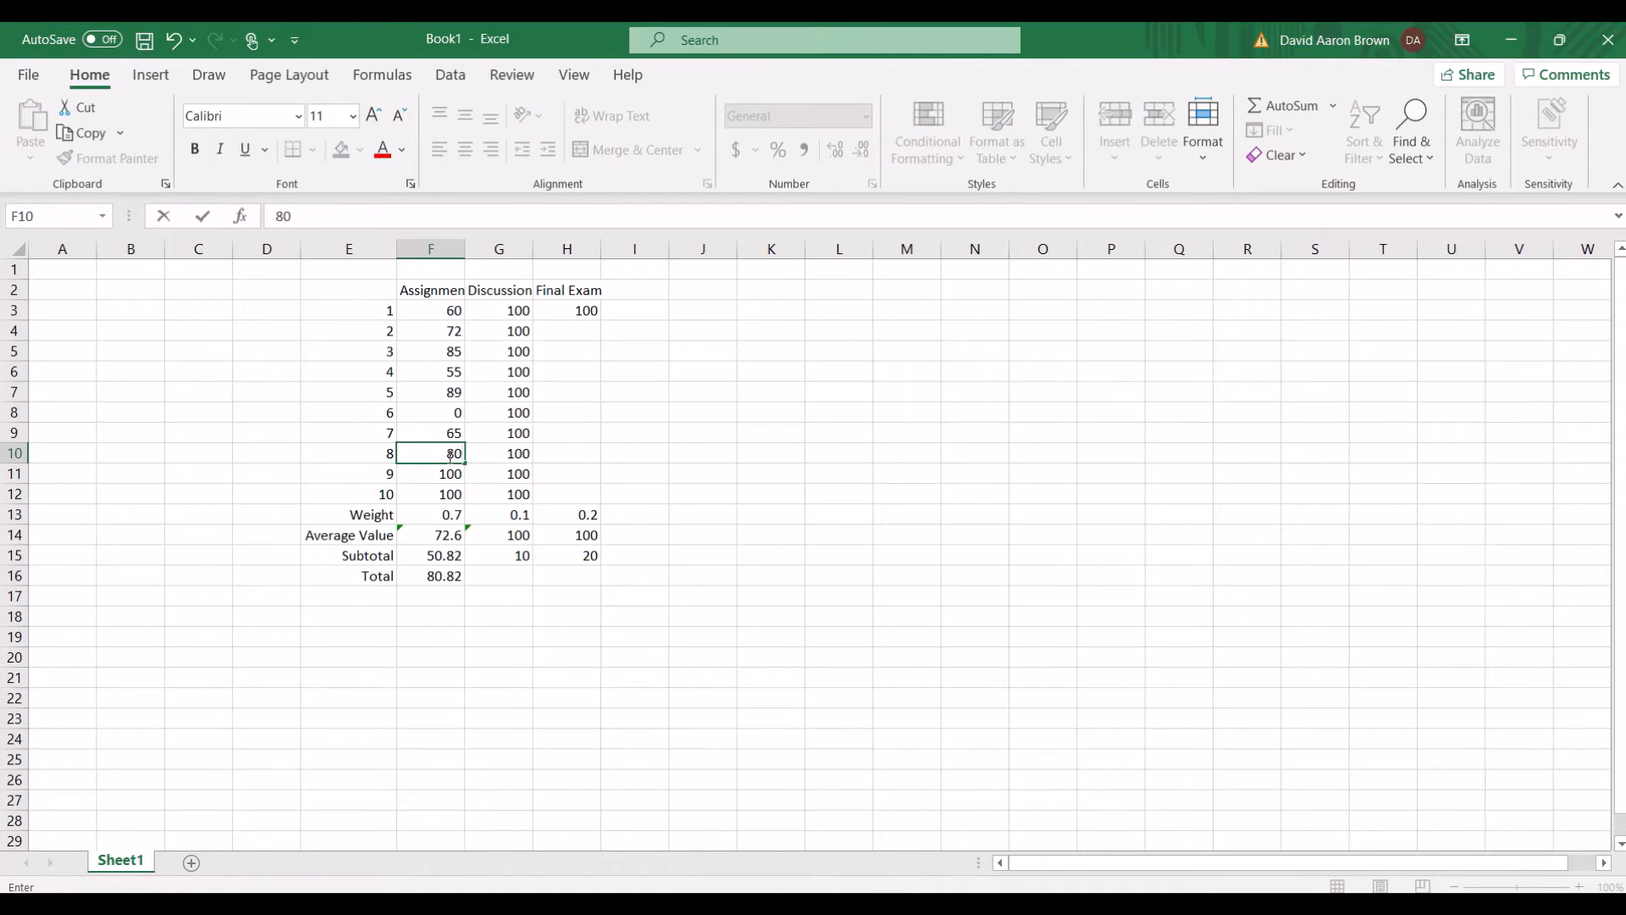
click(441, 488)
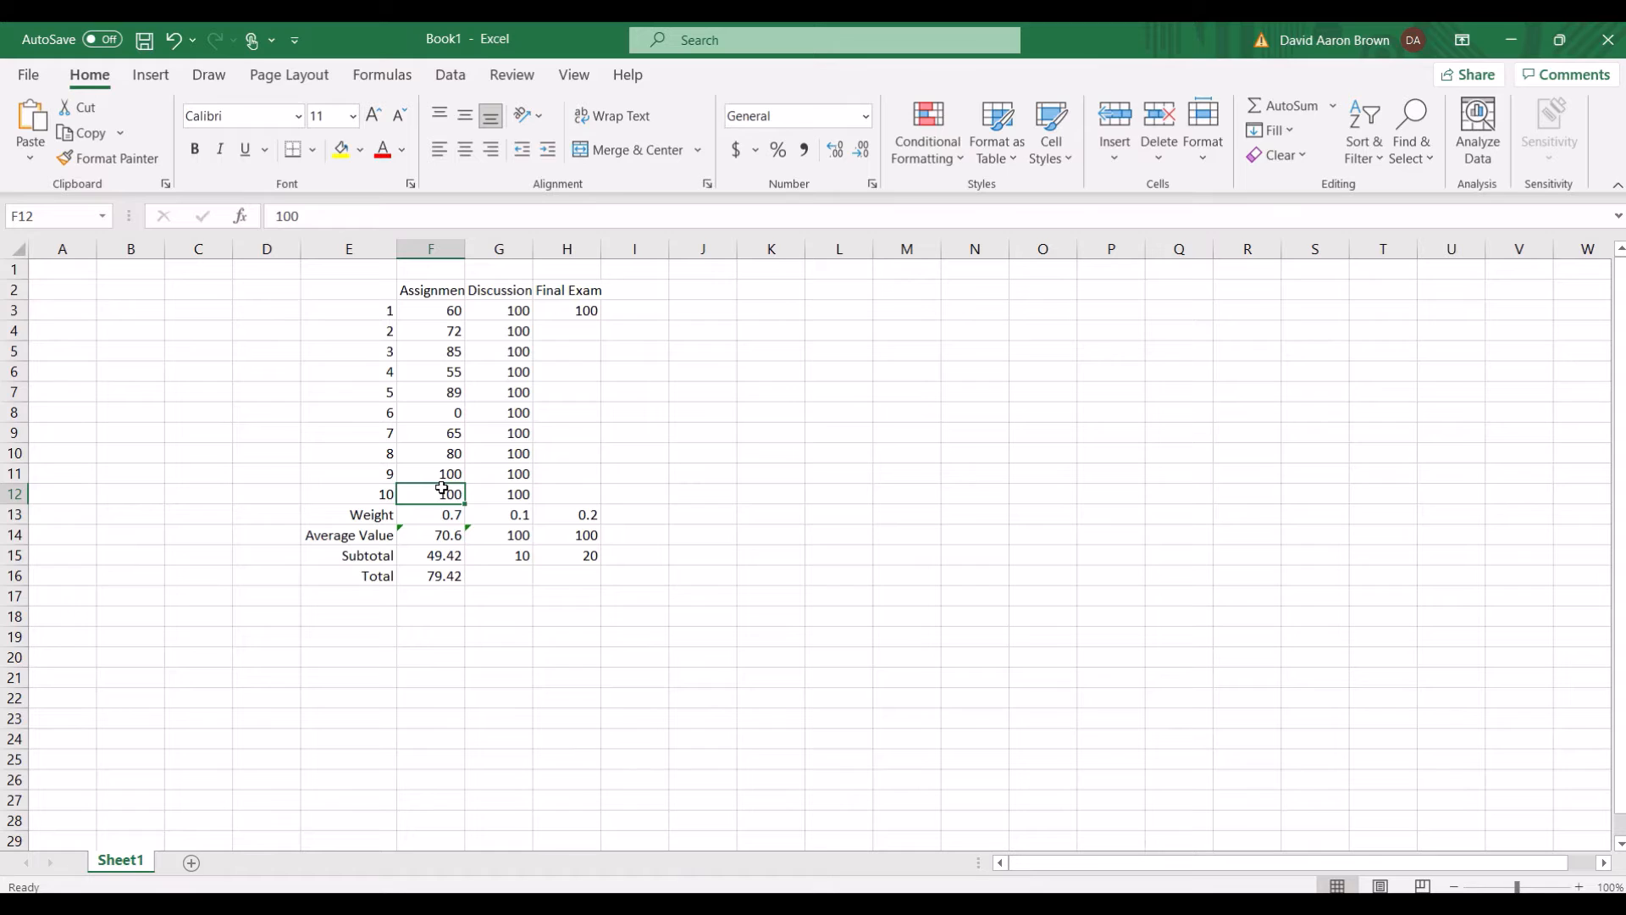
text(95)
click(449, 470)
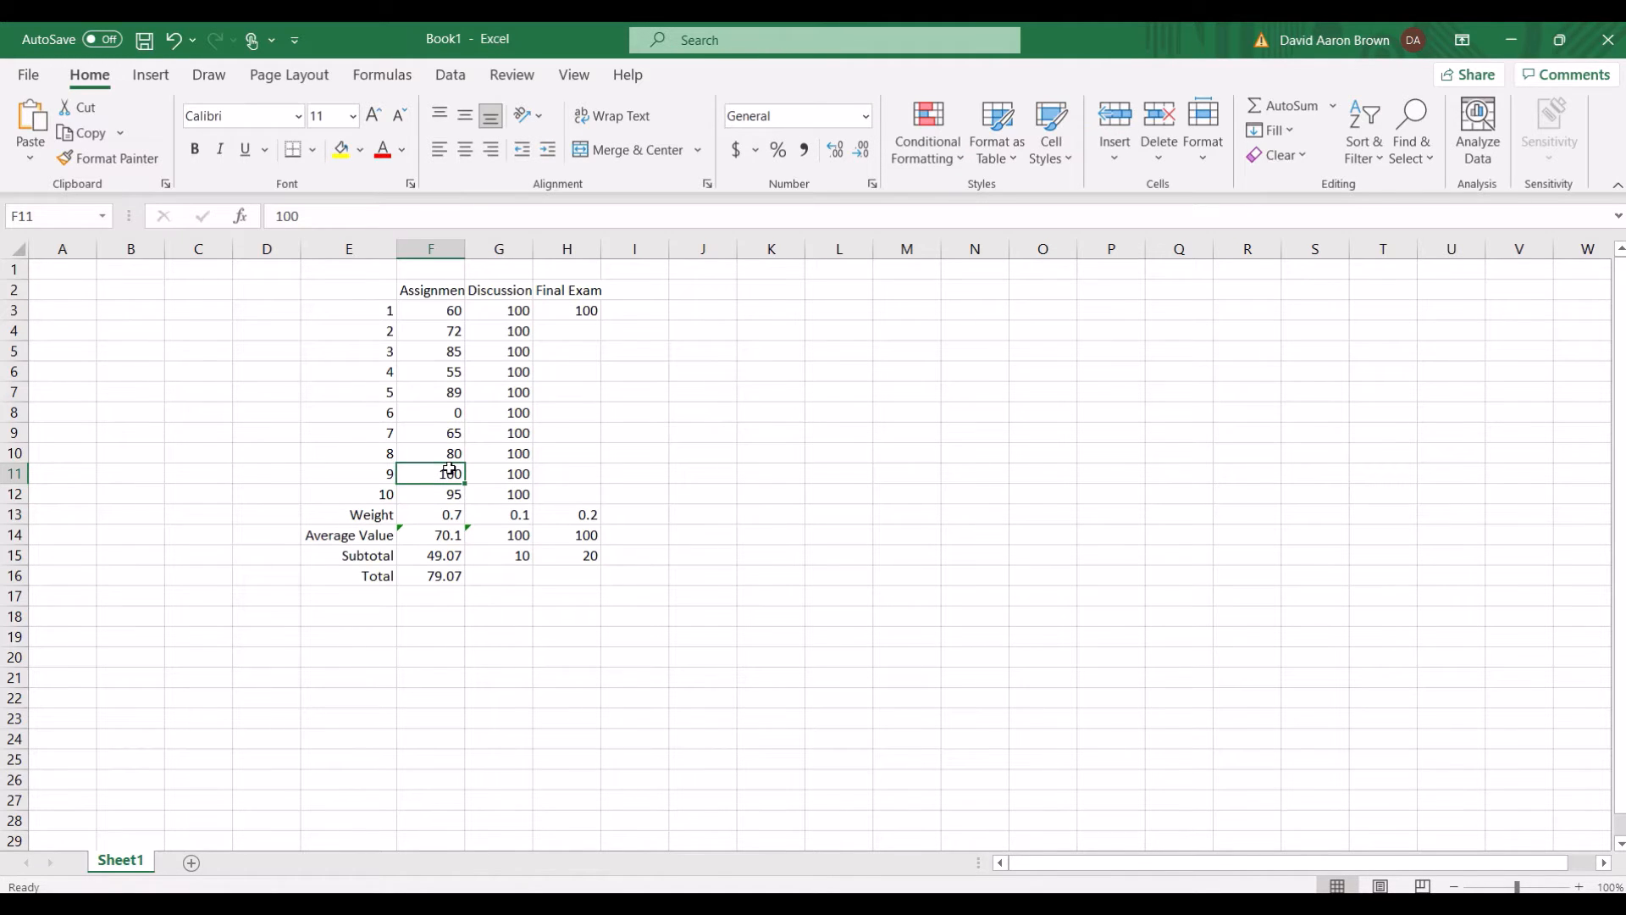
text(75)
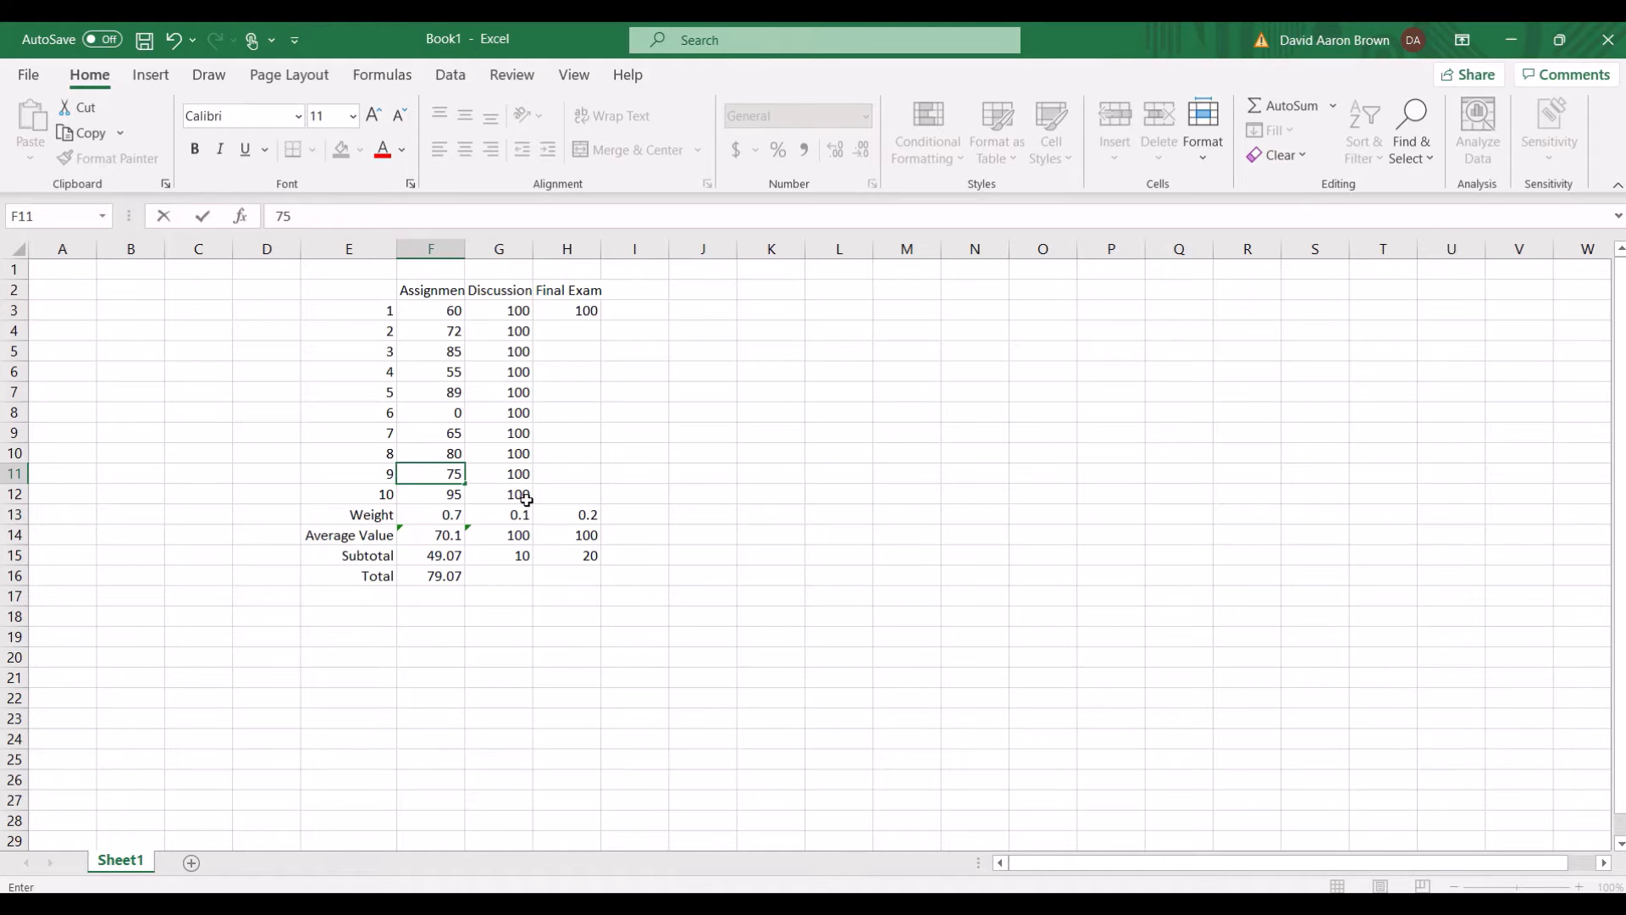
- Fill all ten discussion scores in G3:G12 with 90 and check the grading scale in the browser's course syllabus
click(518, 452)
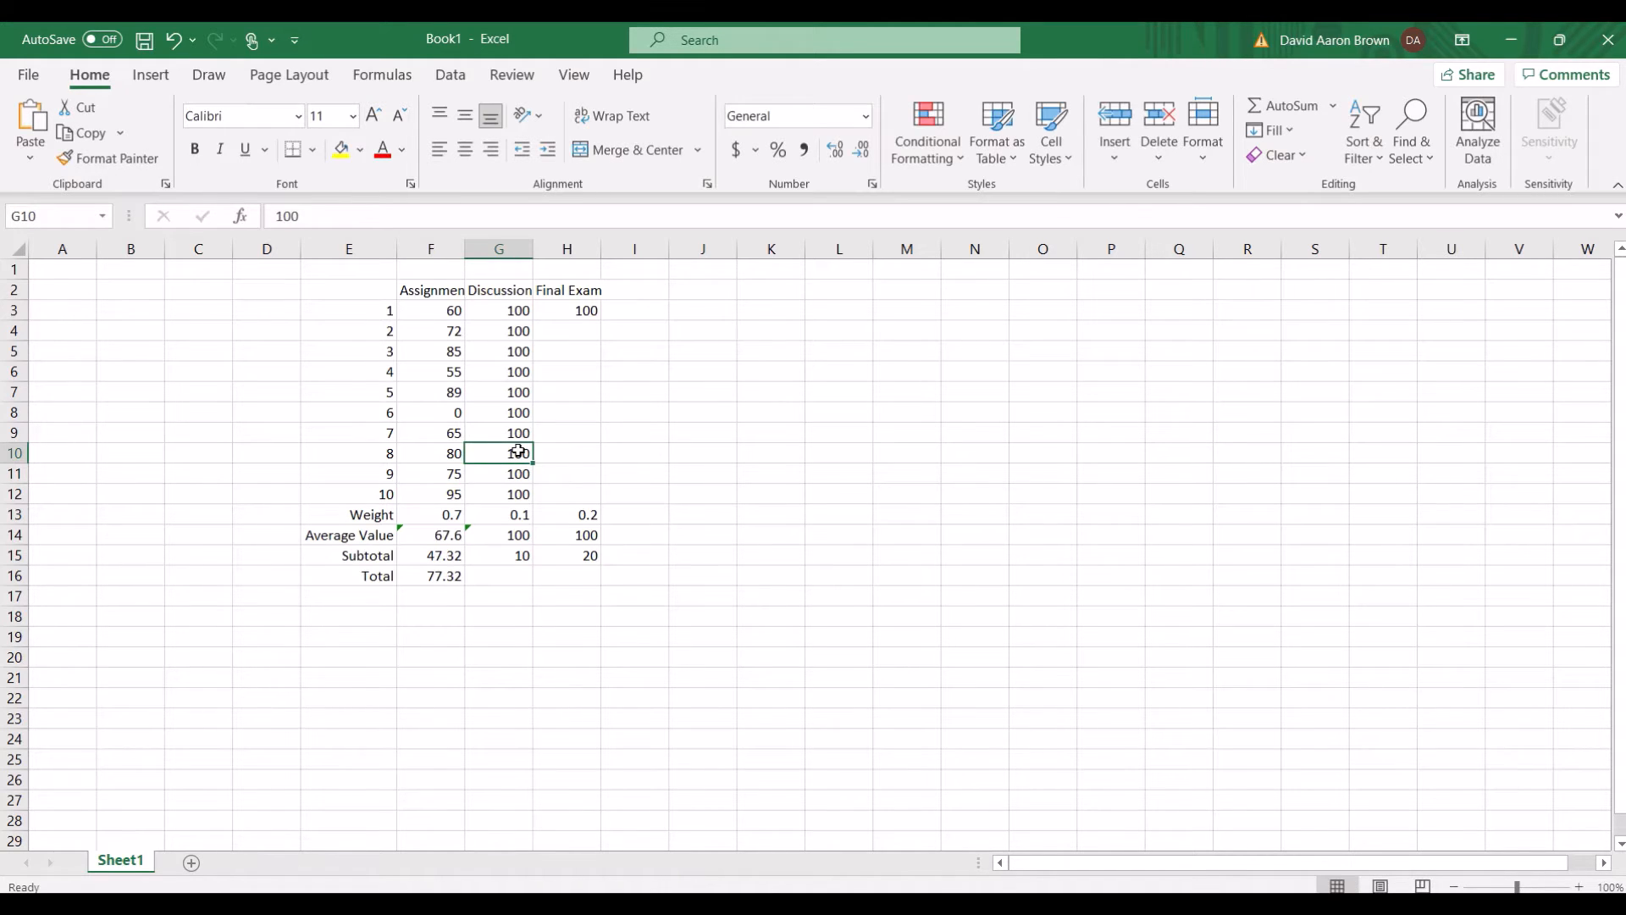
click(520, 315)
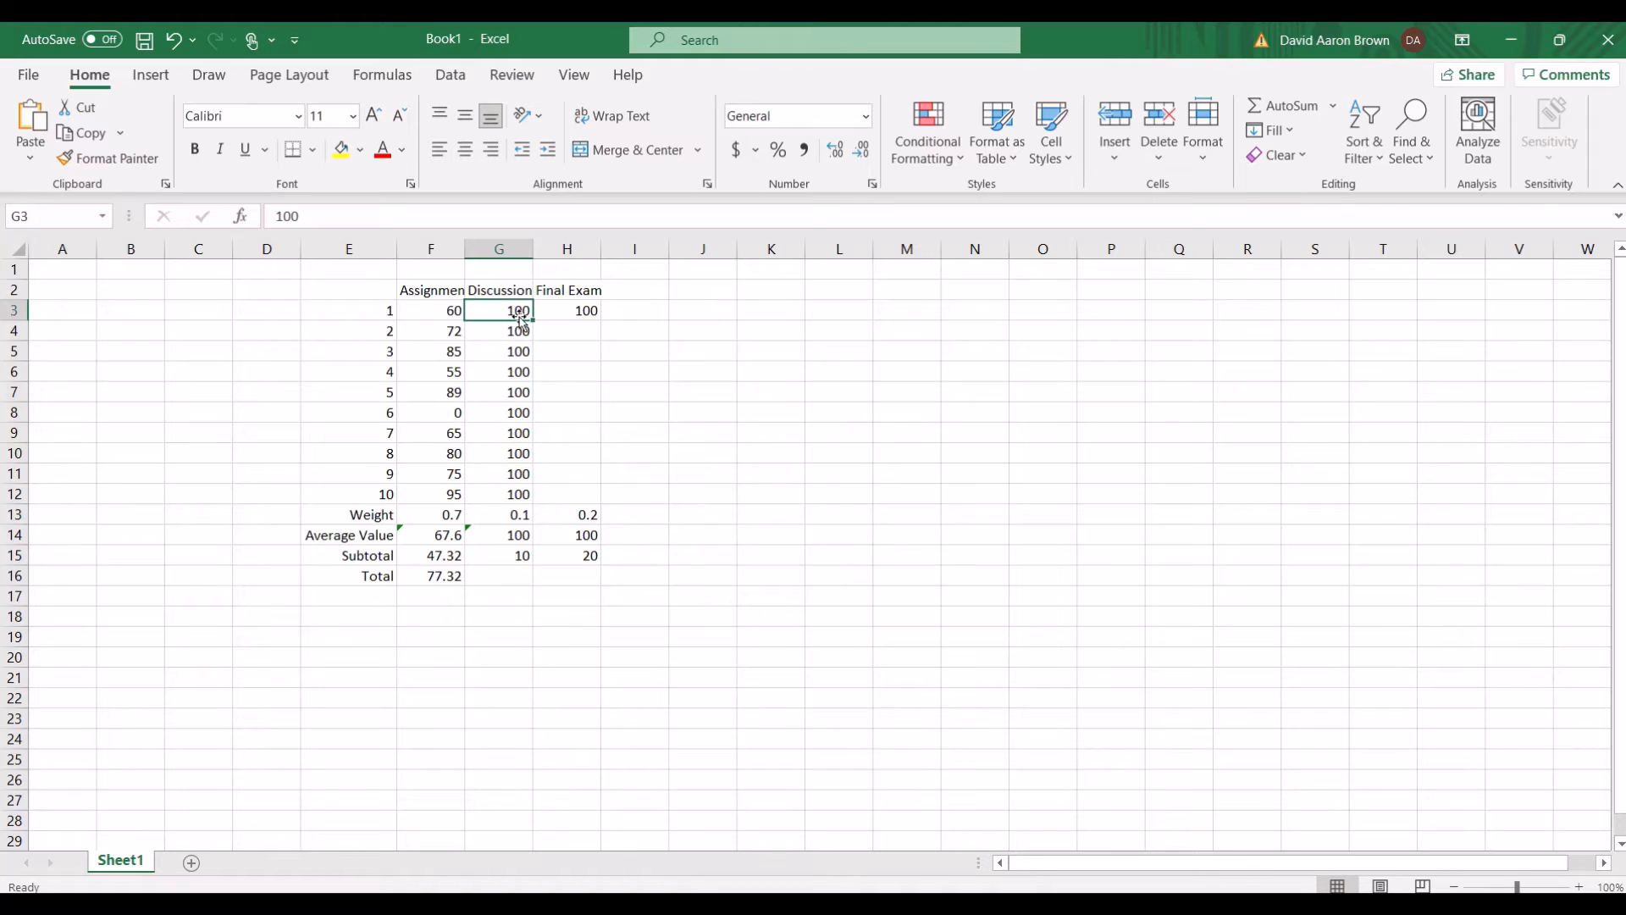
text(90)
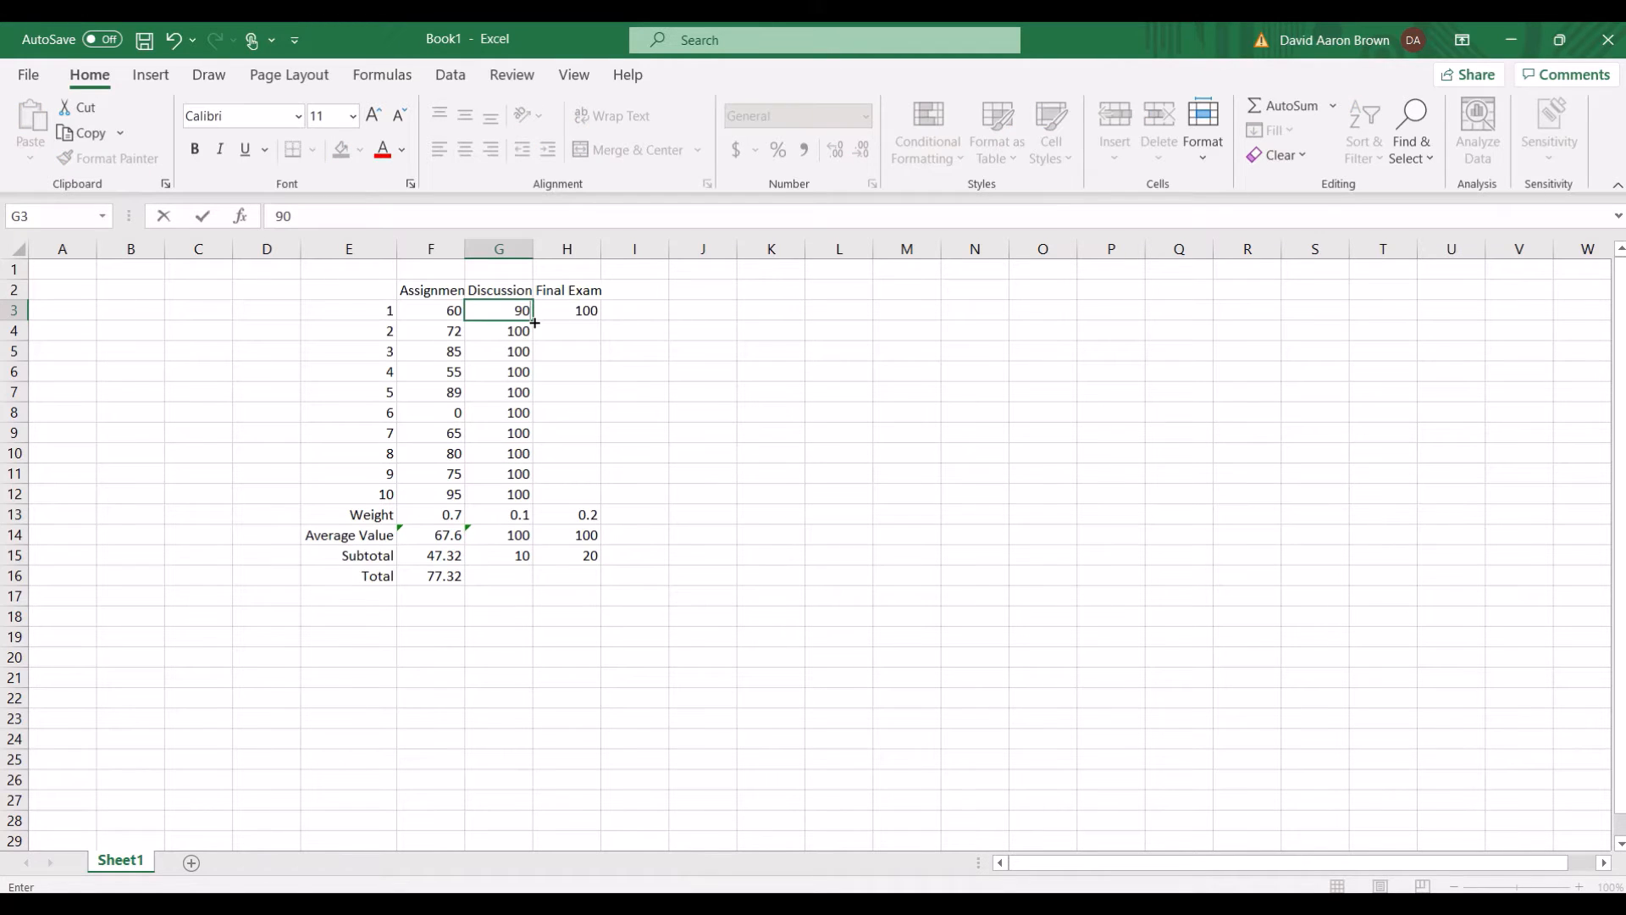
drag(535, 321, 506, 503)
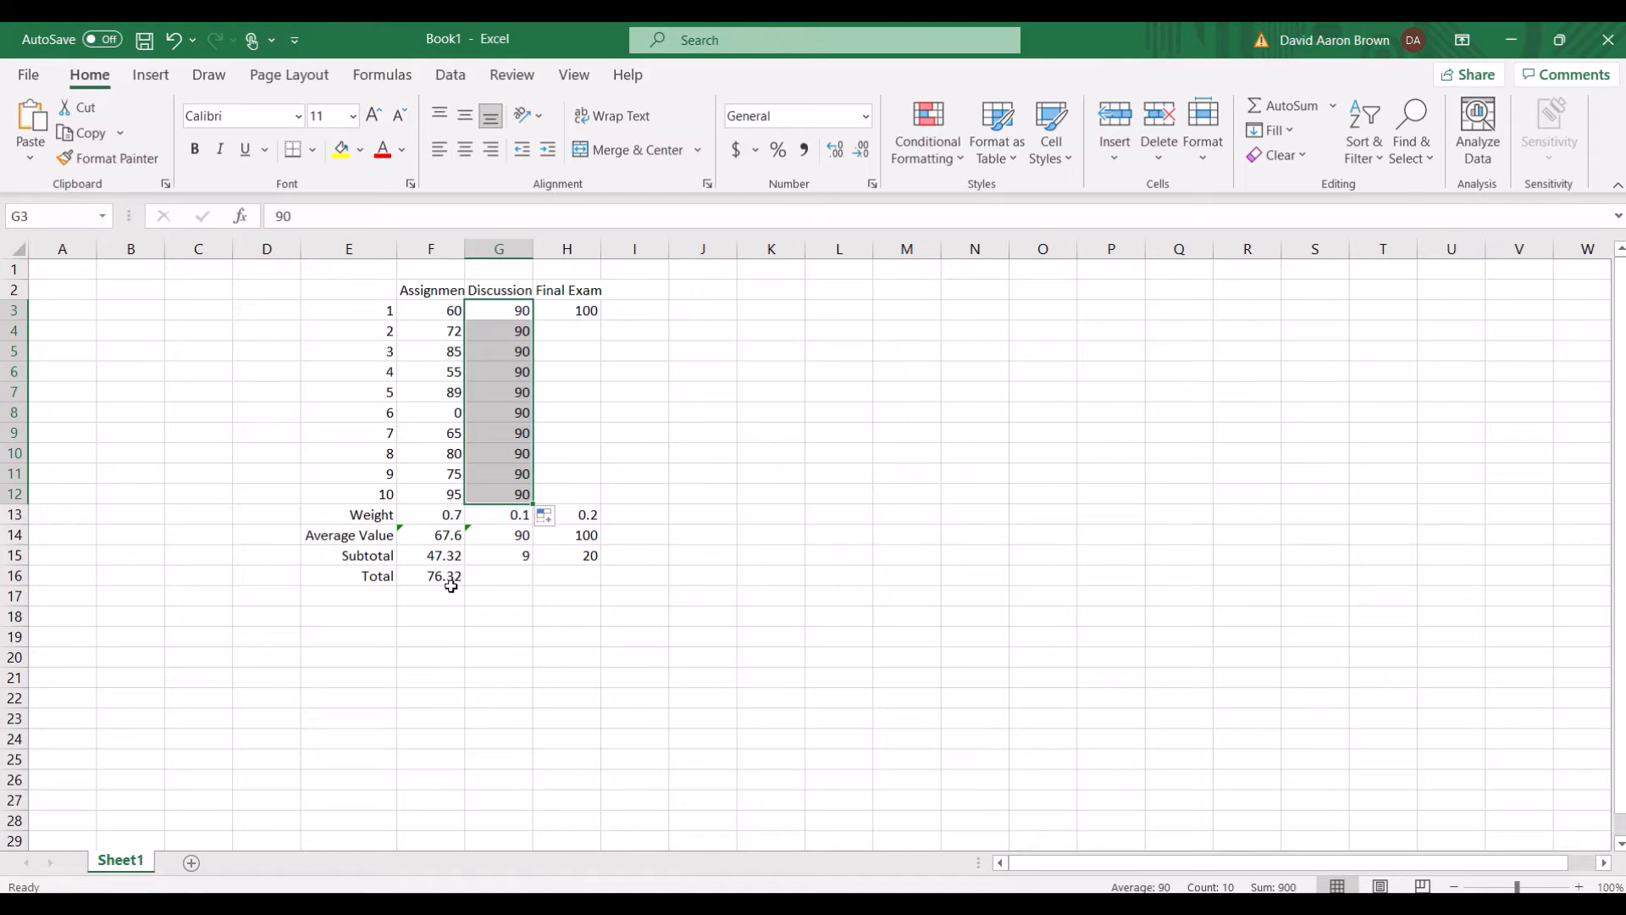
mouse_move(969, 889)
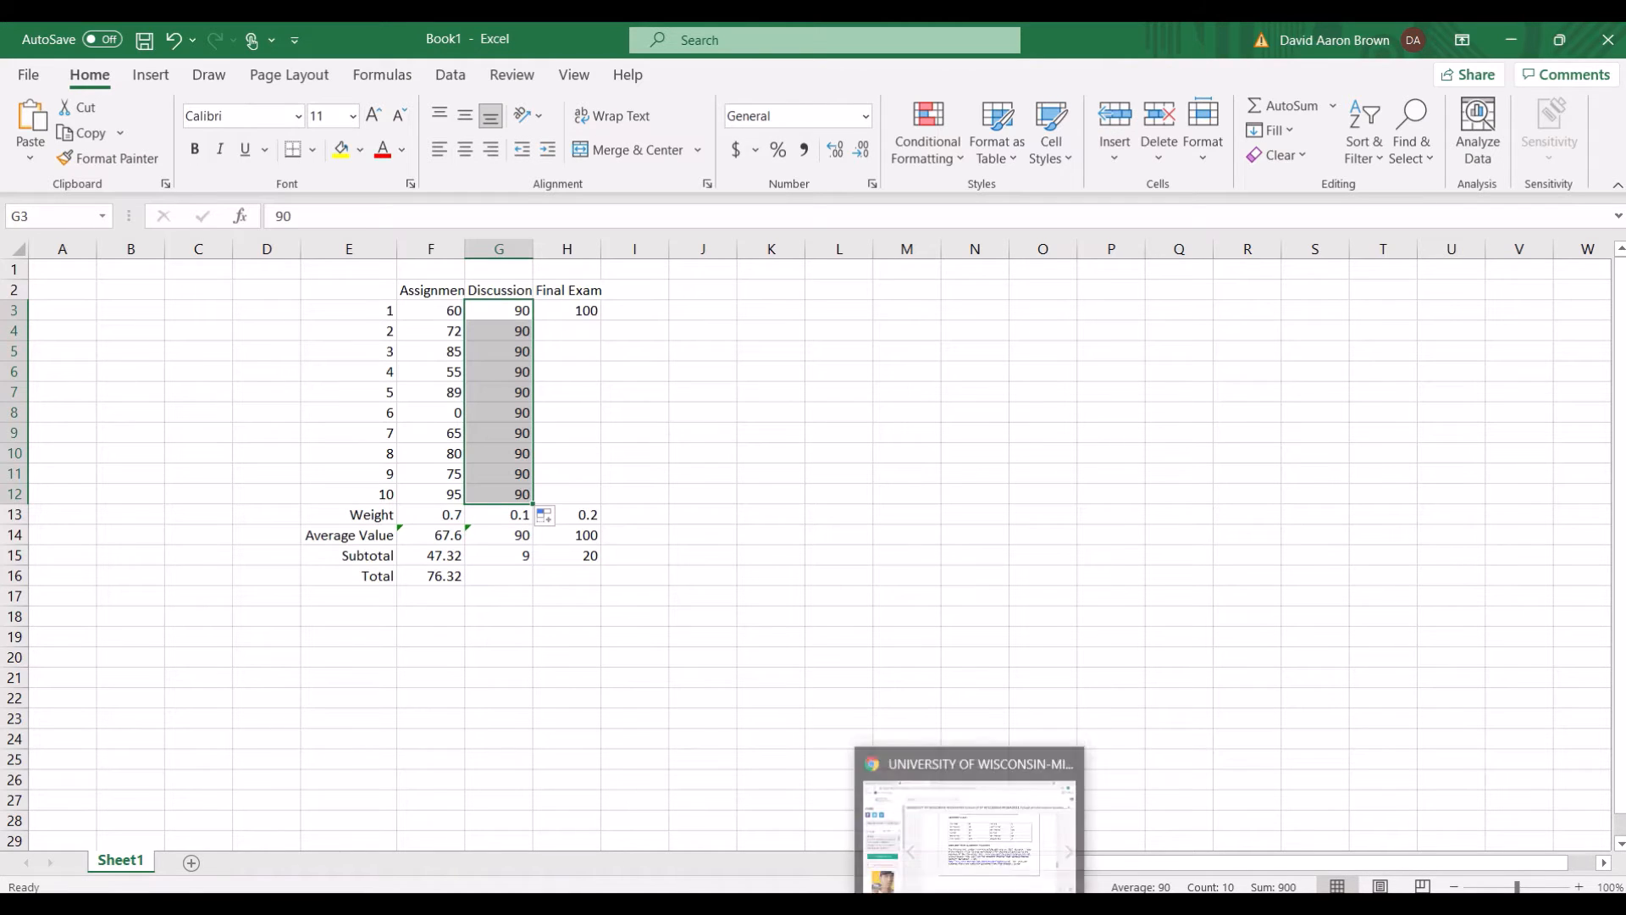
click(970, 822)
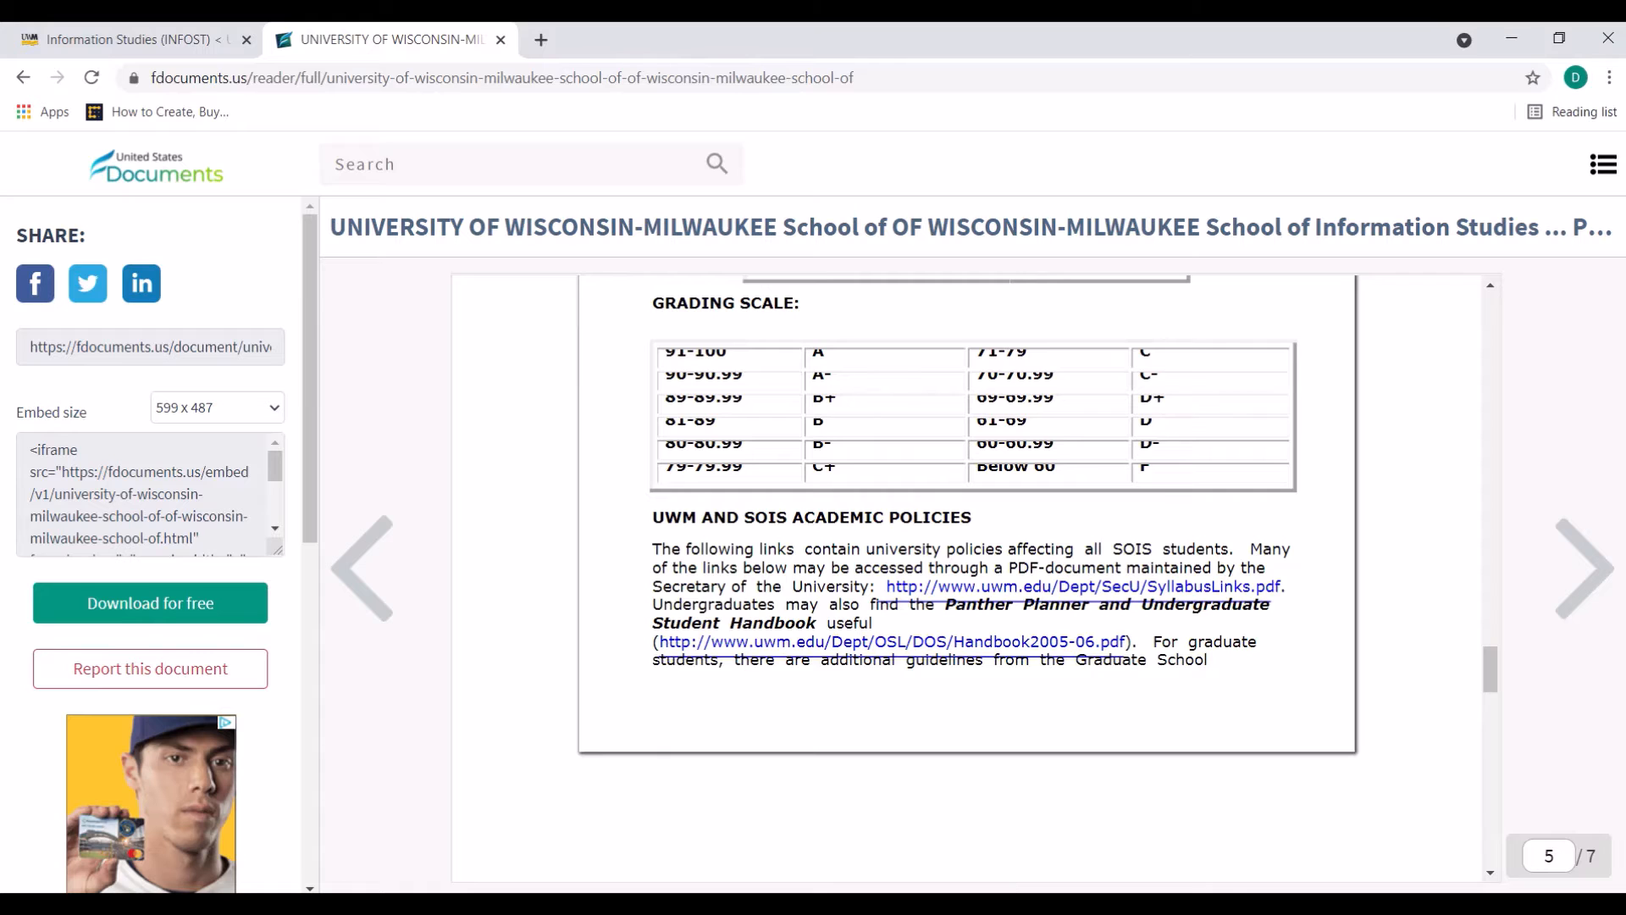
click(1008, 903)
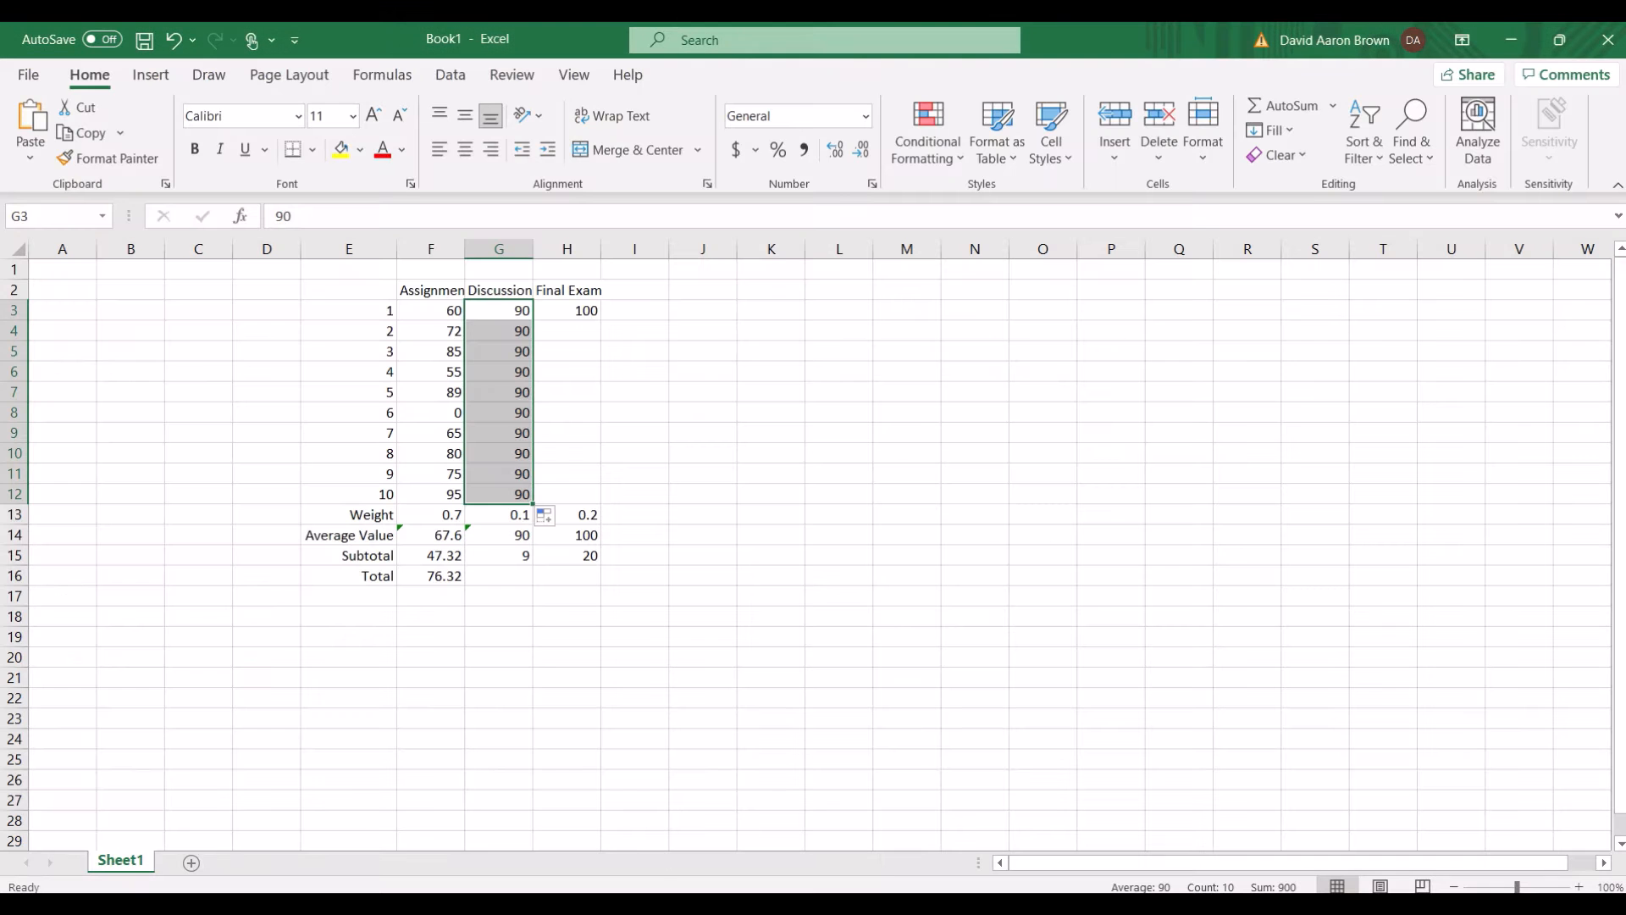
- Set the final exam score in H3 to 70 and compare the total with the syllabus grading scale in the browser
click(582, 311)
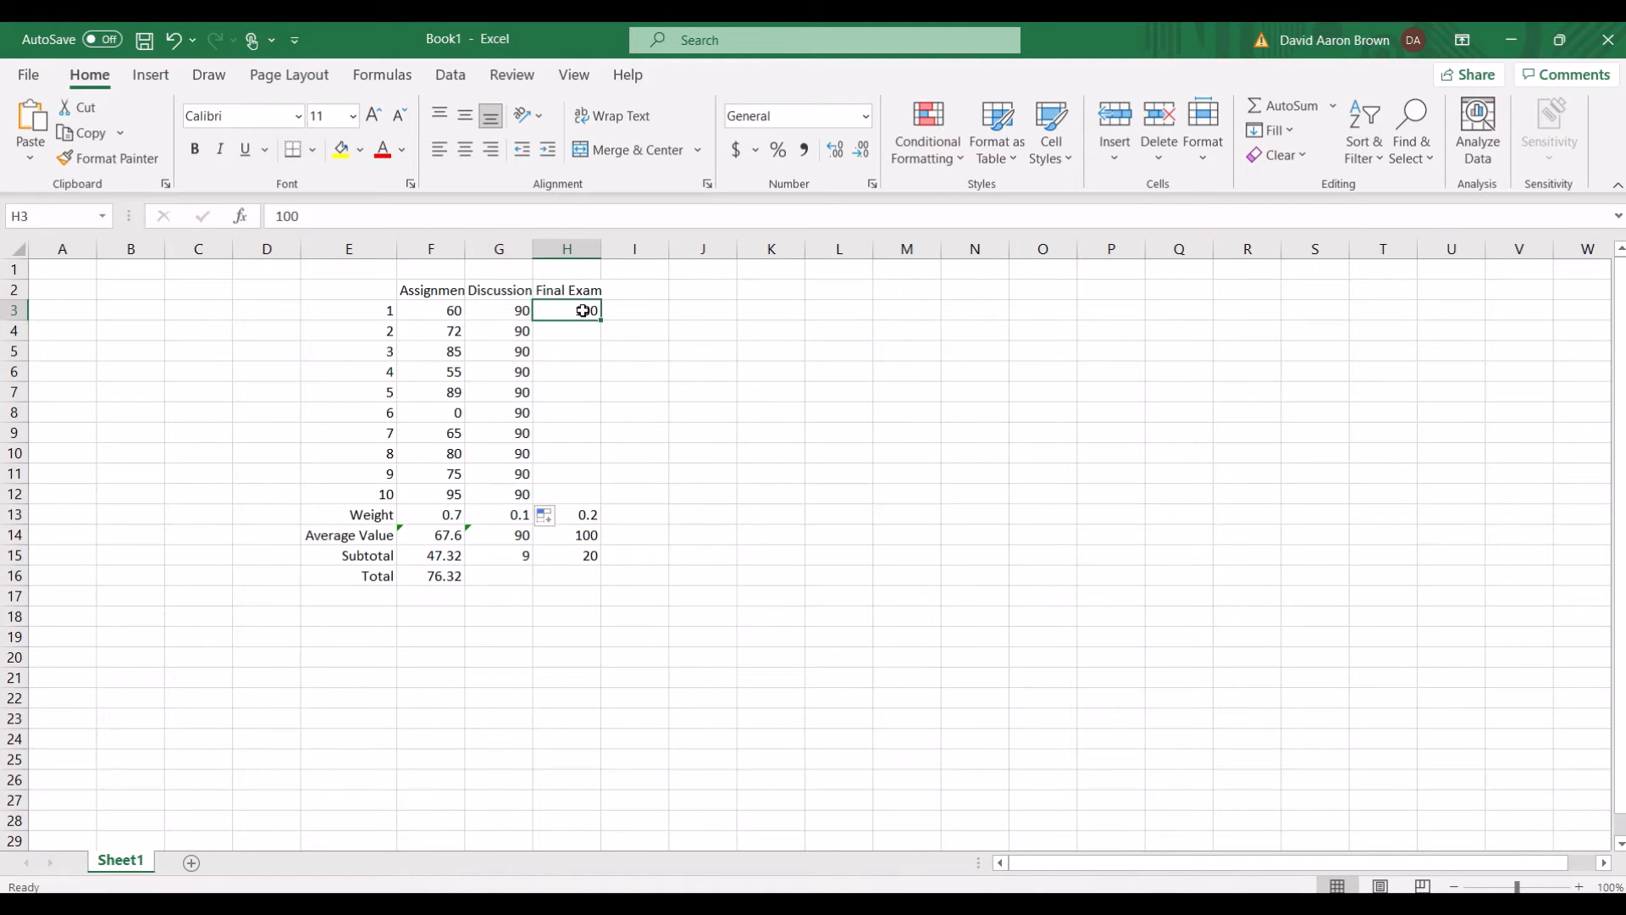
text(70)
key(Return)
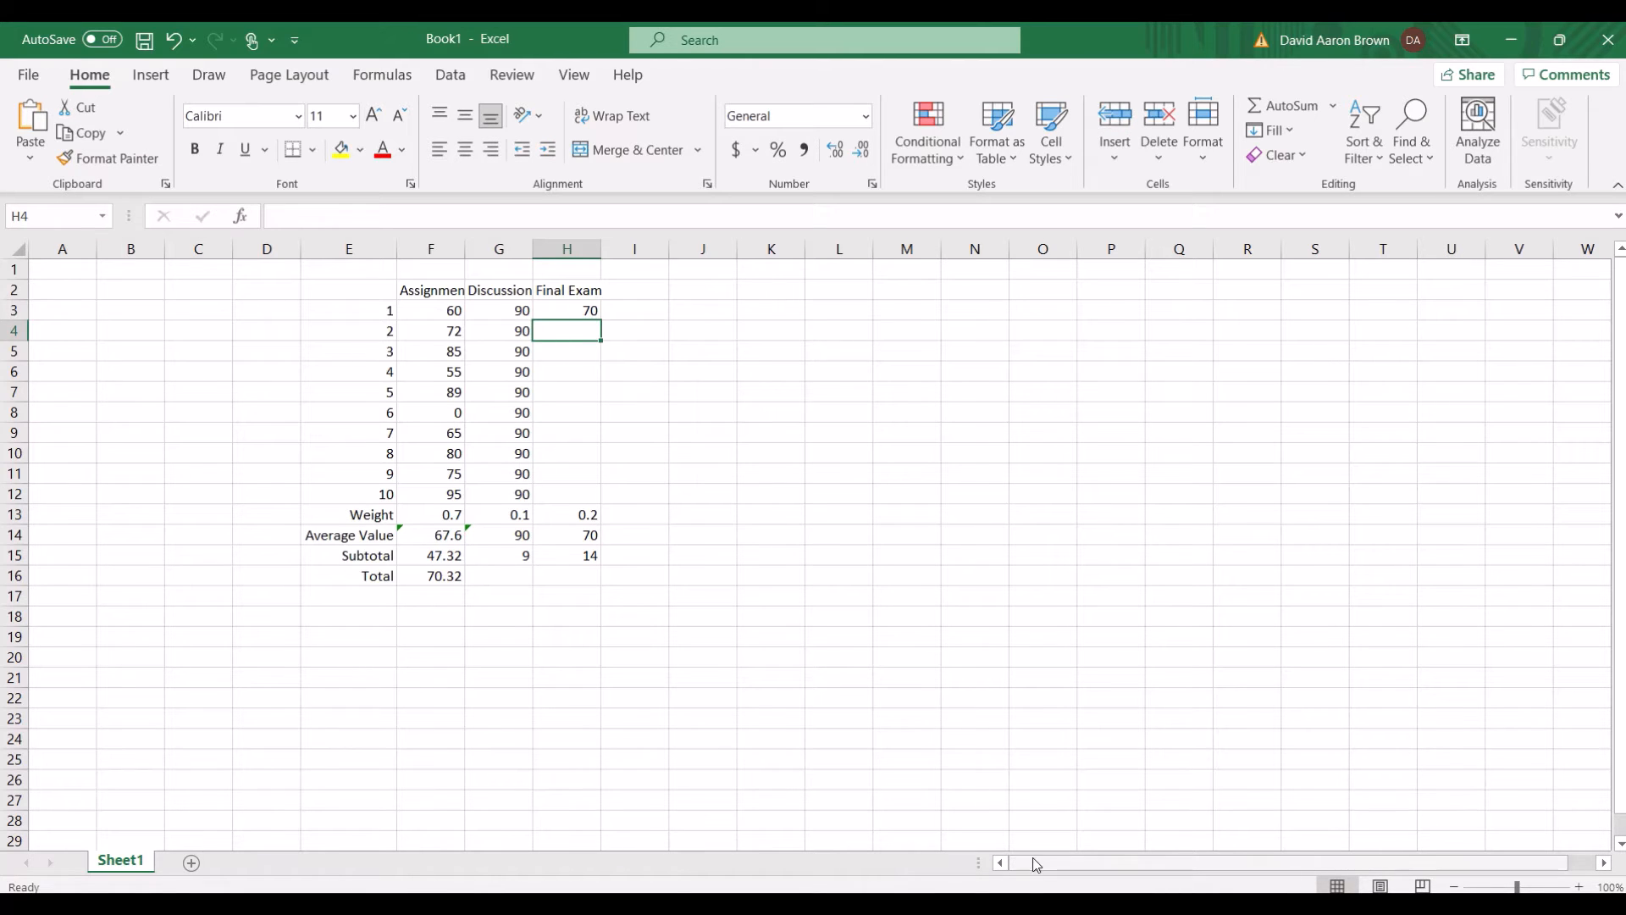
mouse_move(969, 906)
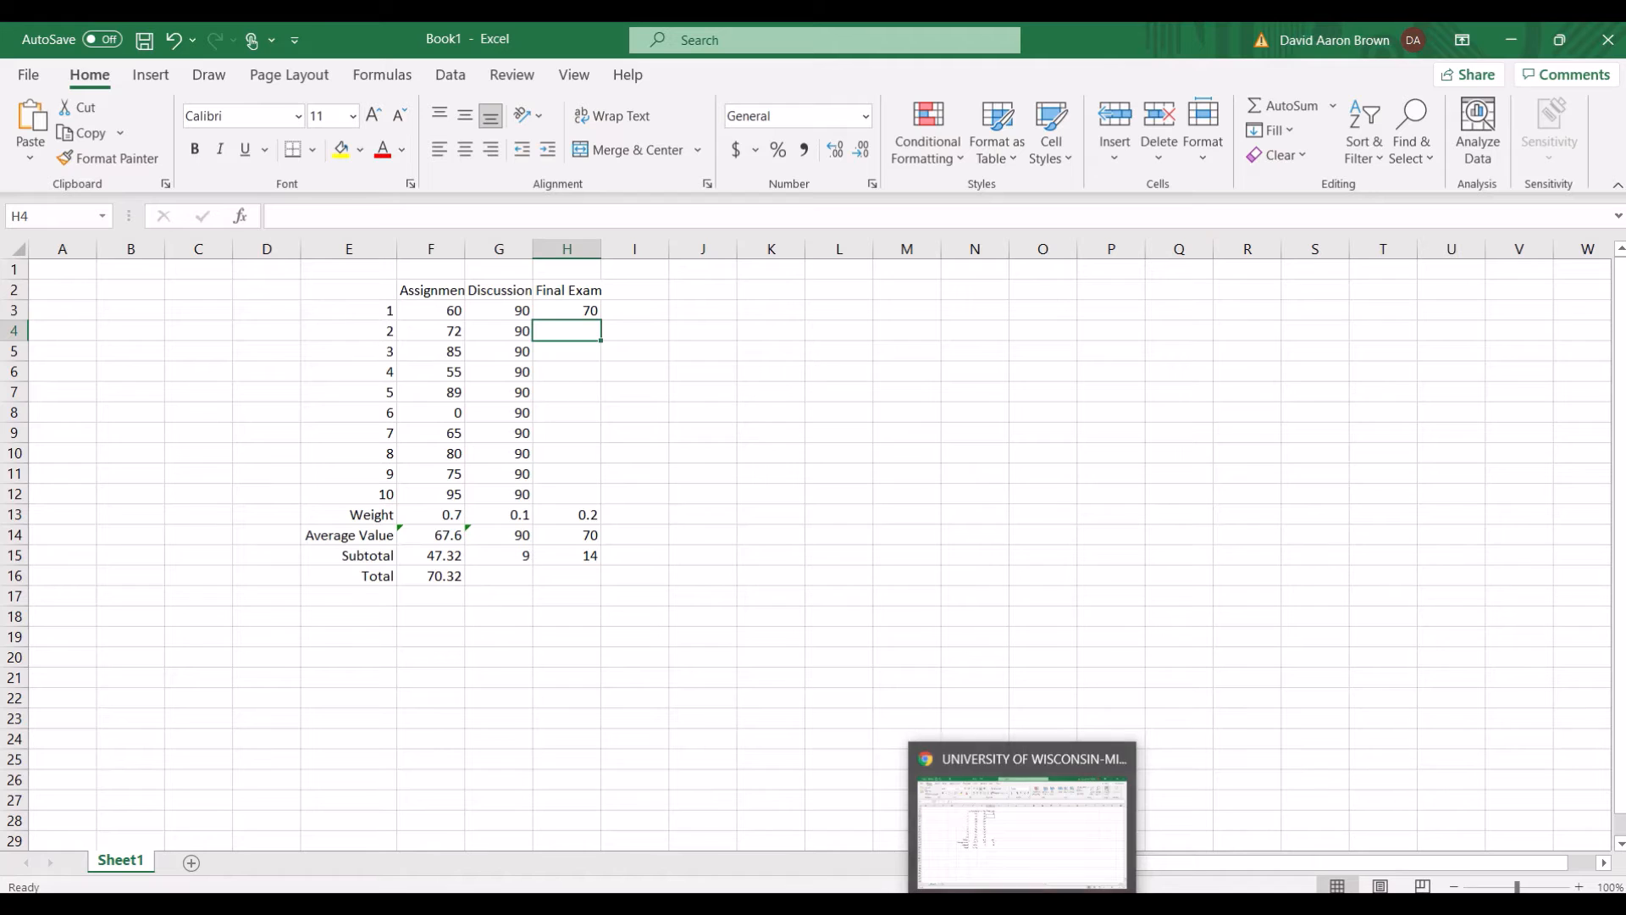
click(970, 817)
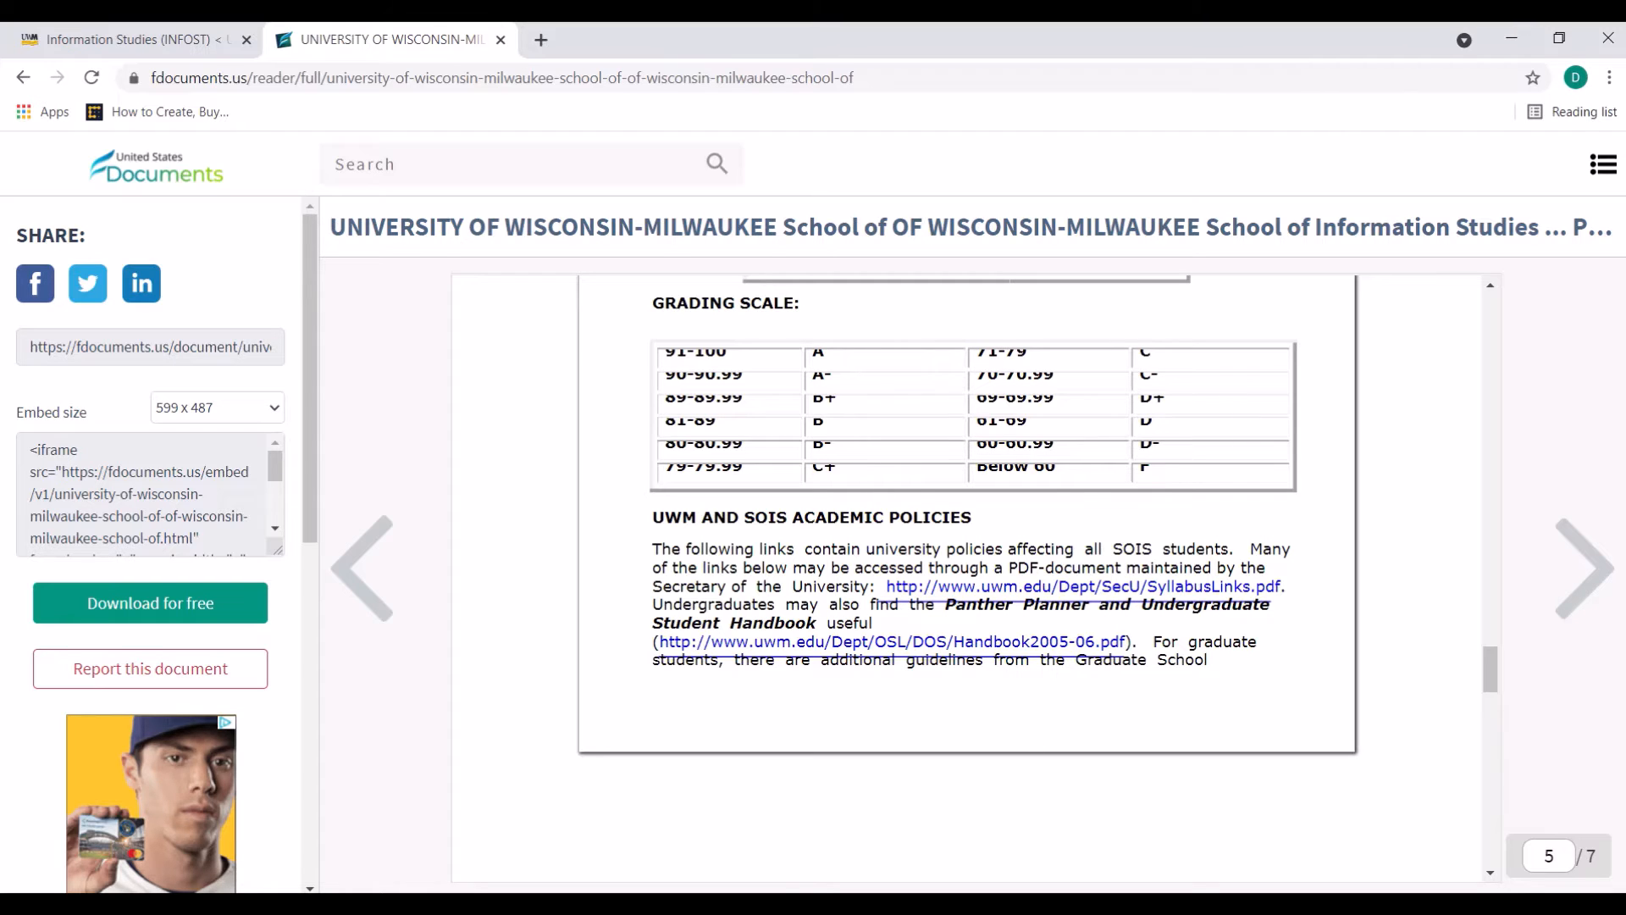
key(alt+Tab)
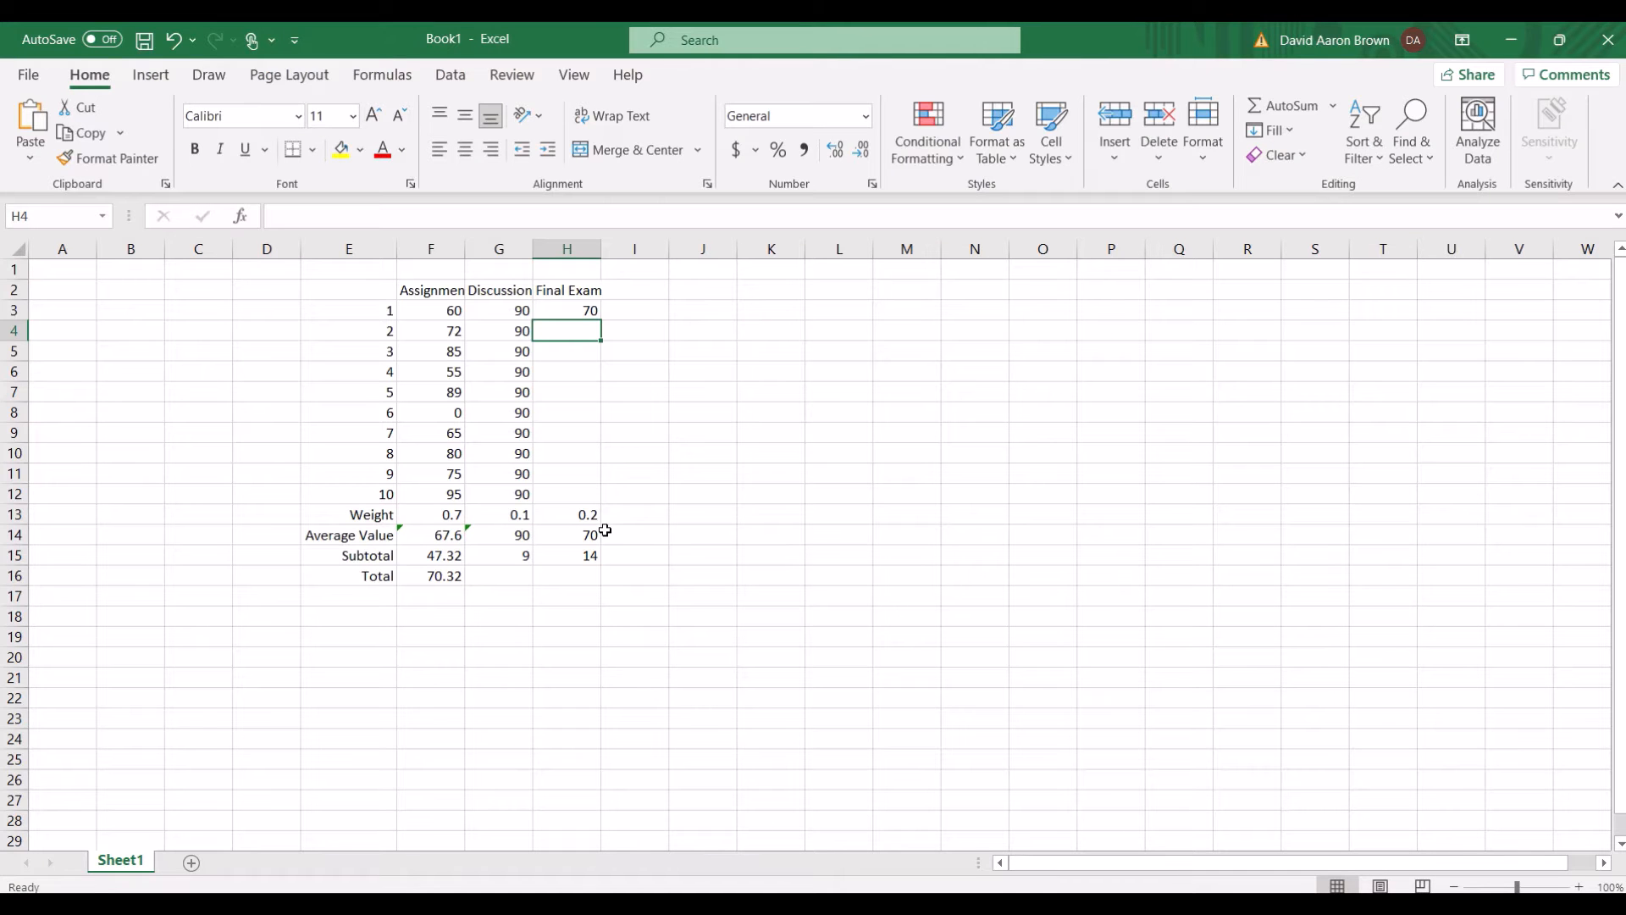
- Set the scores of discussions 4, 6 and 1 in G6, G8 and G3 to 0
click(511, 369)
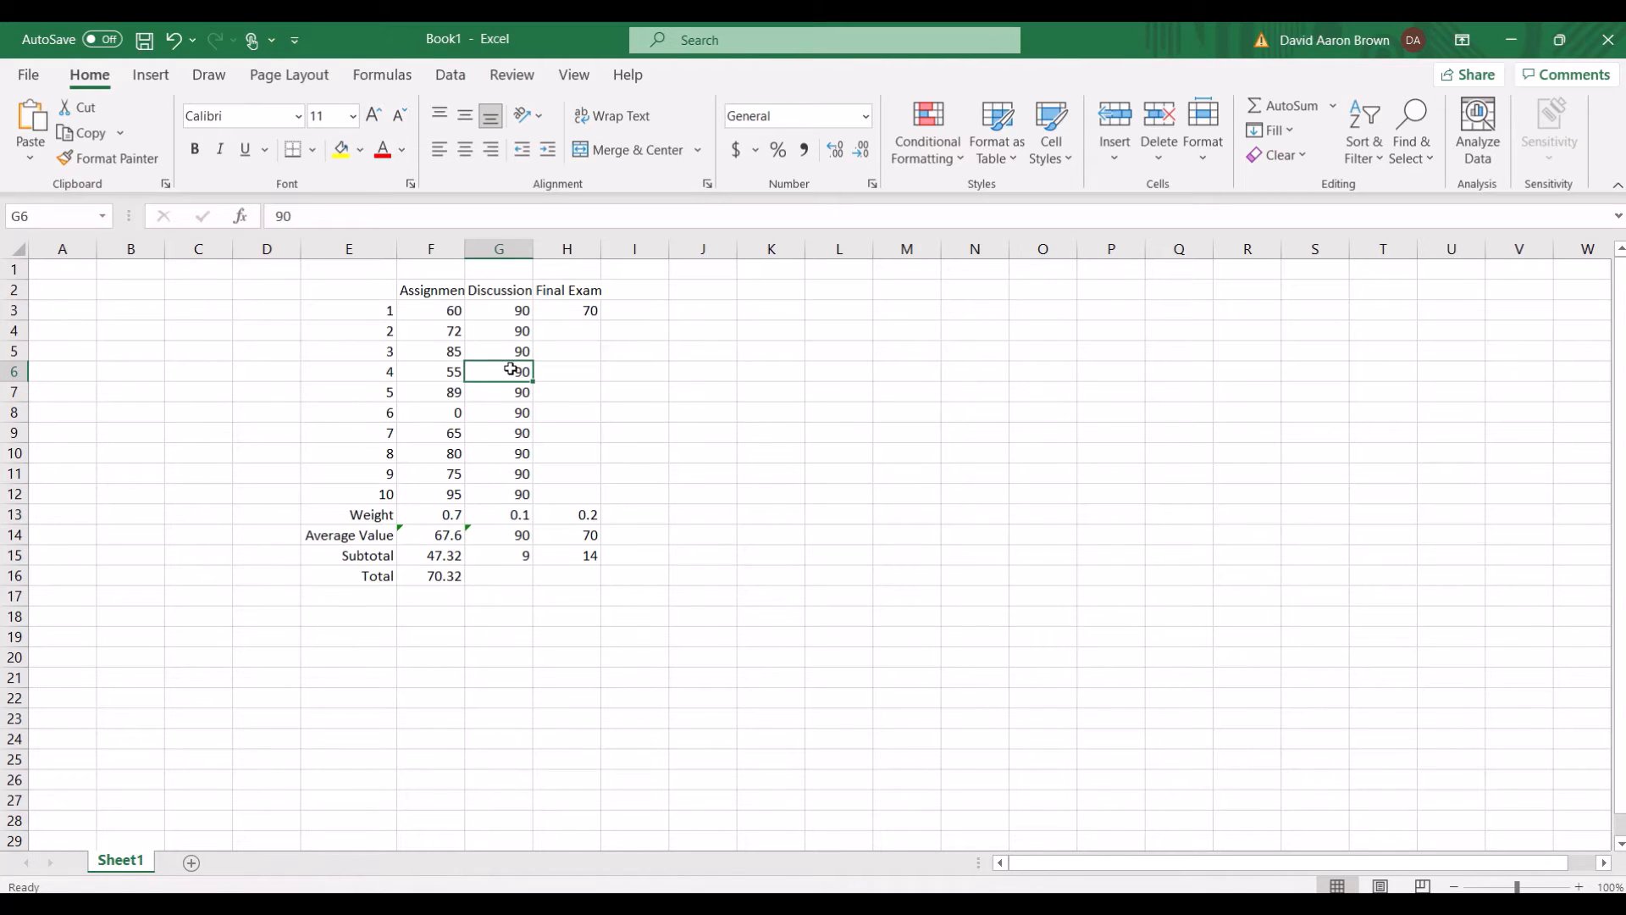
text(0)
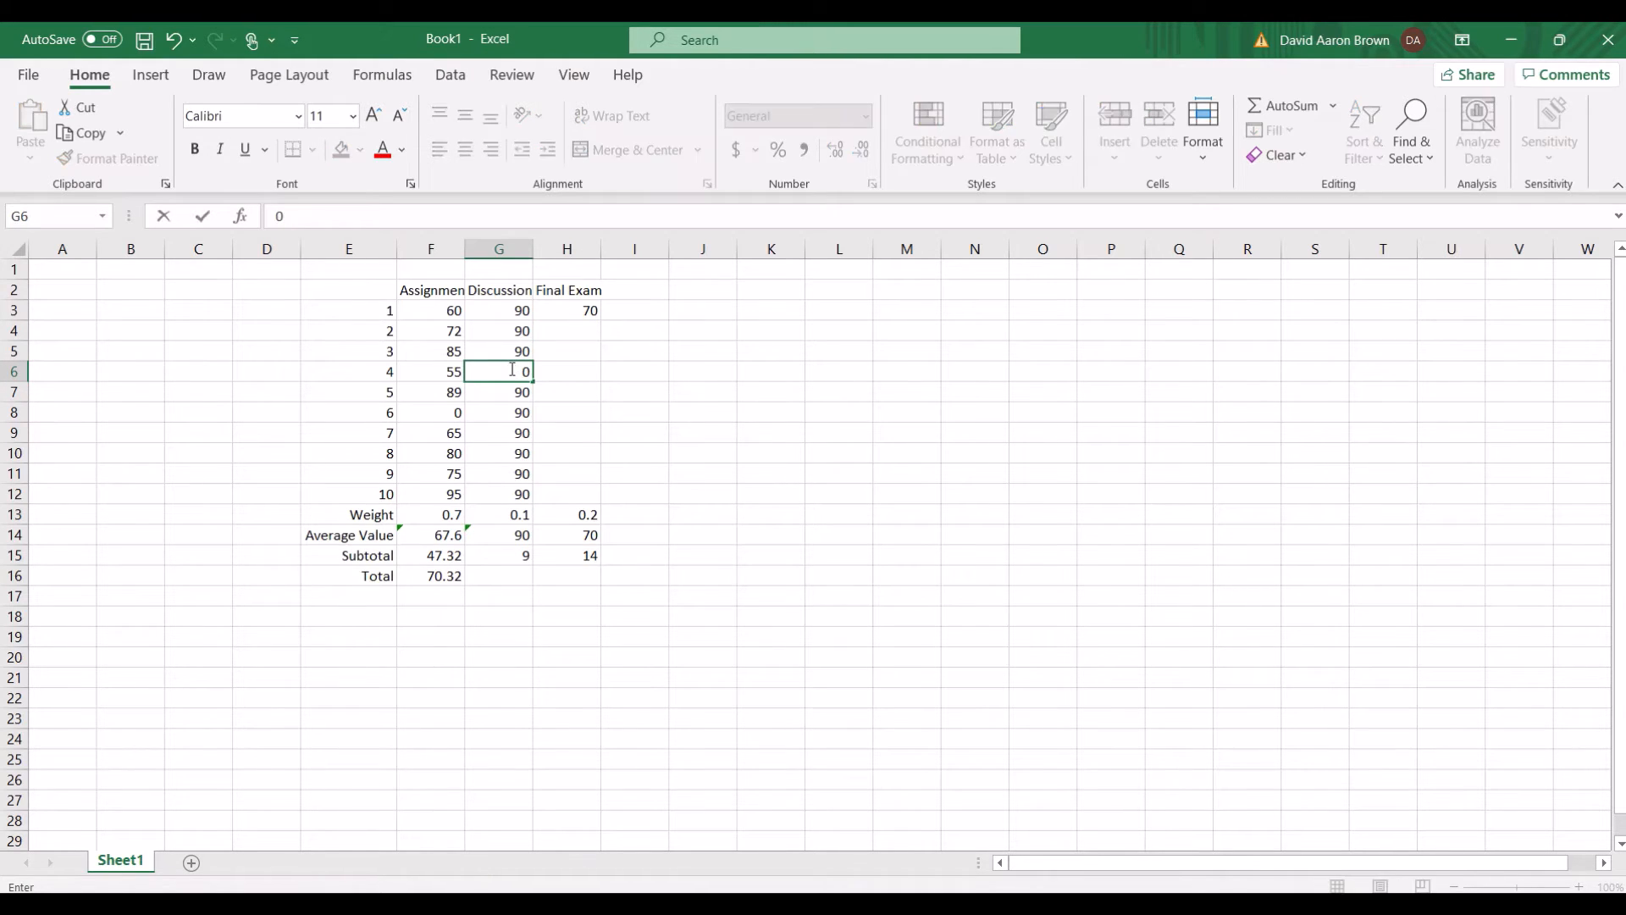
click(512, 417)
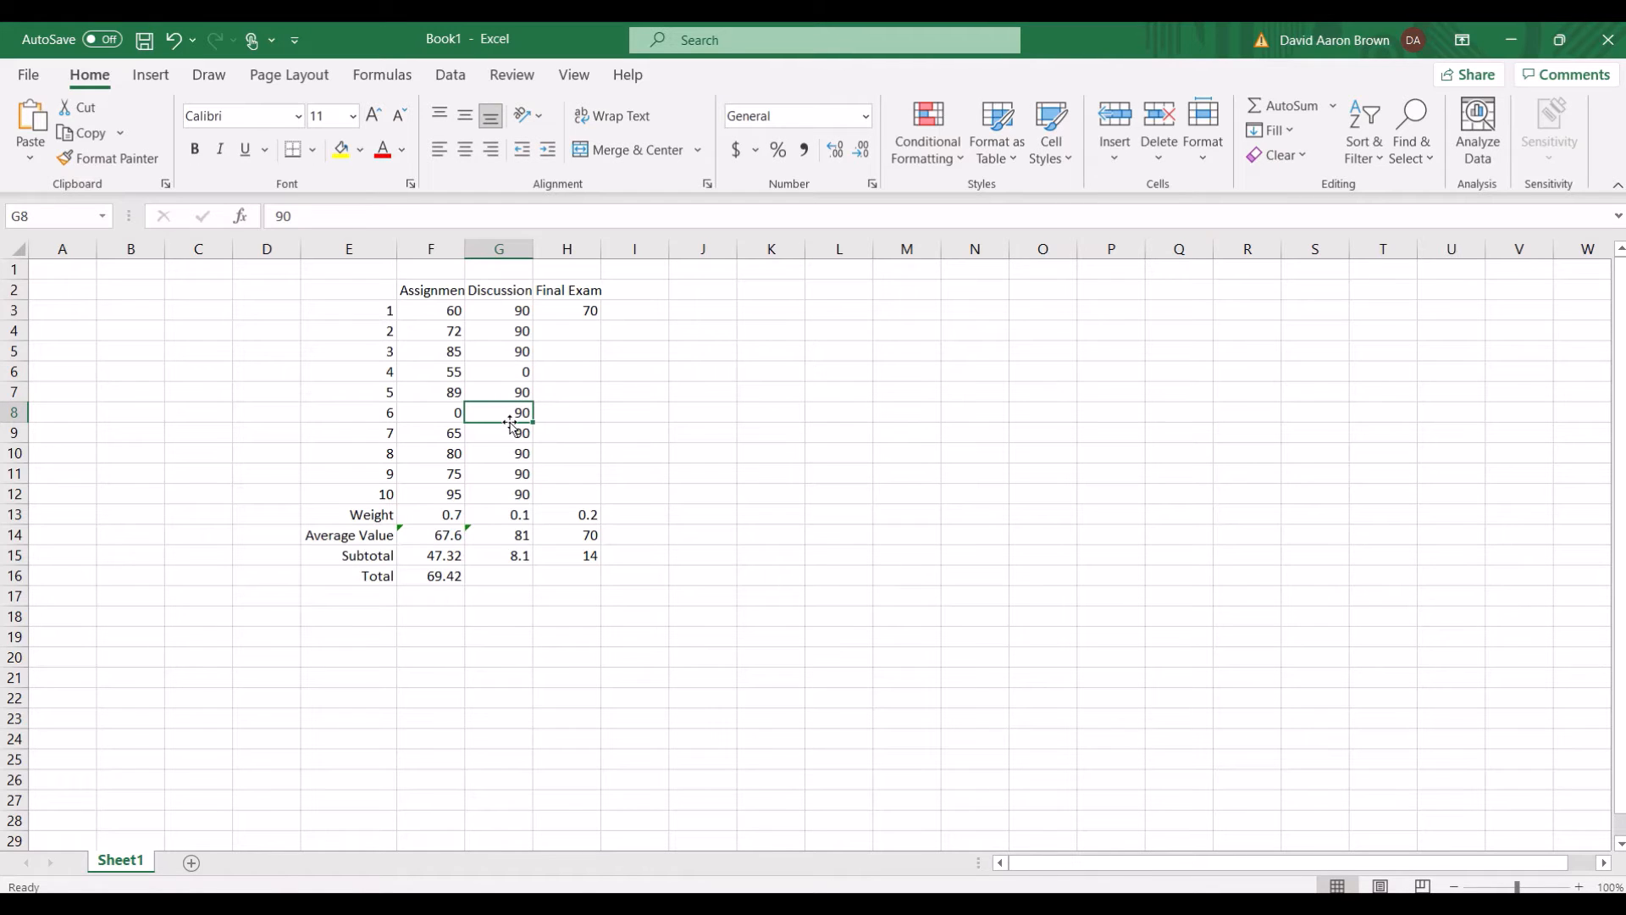
text(0)
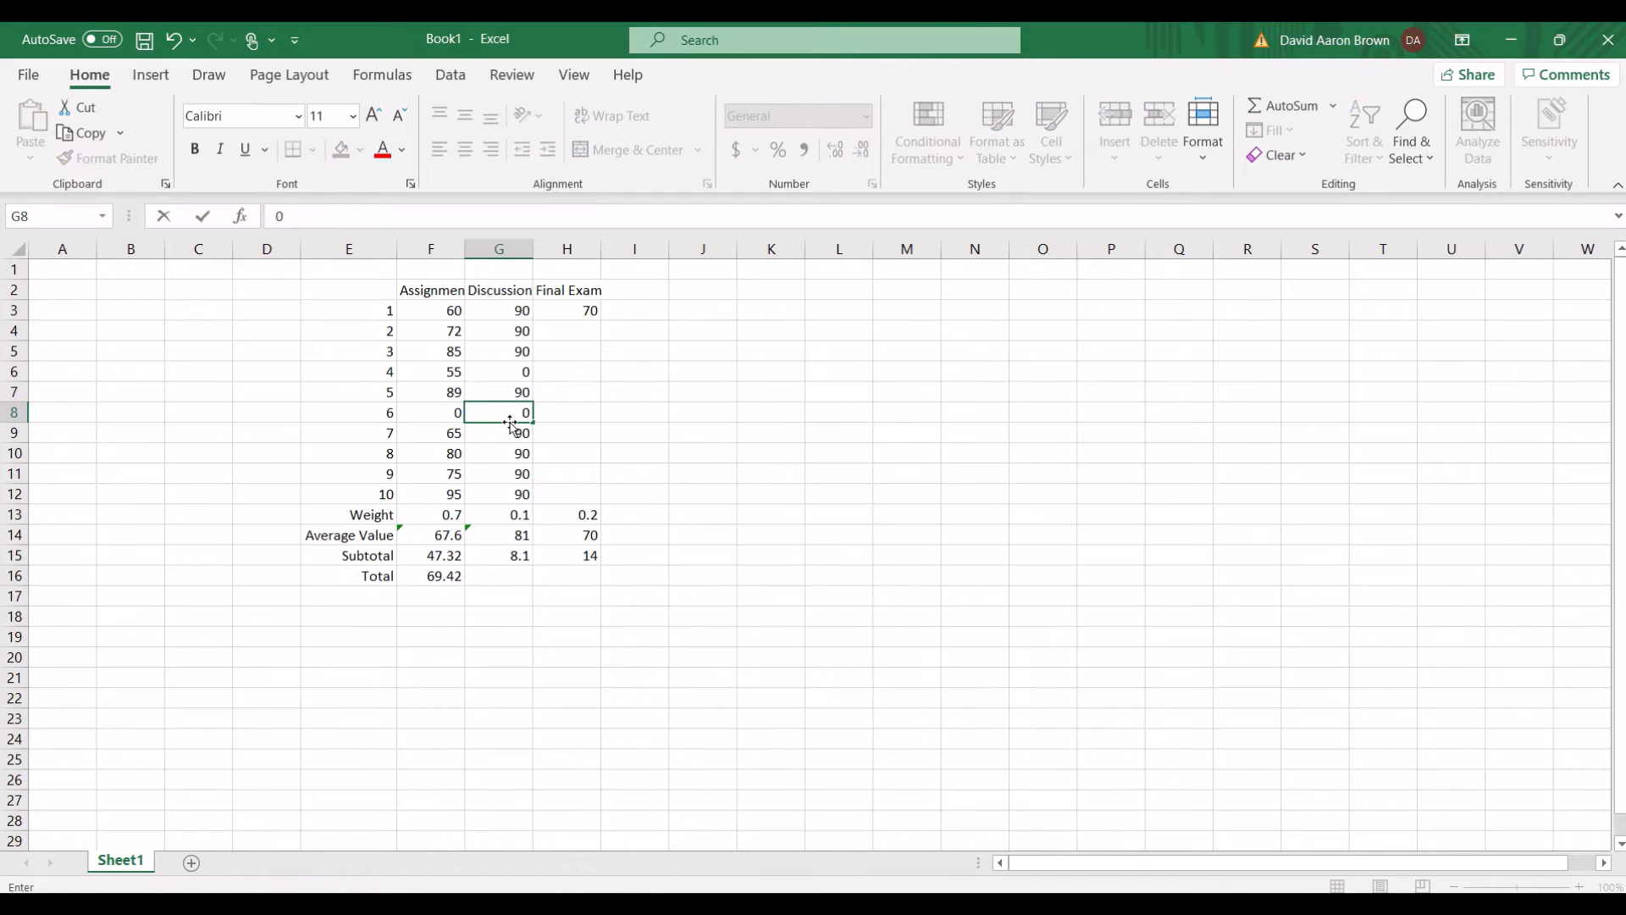
click(522, 331)
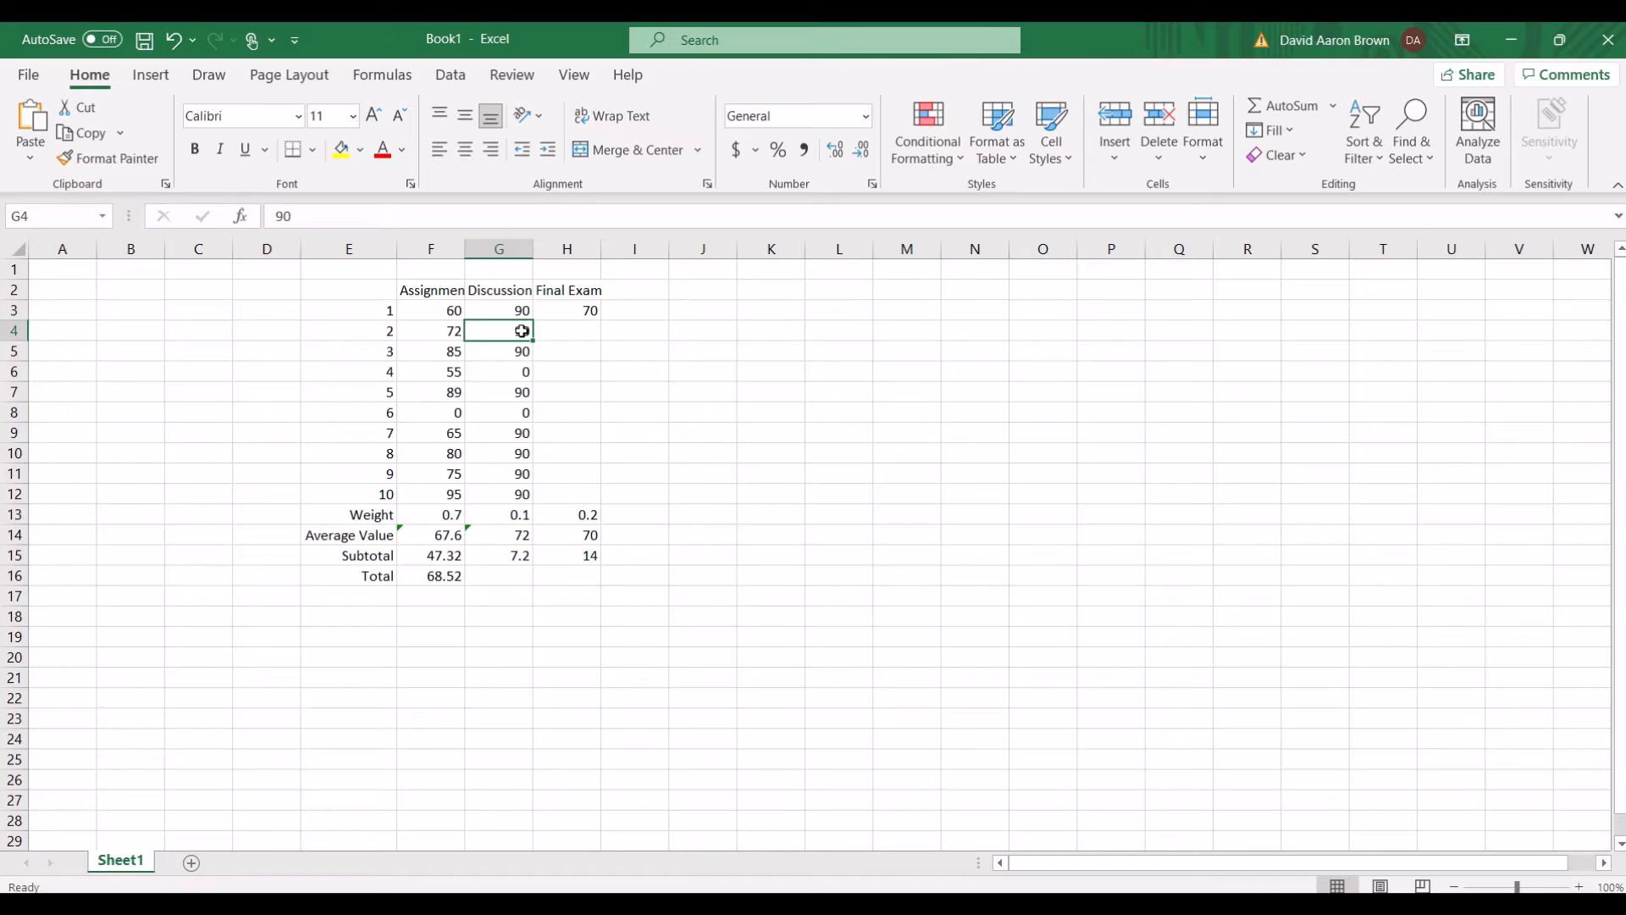
click(520, 312)
text(0)
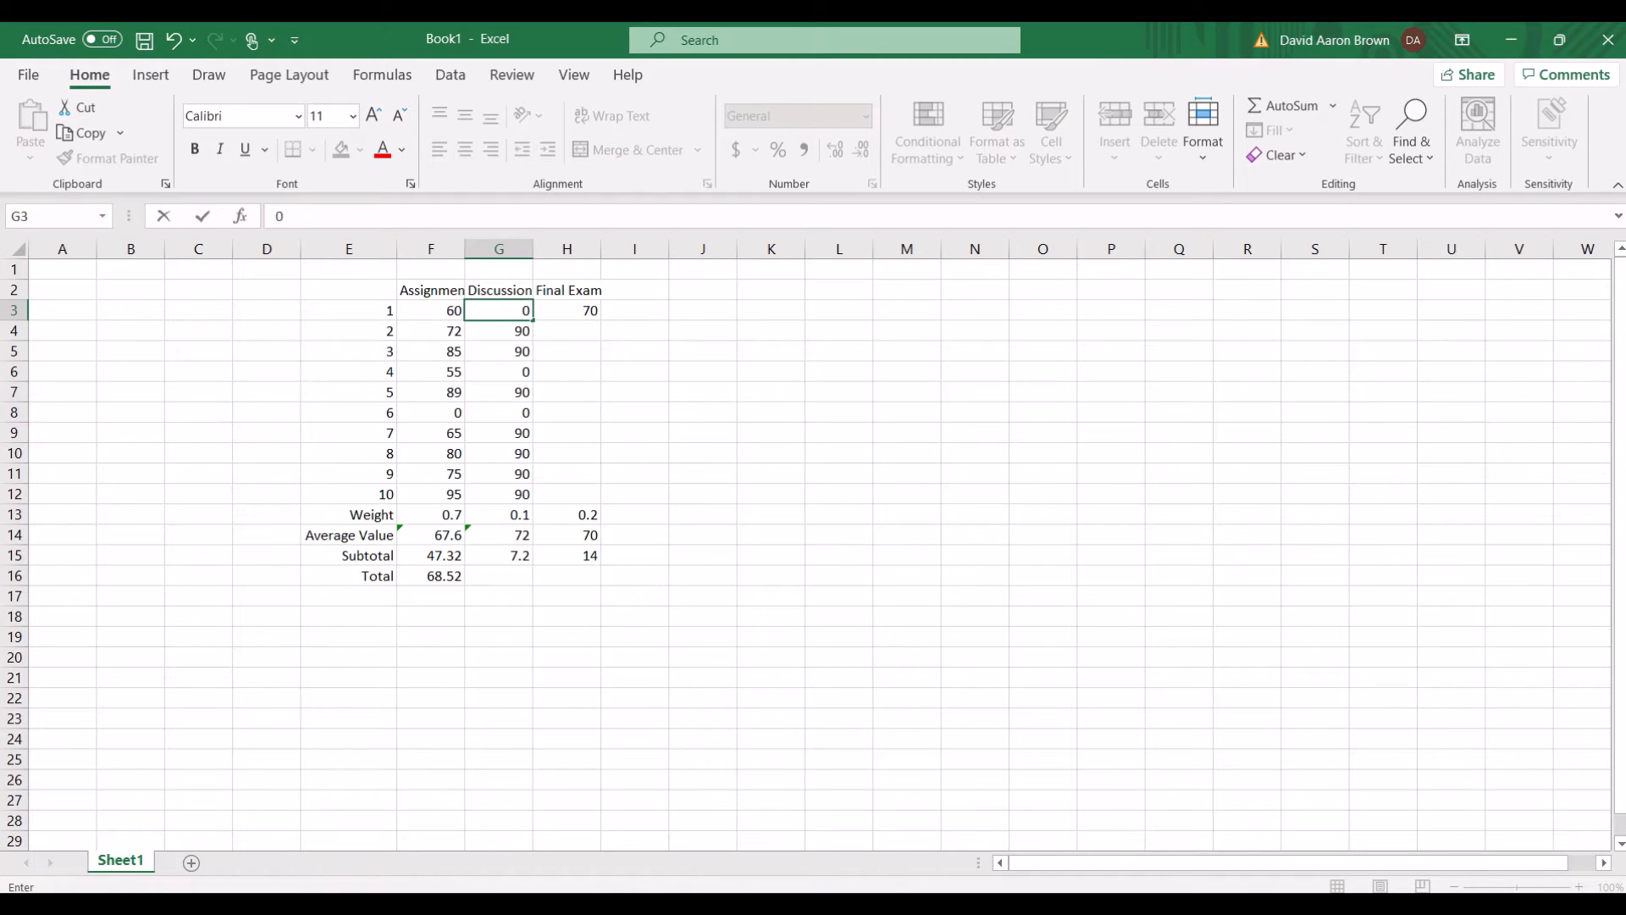
mouse_move(968, 904)
- Set the assignment 6 score in F8 to 30
click(441, 413)
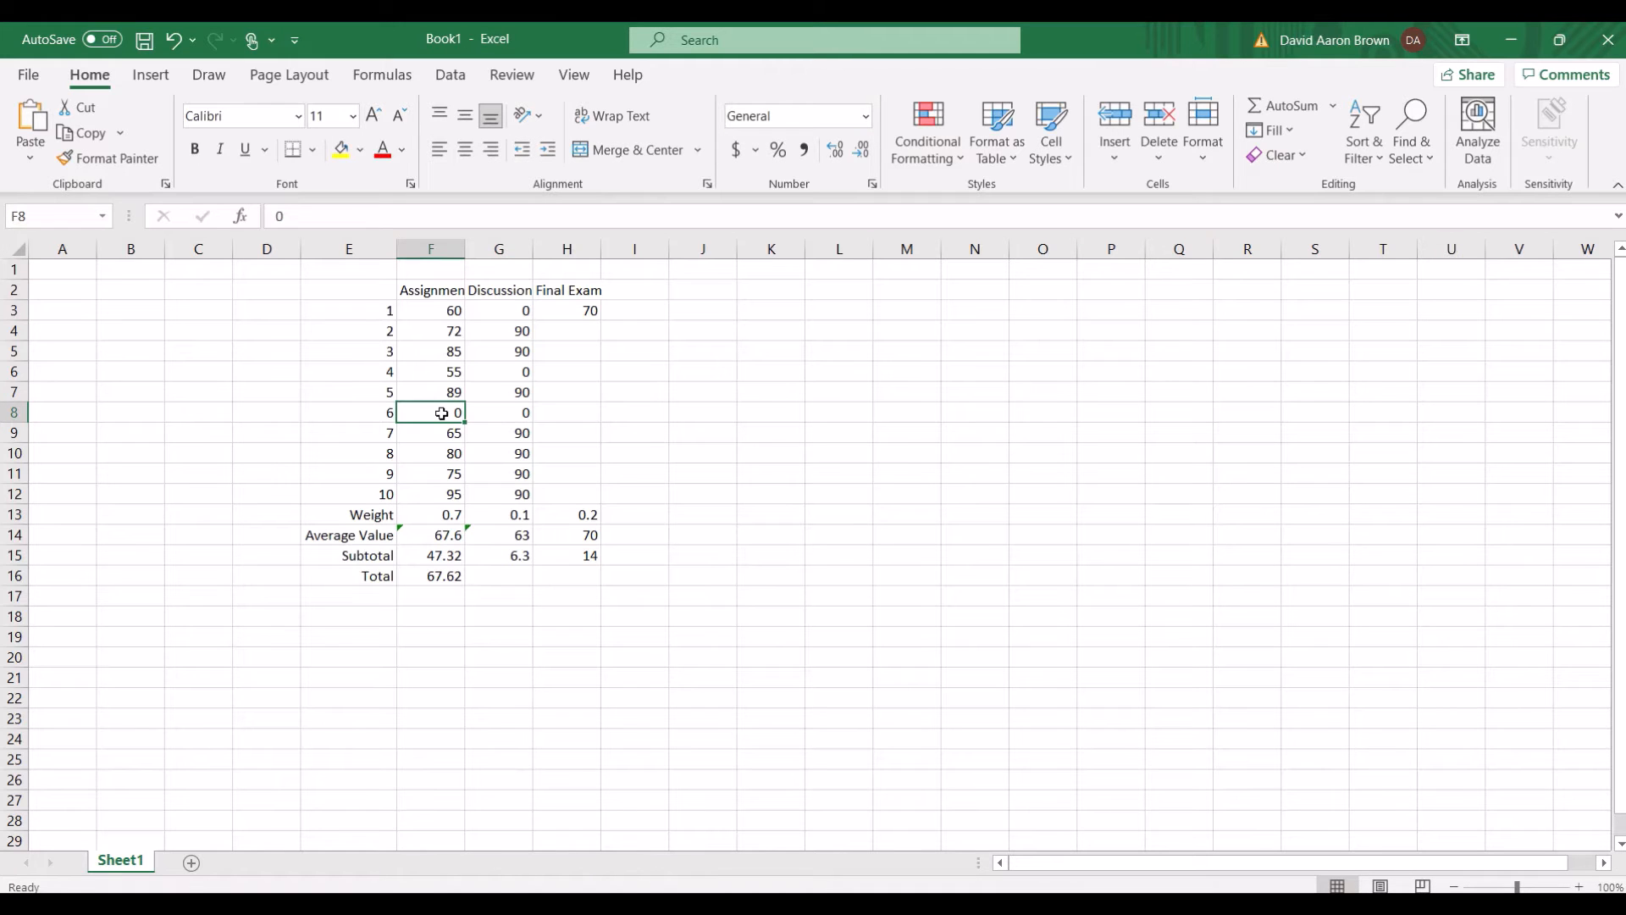
text(23)
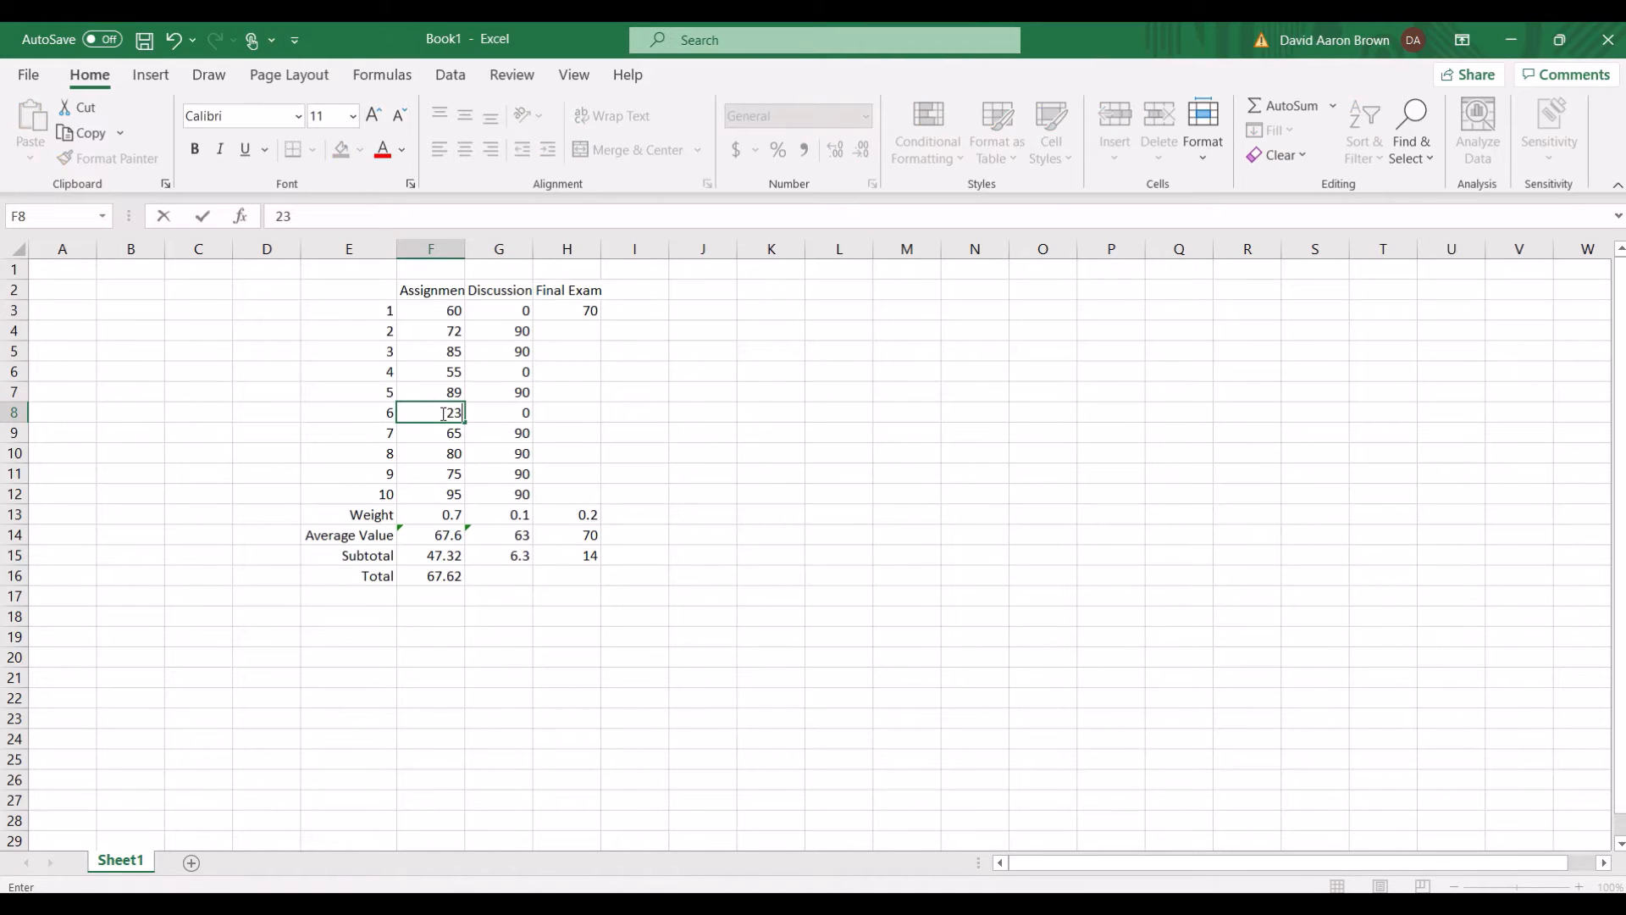
key(BackSpace)
key(BackSpace)
text(30)
key(Return)
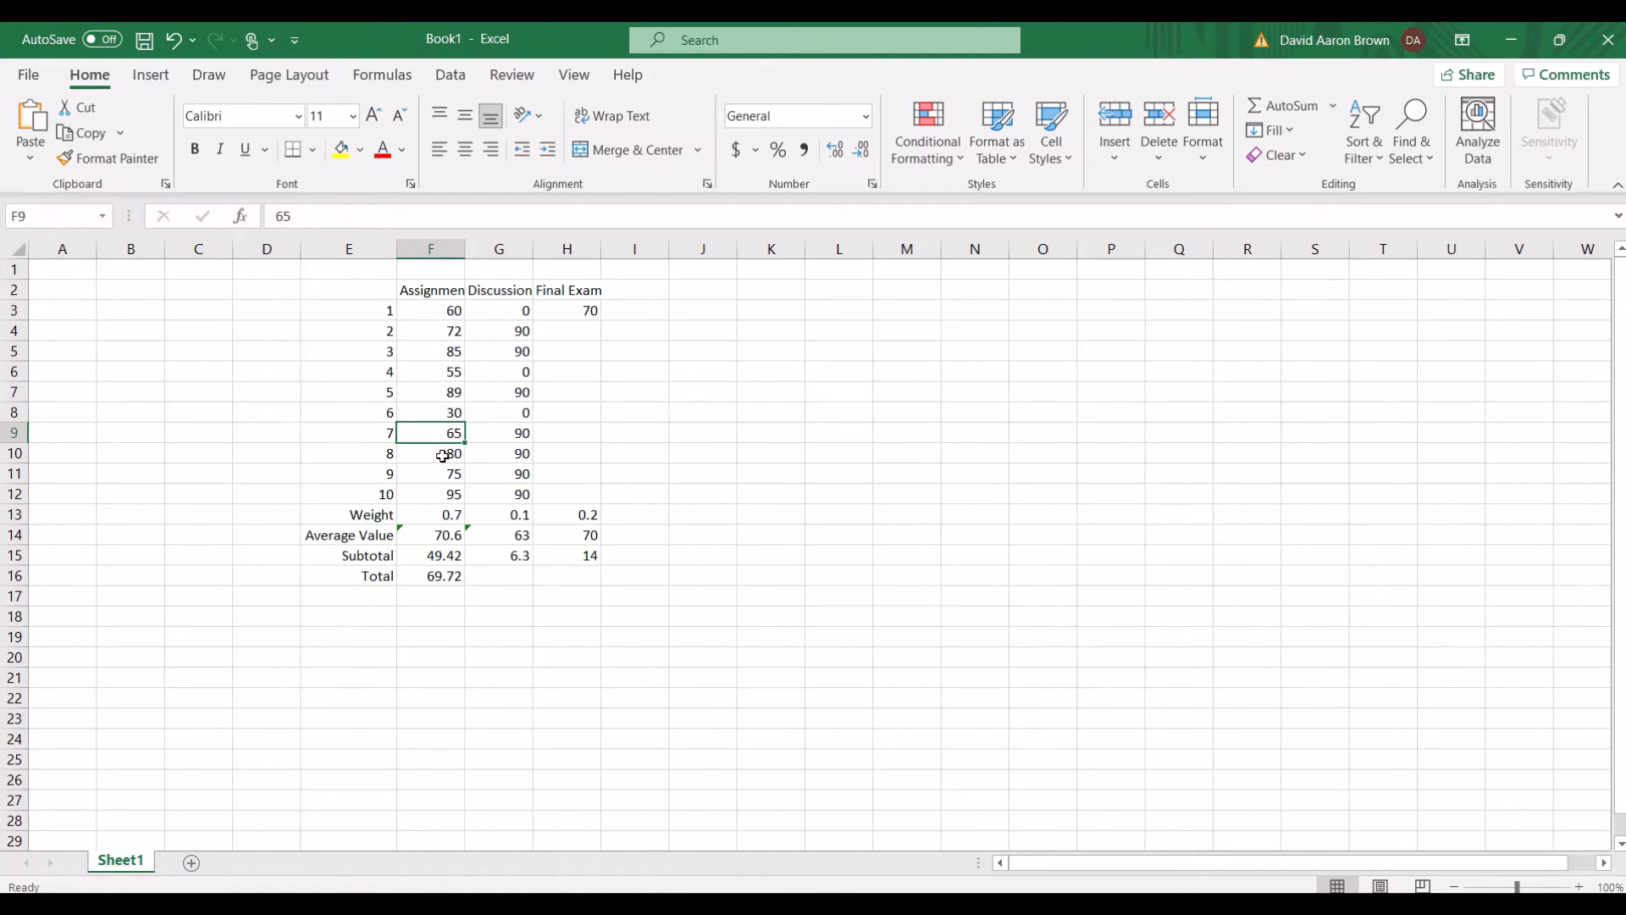
- Set the assignment 6 score in F8 to 60 and the final exam score in H3 to 80
click(454, 415)
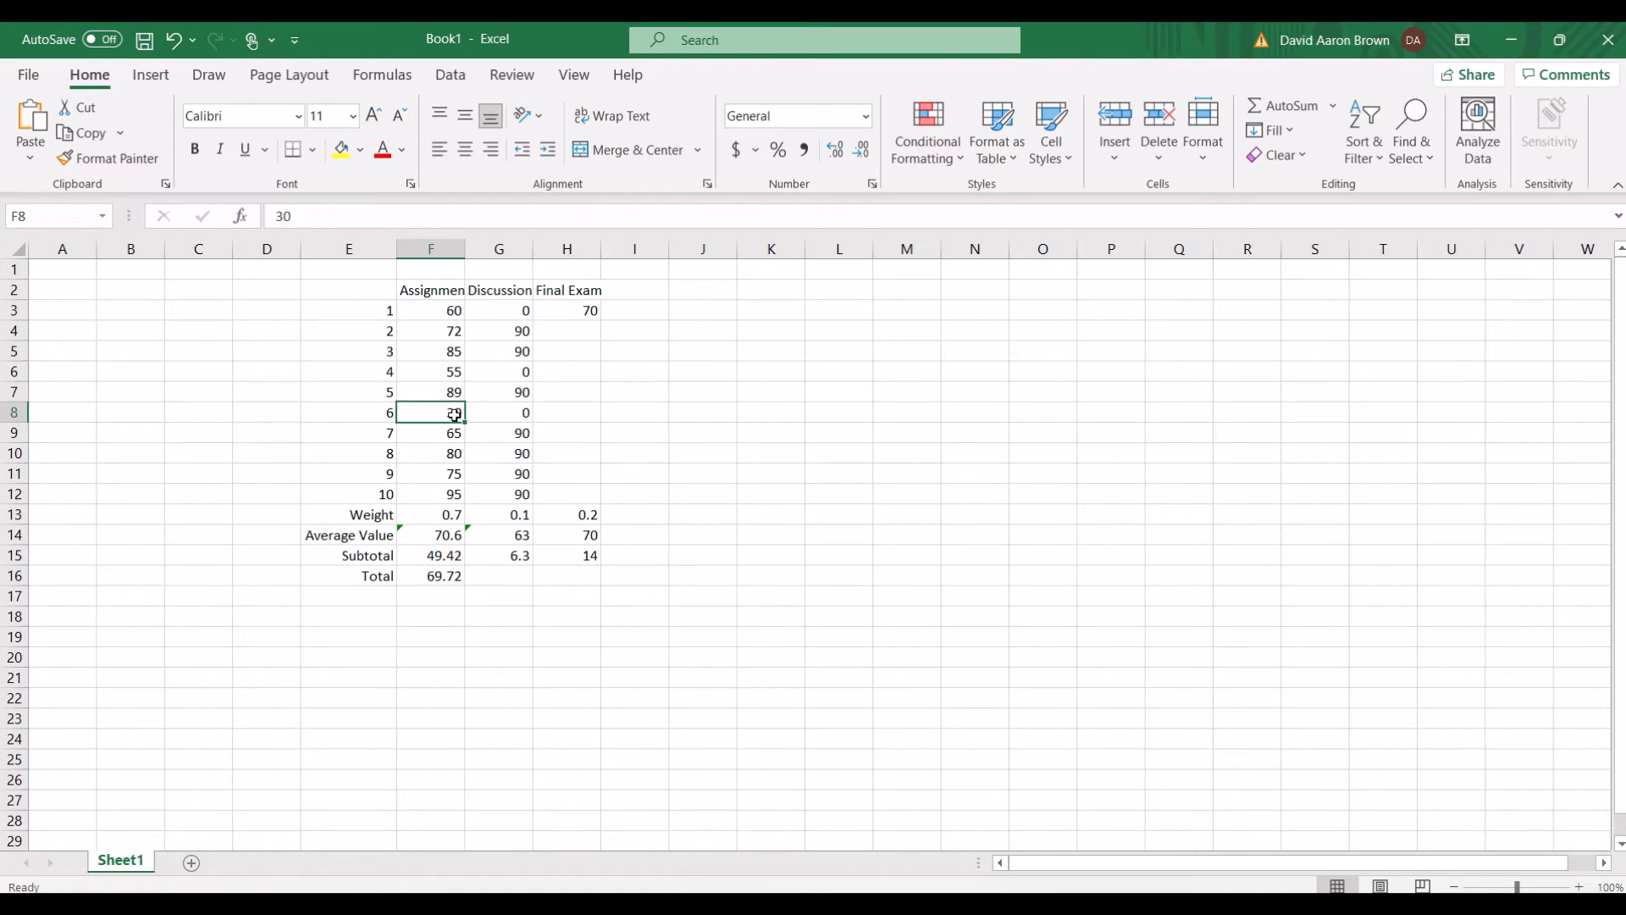
text(60)
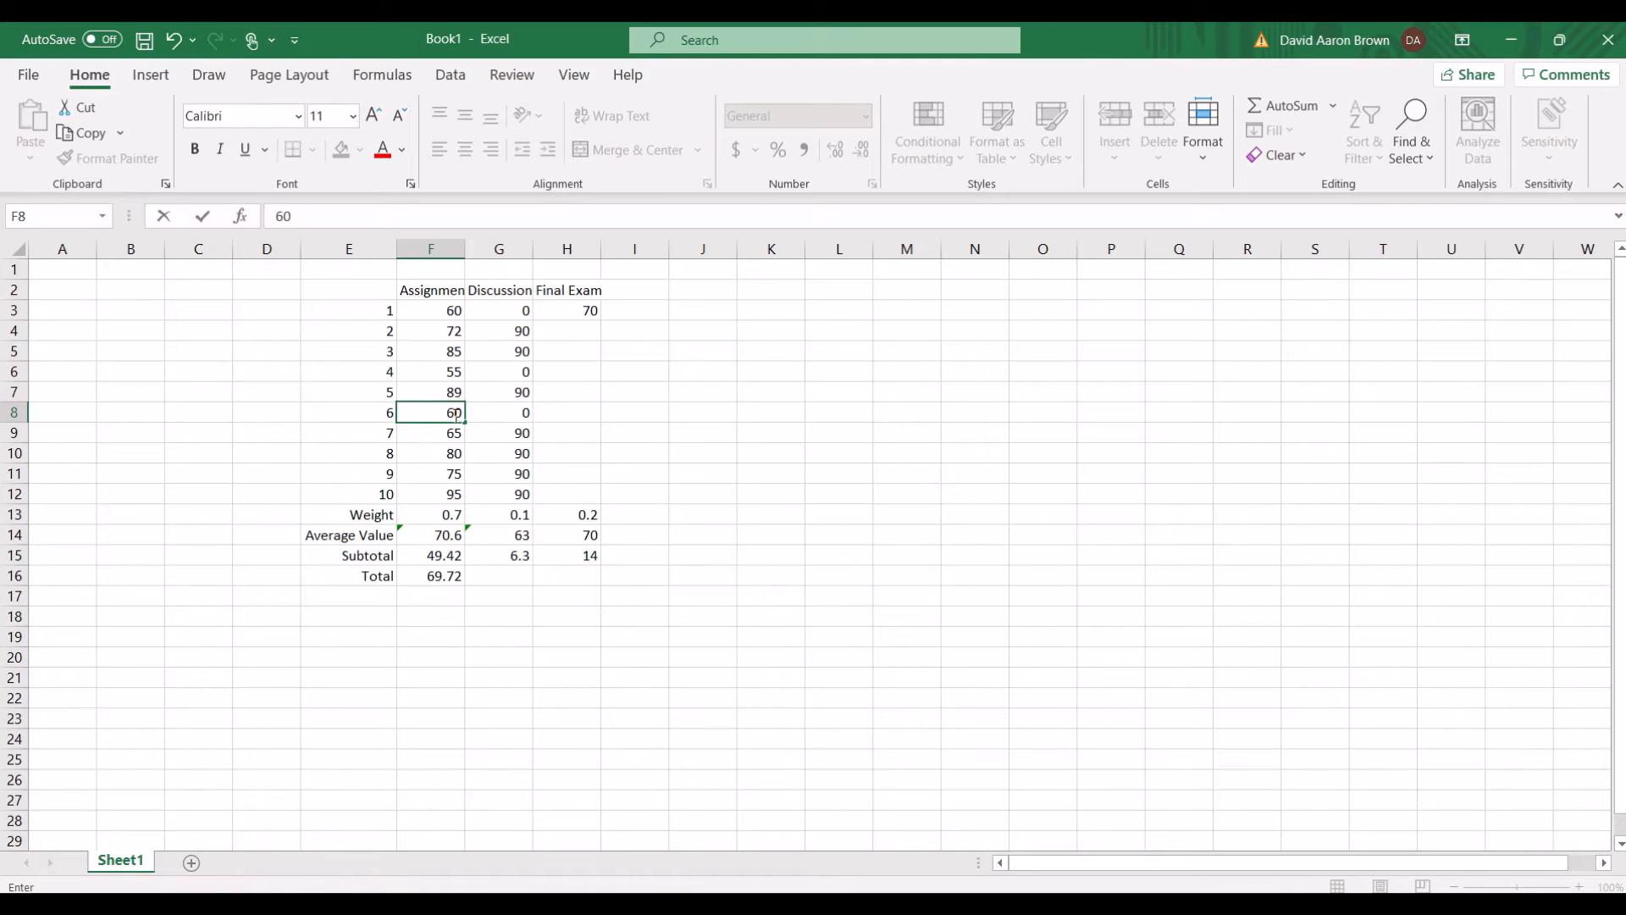
key(Return)
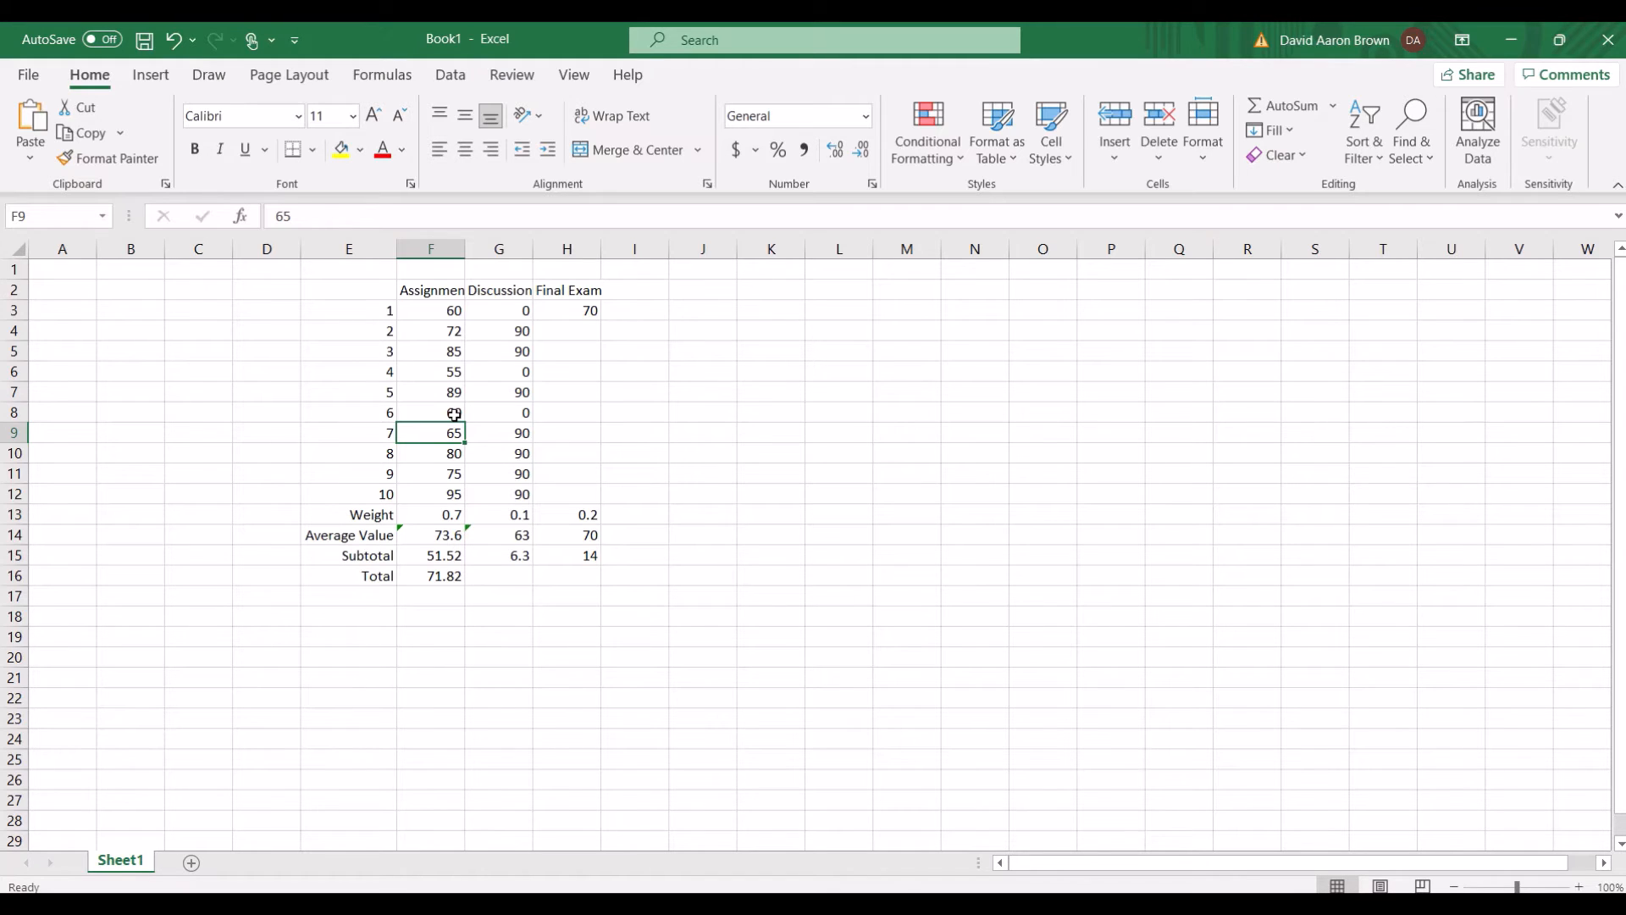
click(563, 309)
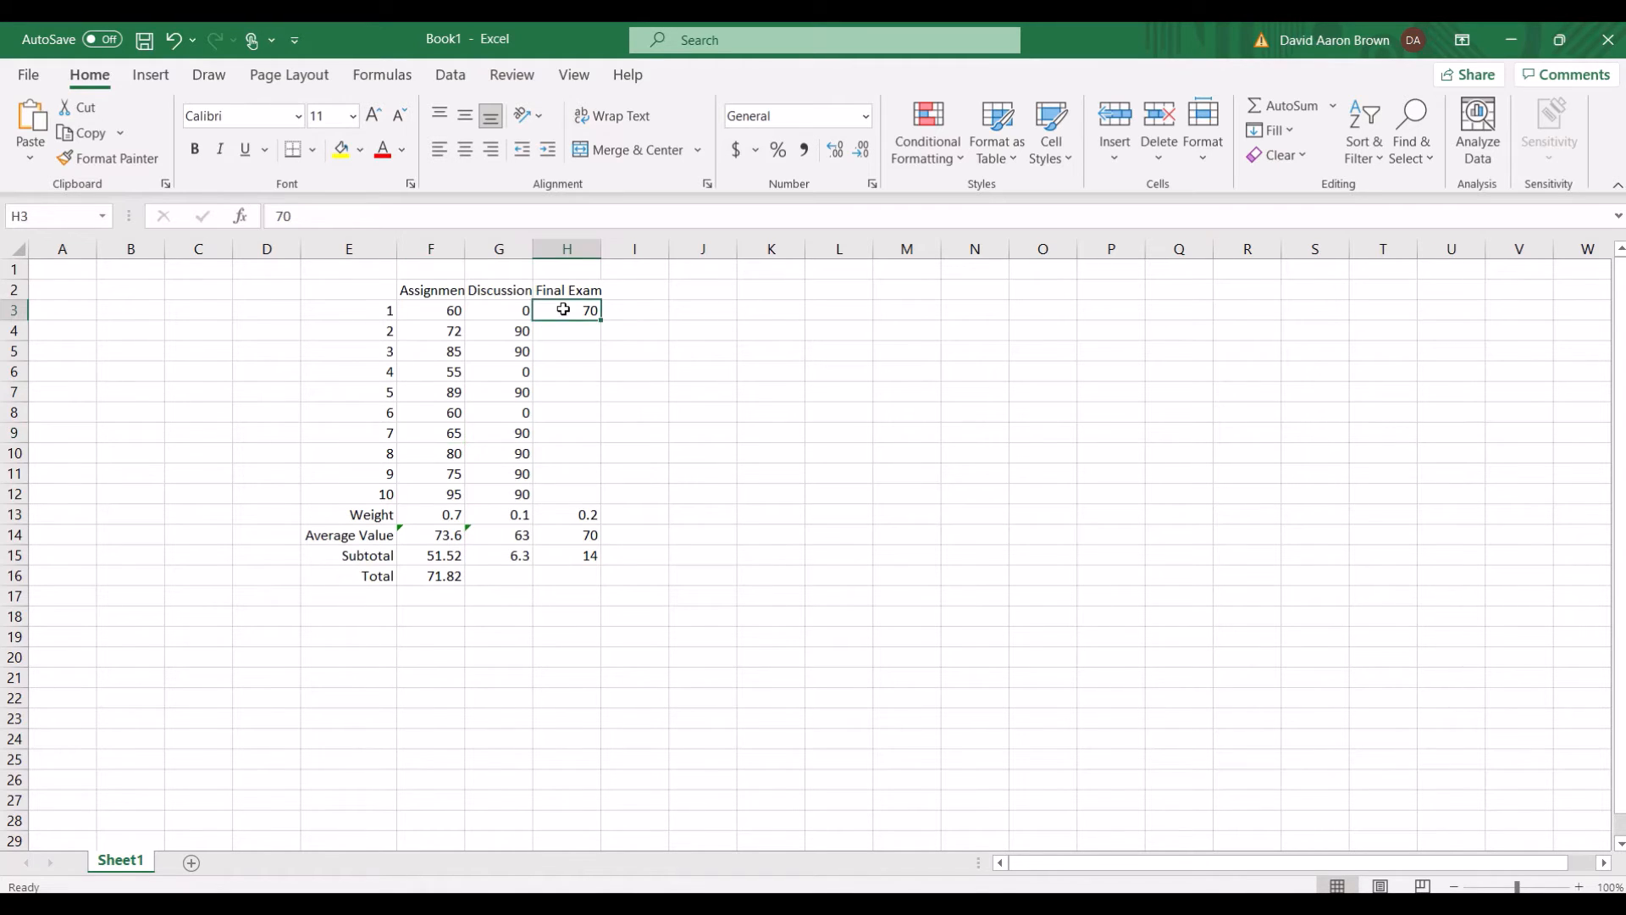
text(80)
key(Return)
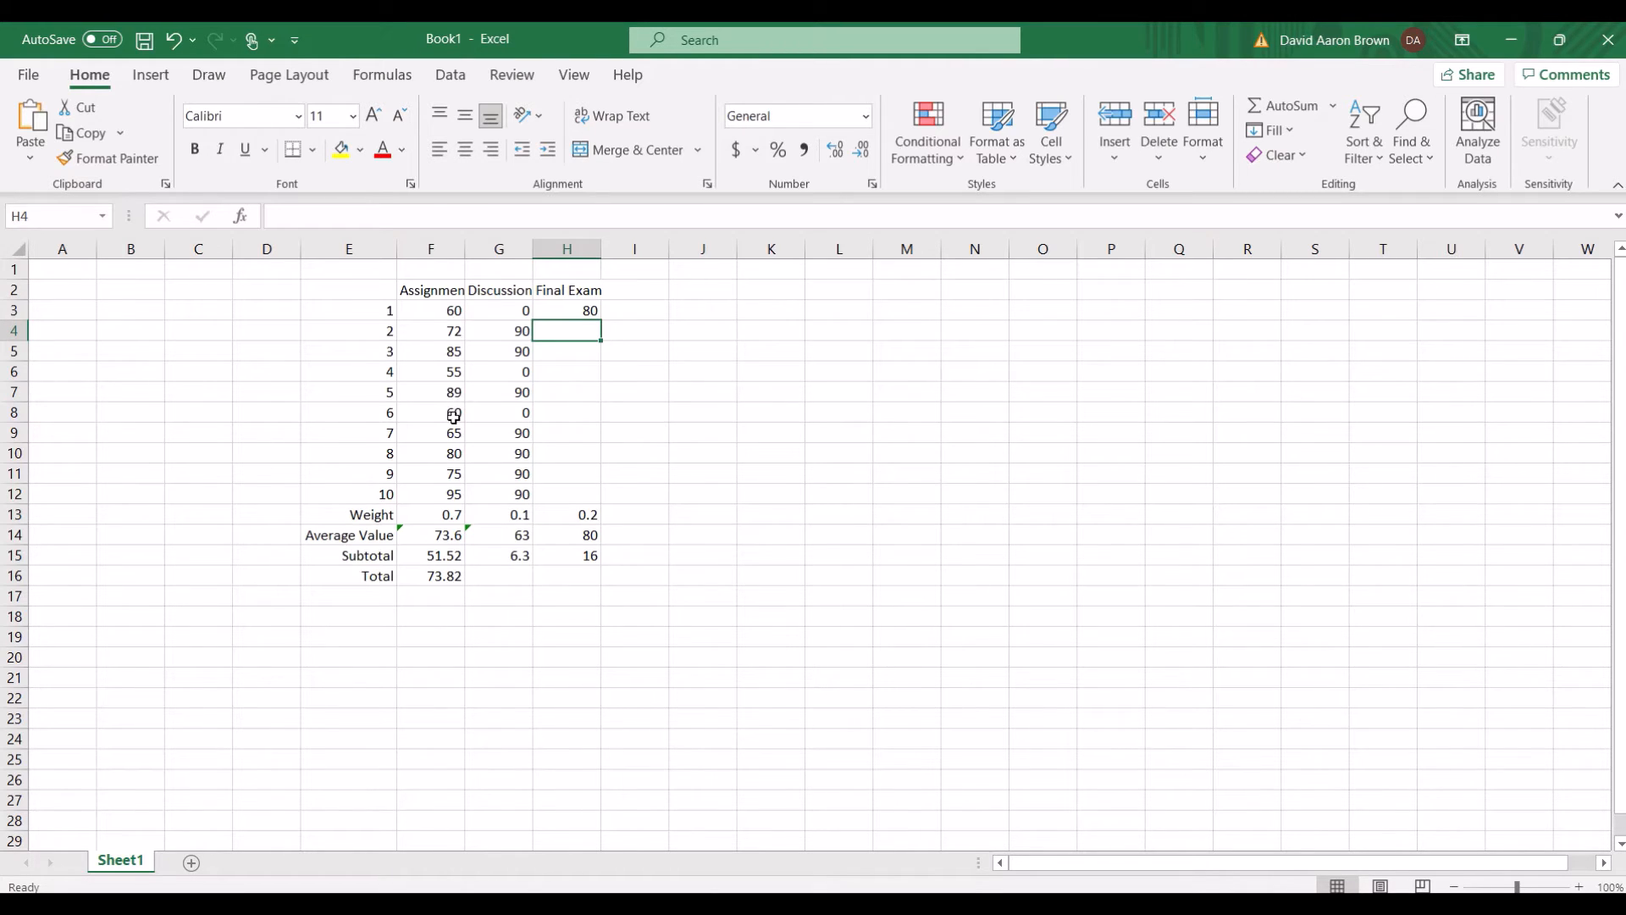
- Set the assignment 4 score in F6 to 79
click(447, 373)
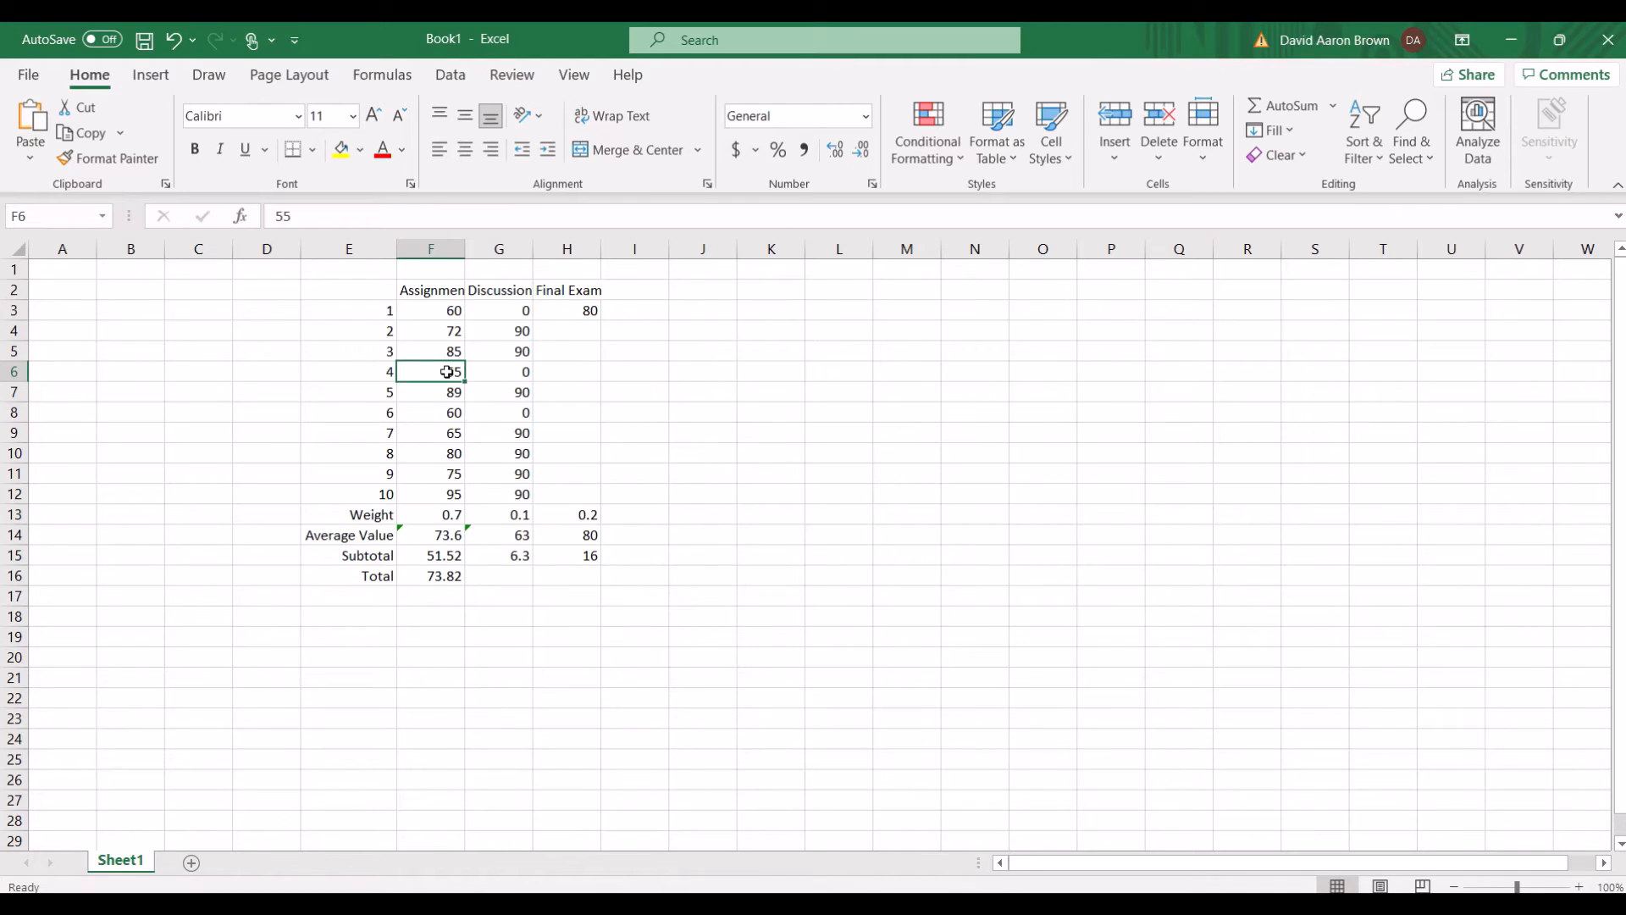
text(79)
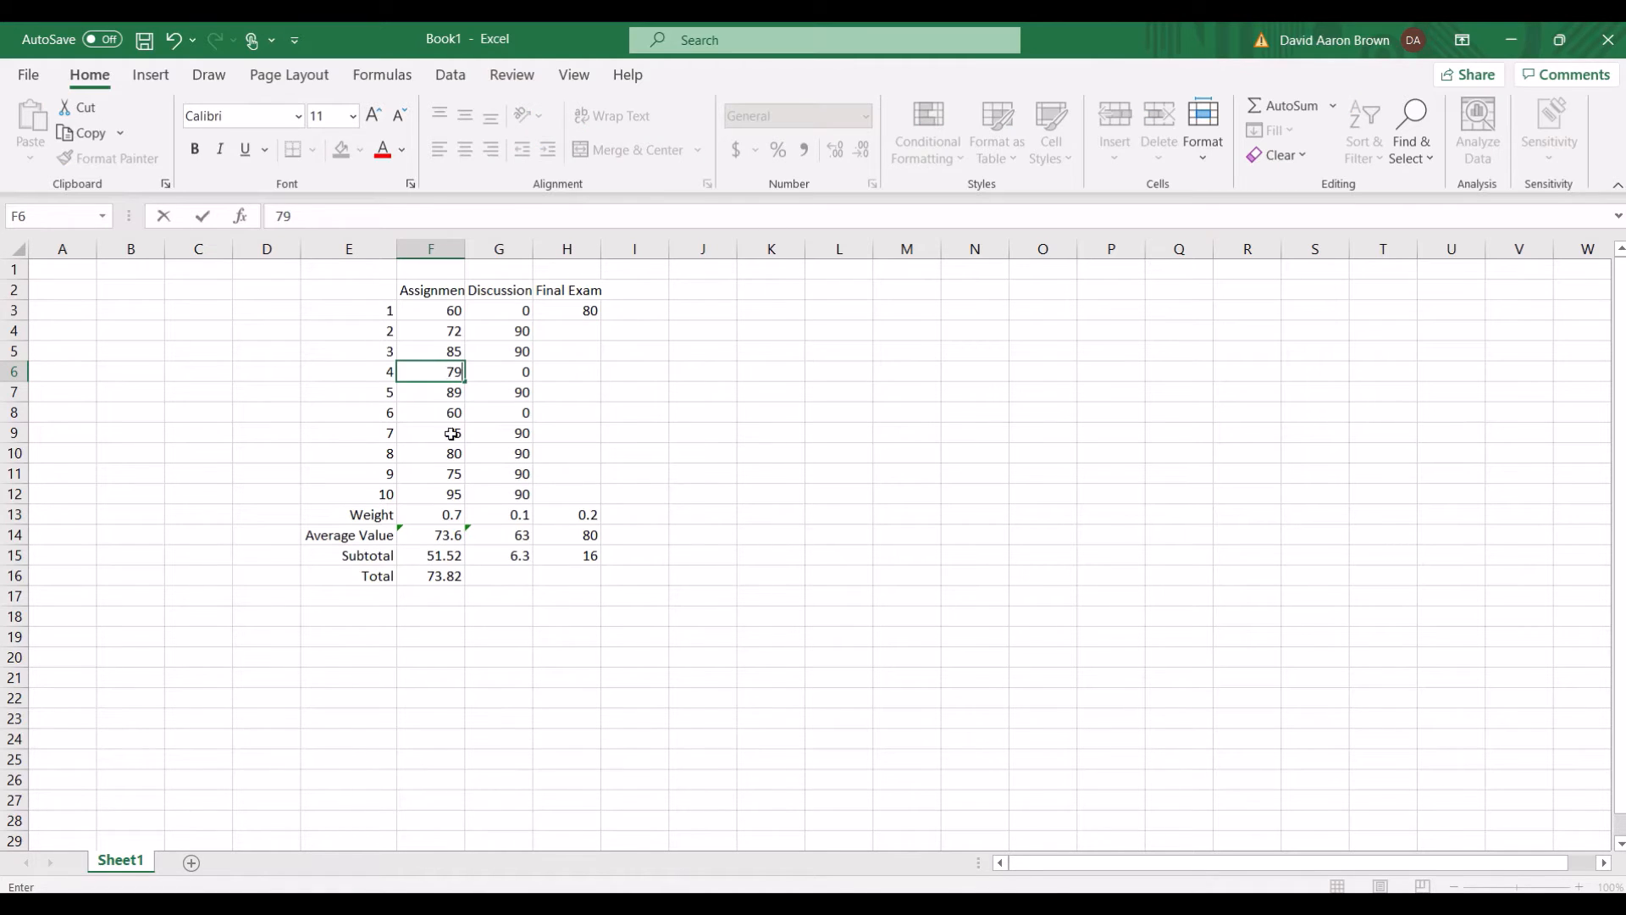
click(455, 414)
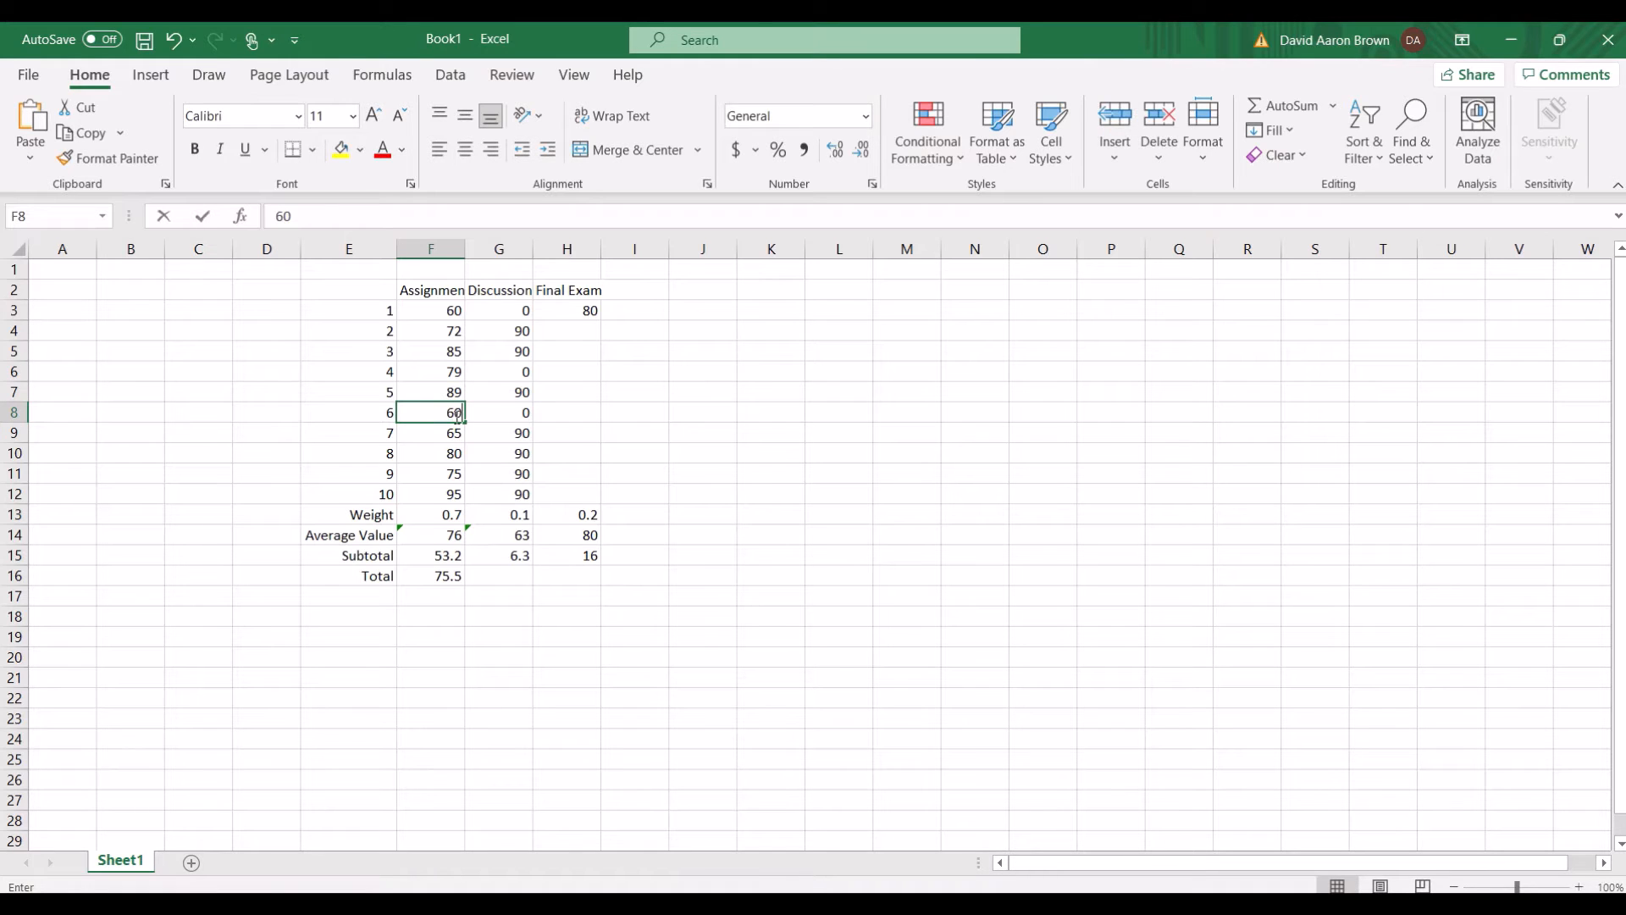
- Set the assignment 6 score in F8 and the assignment 1 score in F3 to 79
text(79)
click(443, 310)
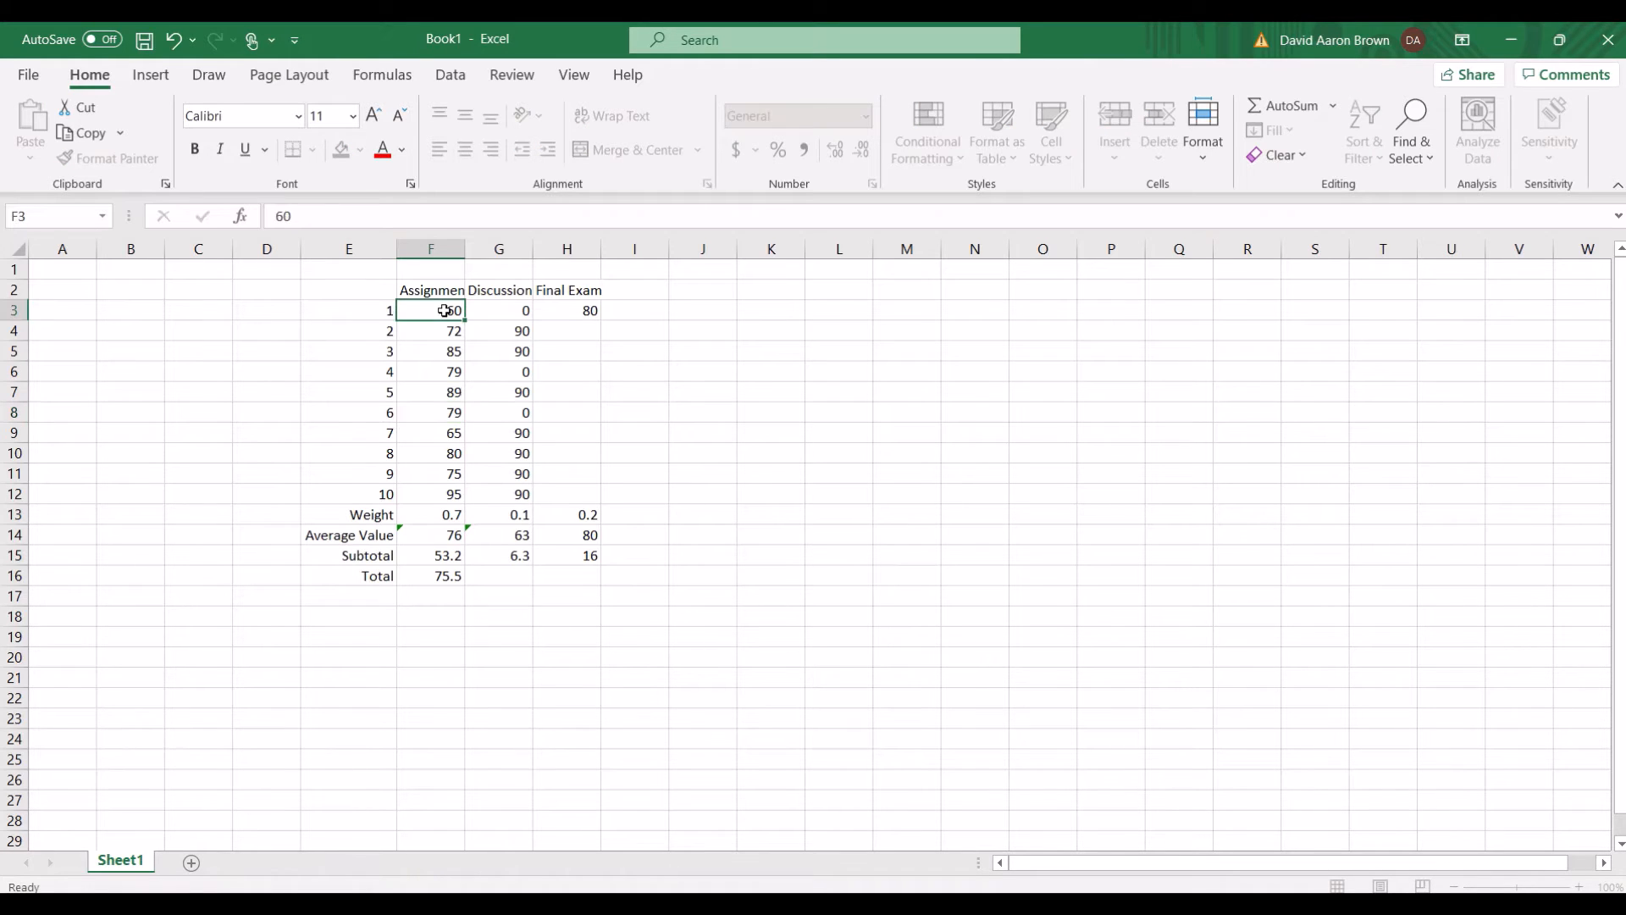
text(79)
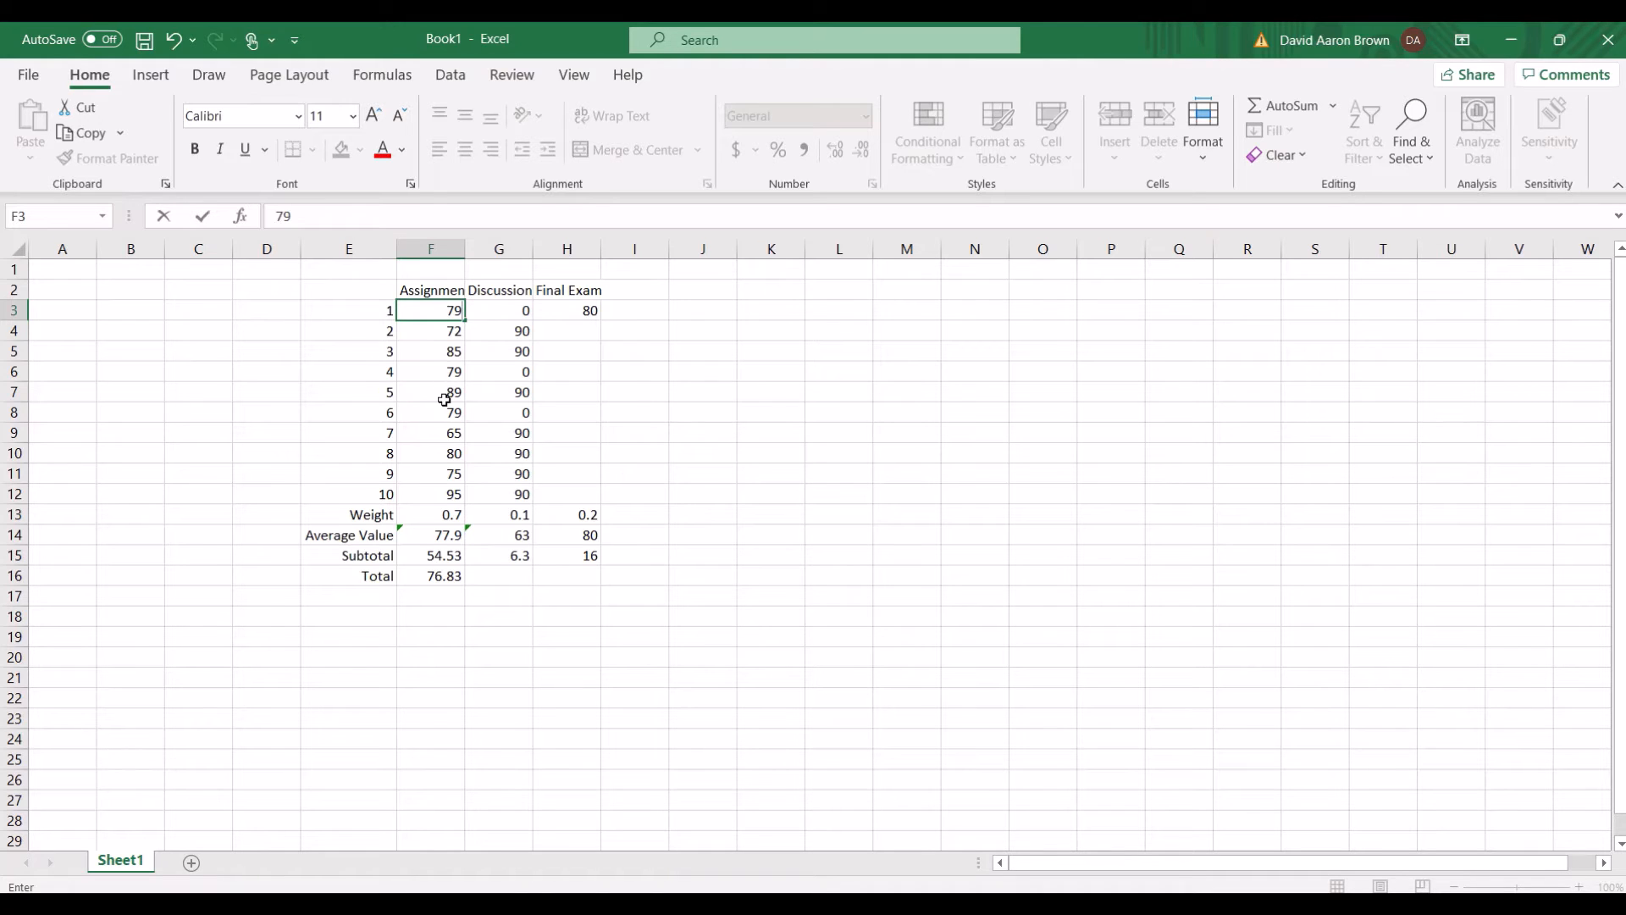
key(Return)
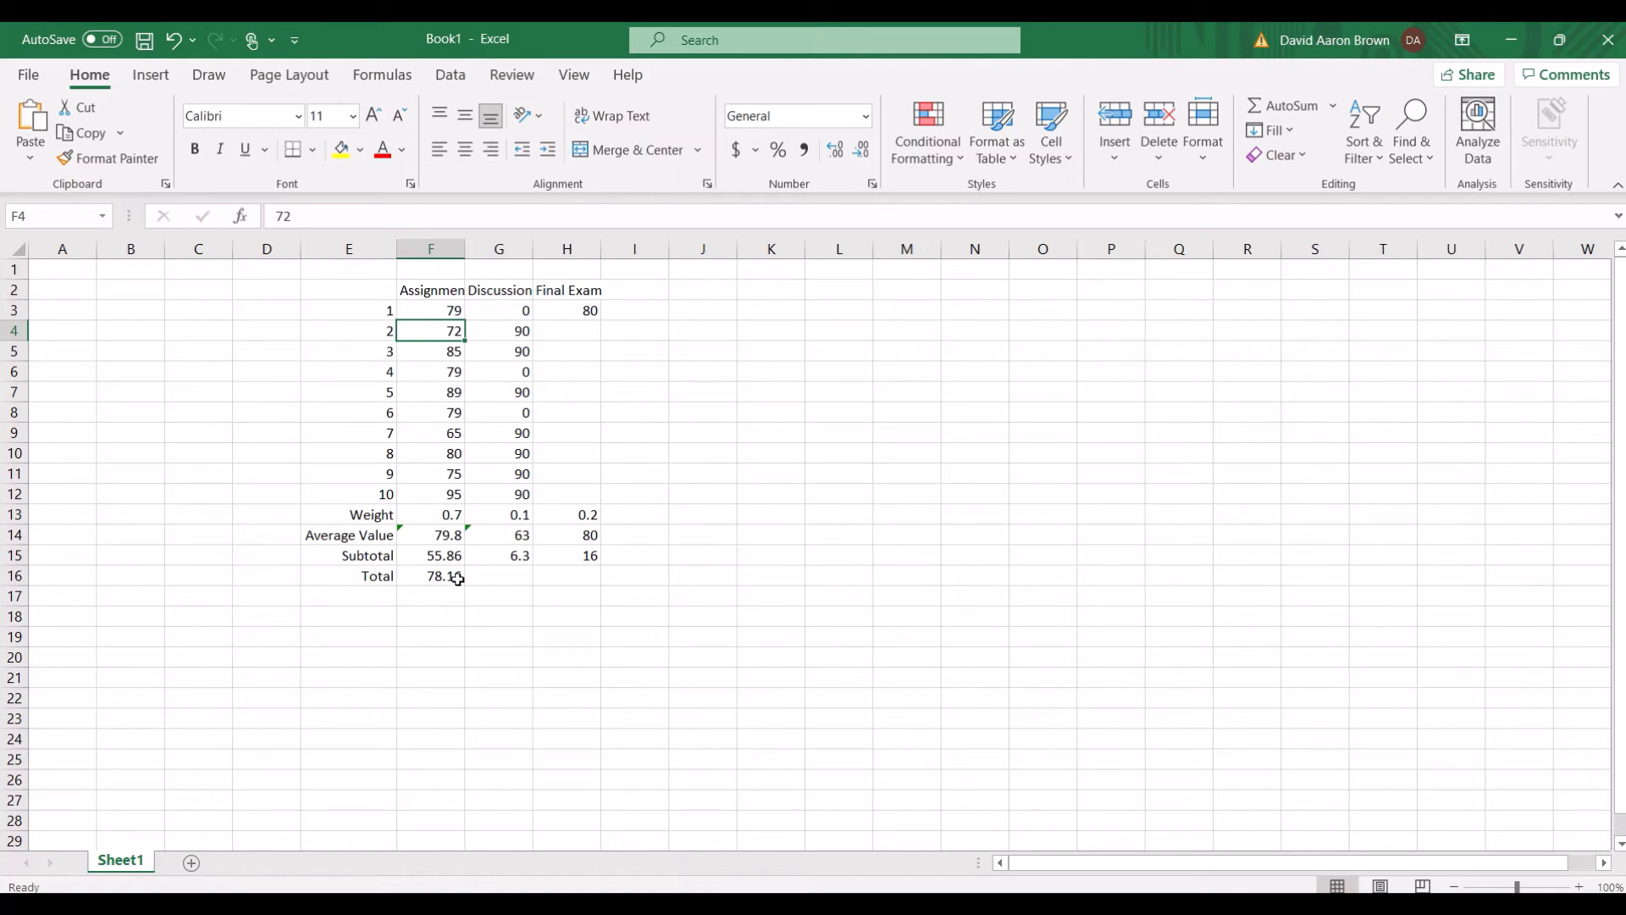
- Set the discussion 4 score in G6 to 80 and the discussion 6 score in G8 to 70
click(522, 370)
text(80)
key(Return)
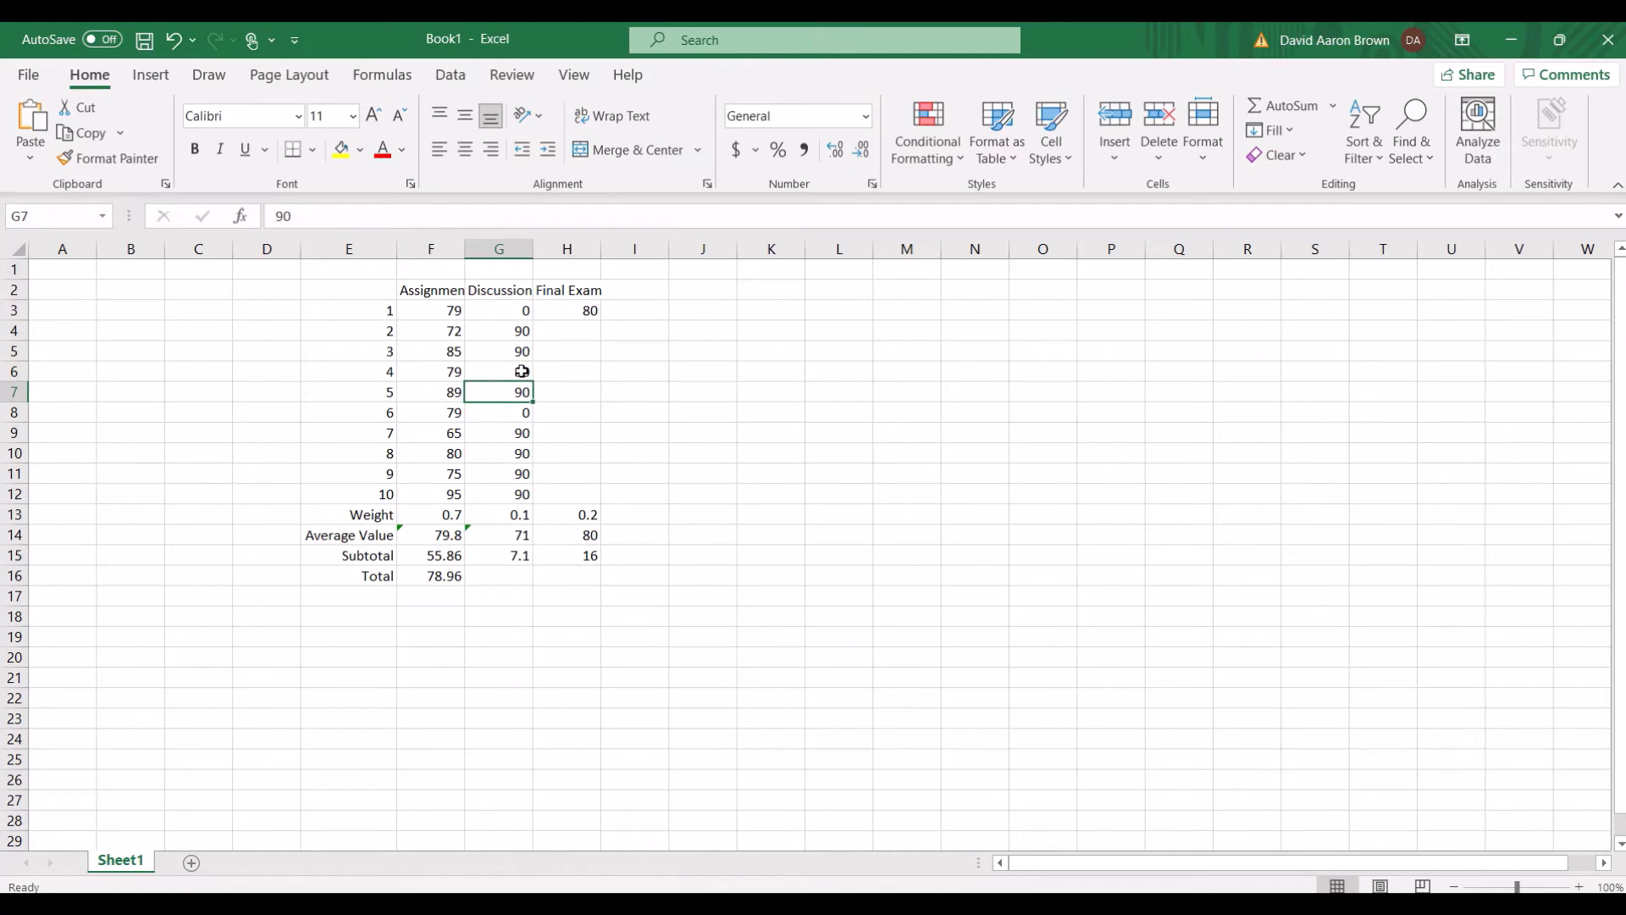
click(516, 415)
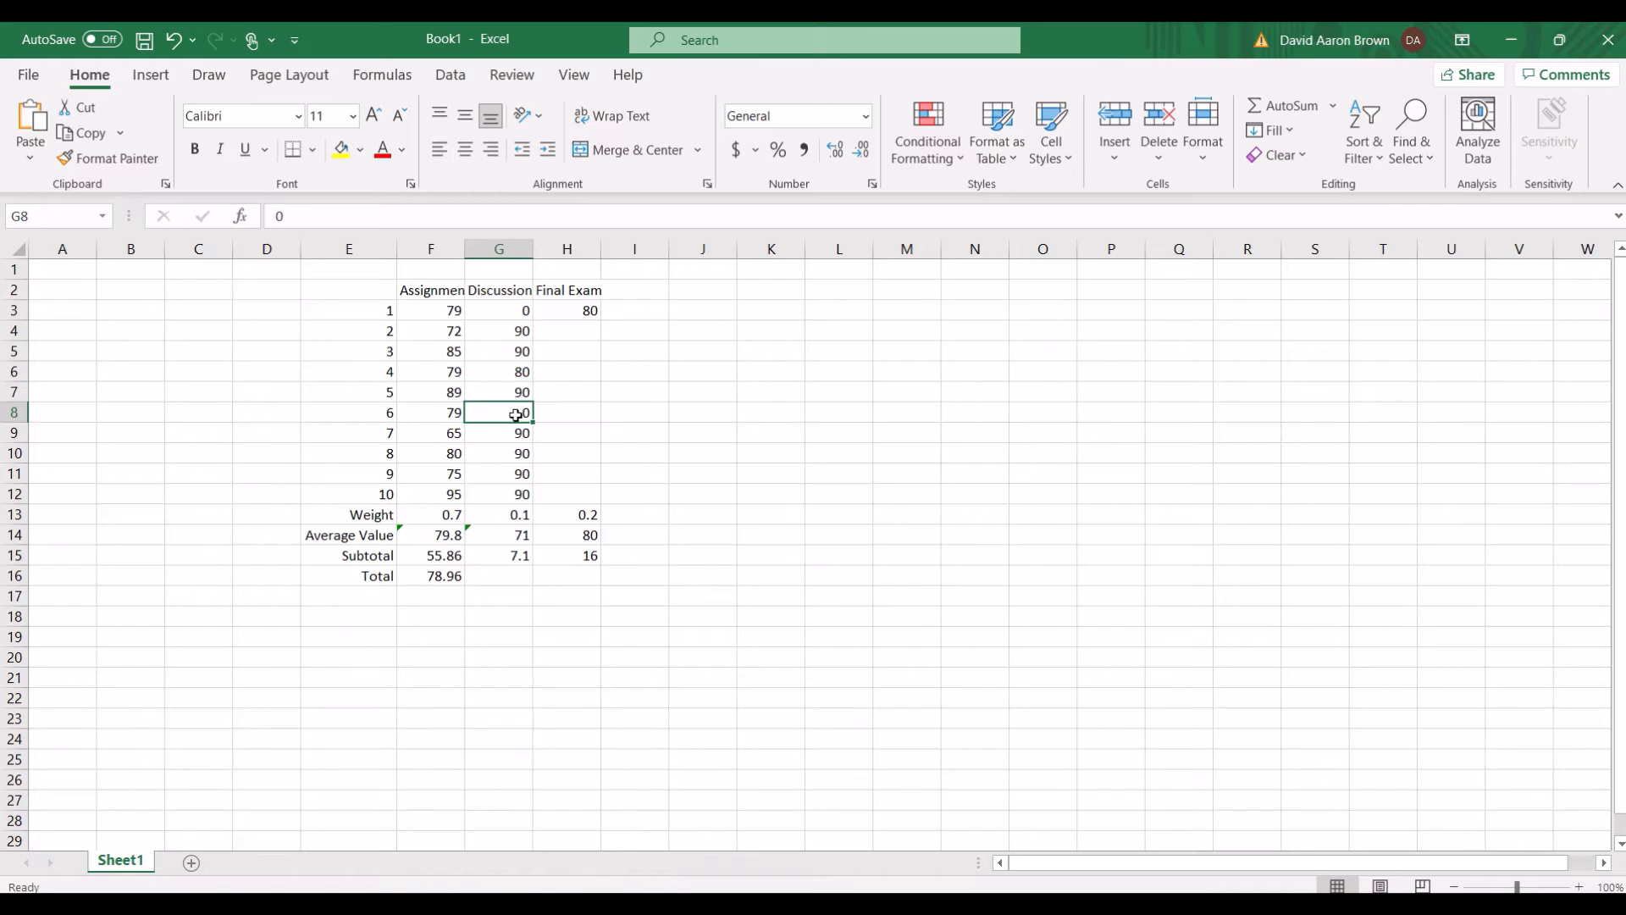
text(90)
key(Return)
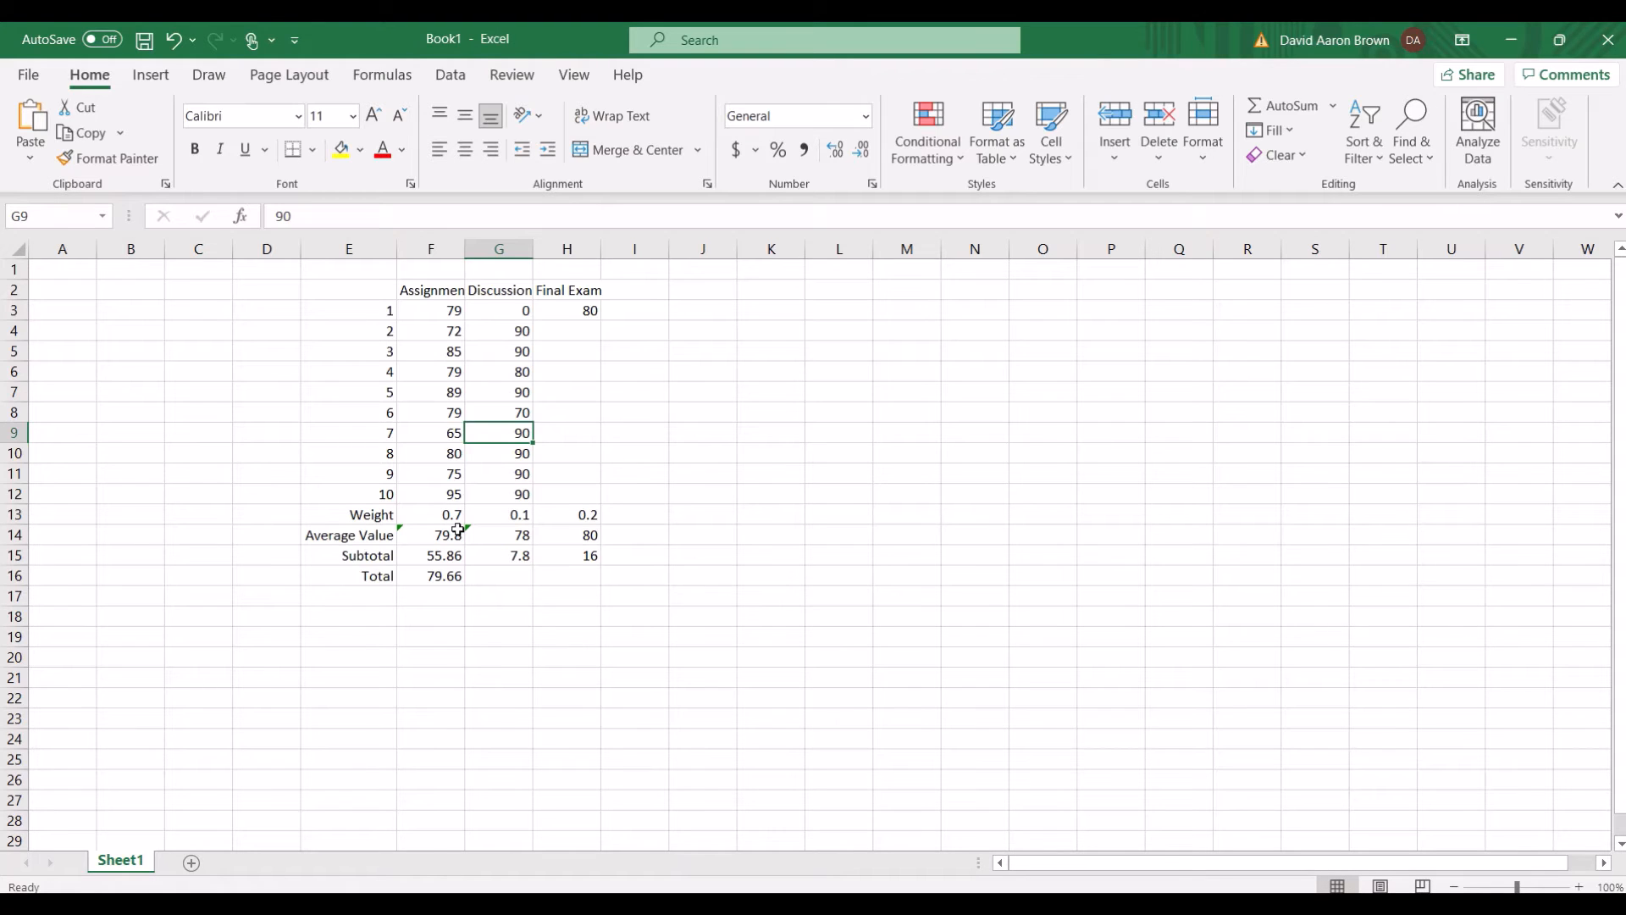
- Set the assignment 2 score in F4 to 100 and fill that value through F4:G12
click(448, 331)
text(100)
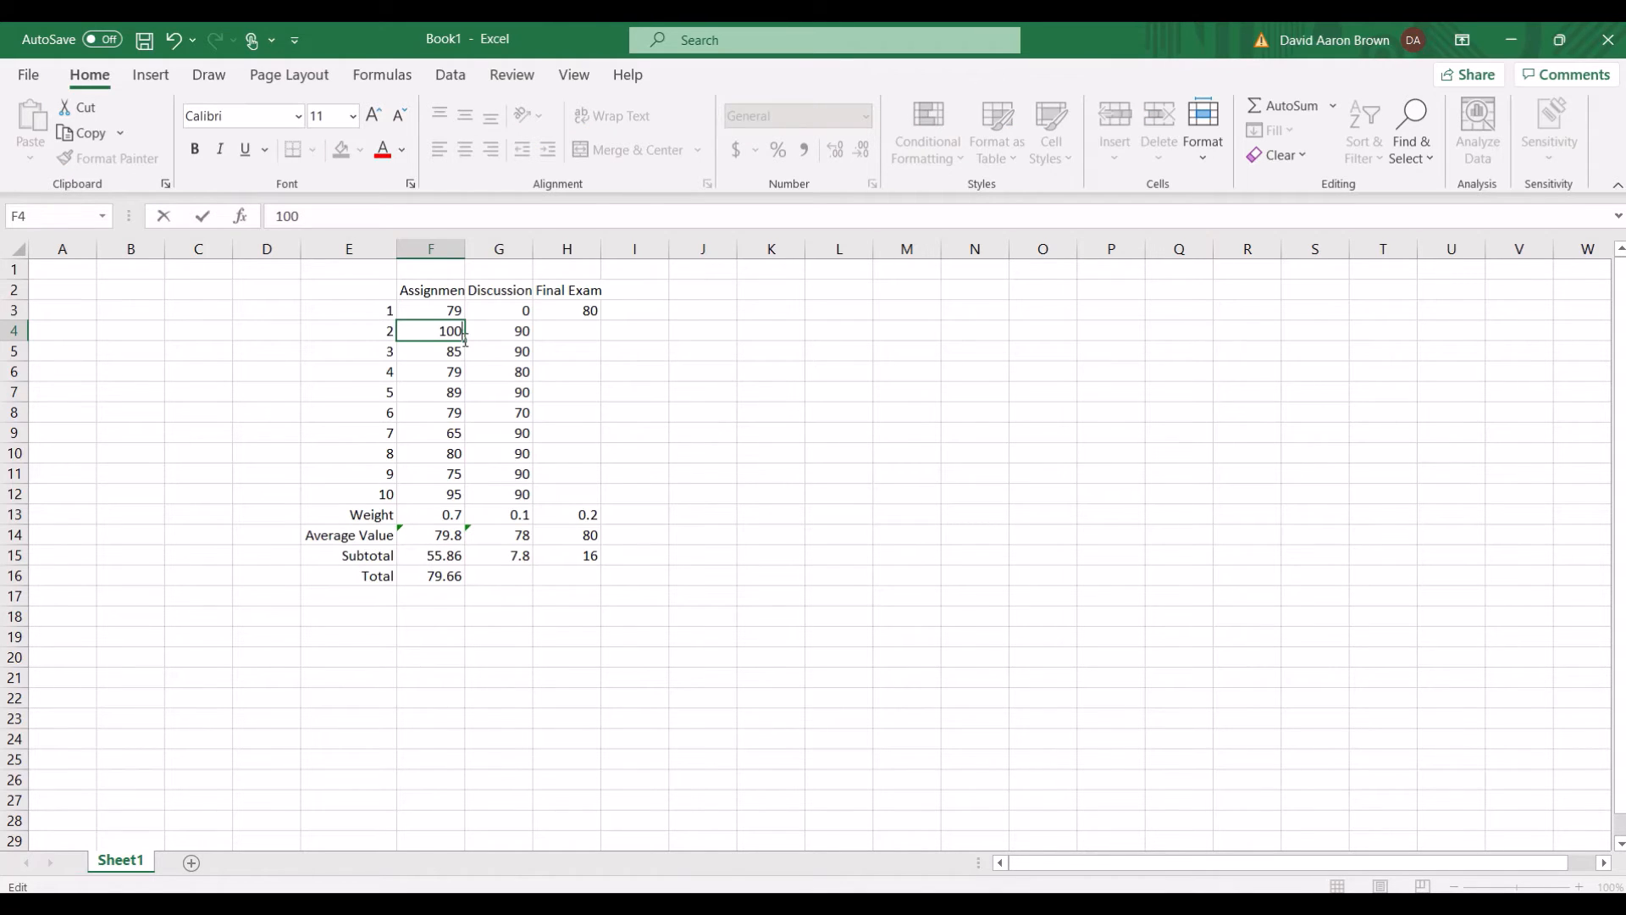
drag(465, 340, 512, 510)
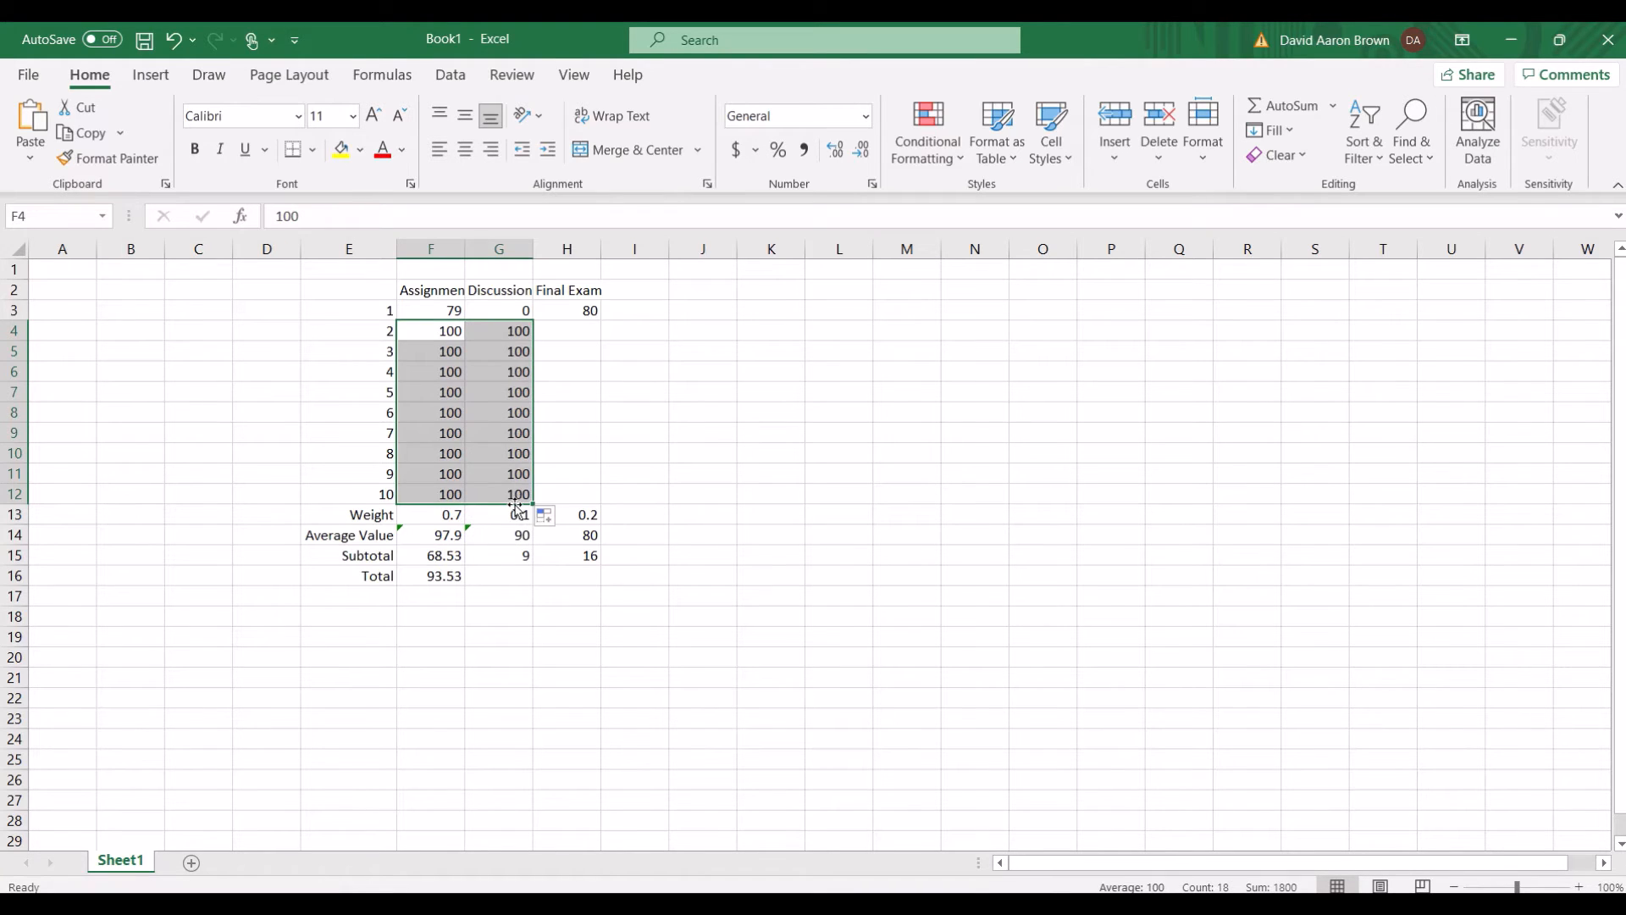
- Set the final exam score in H3 to 100
click(584, 312)
text(100)
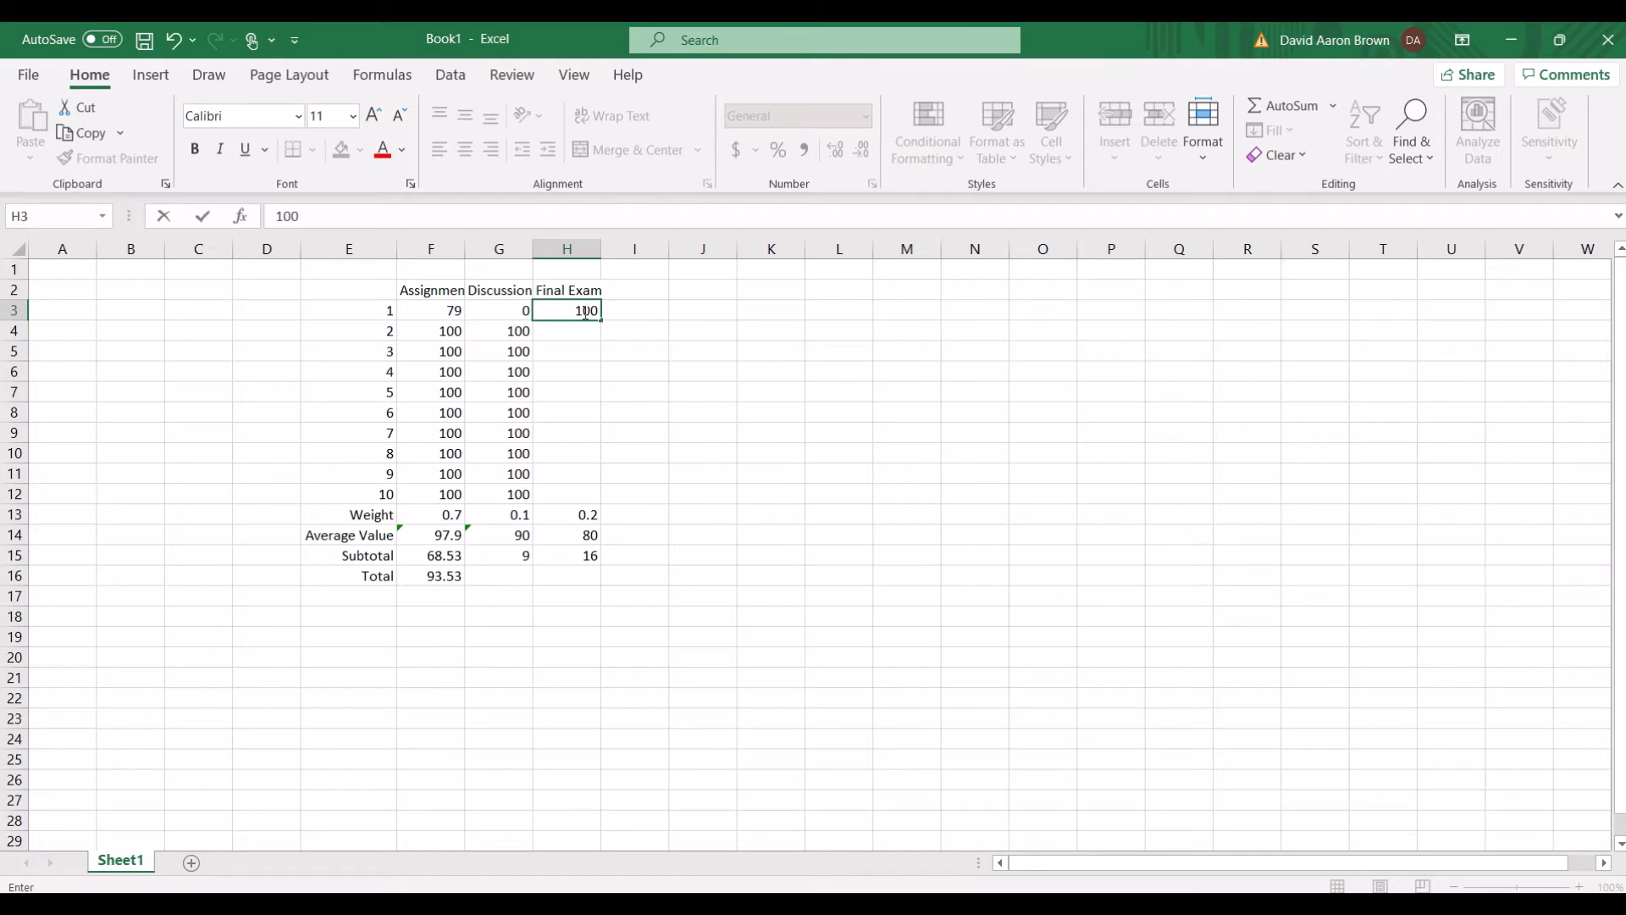
key(Return)
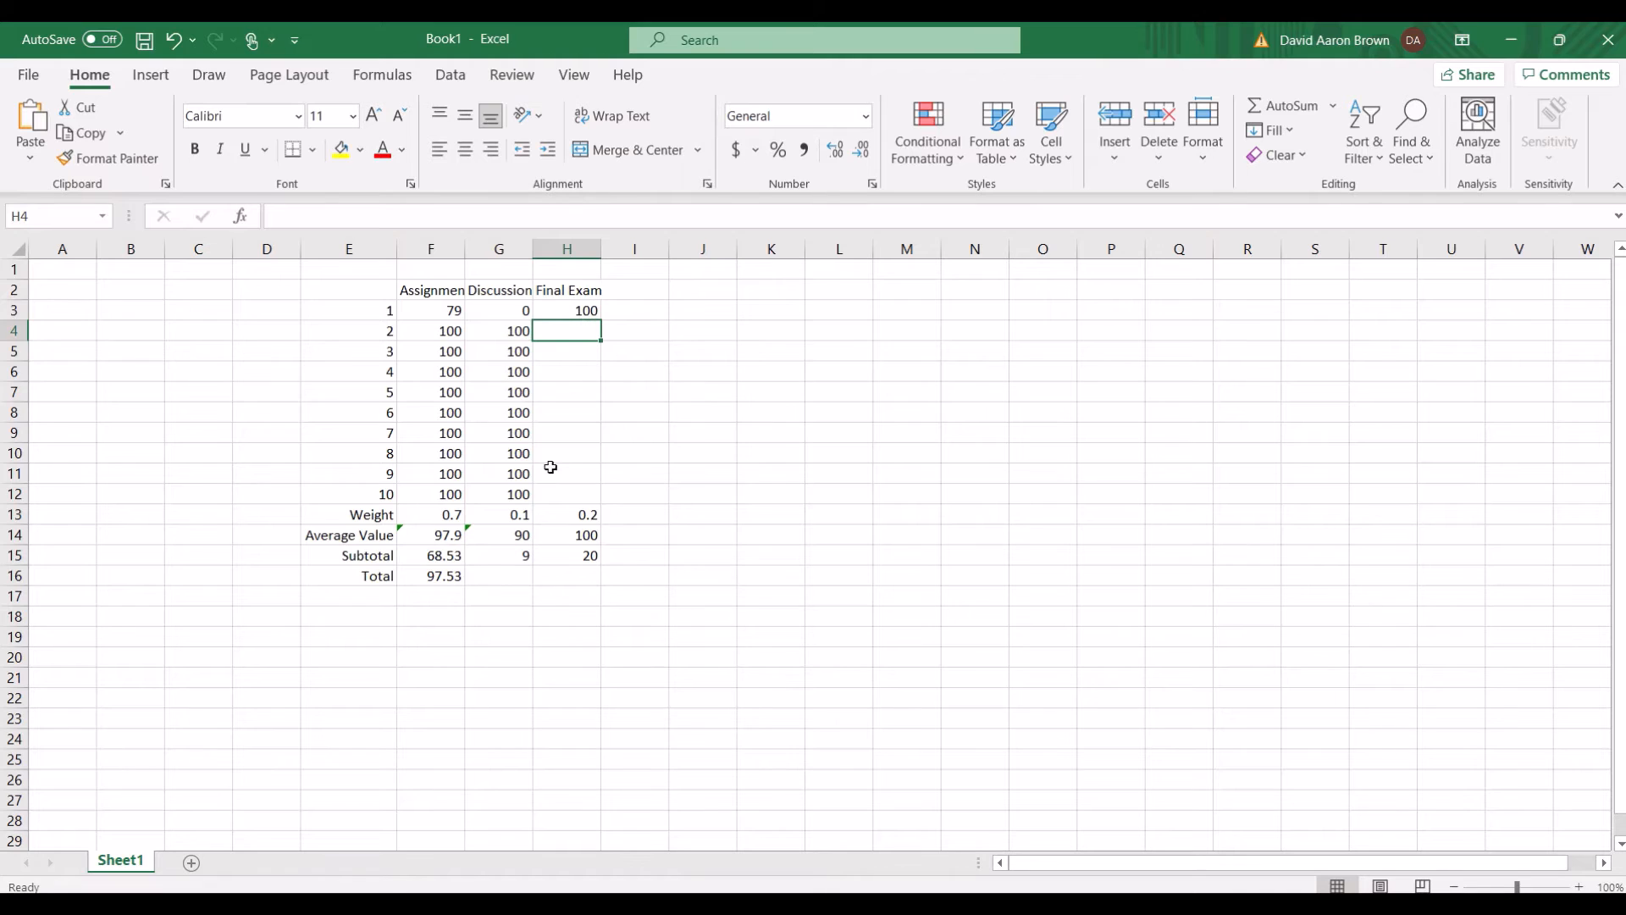
- Set the assignment 1 score in F3 to 65 and the assignment 2 score in F4 to 79
click(446, 309)
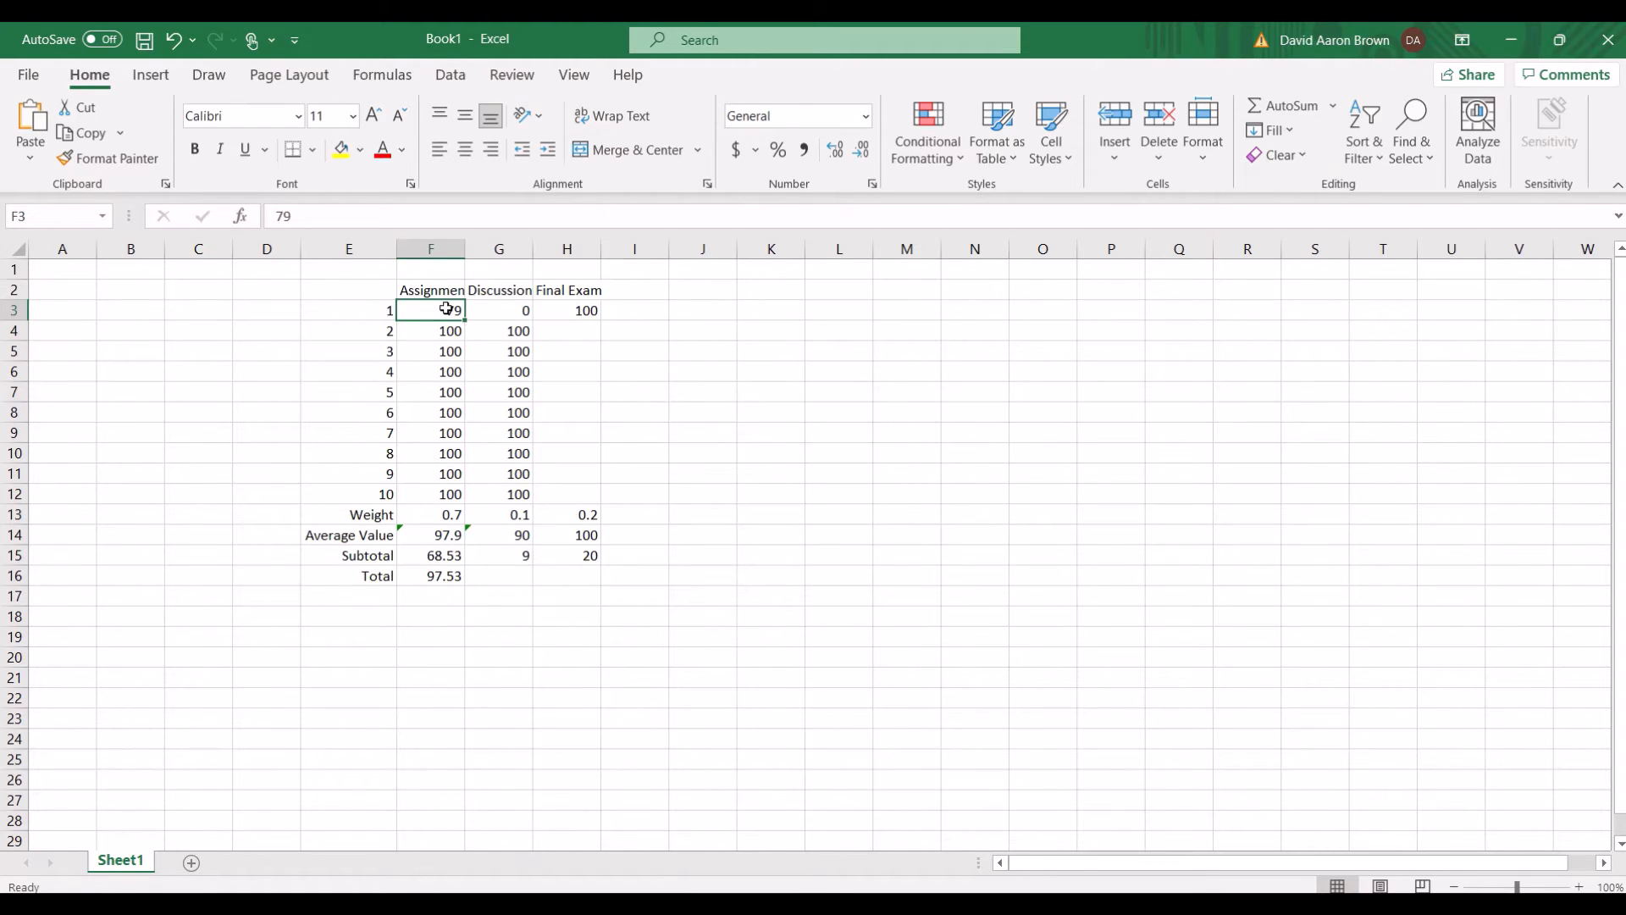
text(65)
key(Return)
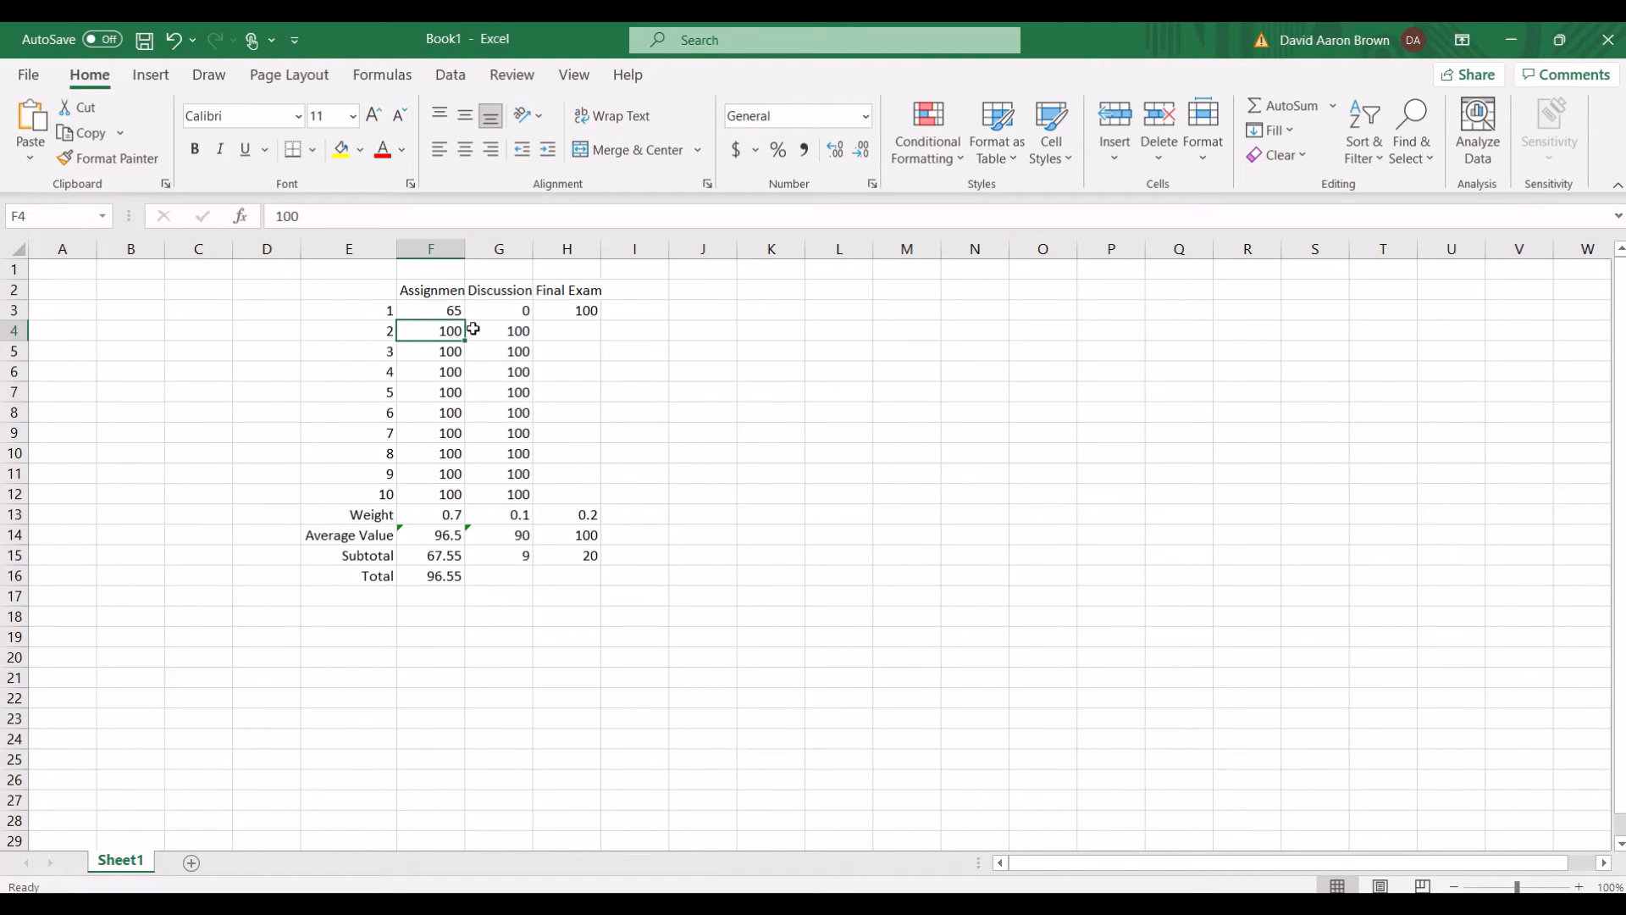
text(79)
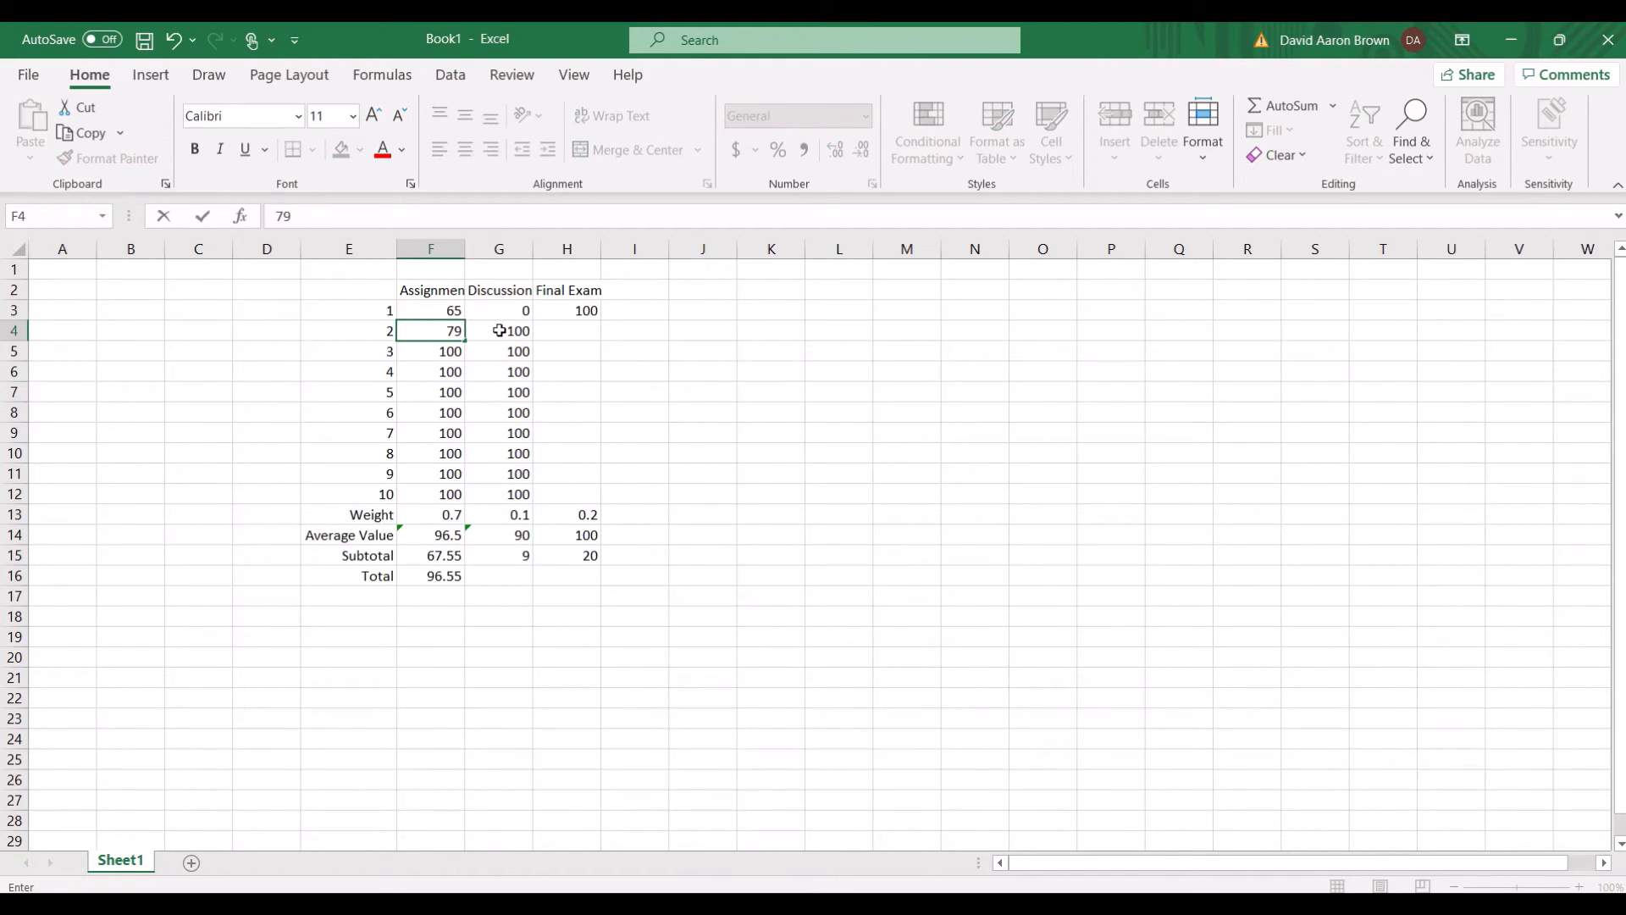
- Set the discussion 2 score in G4 to 60
click(499, 330)
text(60)
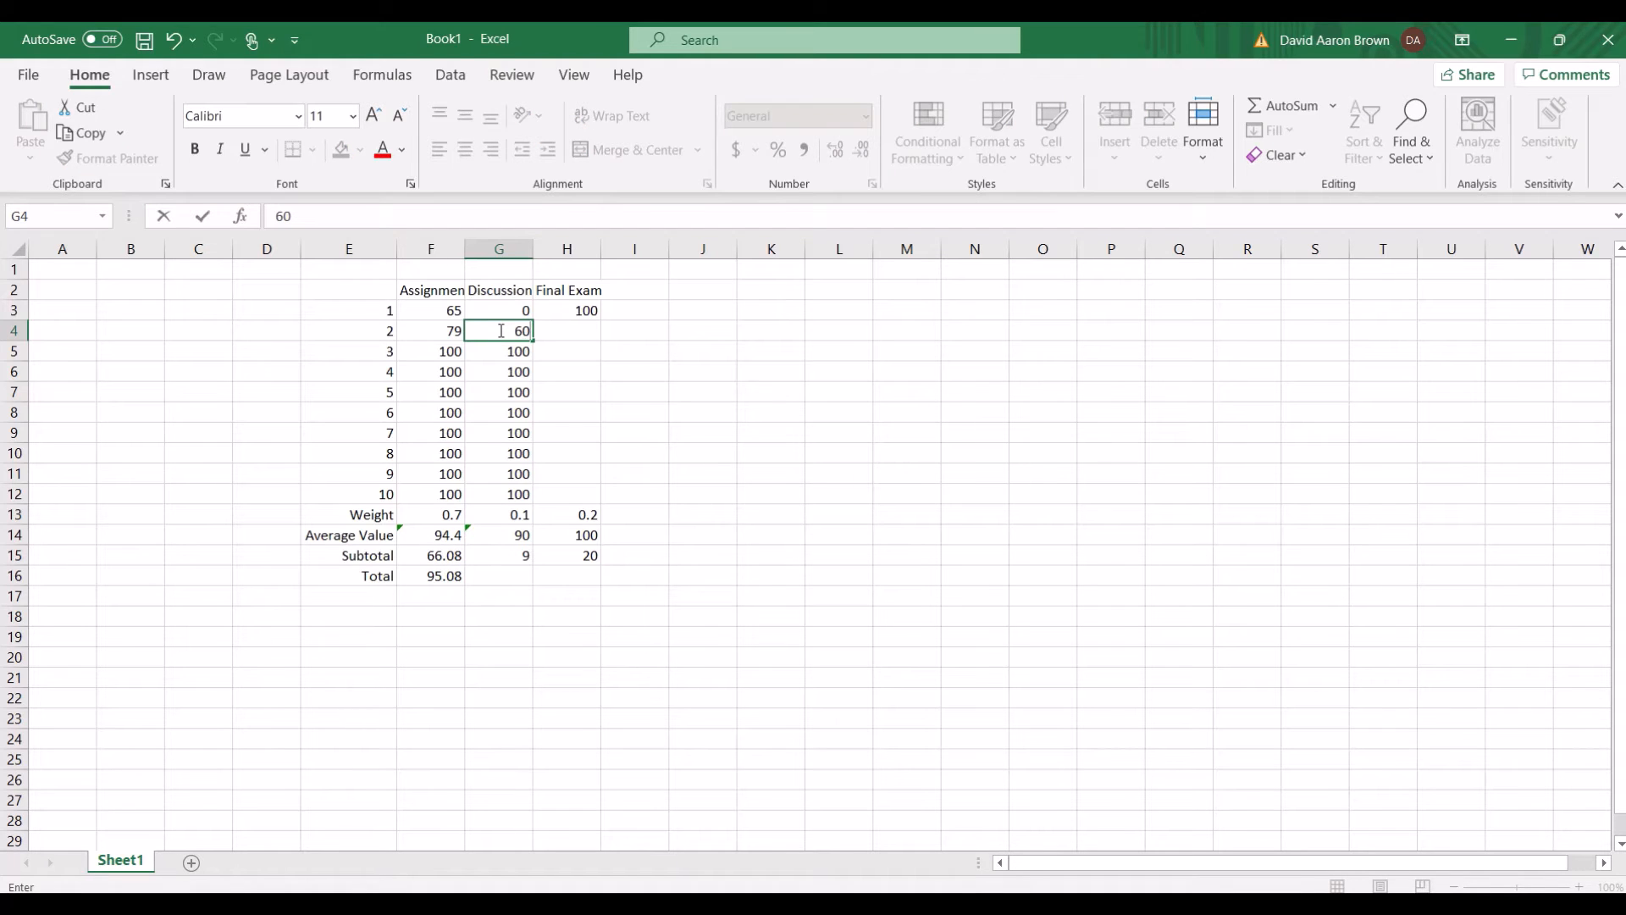
key(Return)
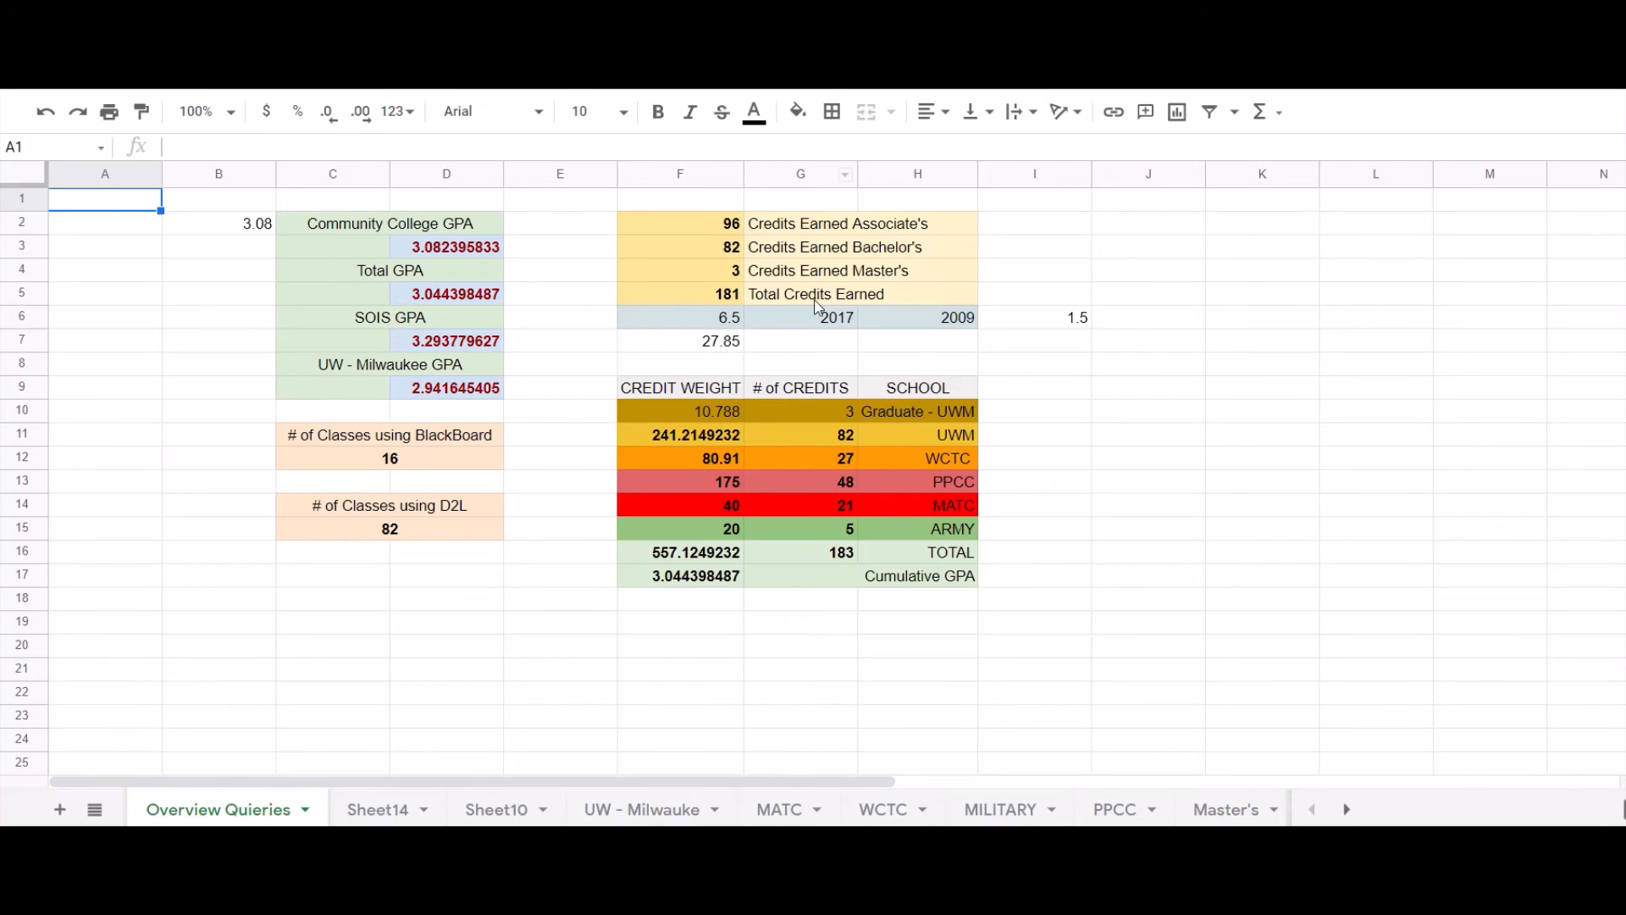
- Examine the course grade breakdowns on the Master's sheet and the scores on the Summer 2020 sheet
click(1237, 810)
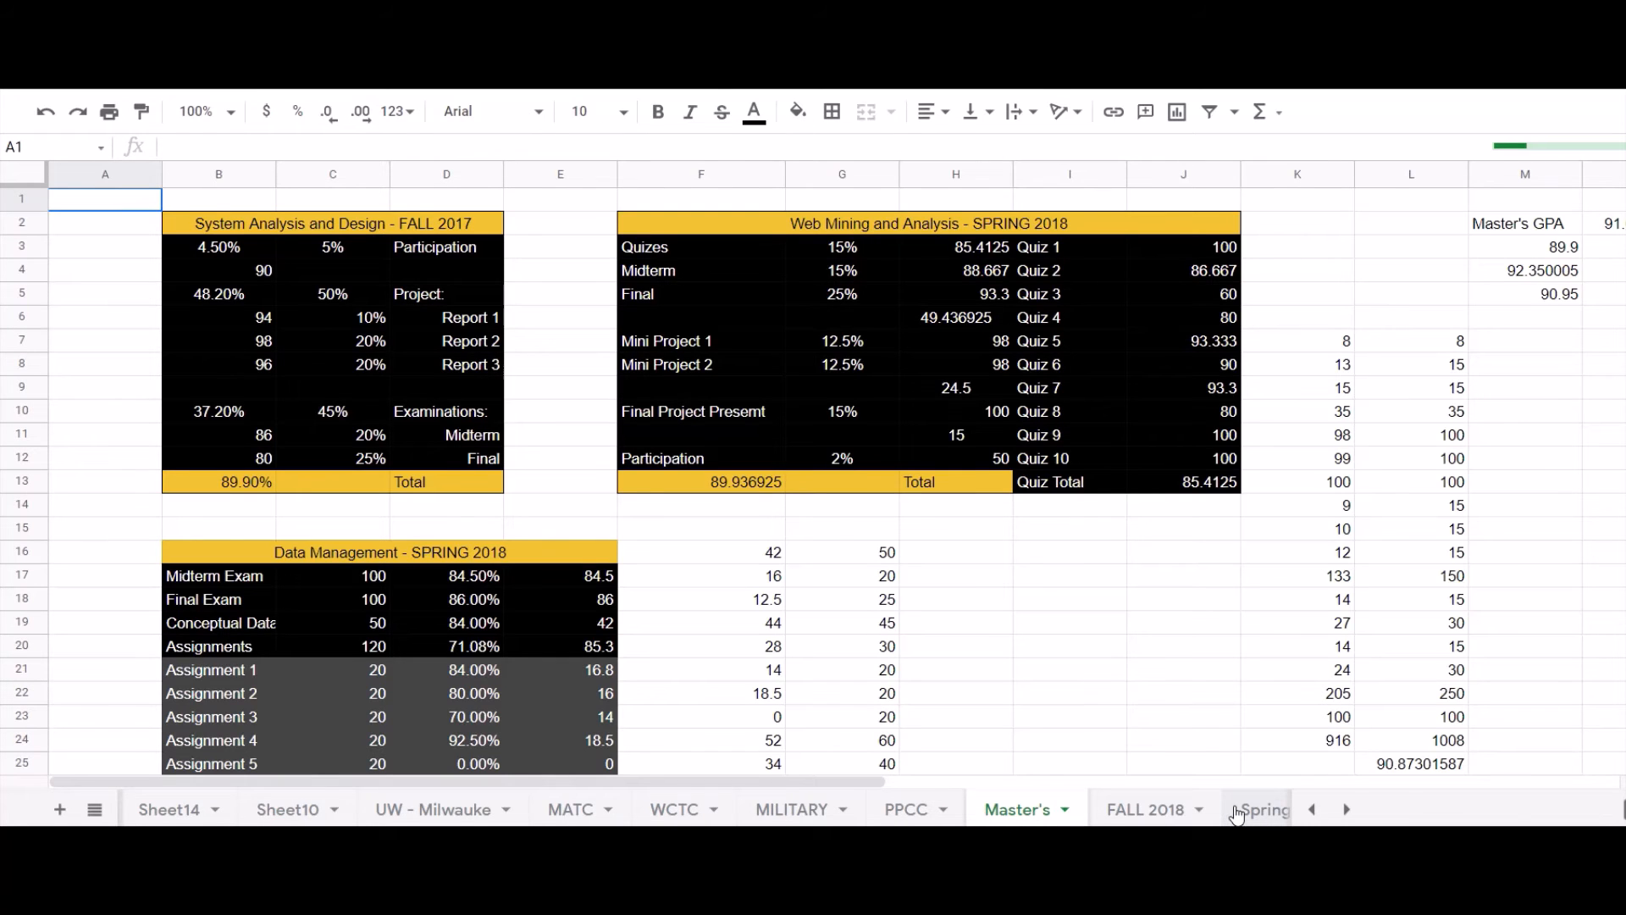
click(1345, 810)
click(1346, 811)
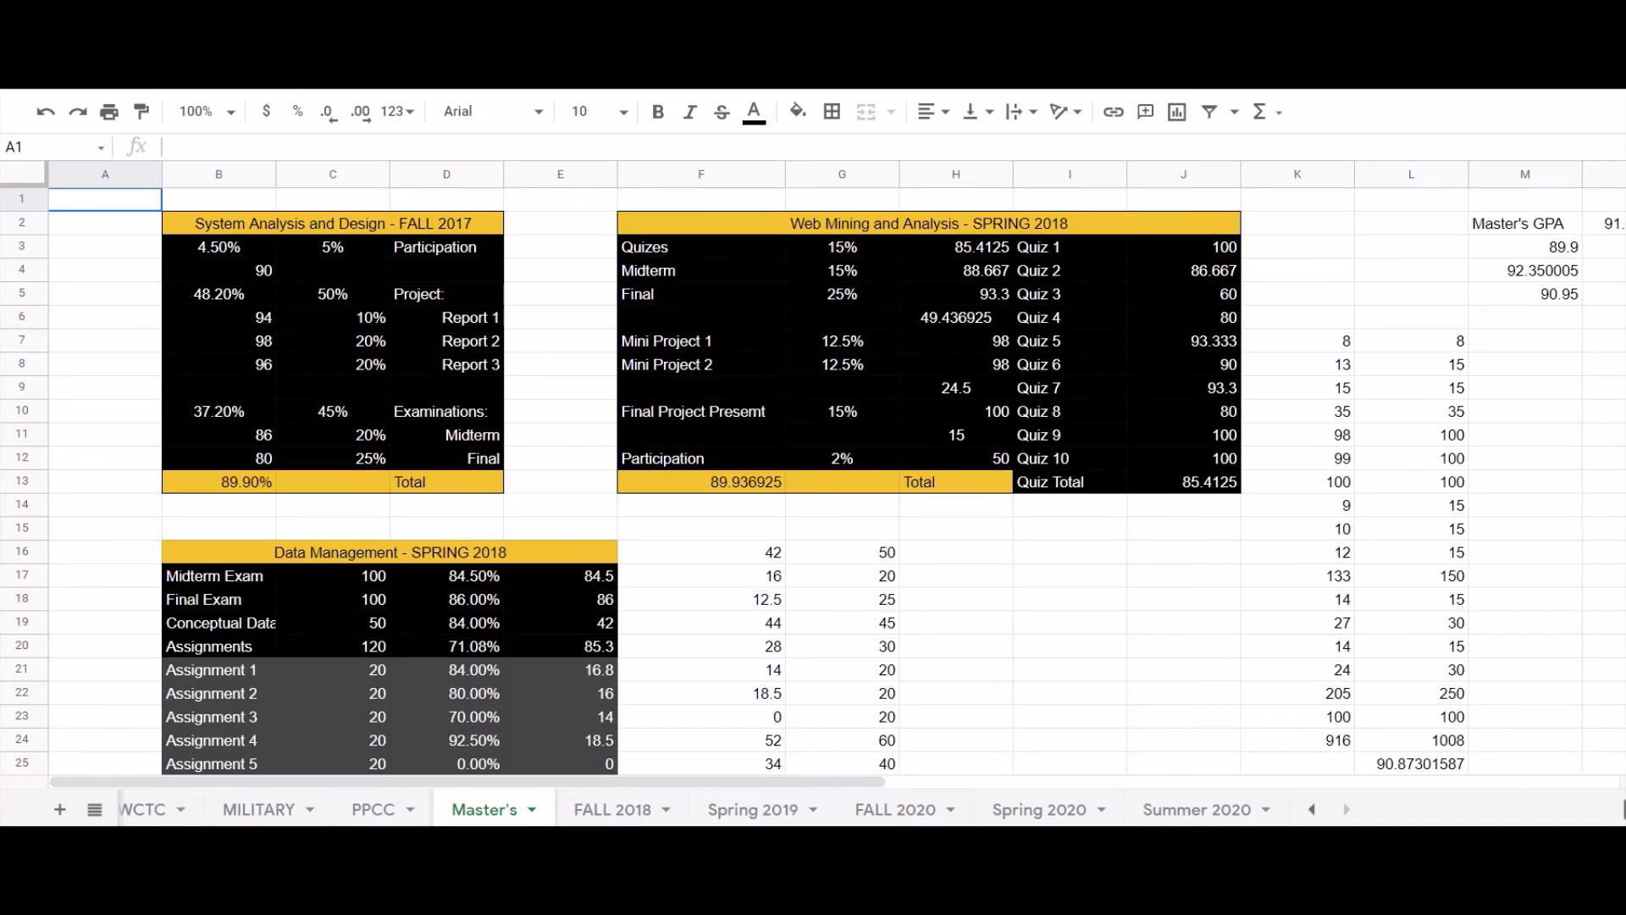
scroll(813, 474, down, 20)
scroll(813, 474, up, 20)
click(1213, 806)
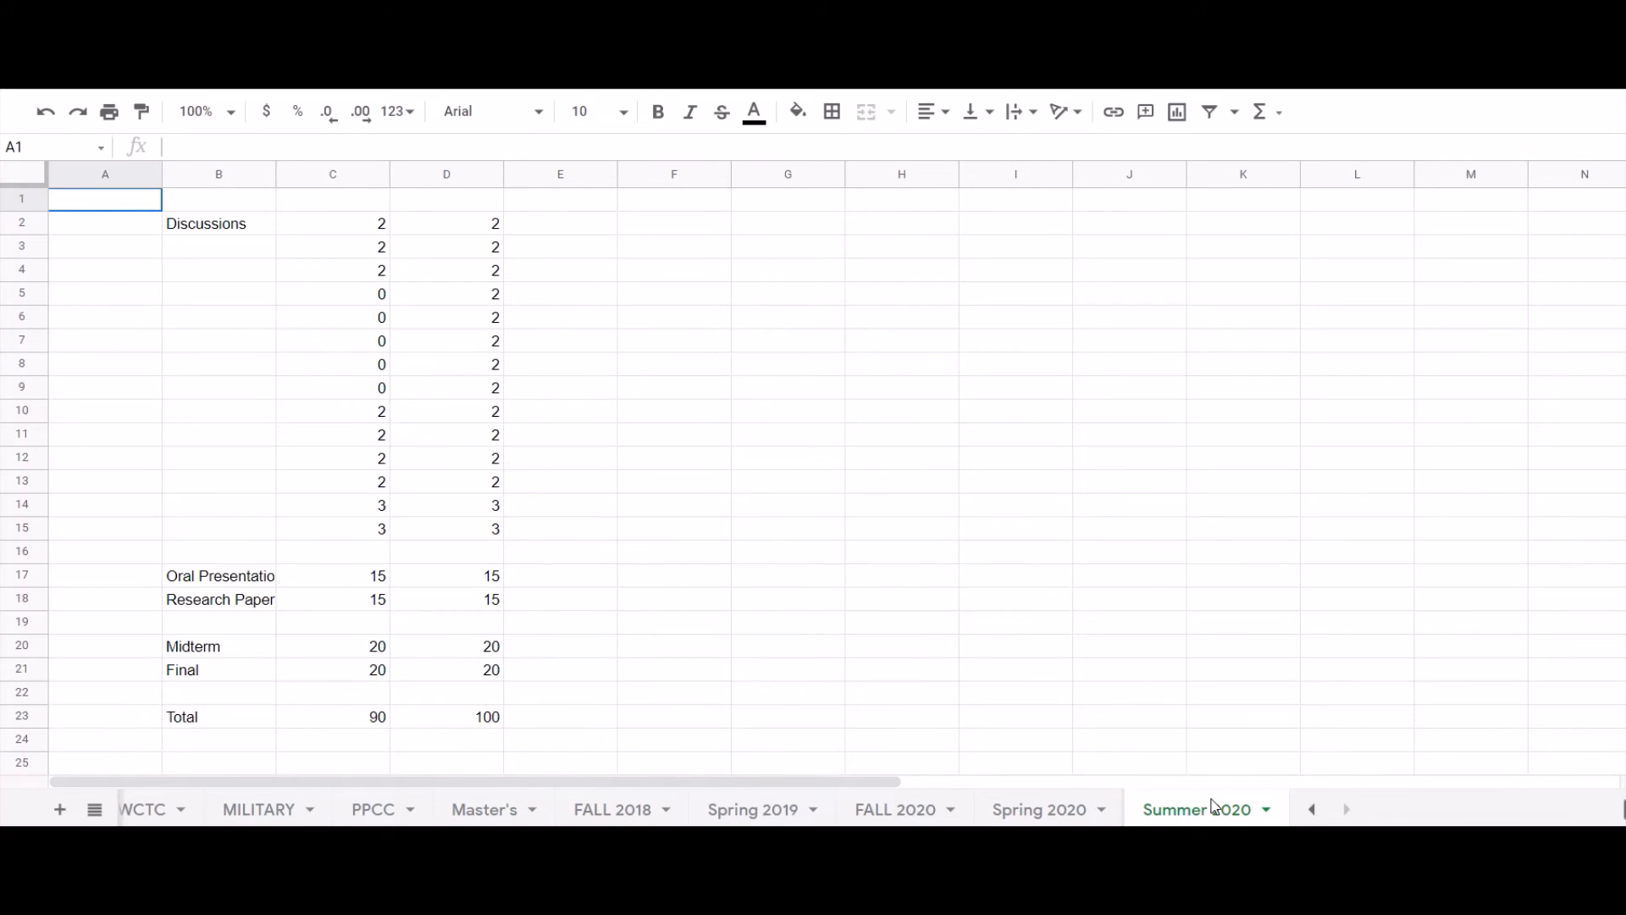
- Look through Sheet14 and the weighted scores on Sheet10, and return to the Overview Quieries sheet
click(1310, 810)
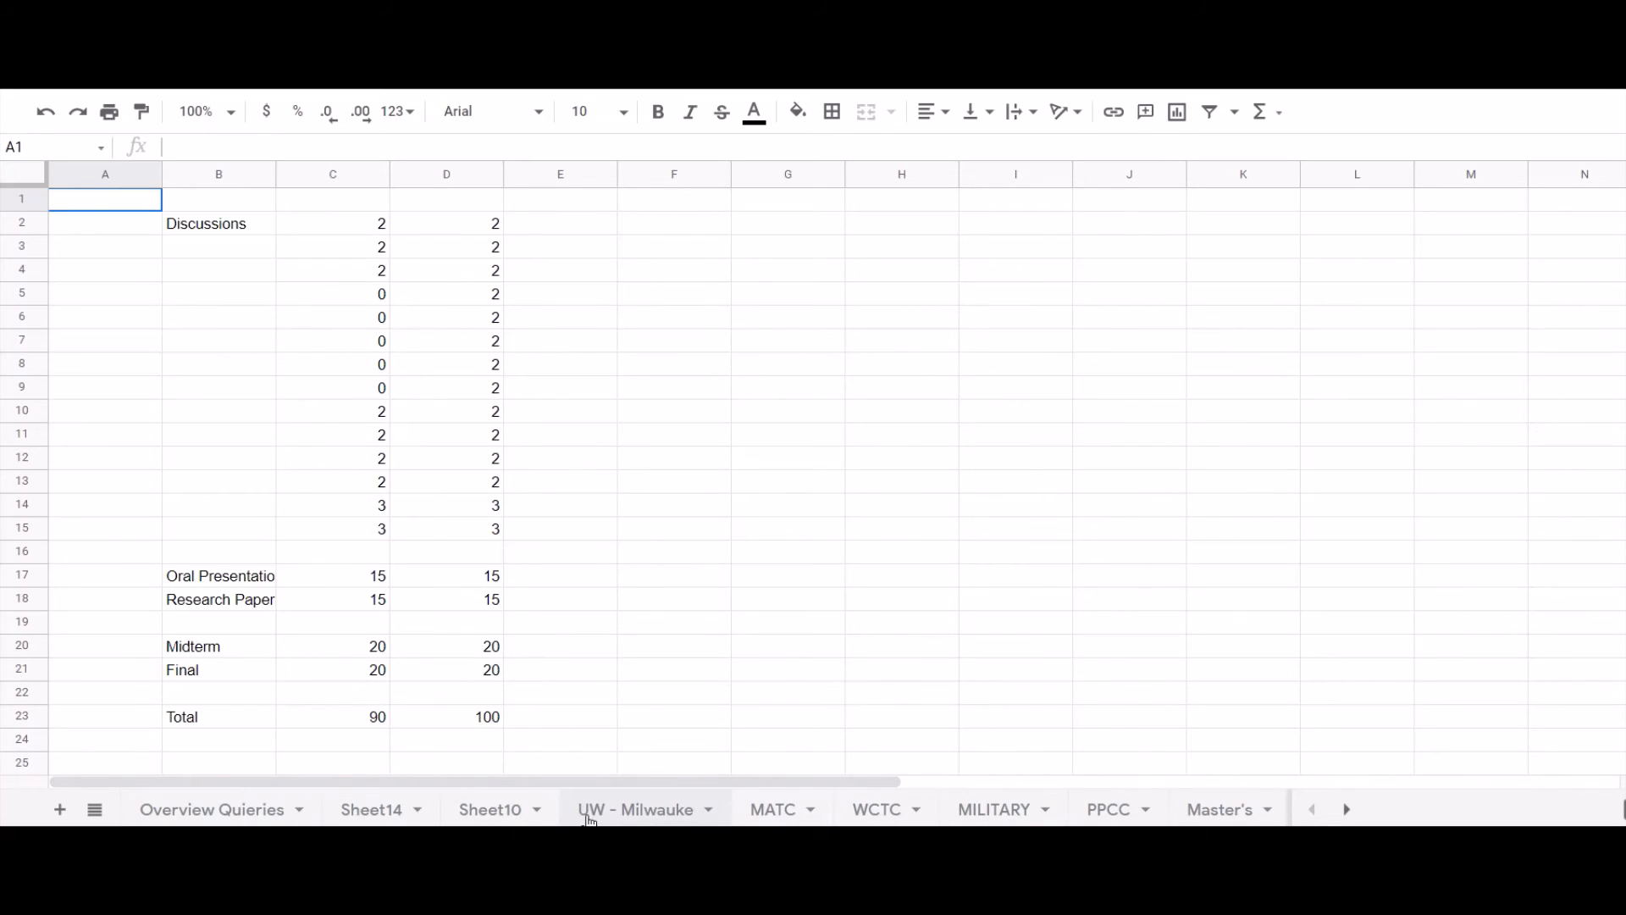
click(385, 809)
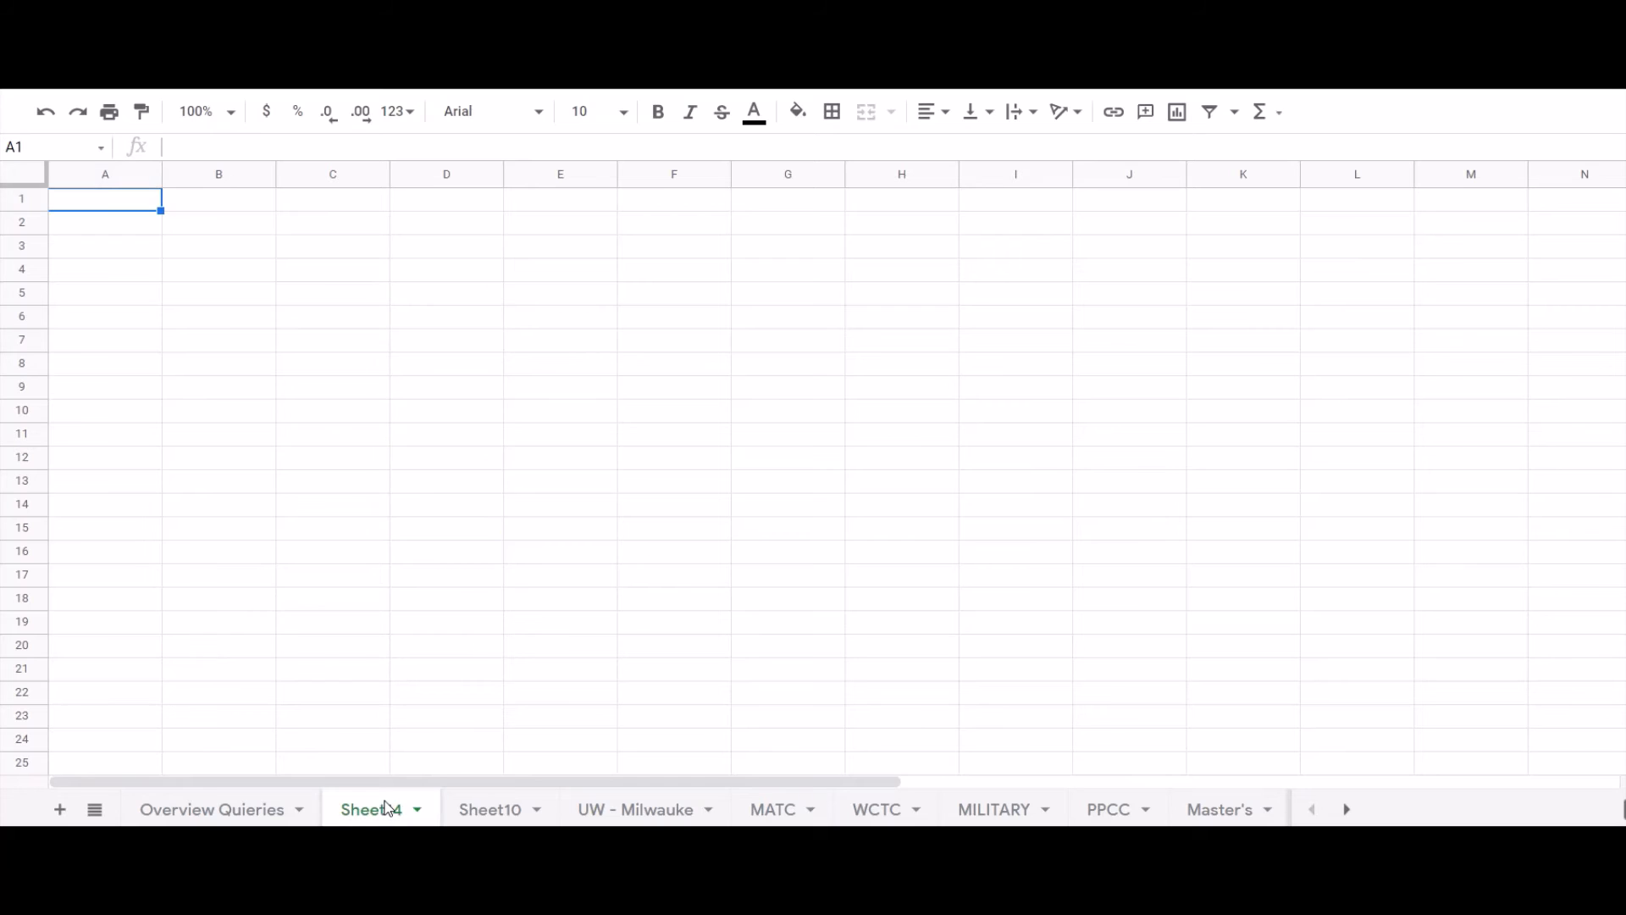
click(498, 808)
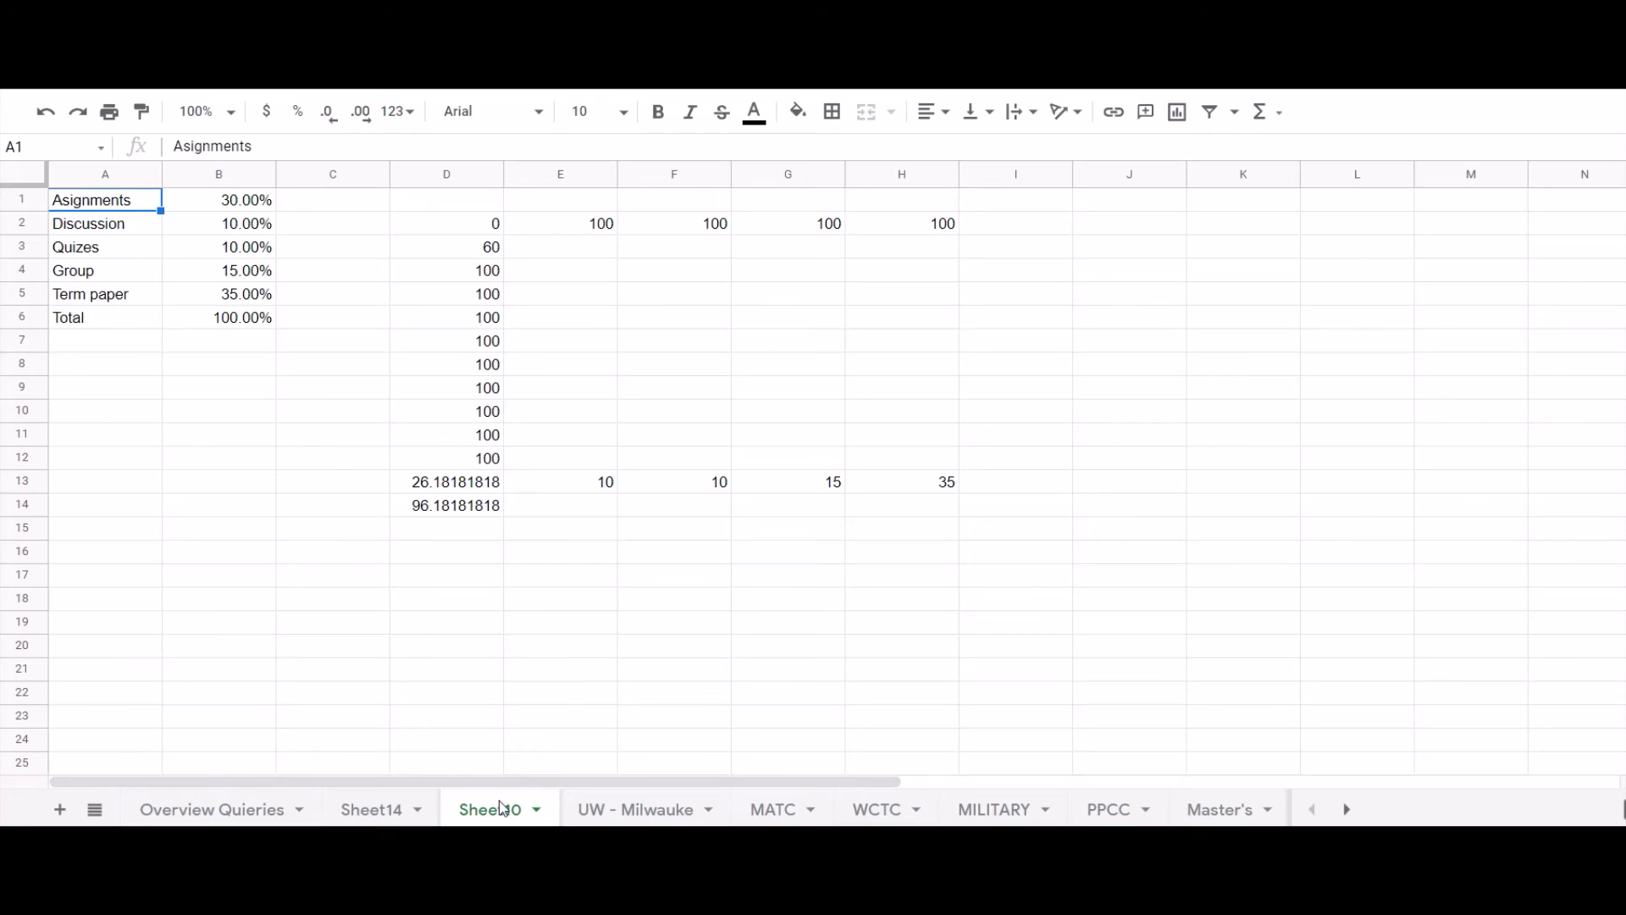
click(219, 812)
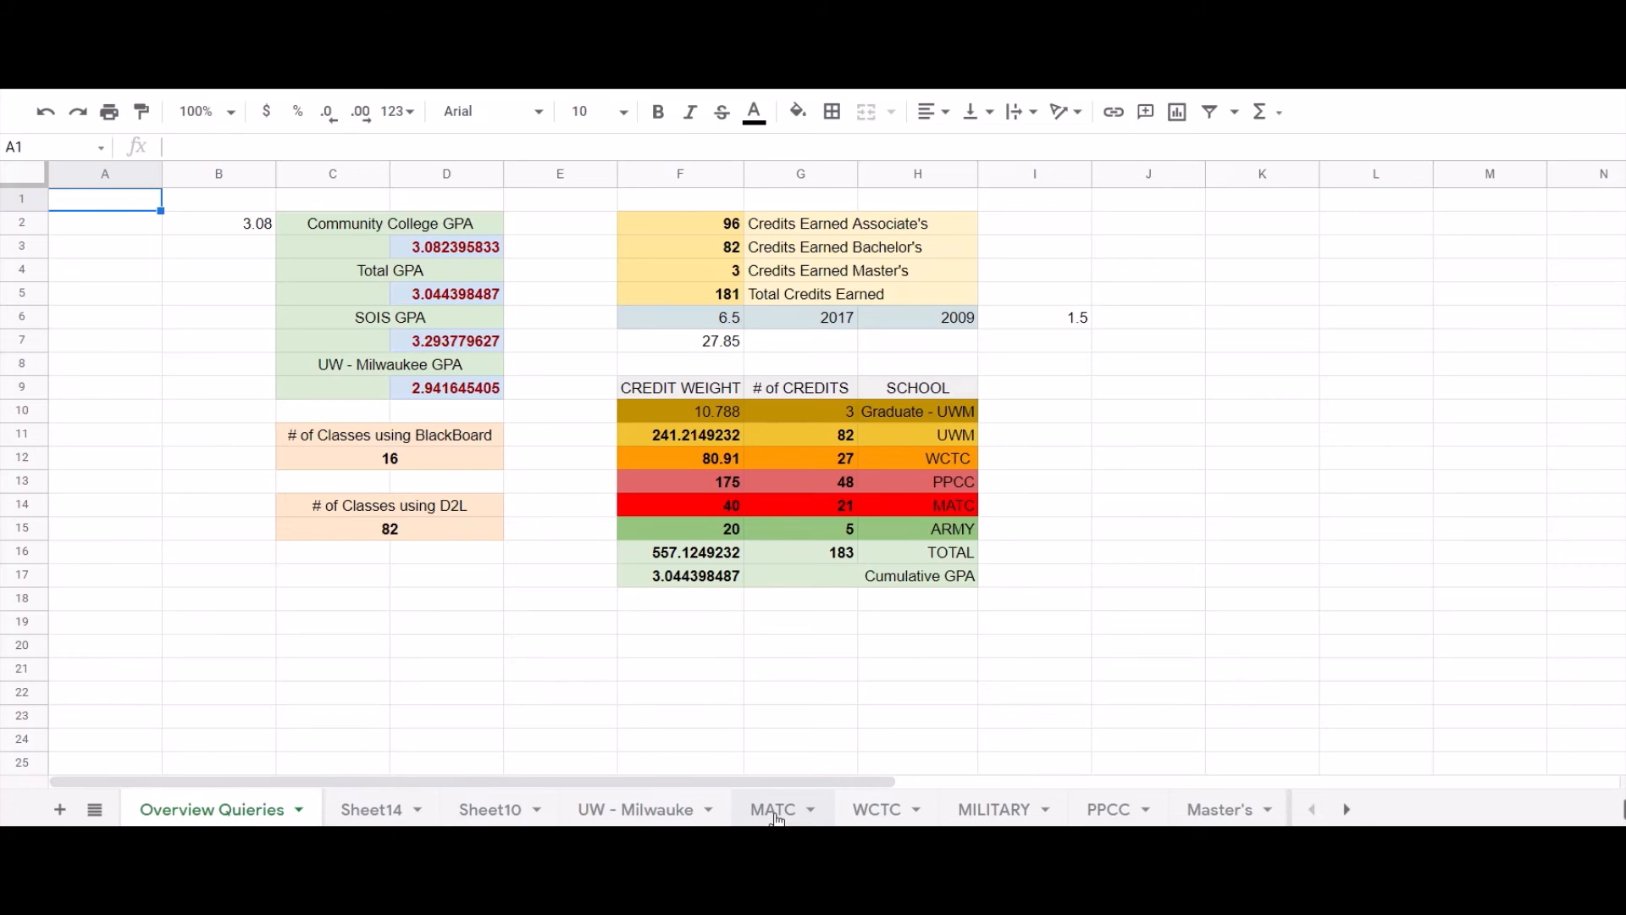
- Review the semester grades, credits and GPAs on the UW - Milwauke, PPCC and WCTC sheets
click(666, 811)
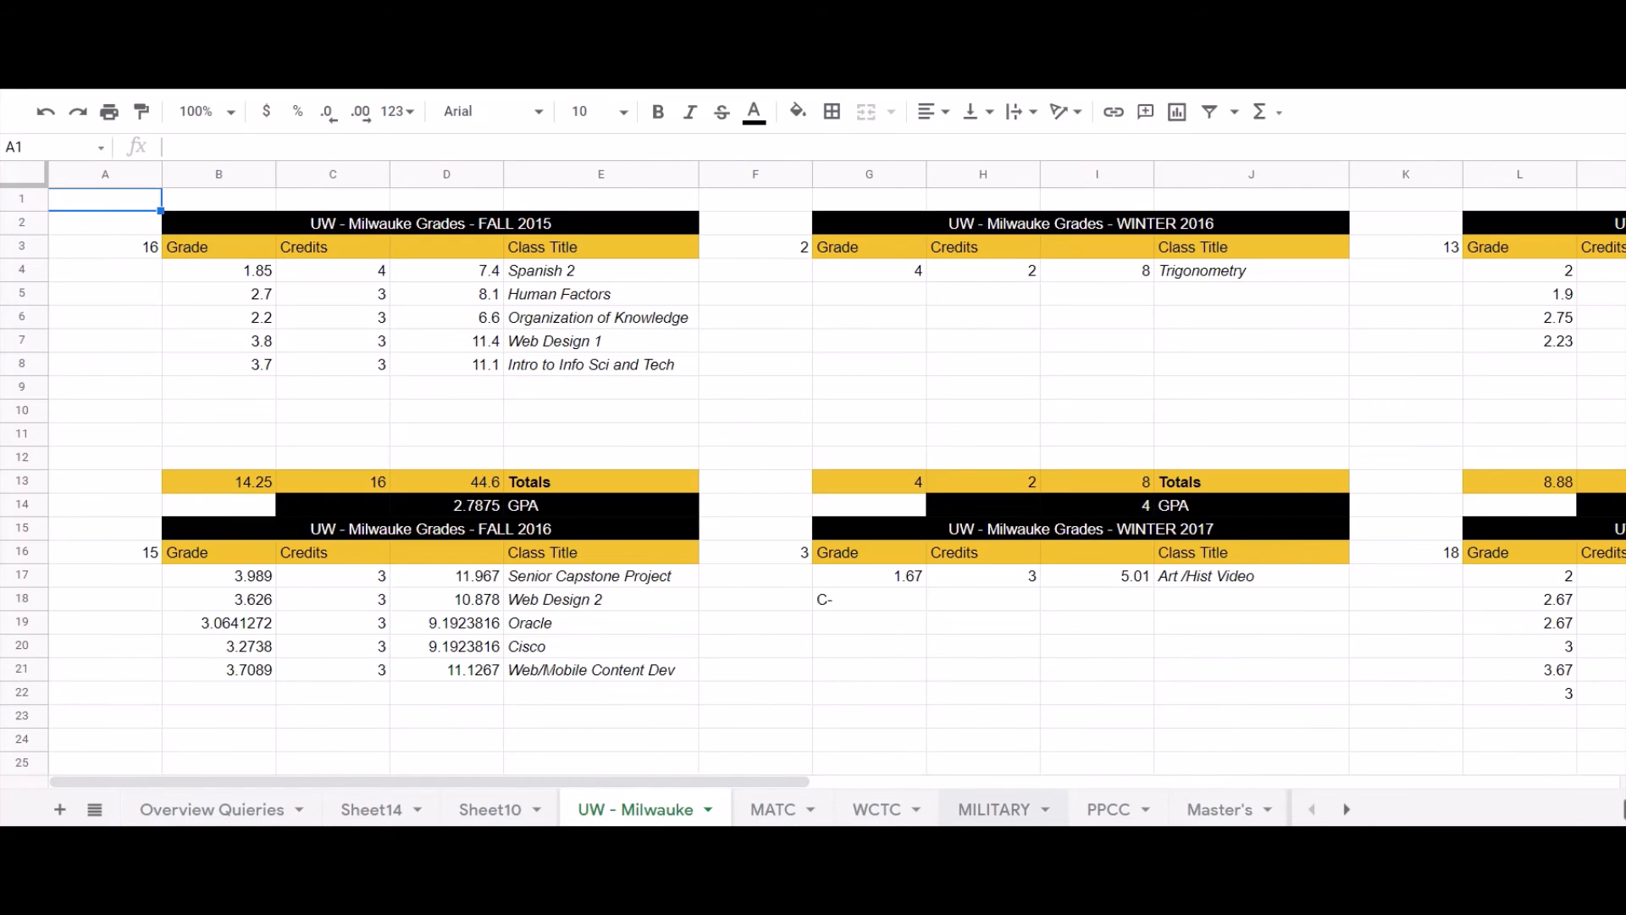
click(1117, 813)
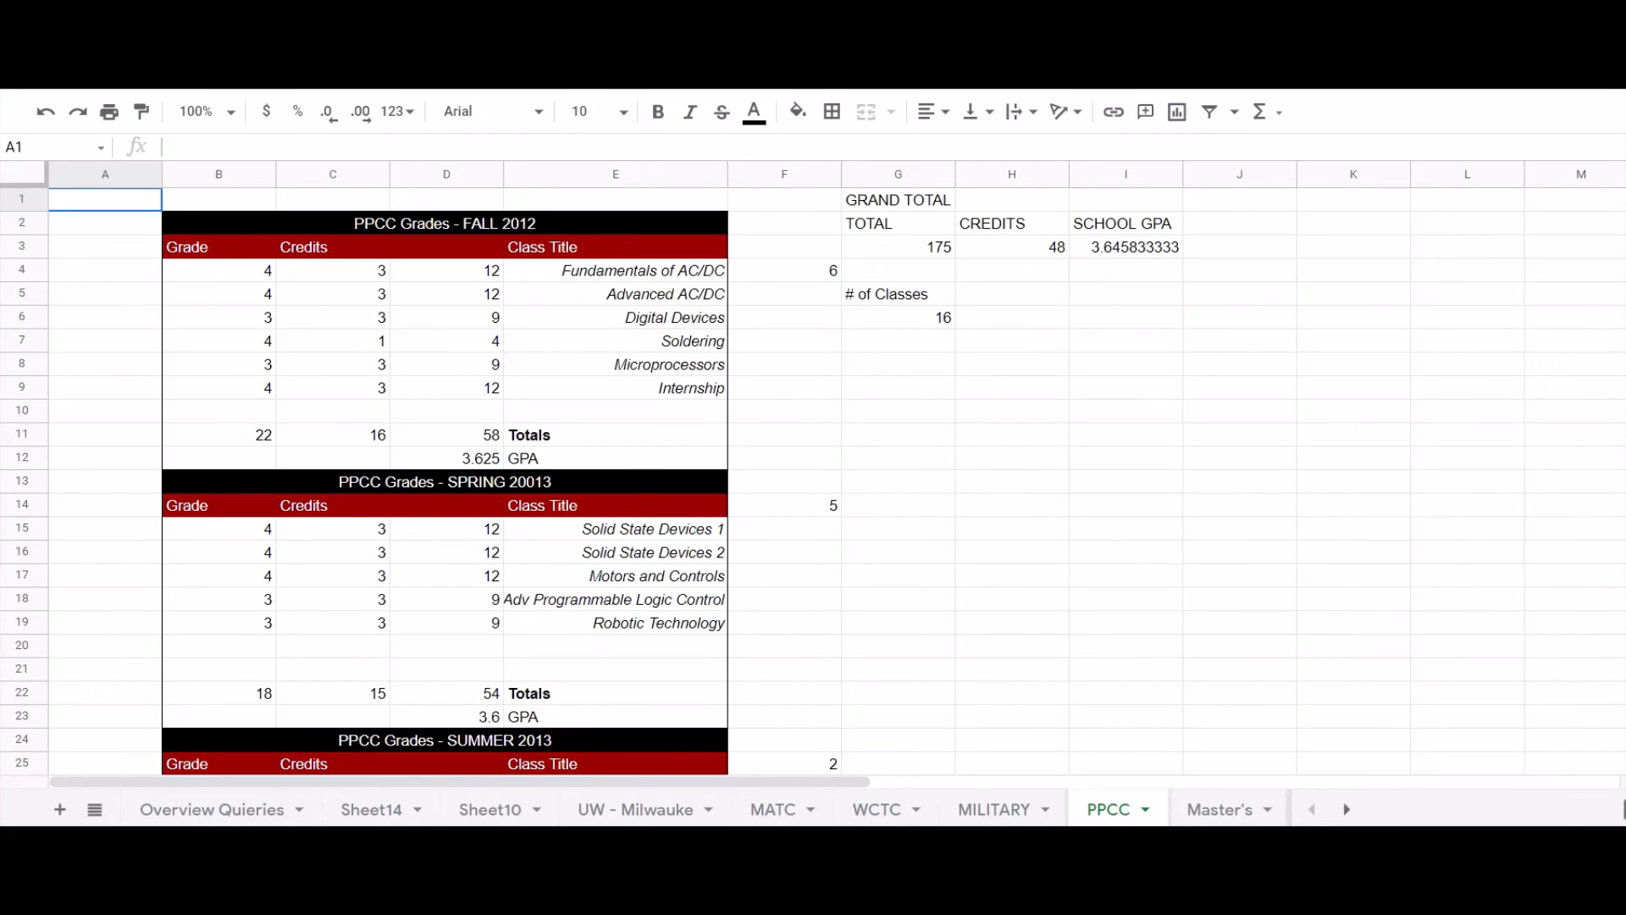
scroll(445, 474, down, 12)
scroll(444, 475, up, 12)
scroll(445, 474, down, 5)
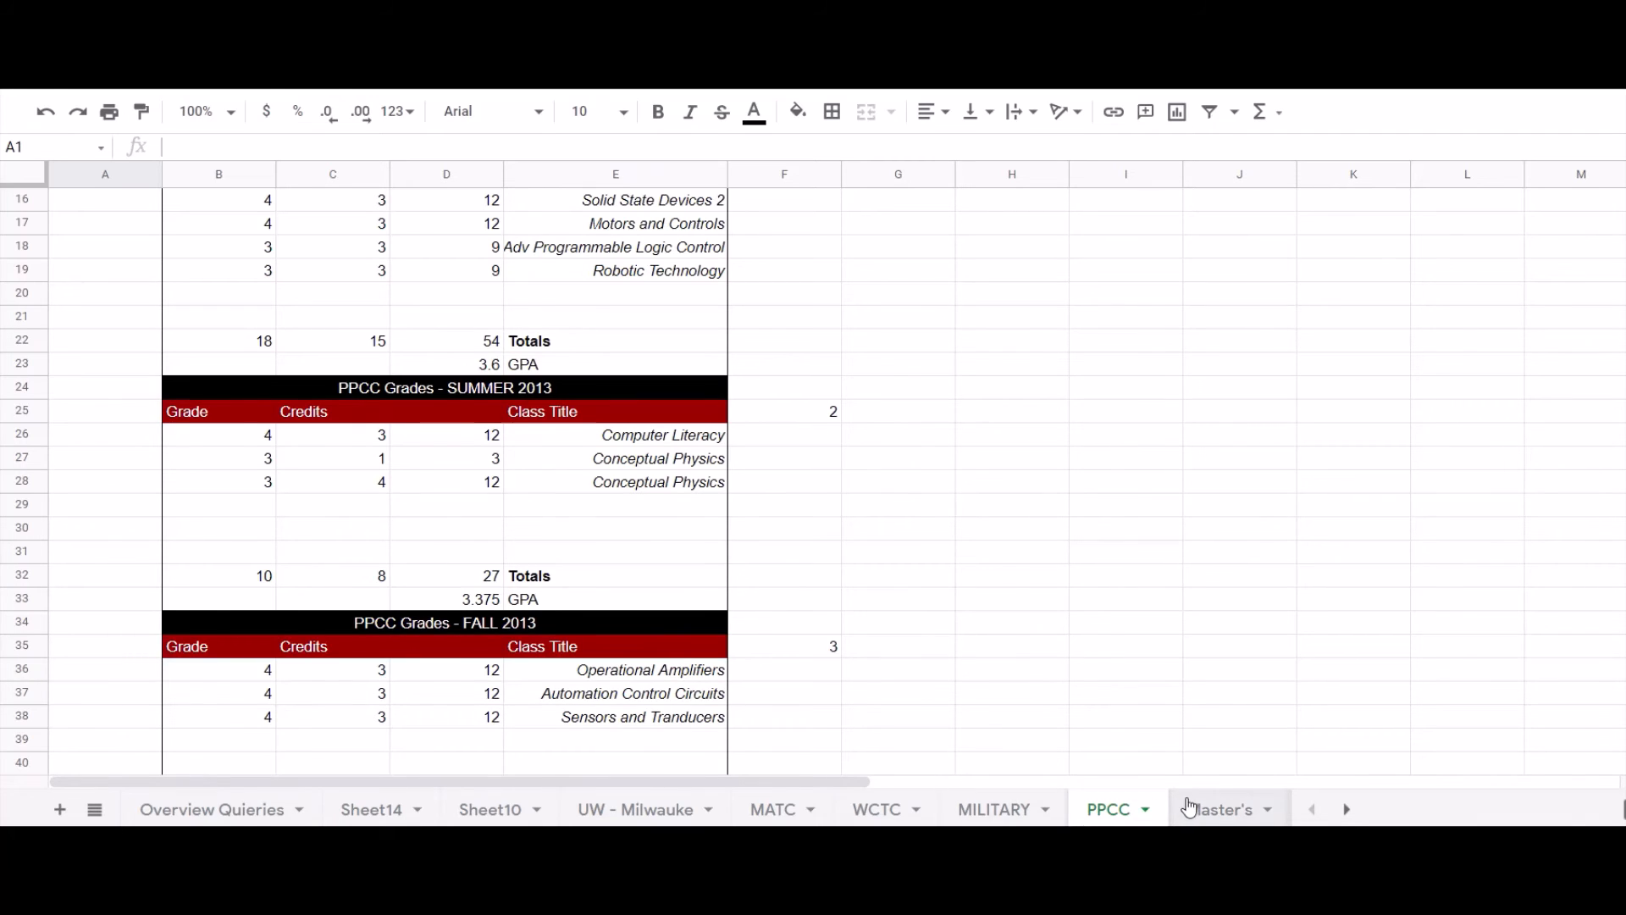
click(894, 818)
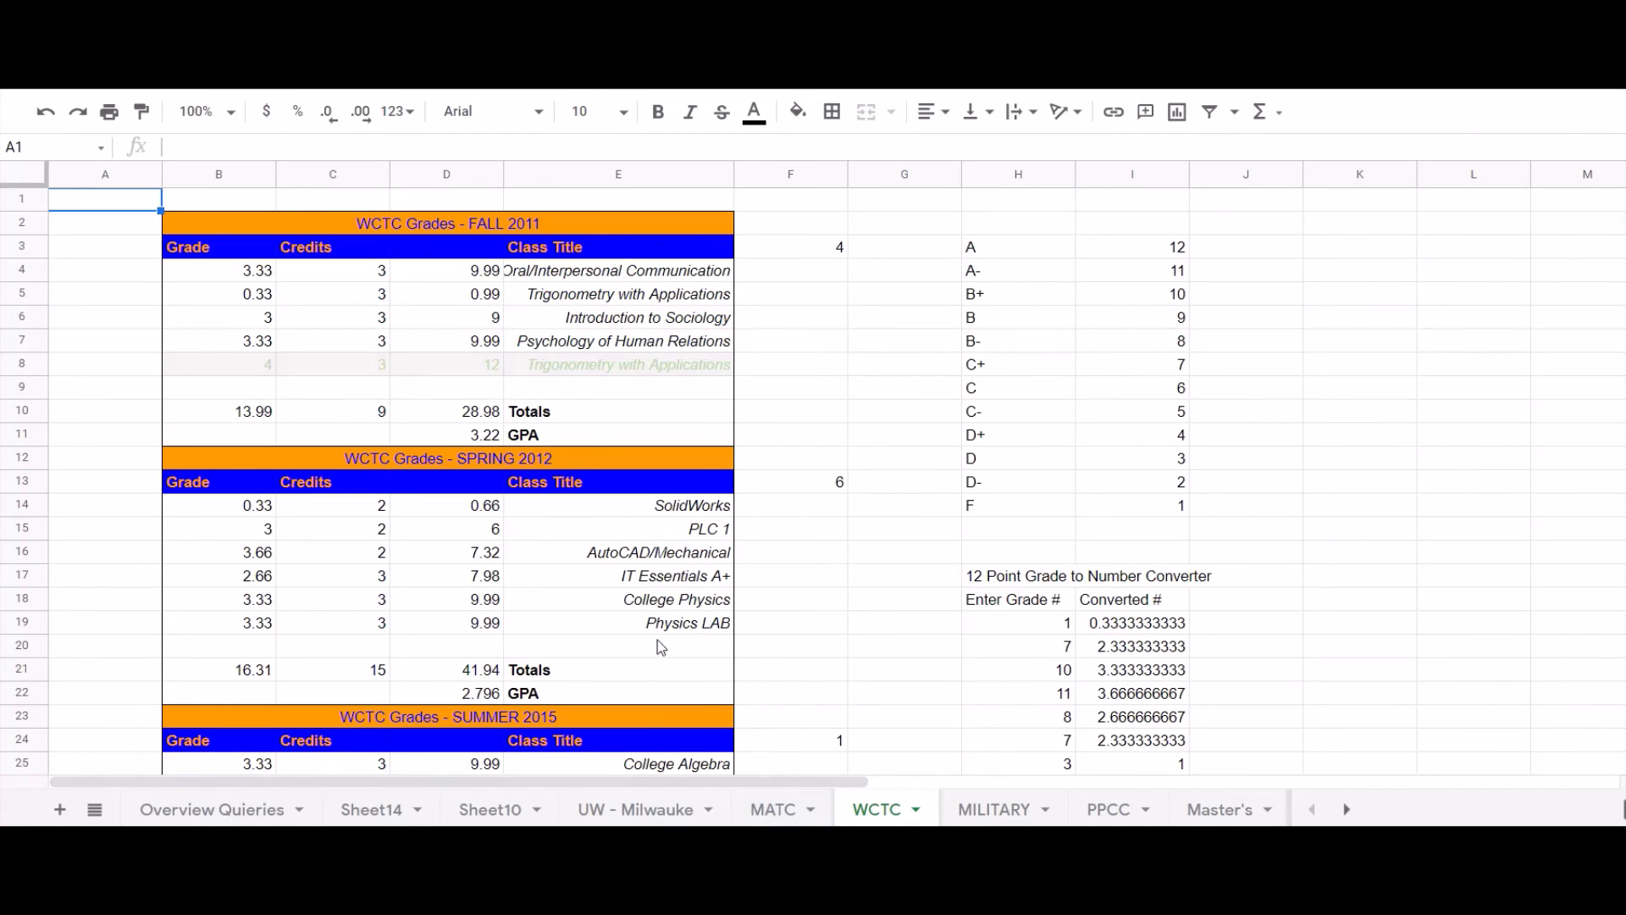
- Review the MATC sheet's yearly grades down to its grand total and school GPA
click(787, 818)
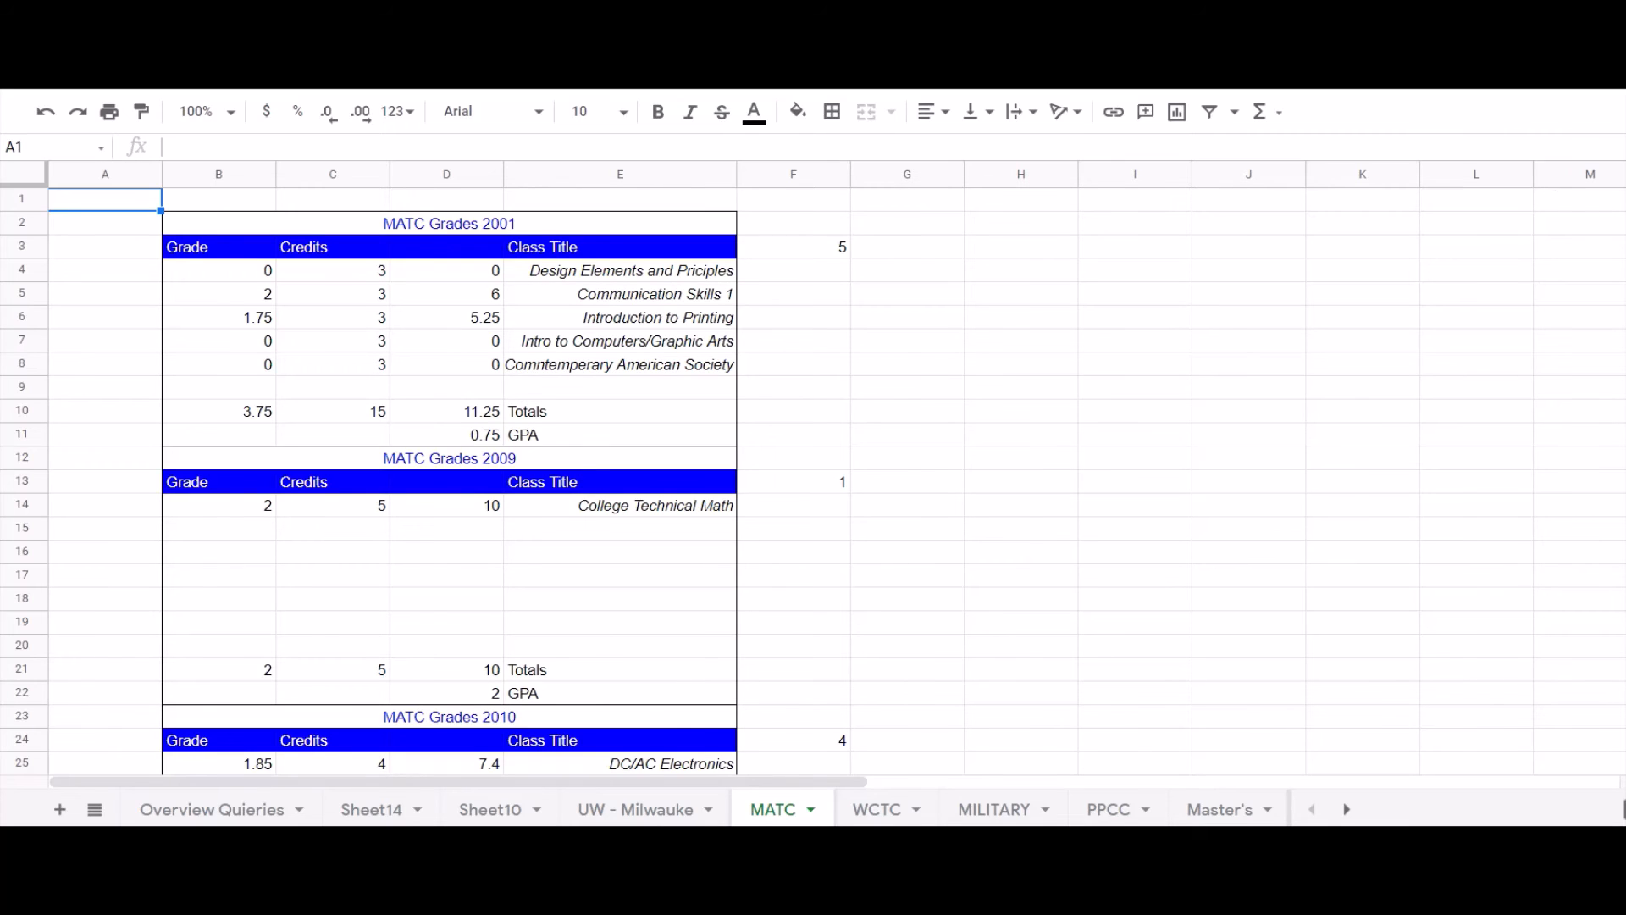
scroll(449, 479, down, 7)
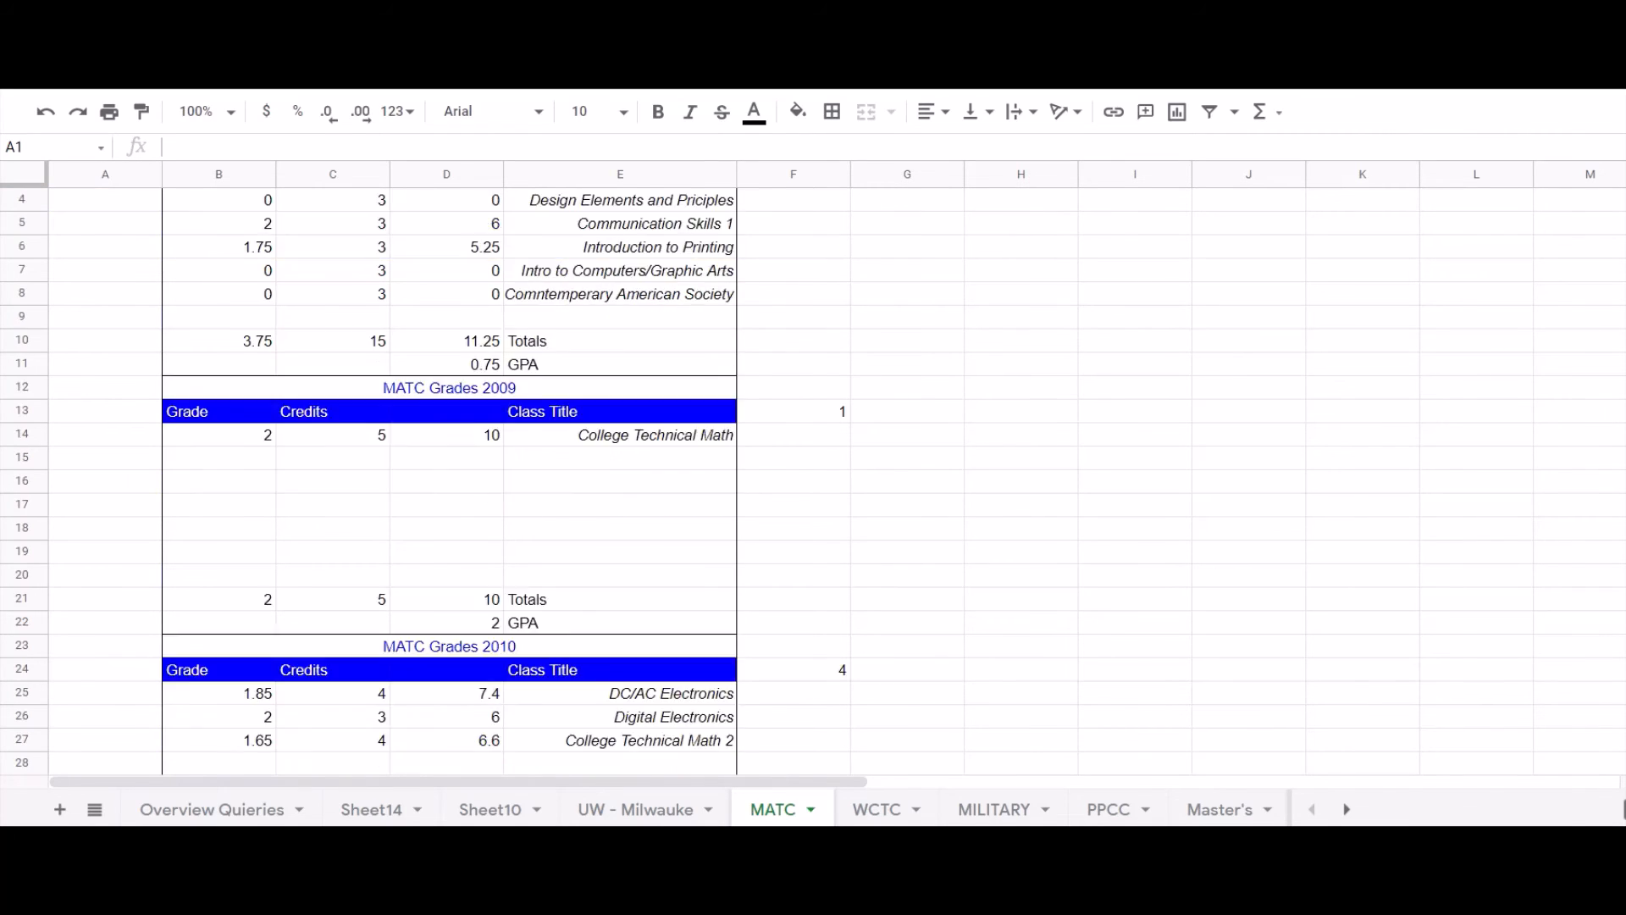
scroll(505, 478, down, 5)
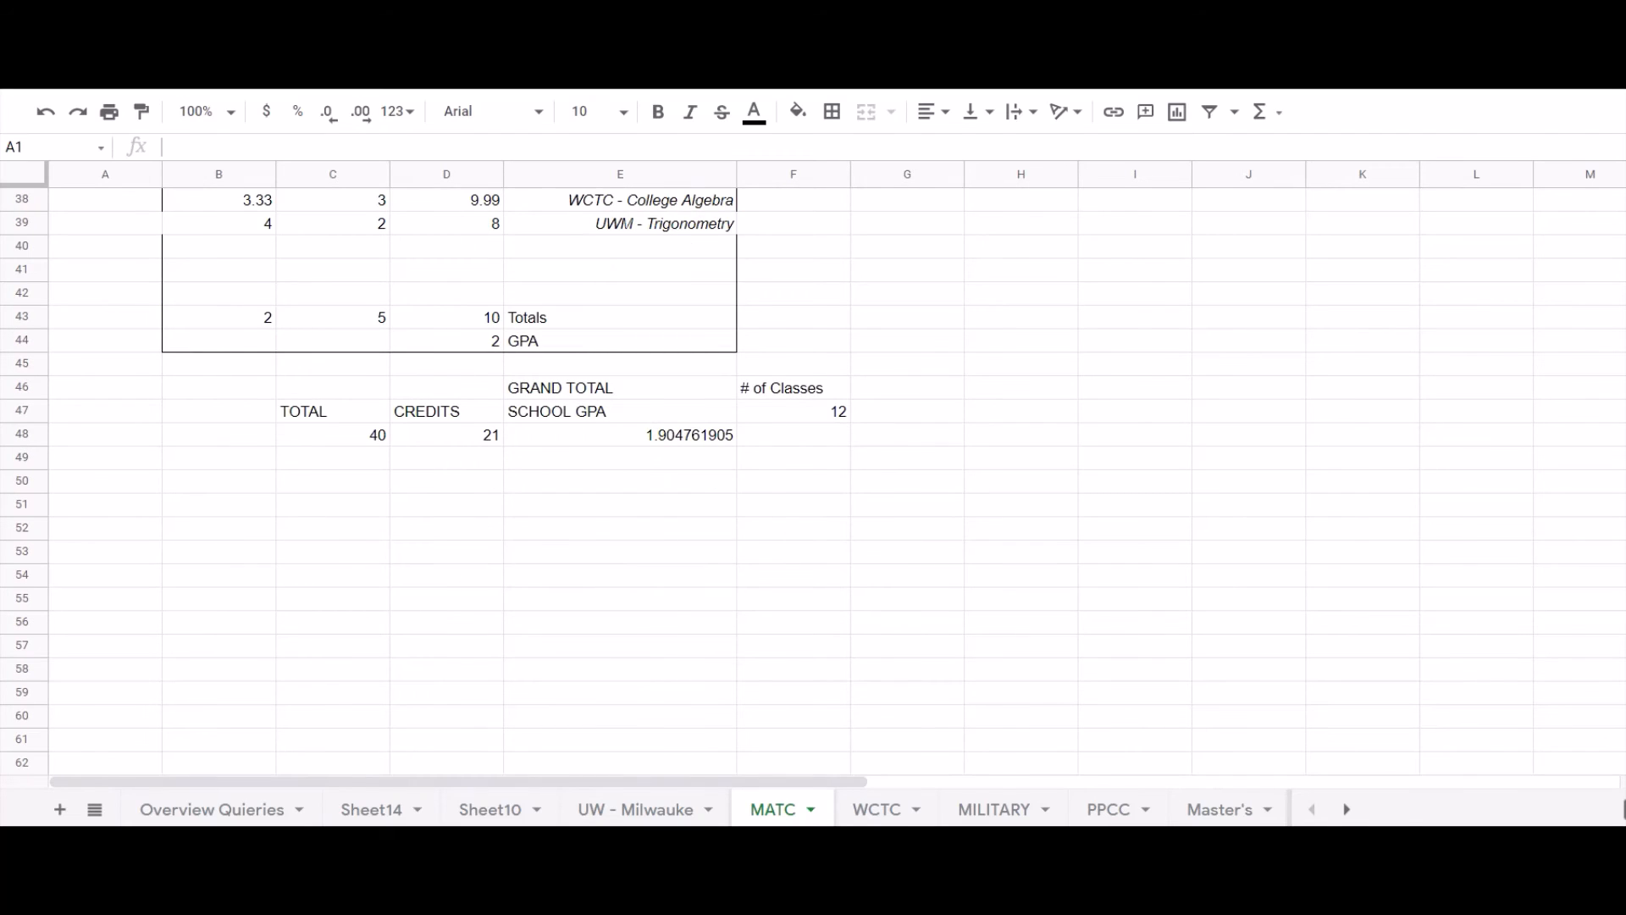
scroll(449, 478, down, 2)
scroll(449, 479, up, 2)
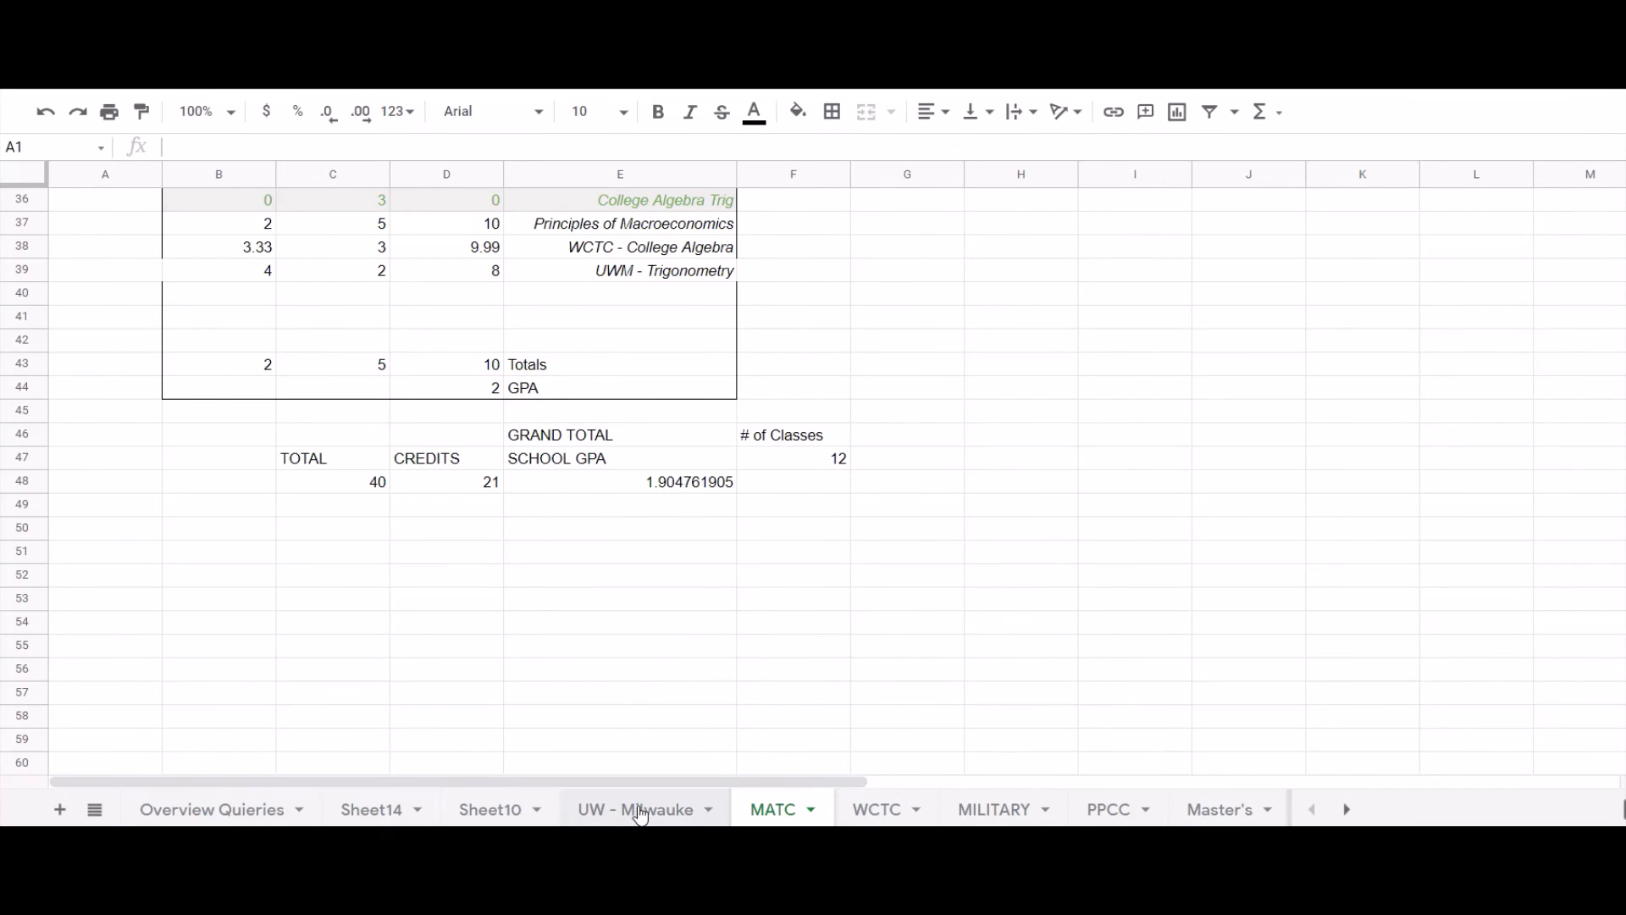
- Revisit the WCTC sheet and look over the semester grade tables on the PPCC sheet
click(872, 809)
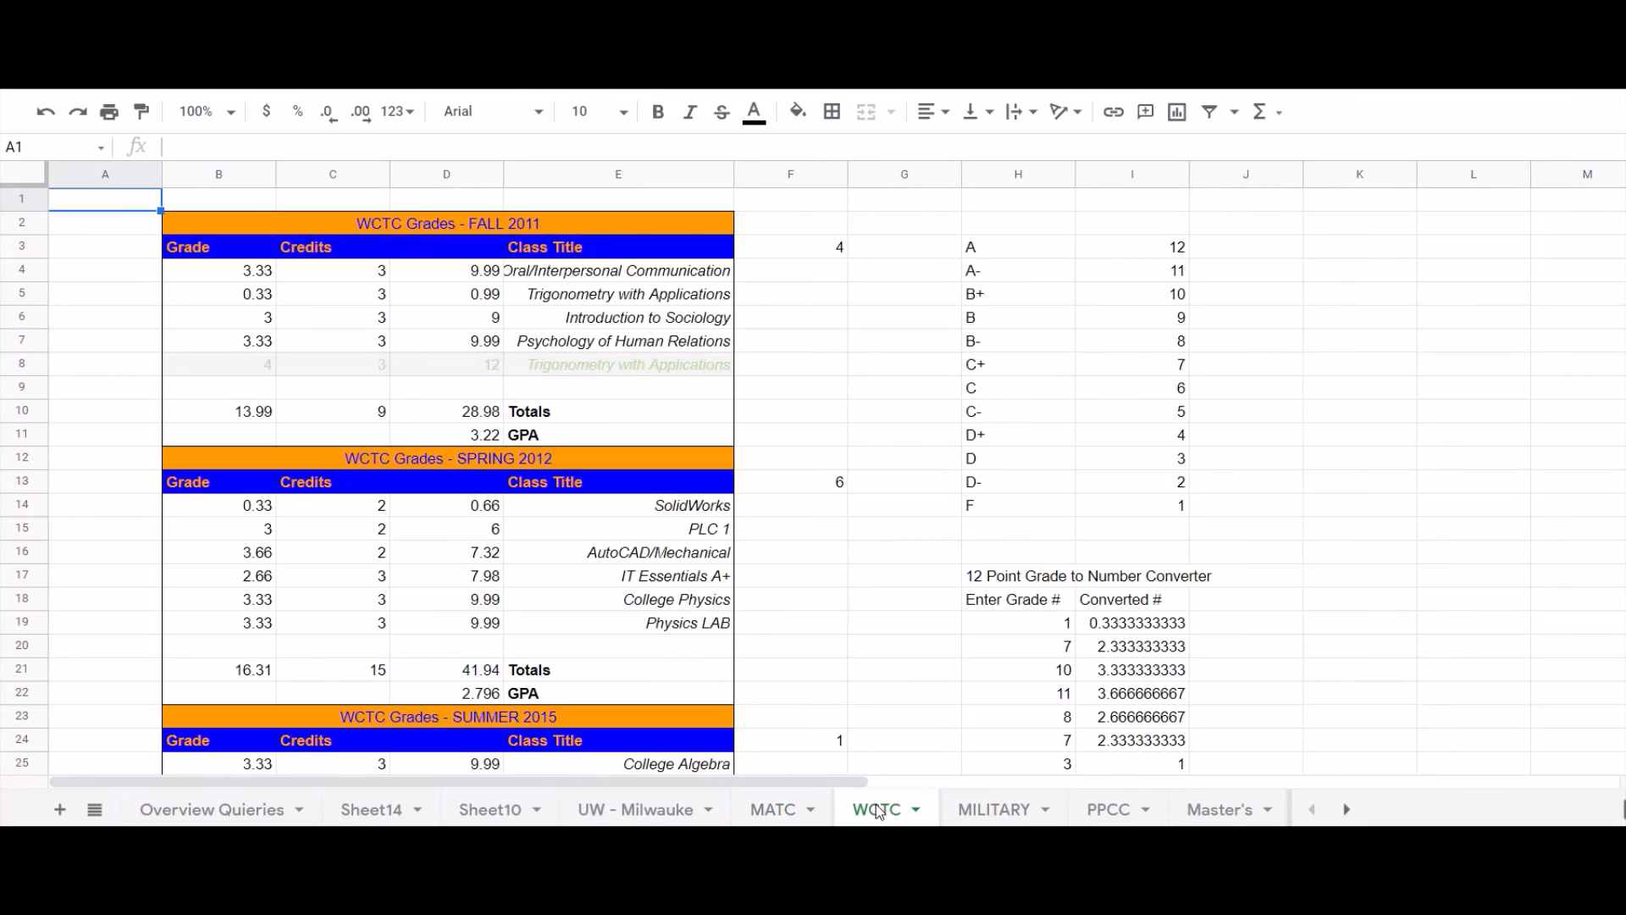
click(1126, 809)
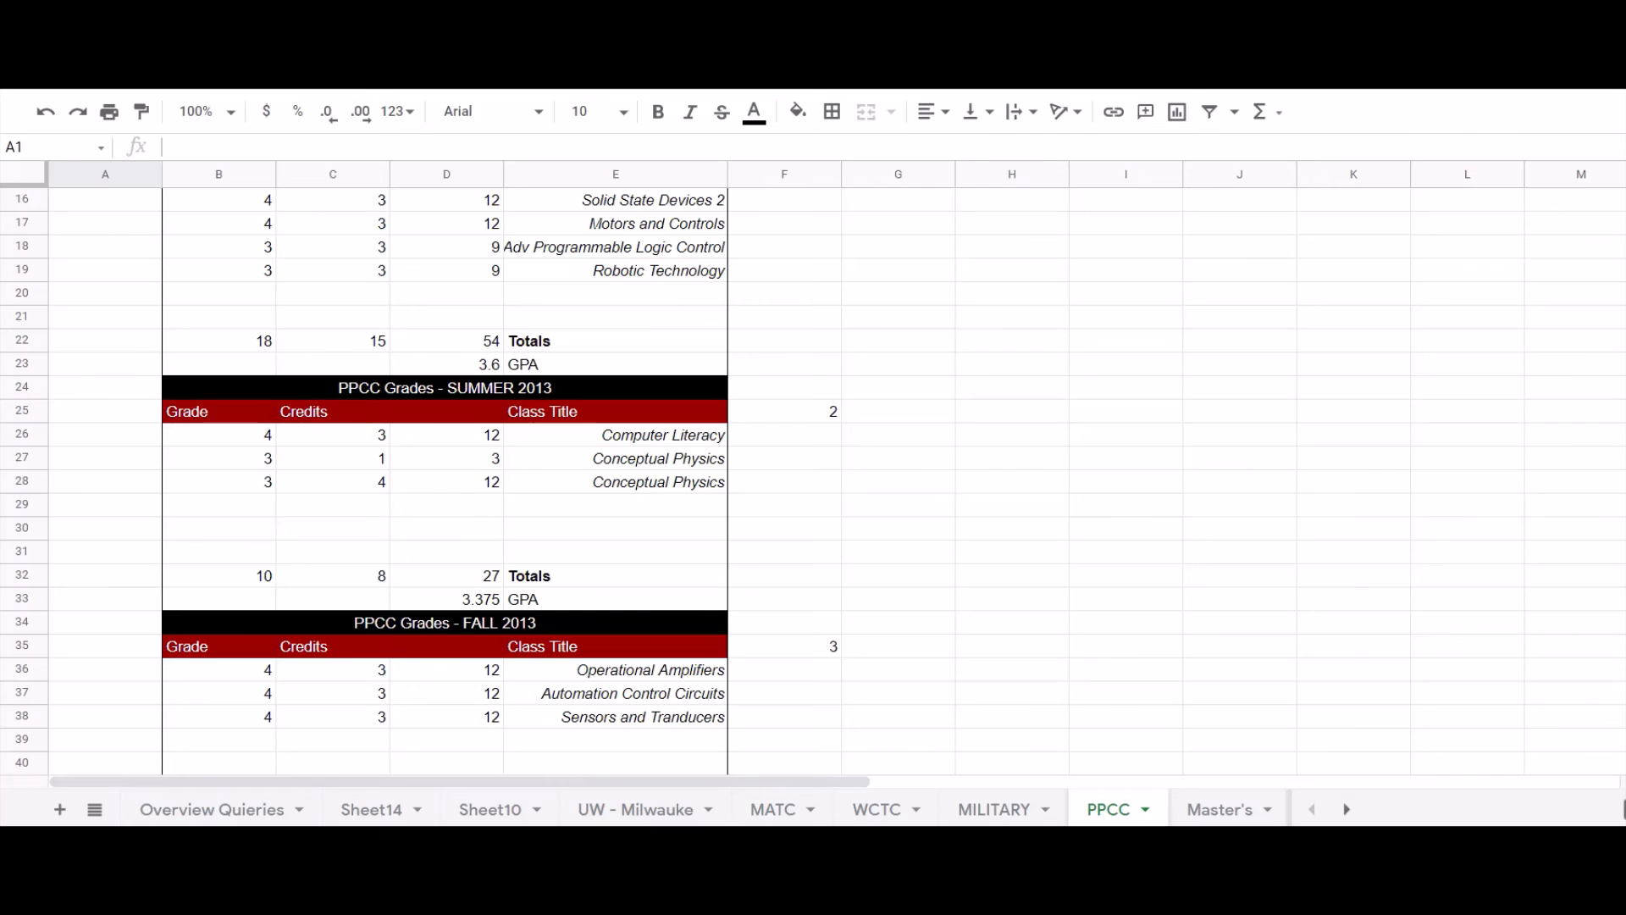
scroll(813, 475, down, 10)
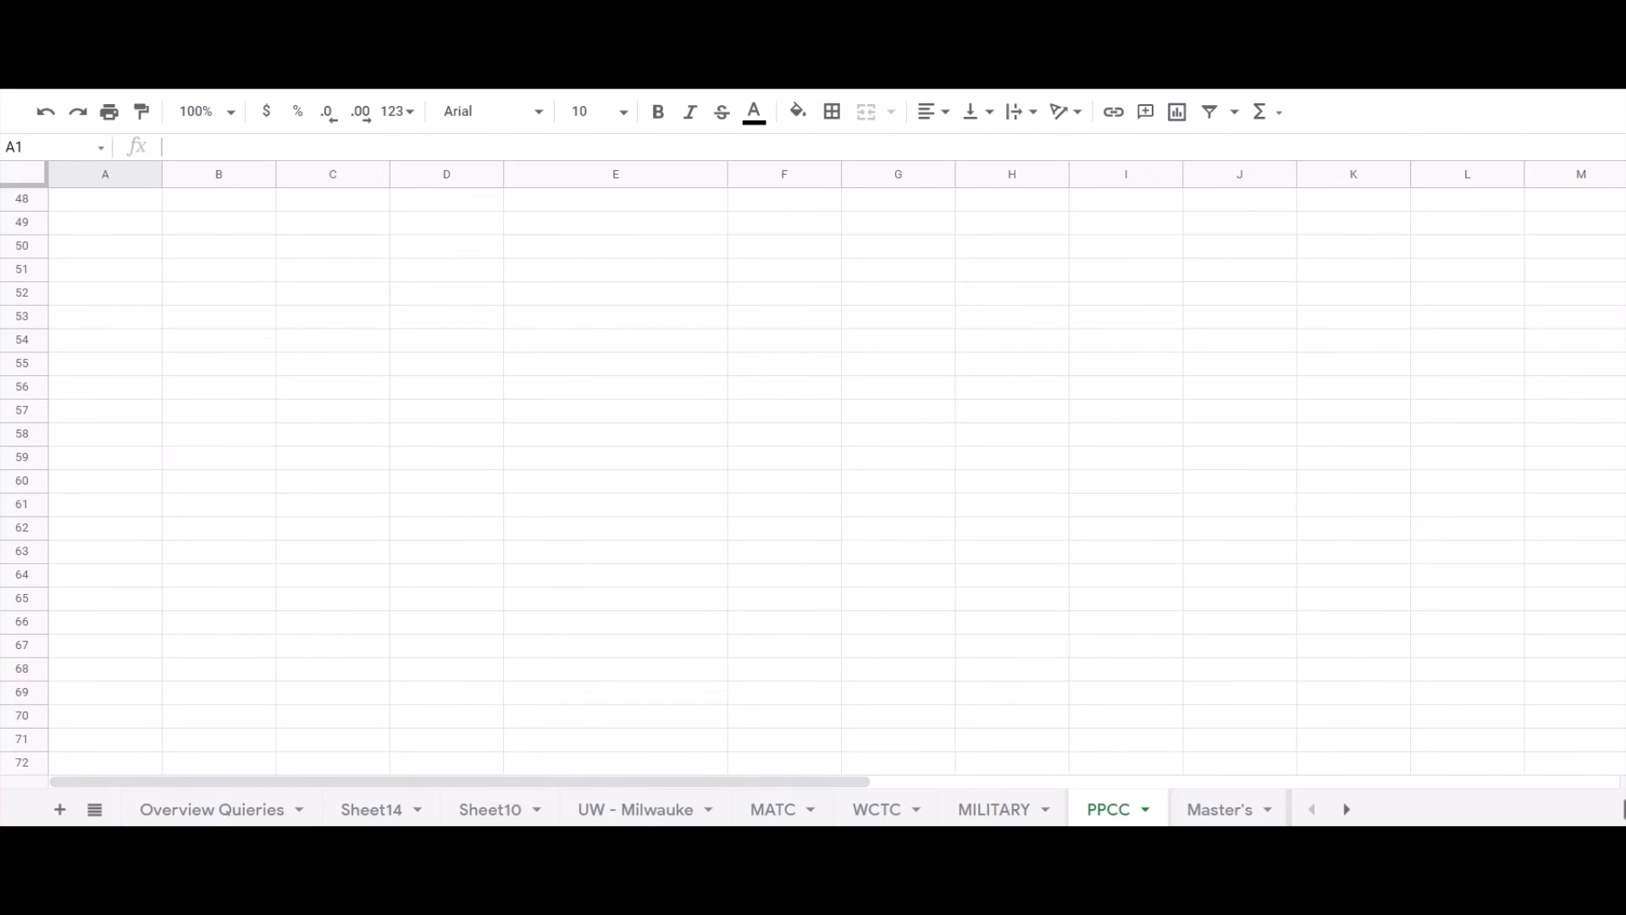
scroll(813, 474, up, 8)
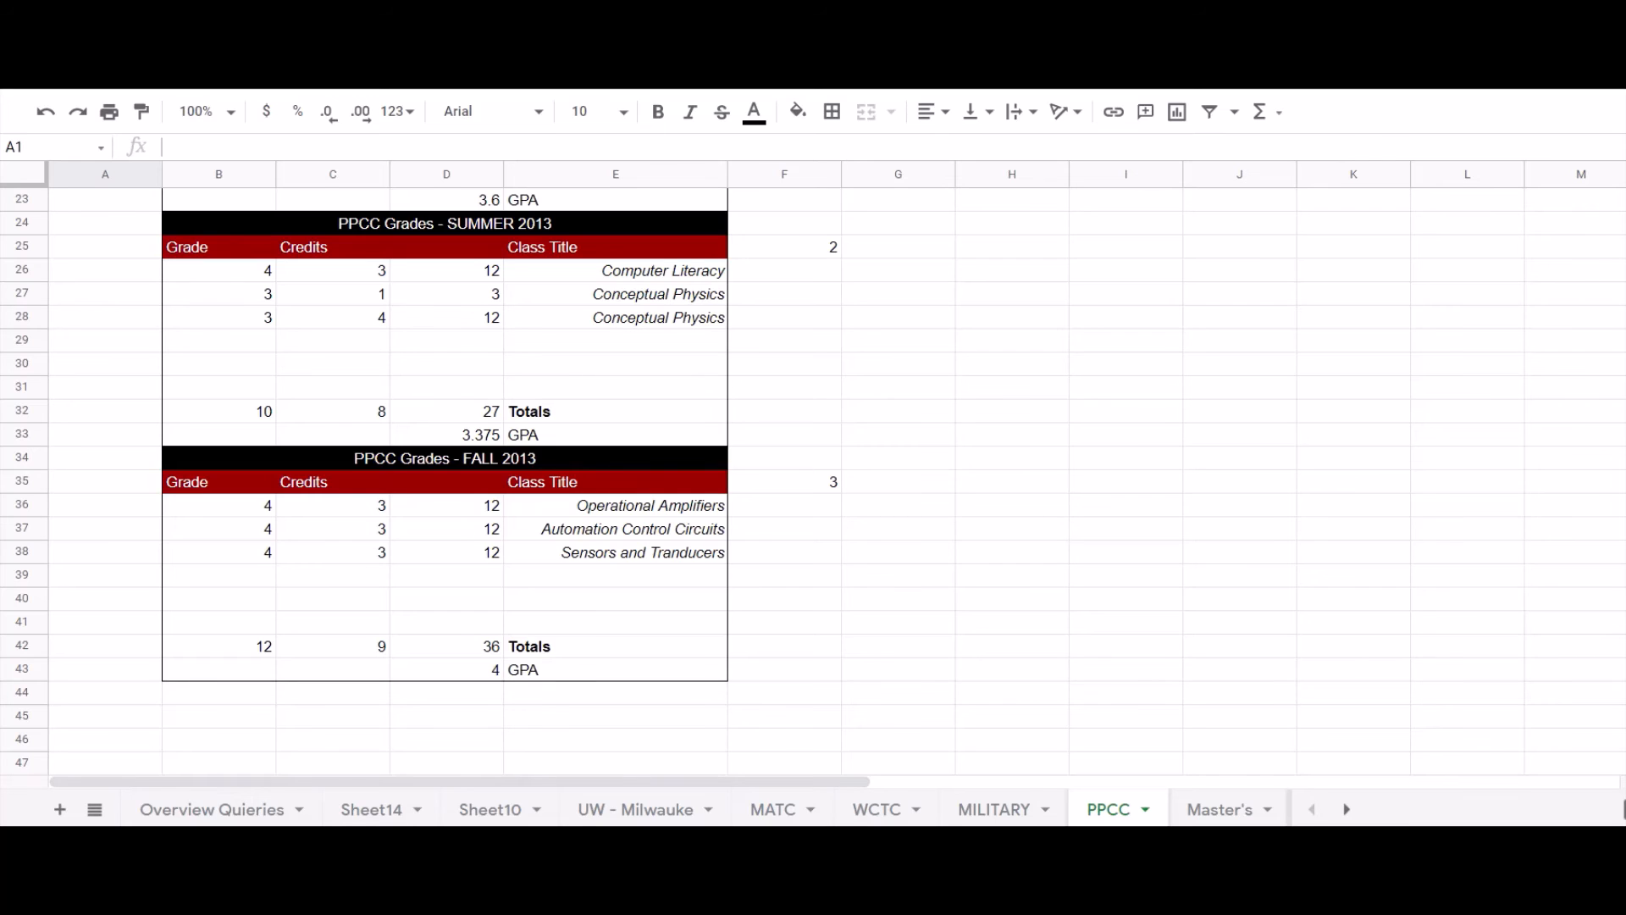
scroll(813, 474, up, 2)
scroll(813, 474, up, 5)
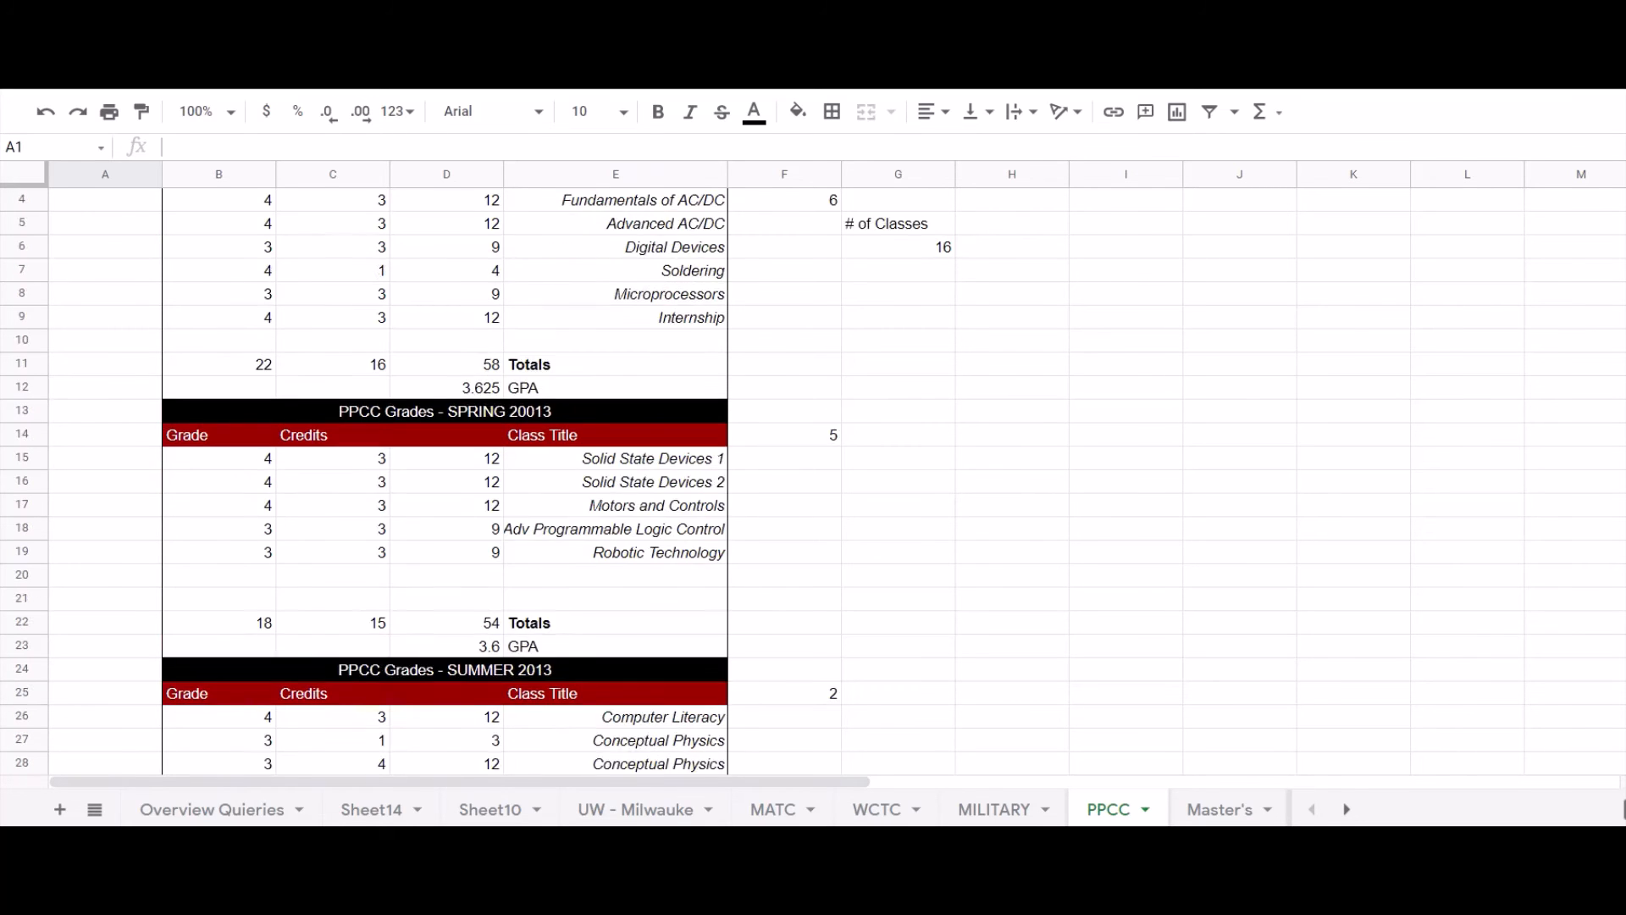
- Review the remaining PPCC semester tables through Fall 2013, and open the MILITARY sheet's grades
scroll(813, 475, down, 5)
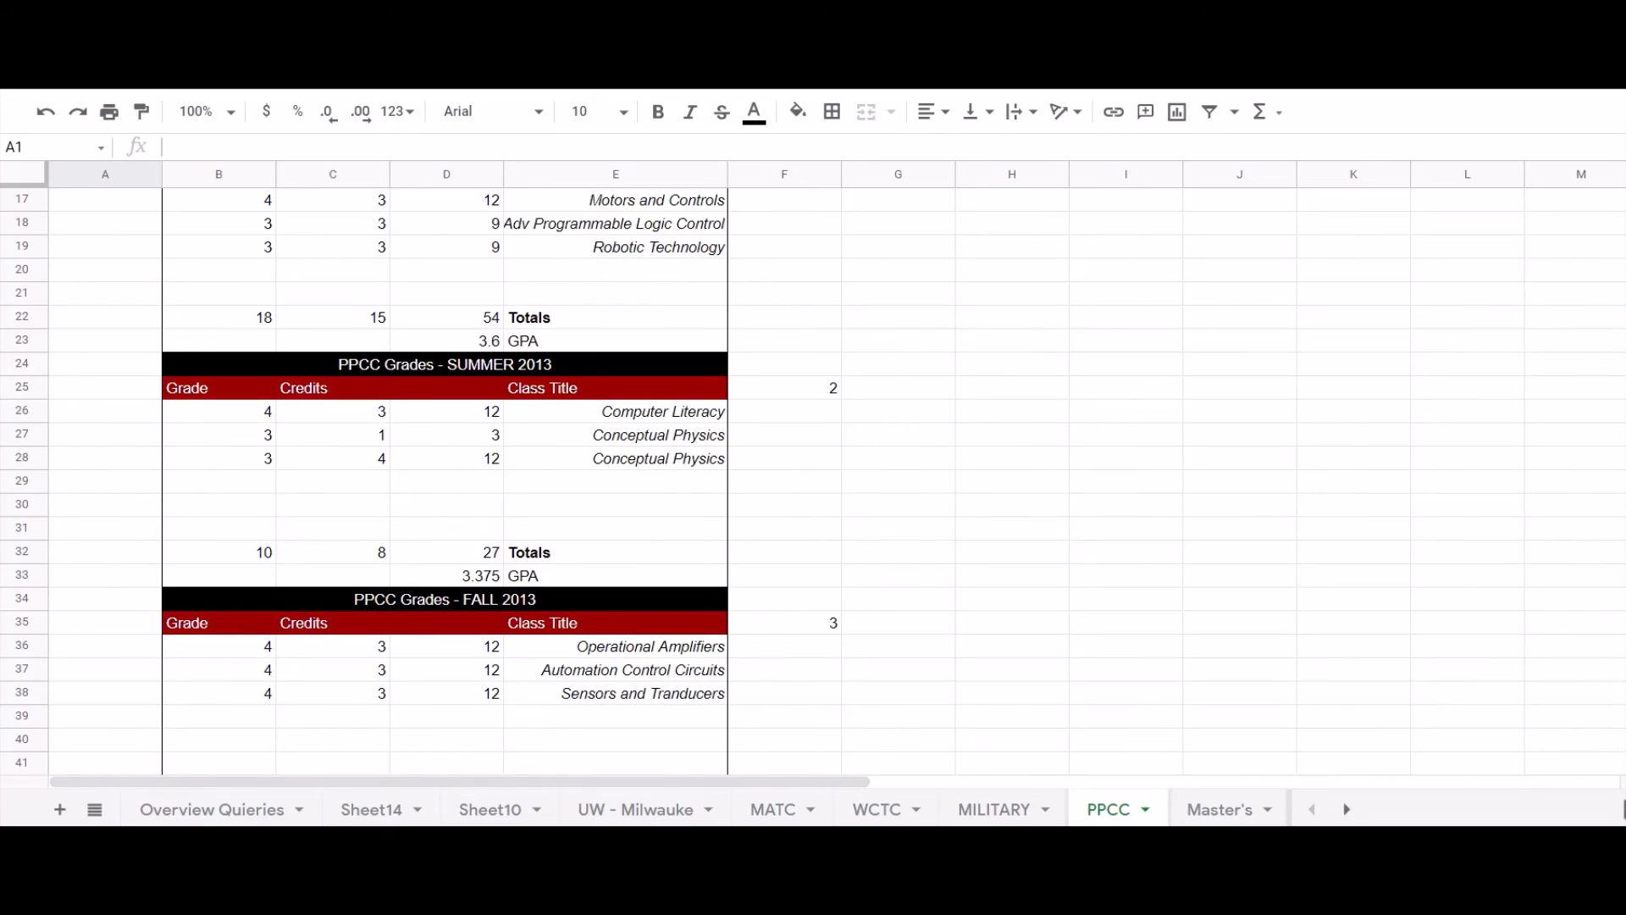
scroll(813, 474, down, 10)
scroll(812, 474, up, 3)
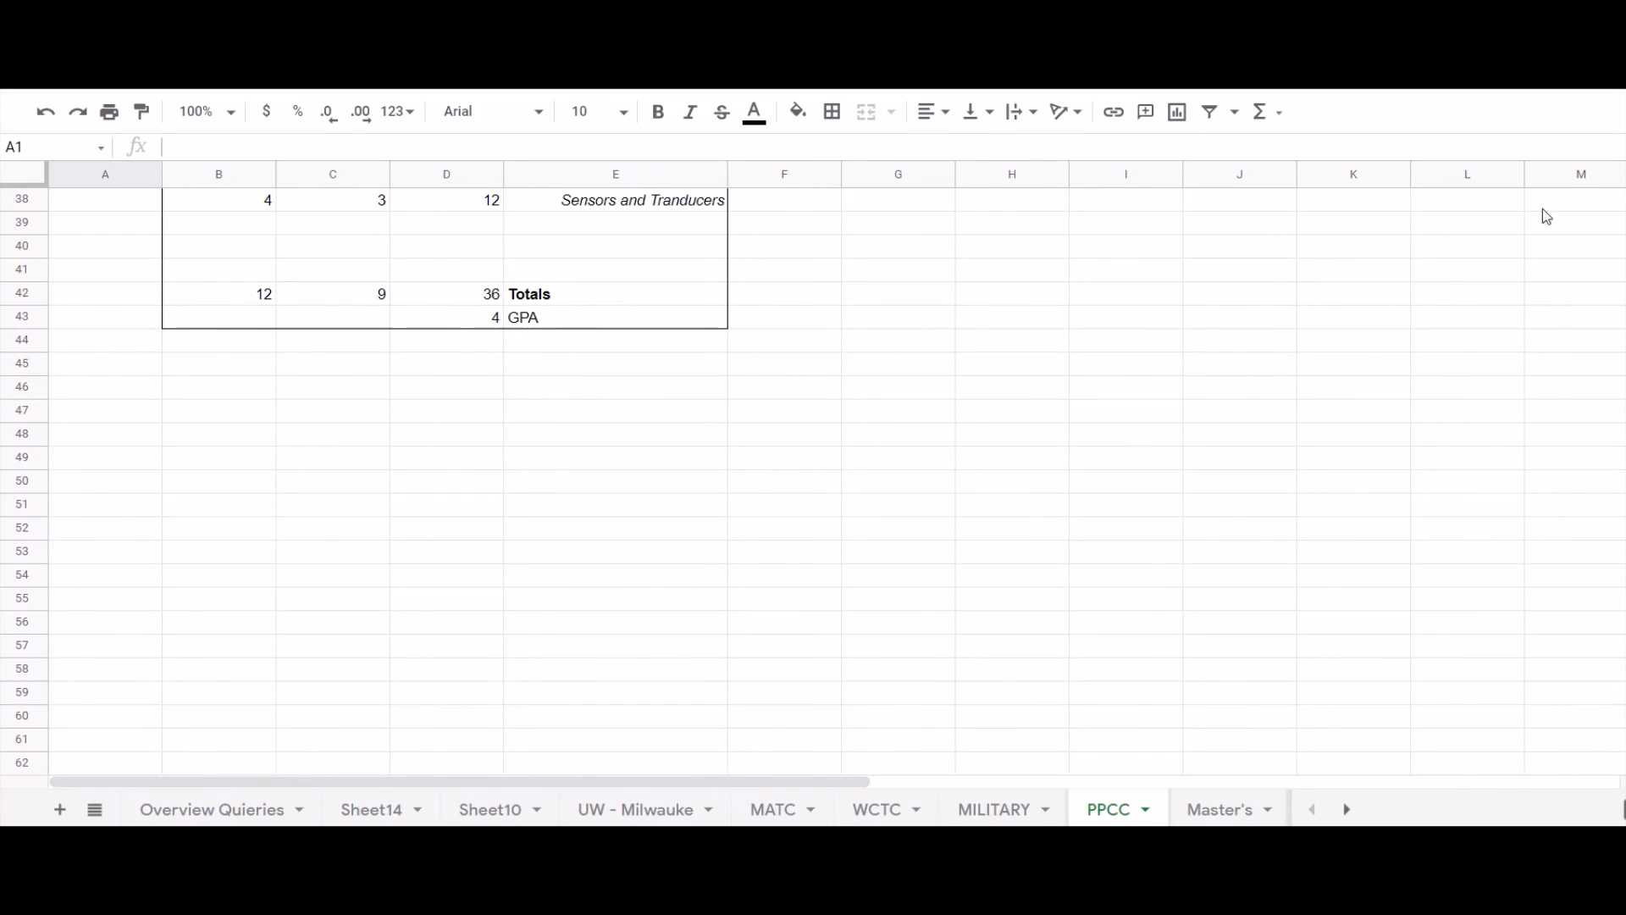
scroll(445, 423, up, 5)
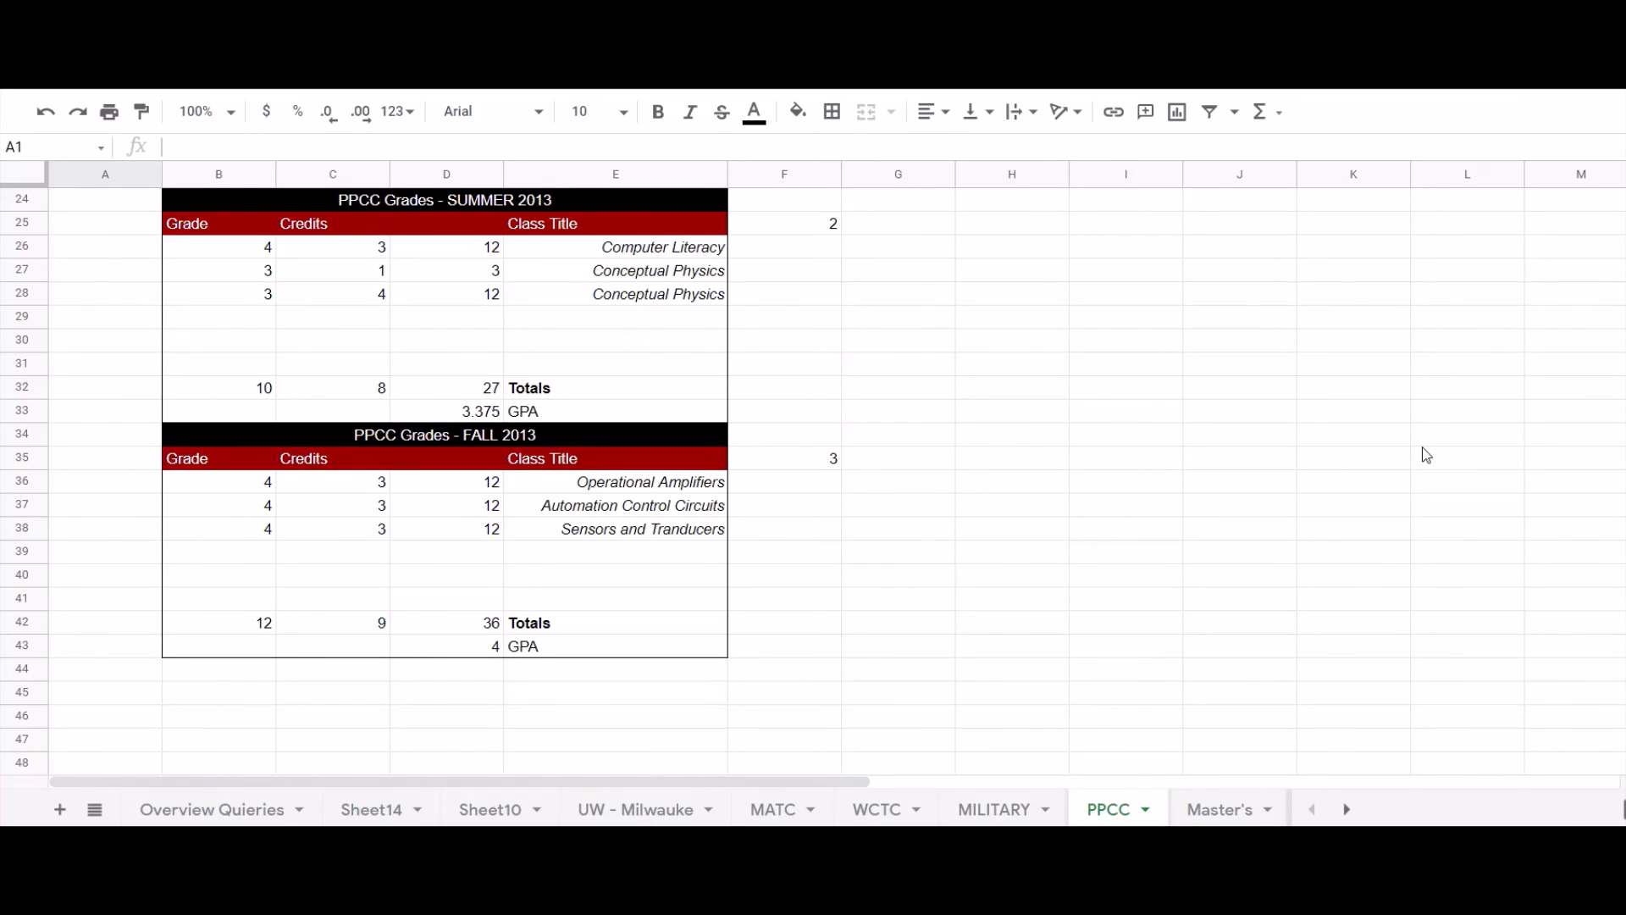
click(996, 811)
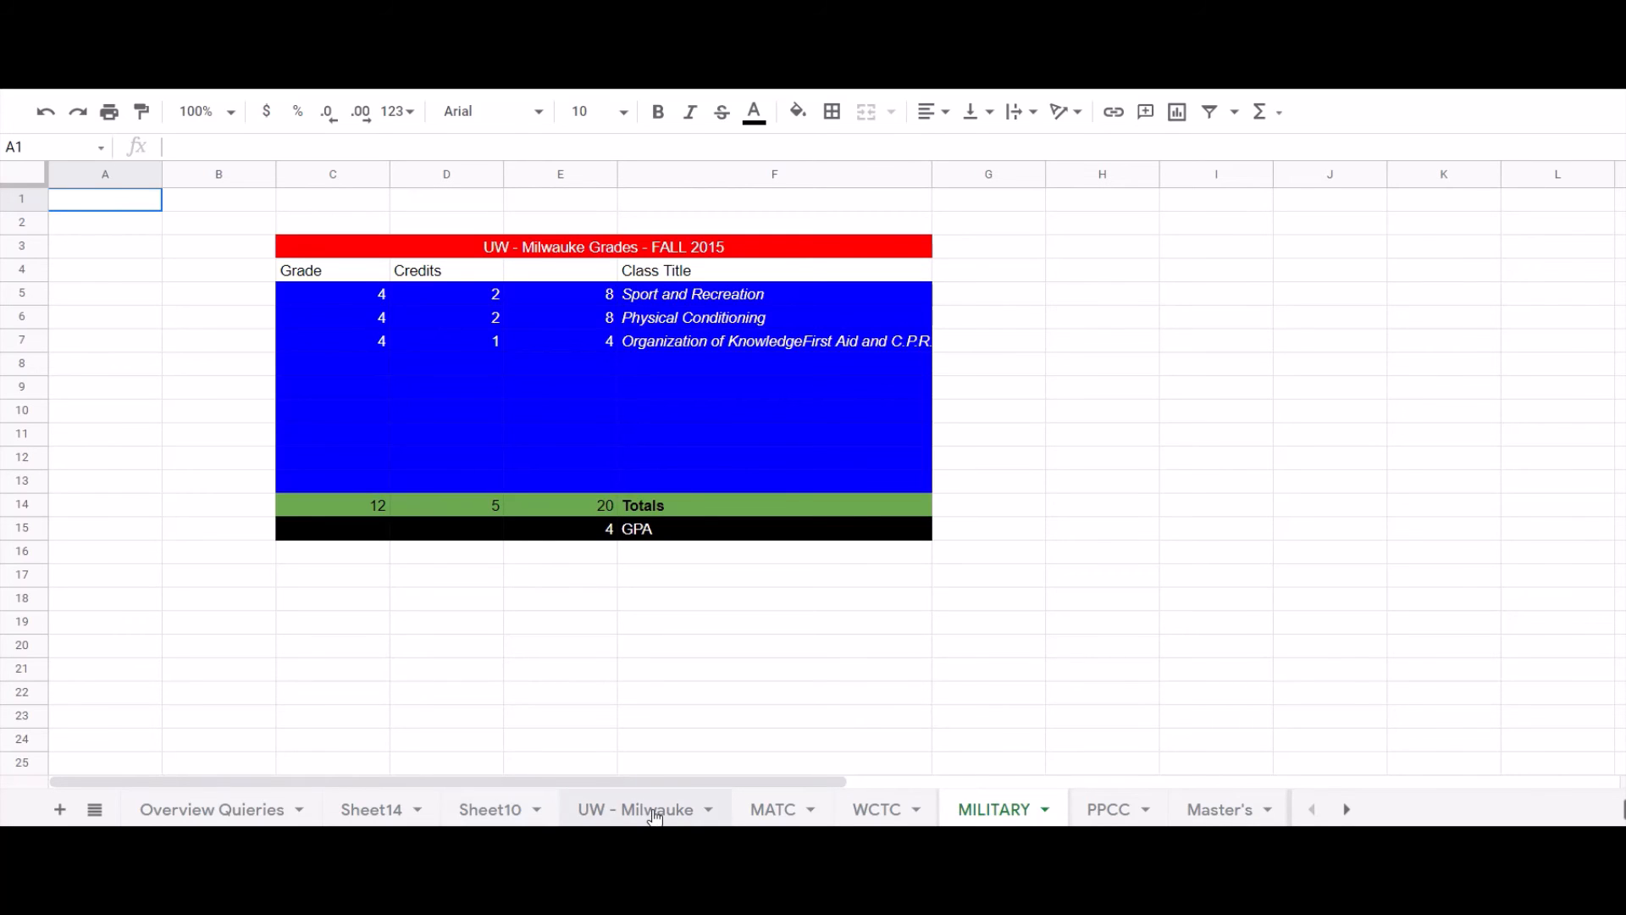
- Look over the entire UW - Milwauke sheet layout, including all undergraduate and graduate semester tables
click(654, 812)
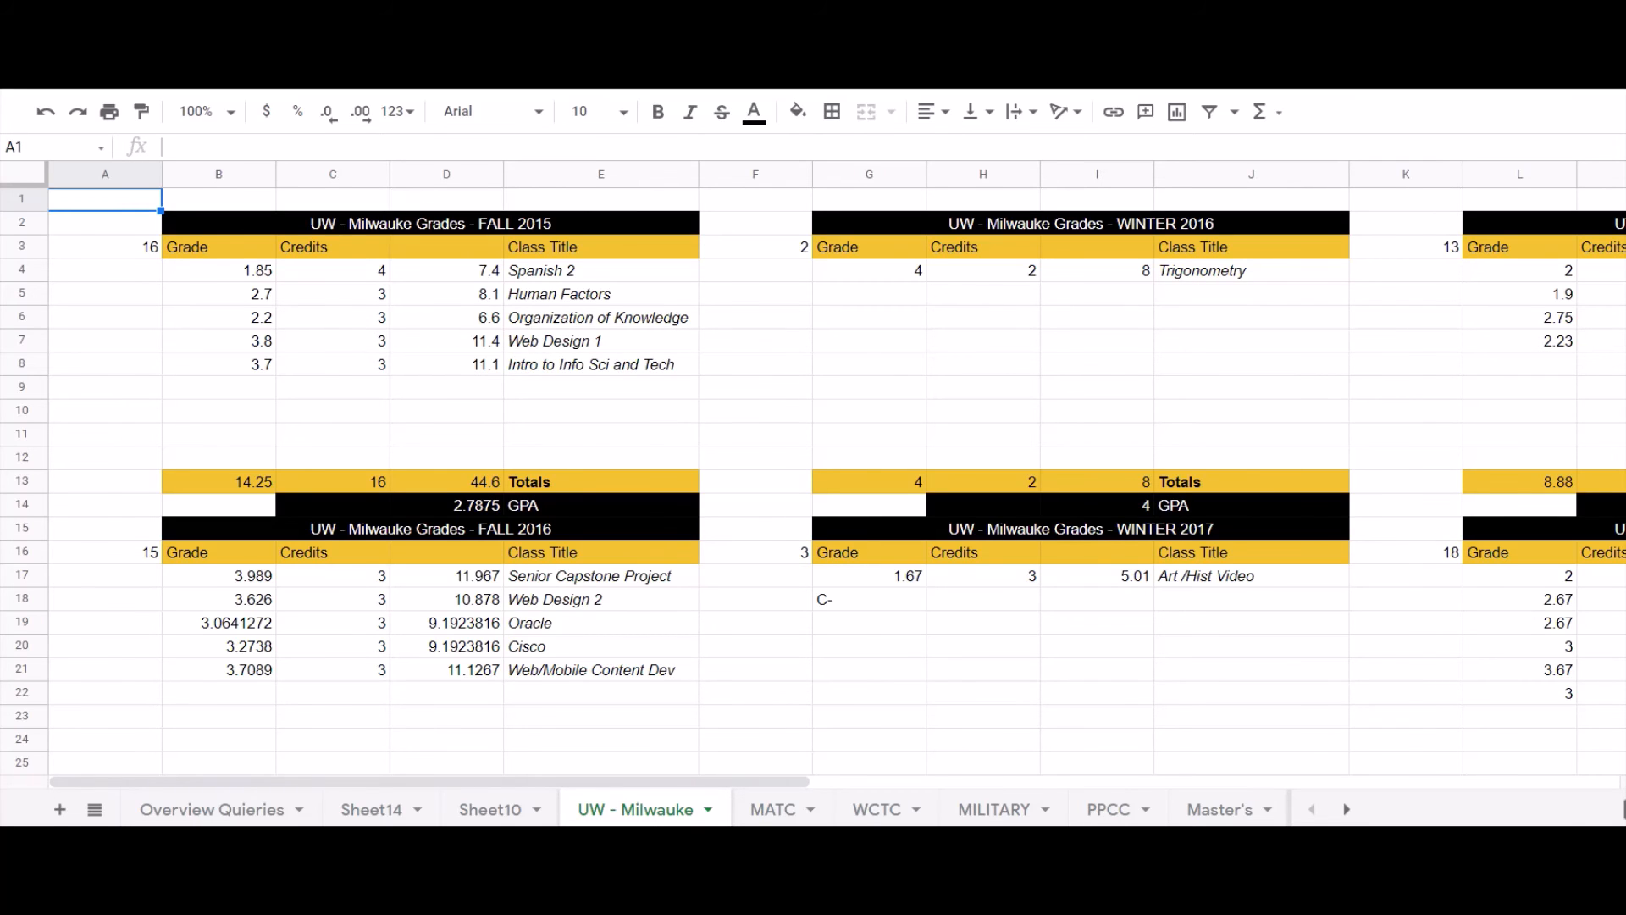
scroll(813, 474, down, 20)
scroll(813, 474, up, 20)
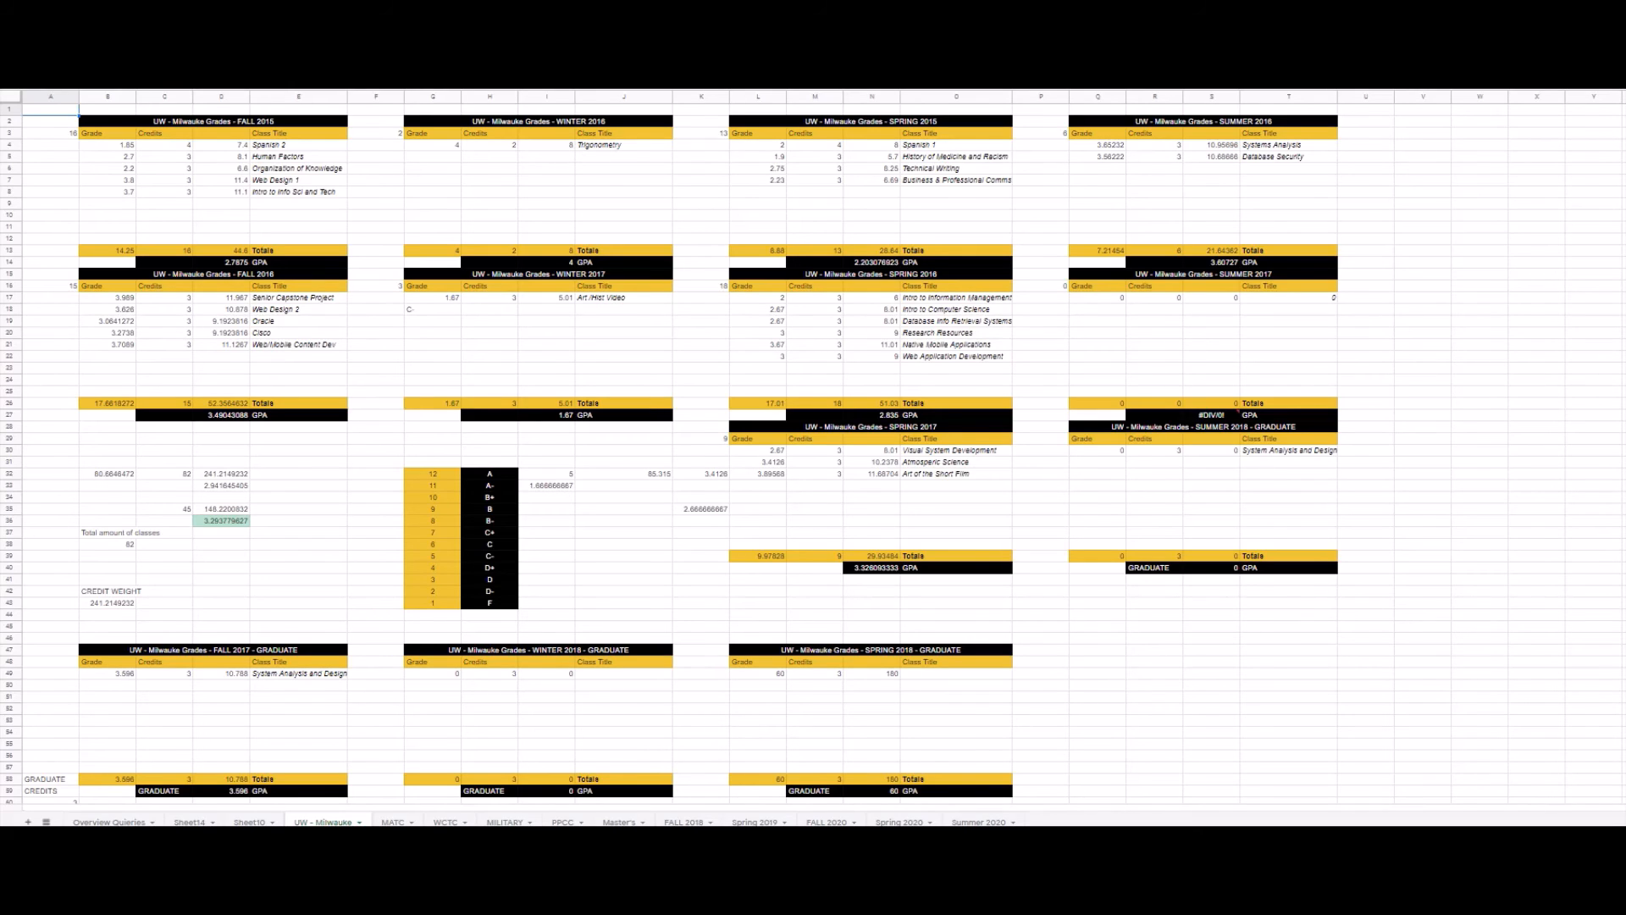
key(super+minus)
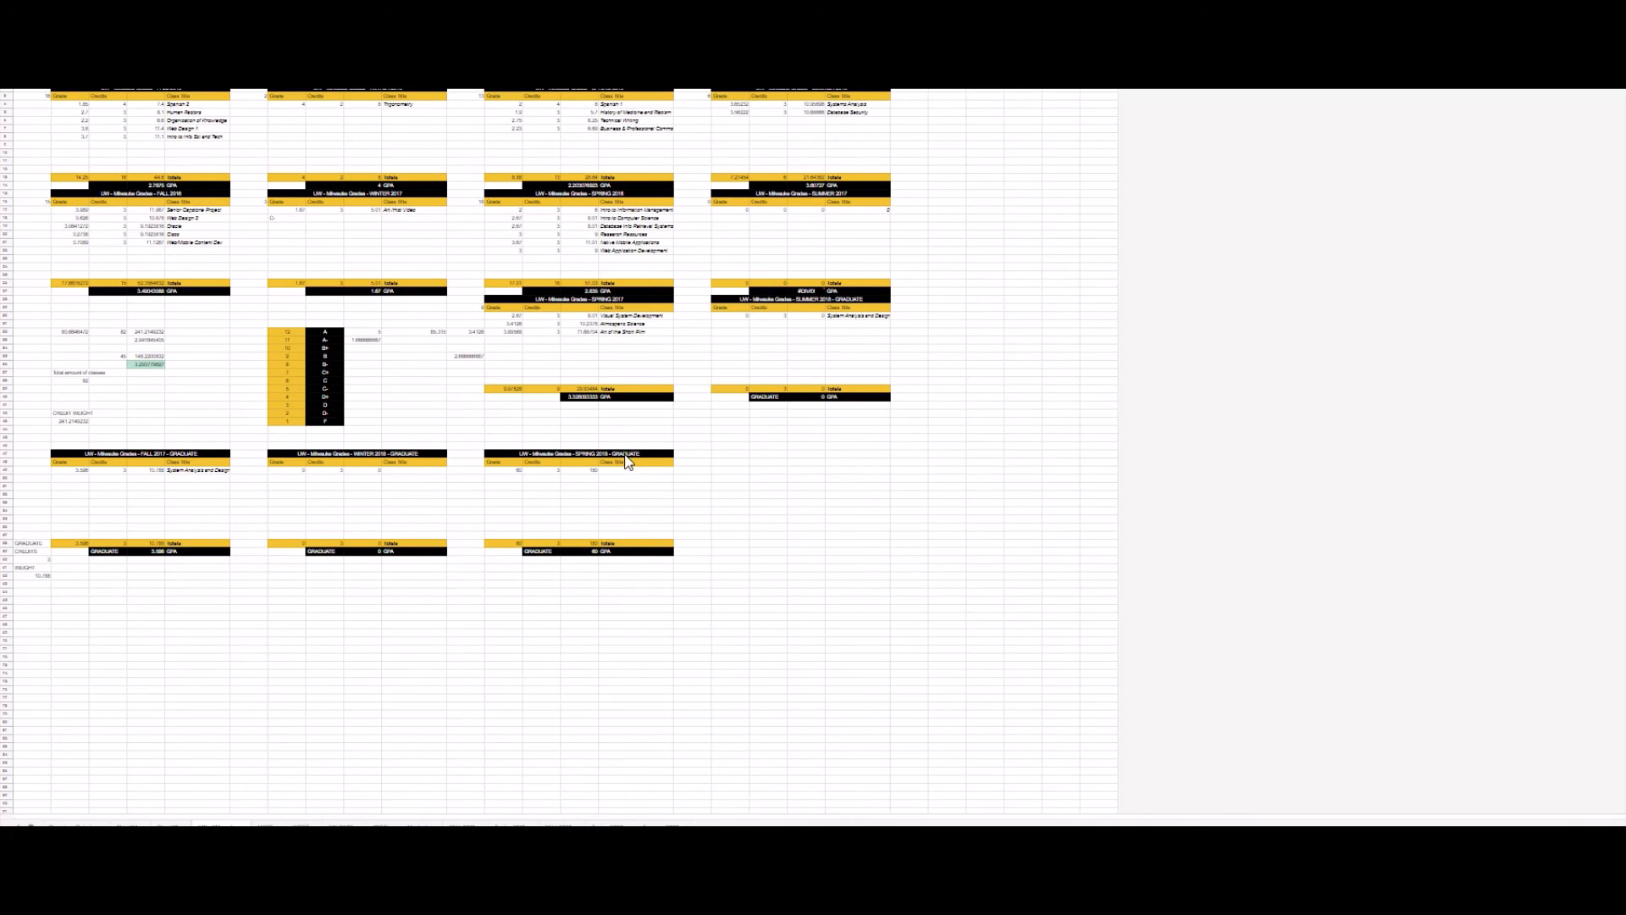
key(ctrl+plus)
key(ctrl+plus)
key(ctrl+plus)
key(ctrl+plus)
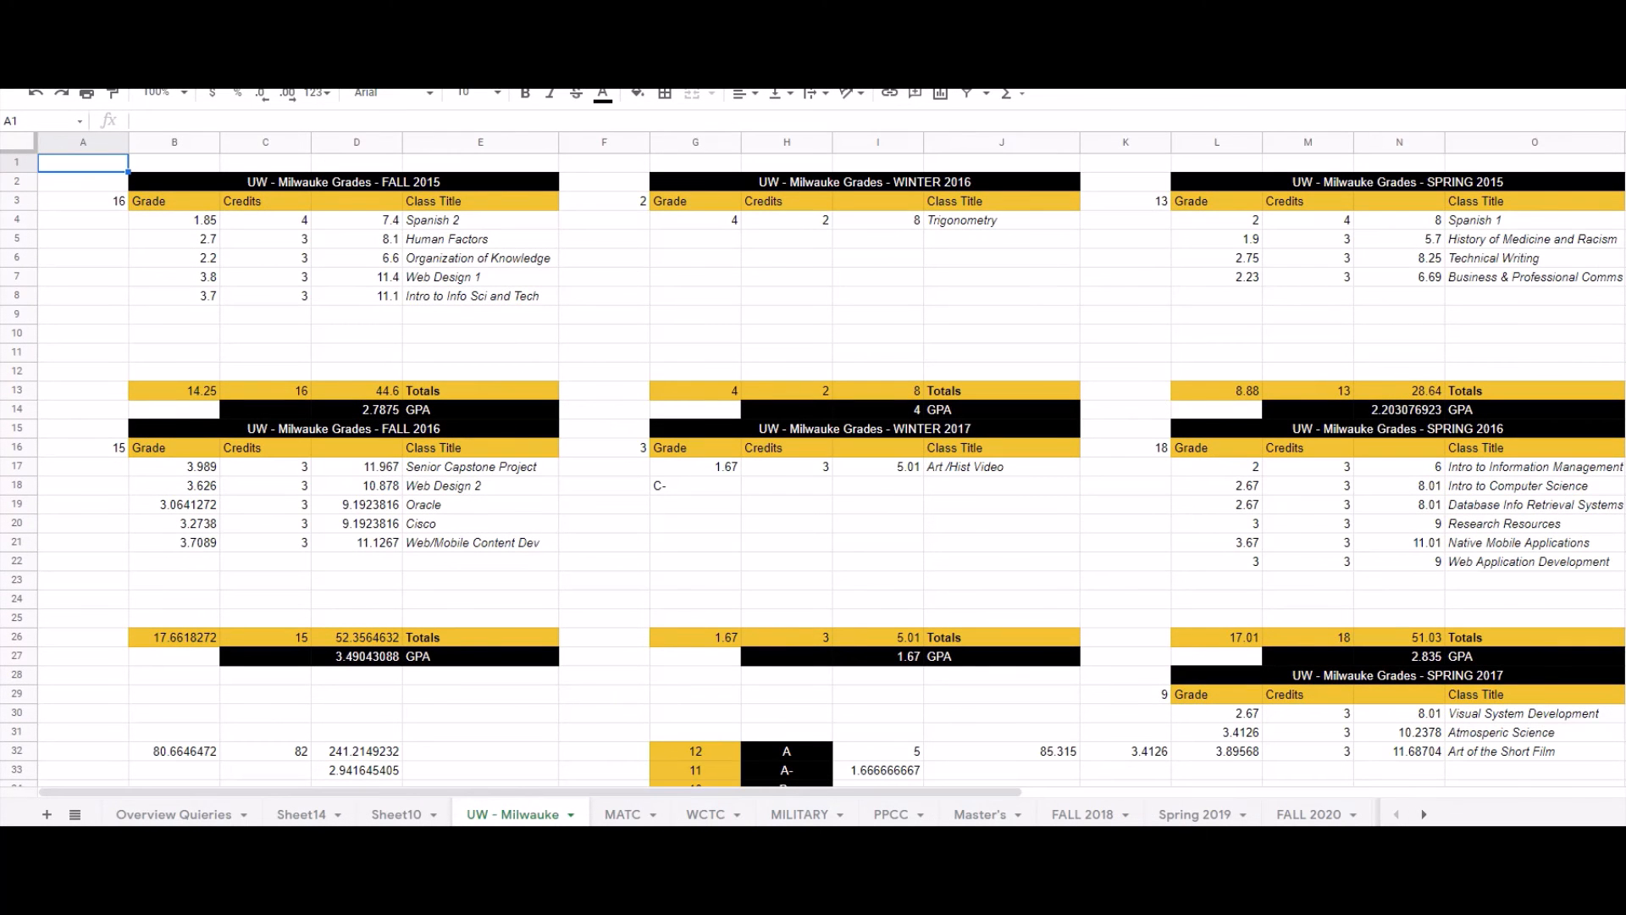
- Examine the UW - Milwauke graduate tables, the letter-grade scale and the credit weight figures
scroll(830, 470, down, 20)
scroll(830, 470, up, 10)
scroll(1332, 343, up, 1)
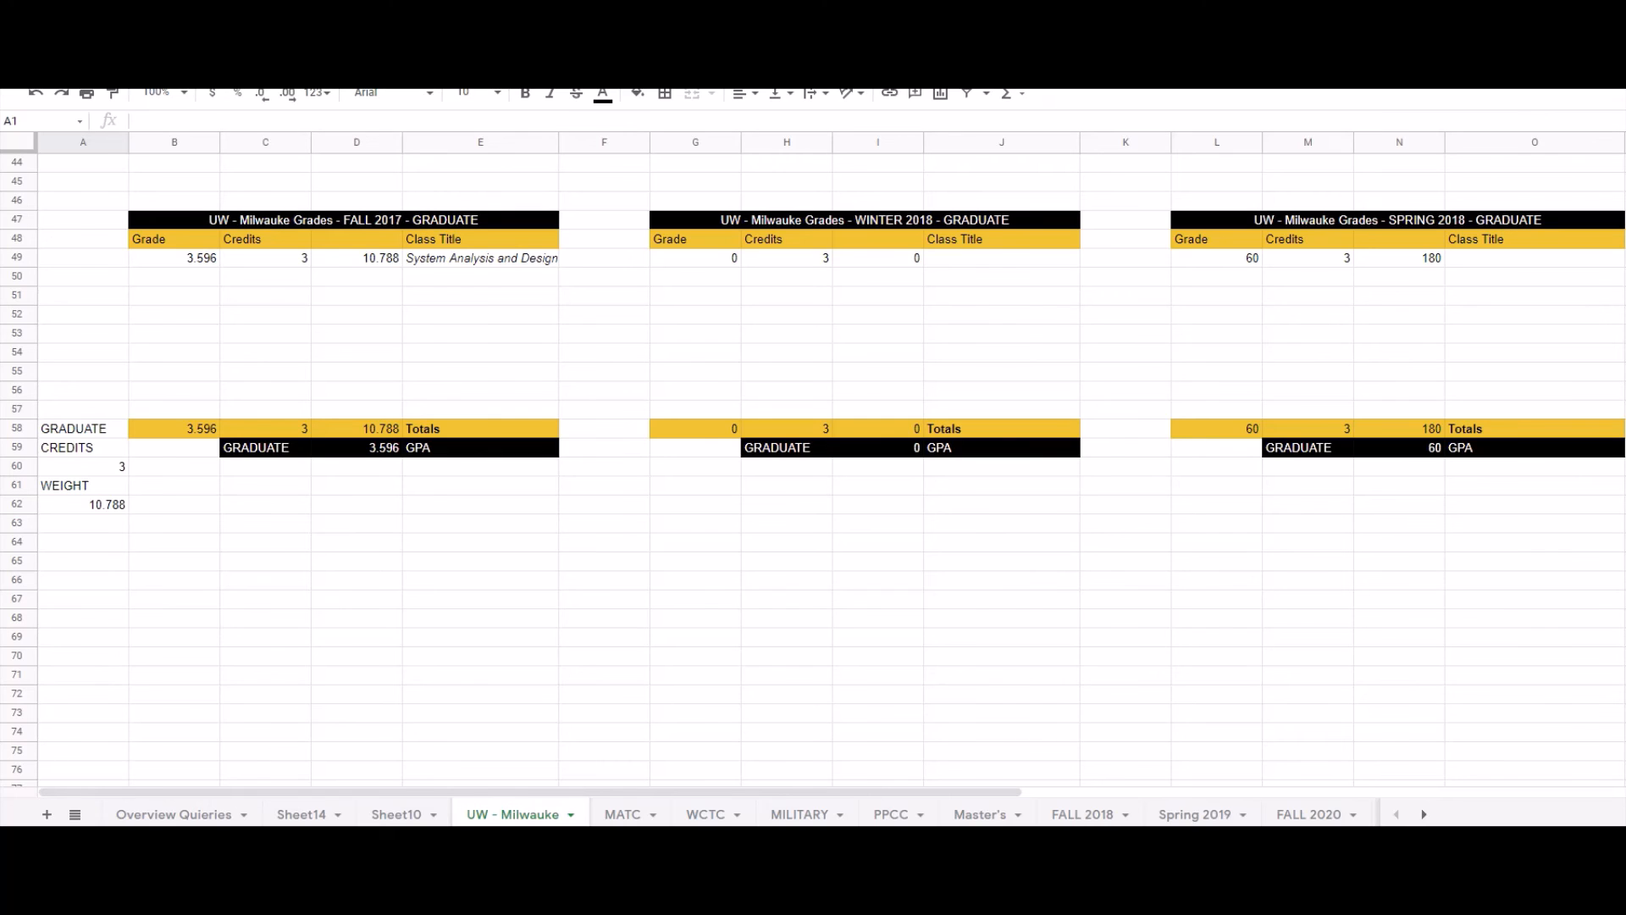
scroll(830, 457, up, 6)
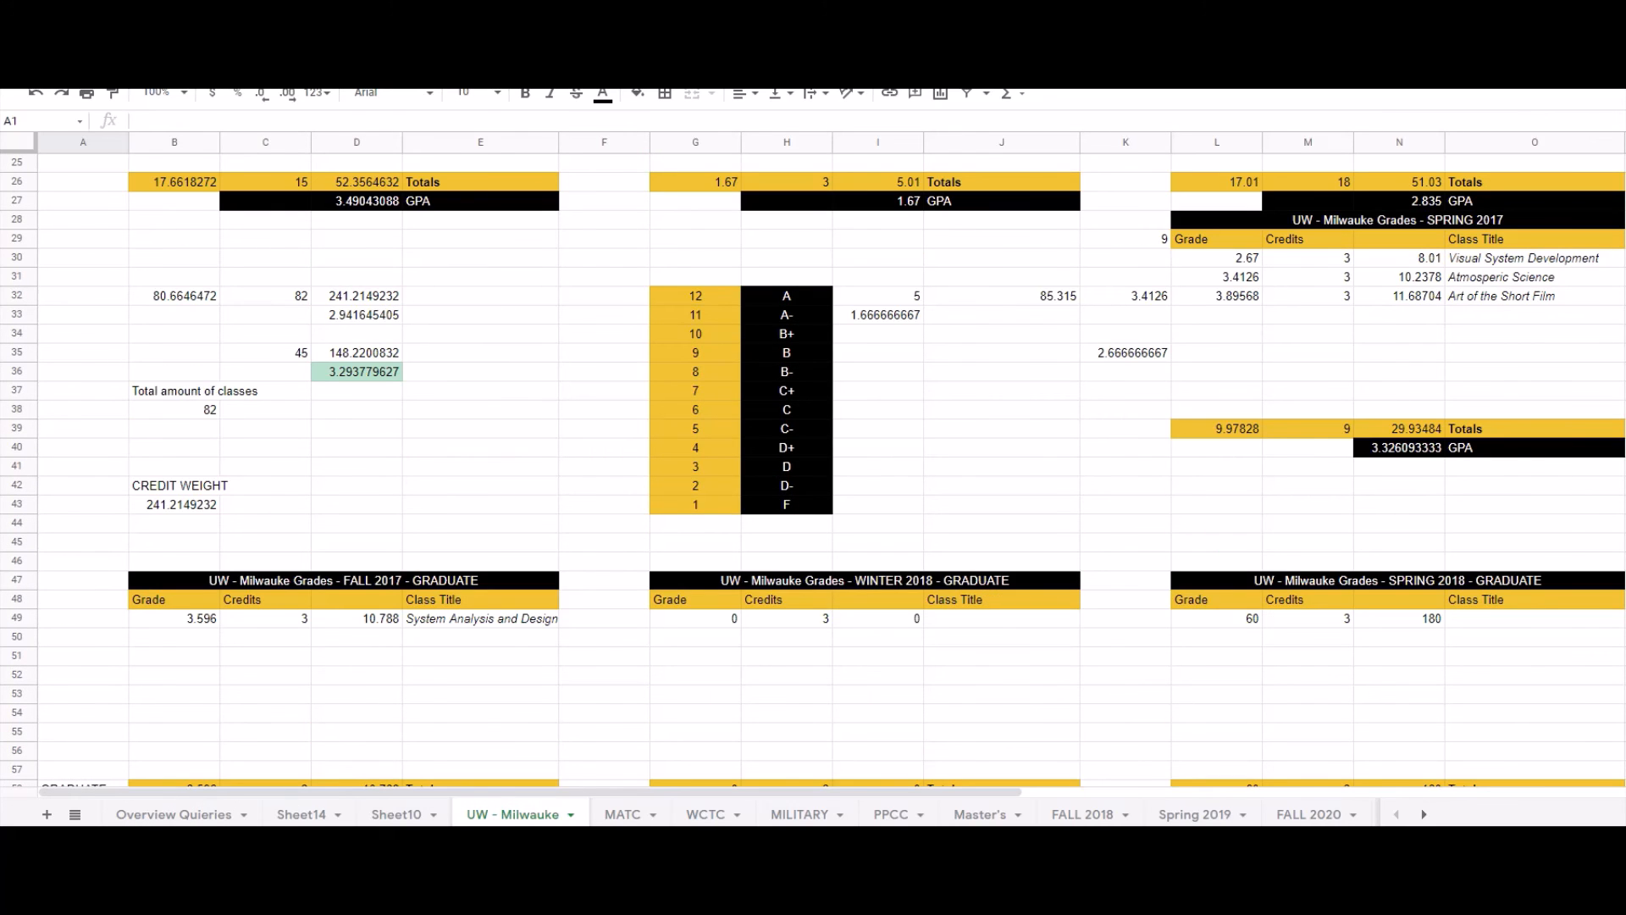
scroll(830, 457, up, 8)
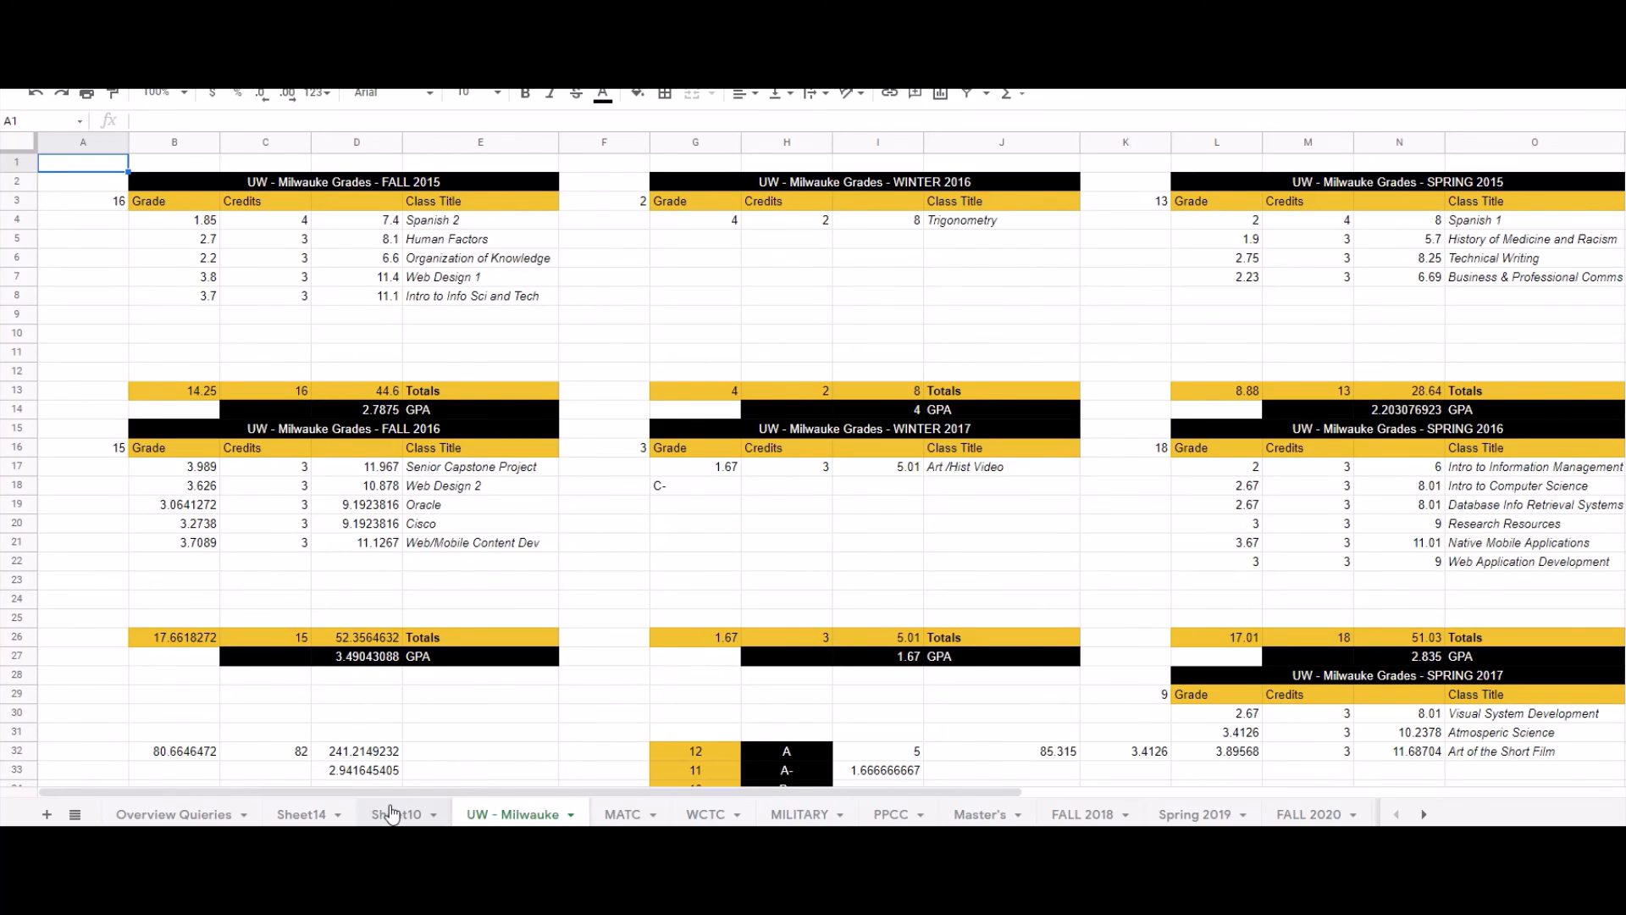
- Review the GPA and credit summary on Overview Quieries, and revisit the UW - Milwauke and Sheet10 sheets
click(188, 816)
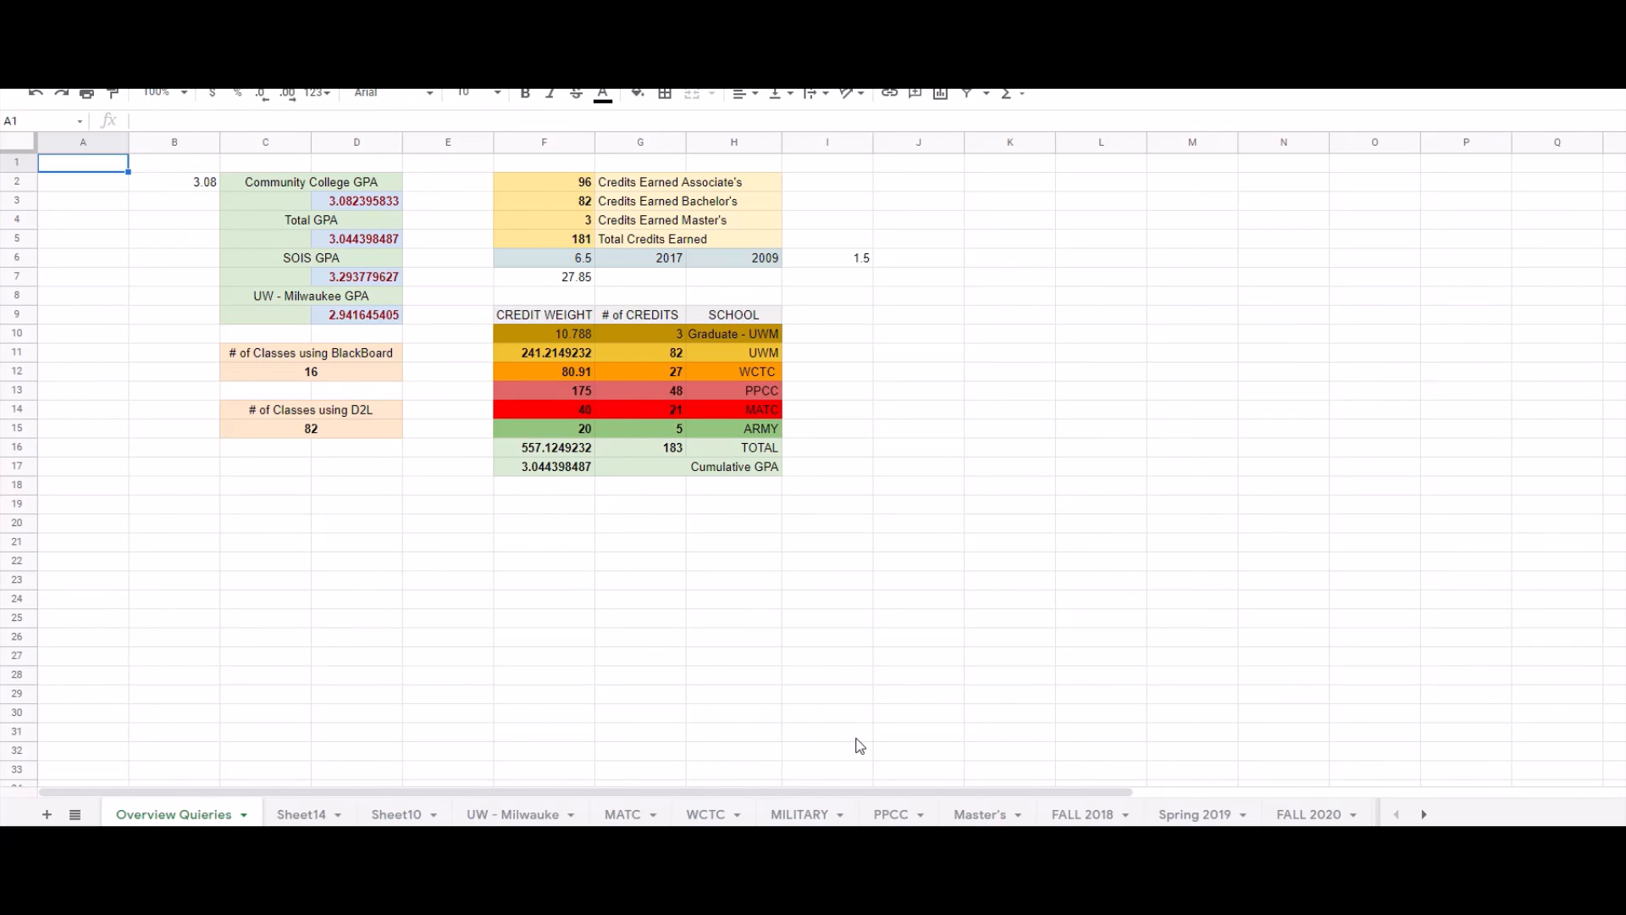
click(536, 814)
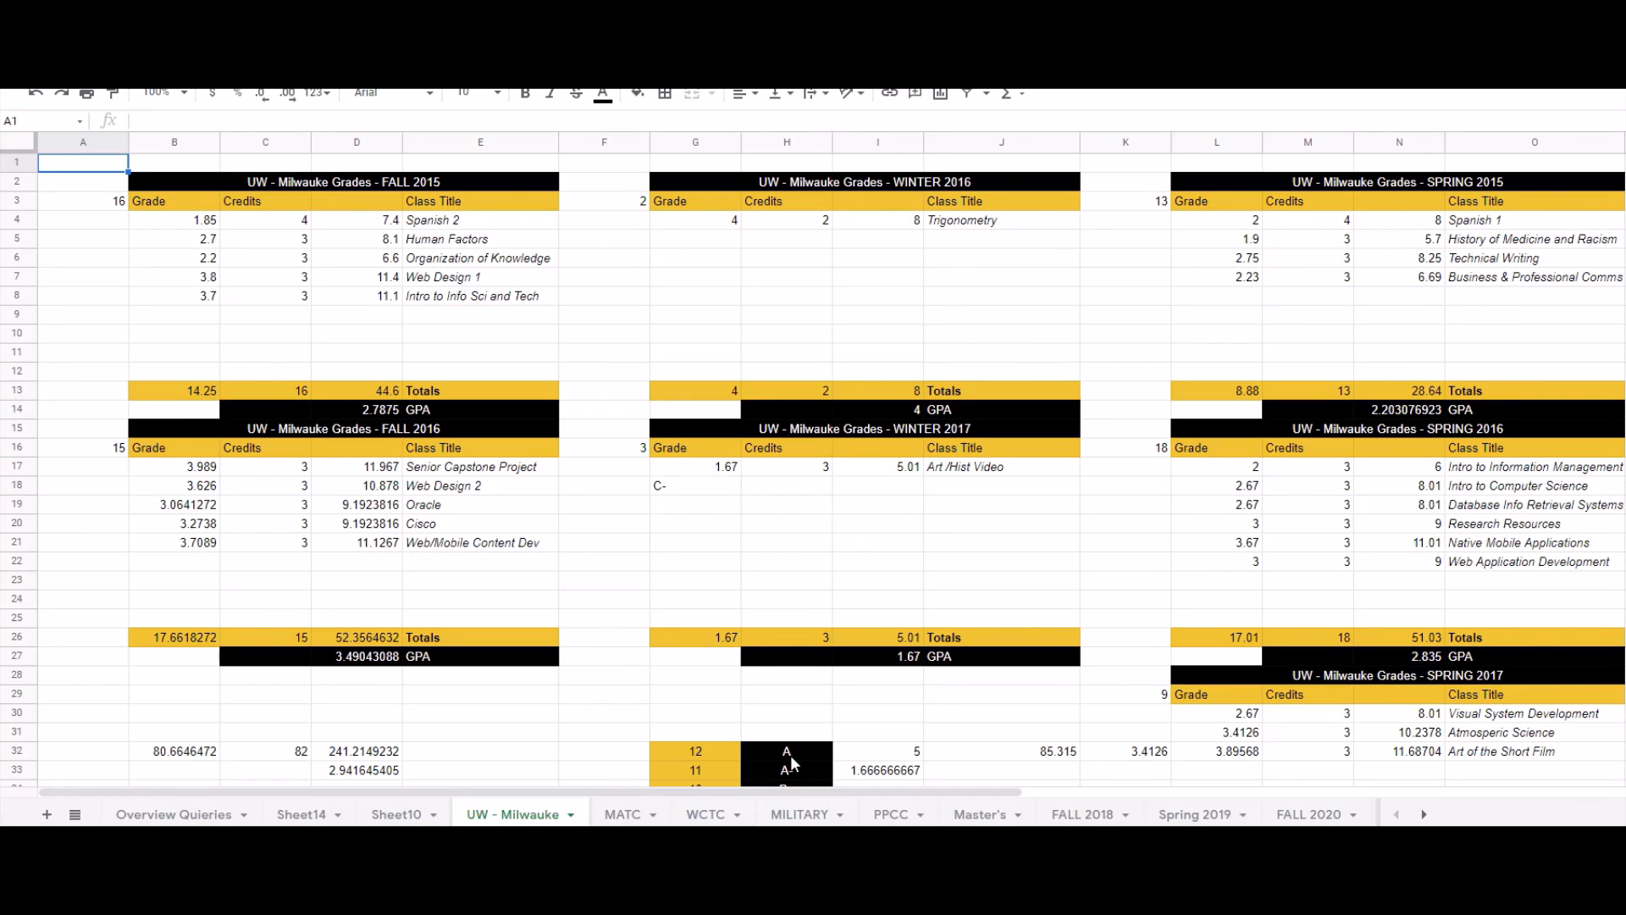
click(405, 815)
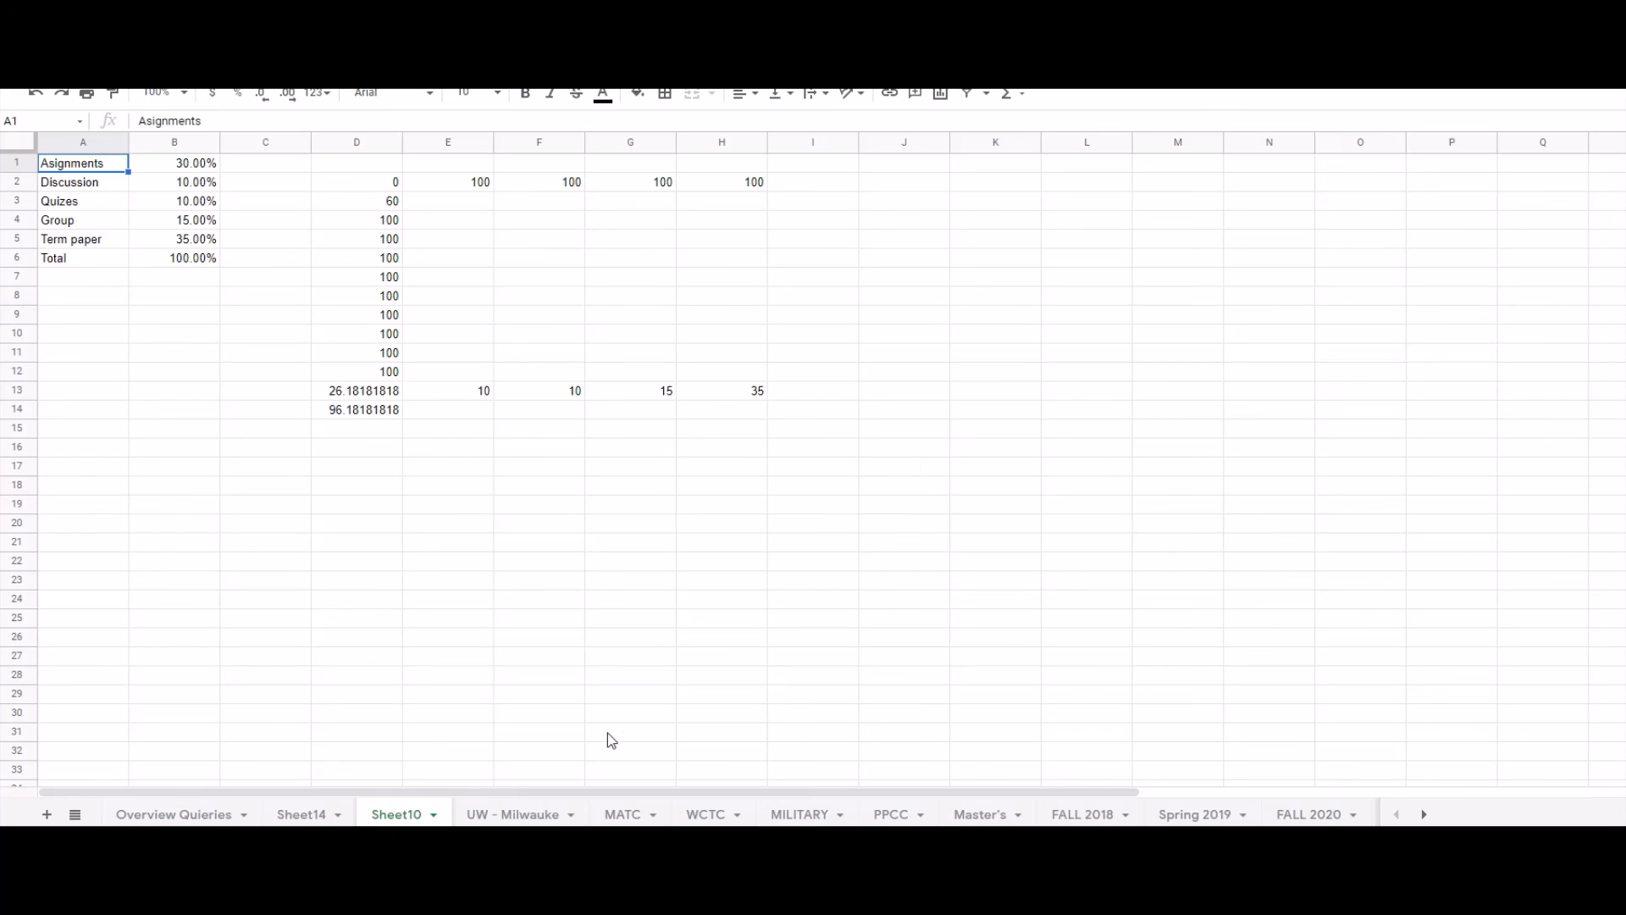
- Return to the UW - Milwauke sheet and view its semester grade tables as a whole
click(532, 815)
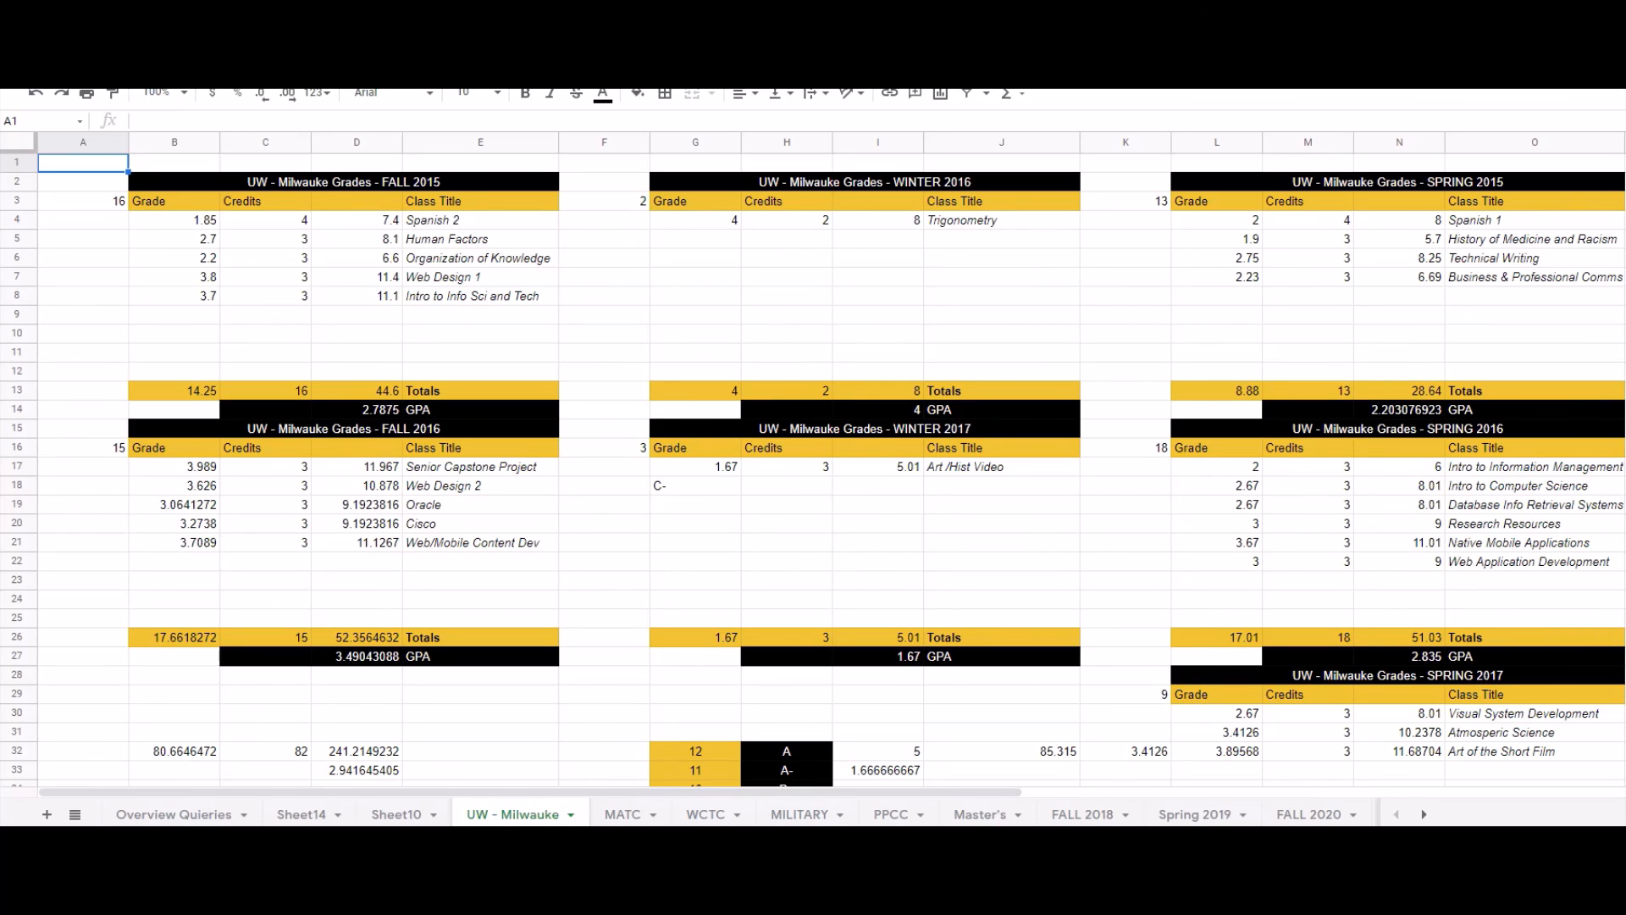
key(ctrl+minus)
key(ctrl+minus)
key(ctrl+minus)
key(ctrl+minus)
key(ctrl+minus)
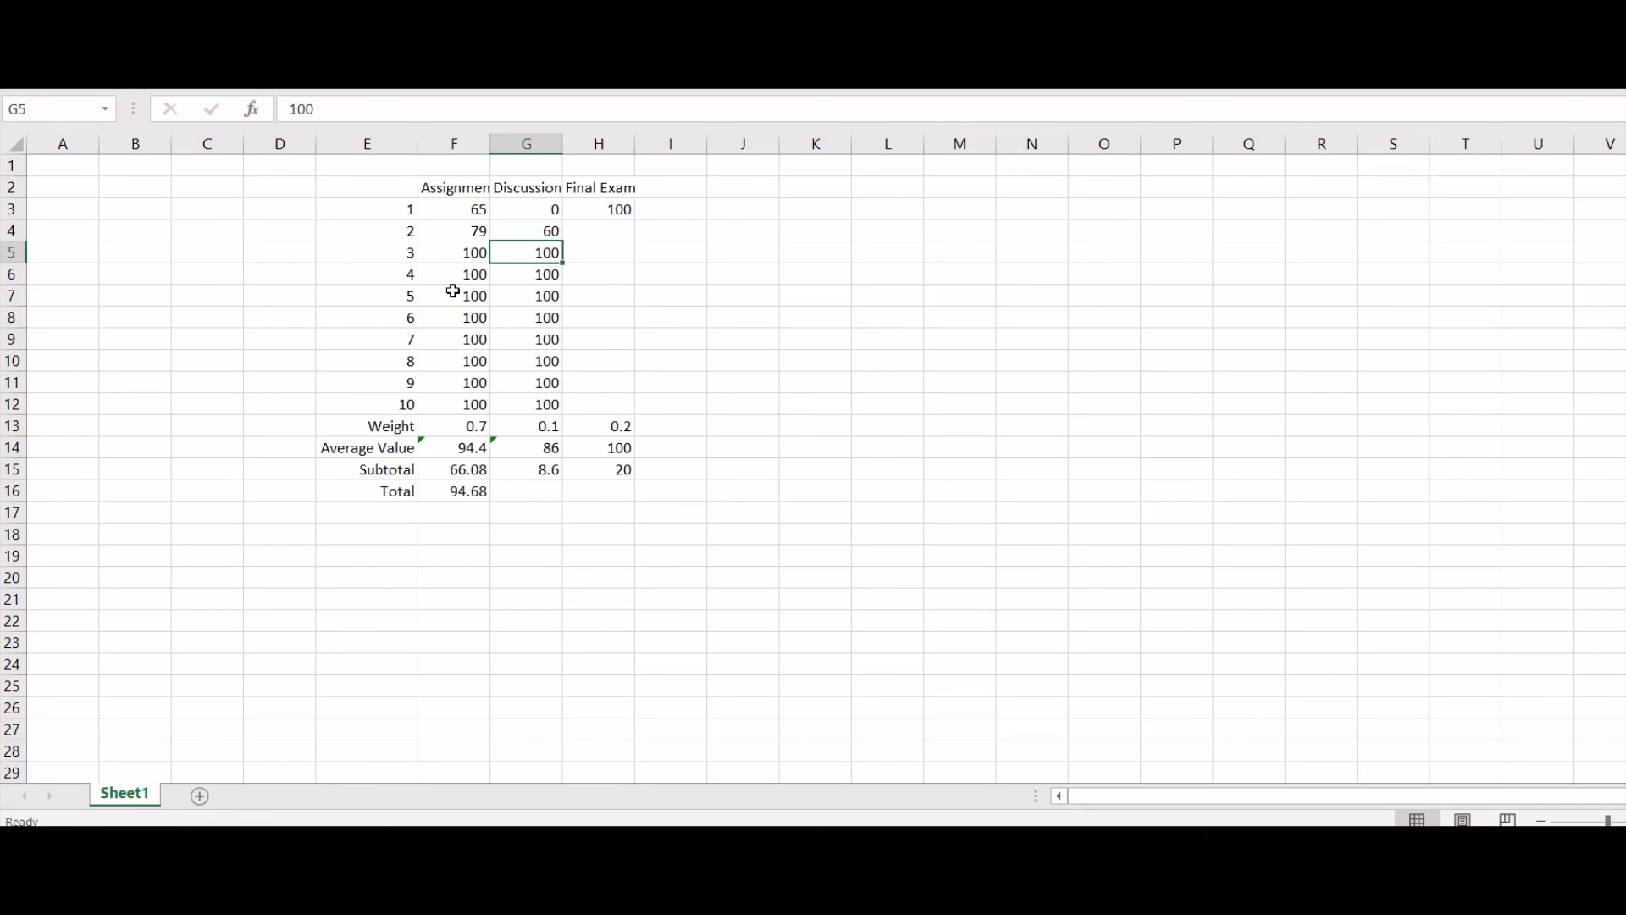
- In the Excel grade calculator, set the first assignment's score in F3 to 0
click(478, 209)
double_click(480, 208)
key(BackSpace)
key(BackSpace)
text(0)
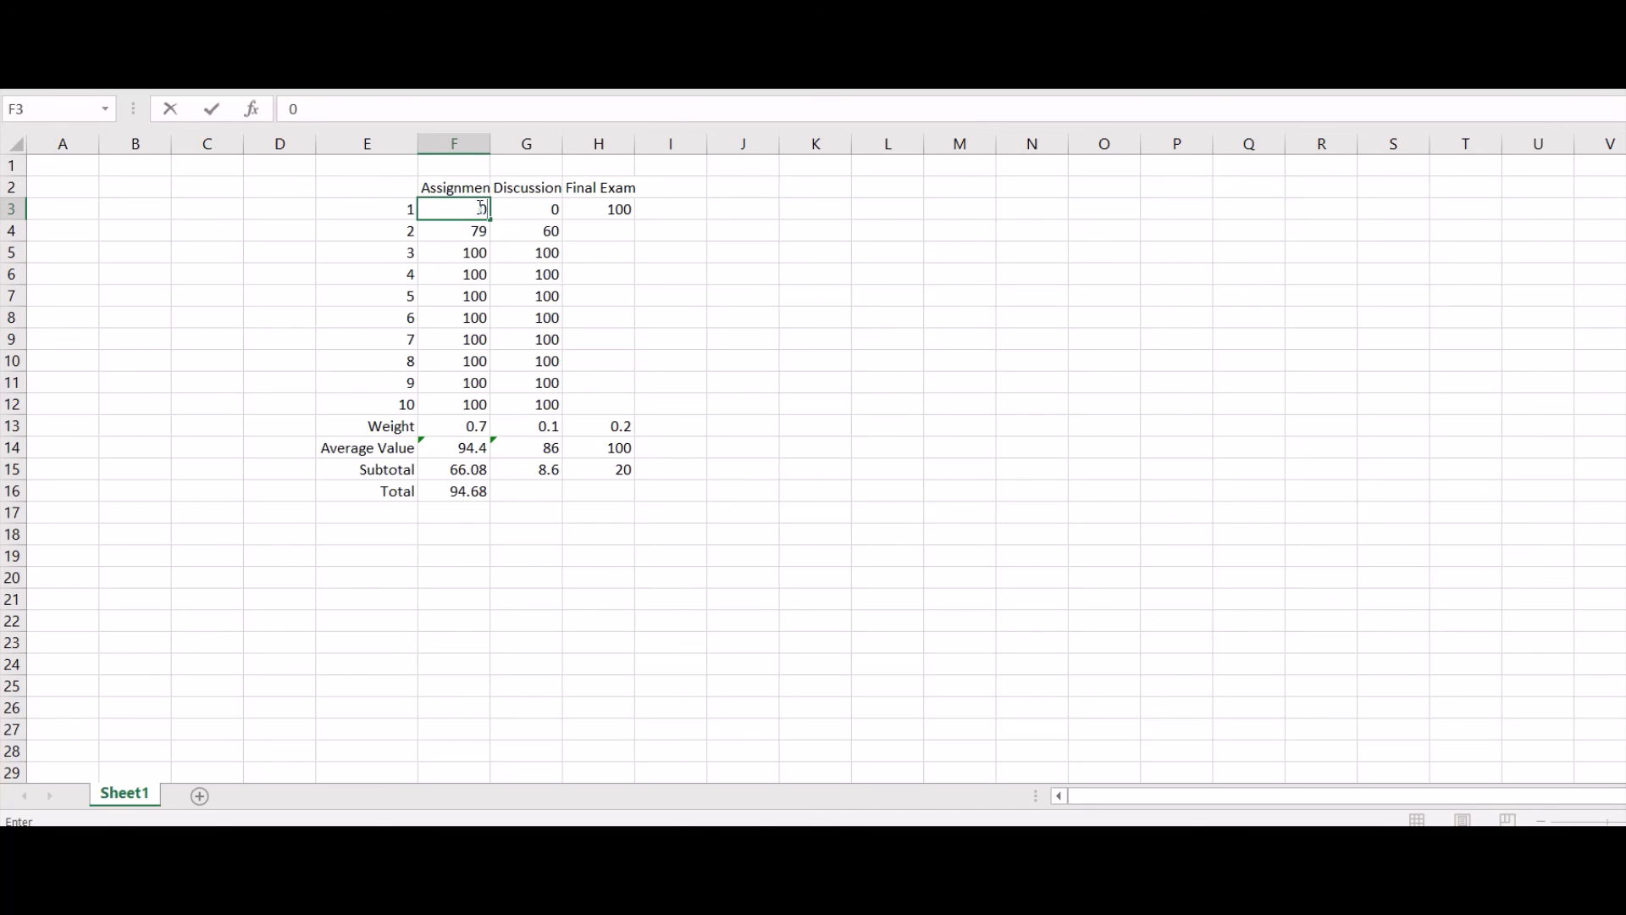